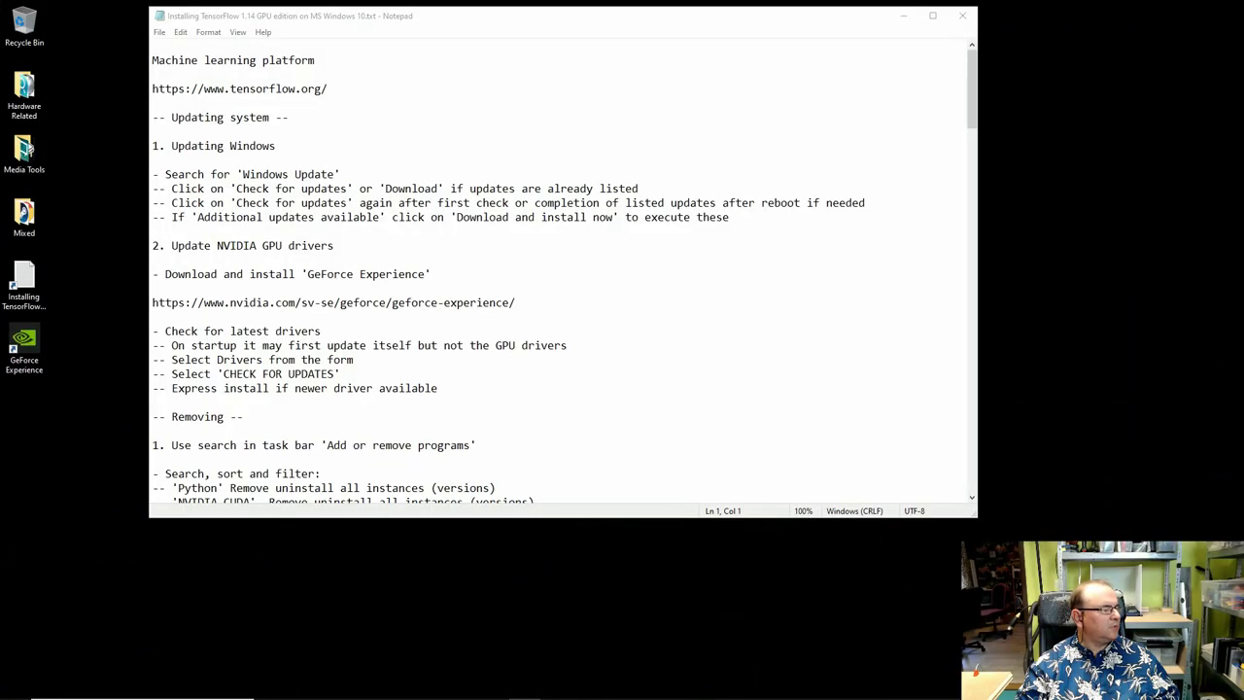
Examine the TensorFlow installation notes from the platform link through the instructions for updating Windows.
{"action": "left_click_drag", "start_coordinate": [590, 26], "coordinate": [646, 111]}
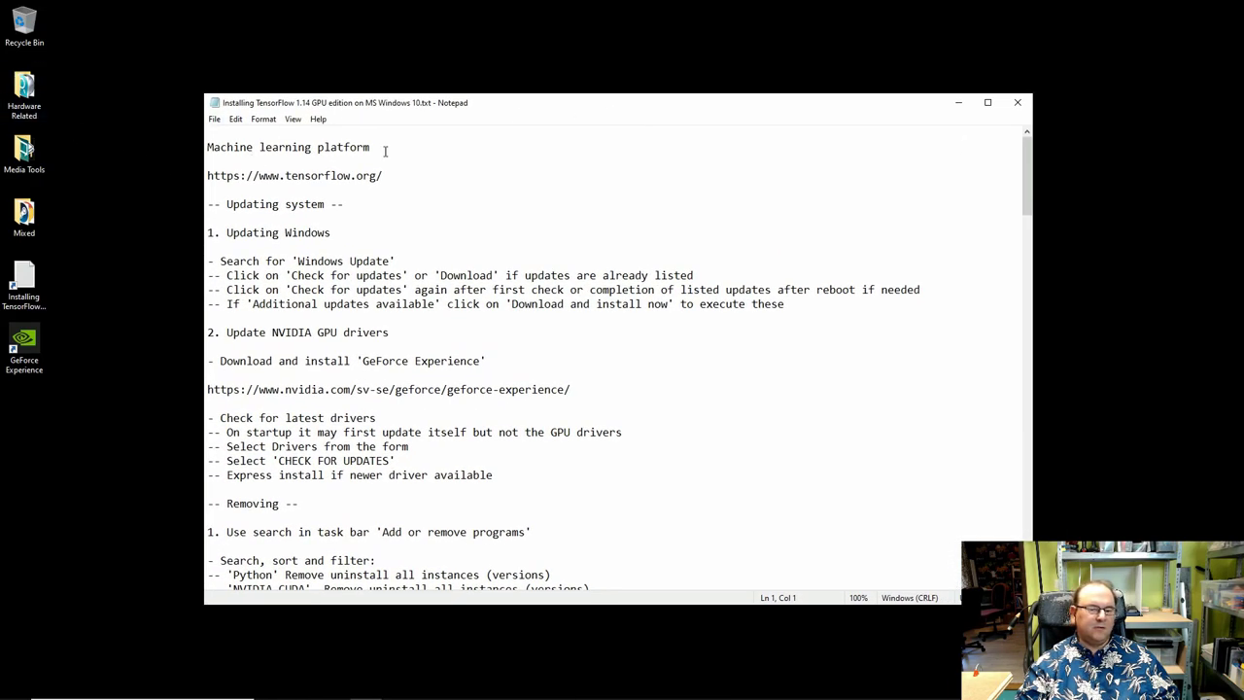
{"action": "left_click_drag", "start_coordinate": [378, 151], "coordinate": [196, 153]}
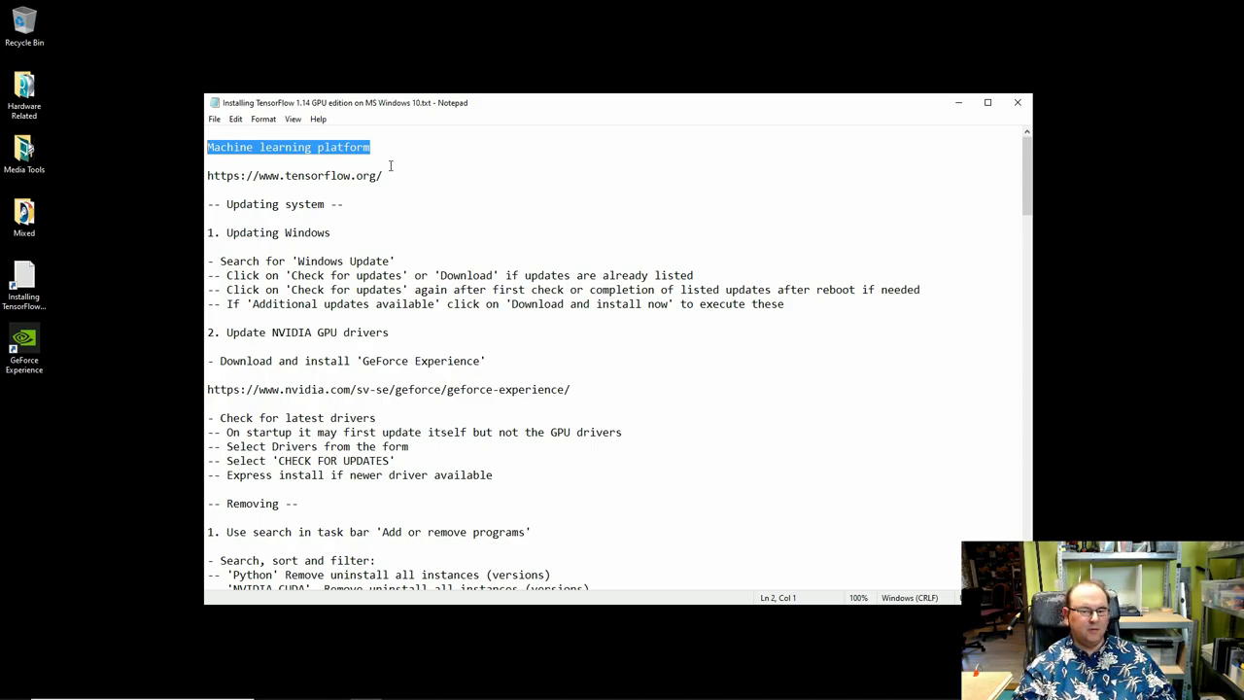
{"action": "left_click_drag", "start_coordinate": [384, 176], "coordinate": [163, 182]}
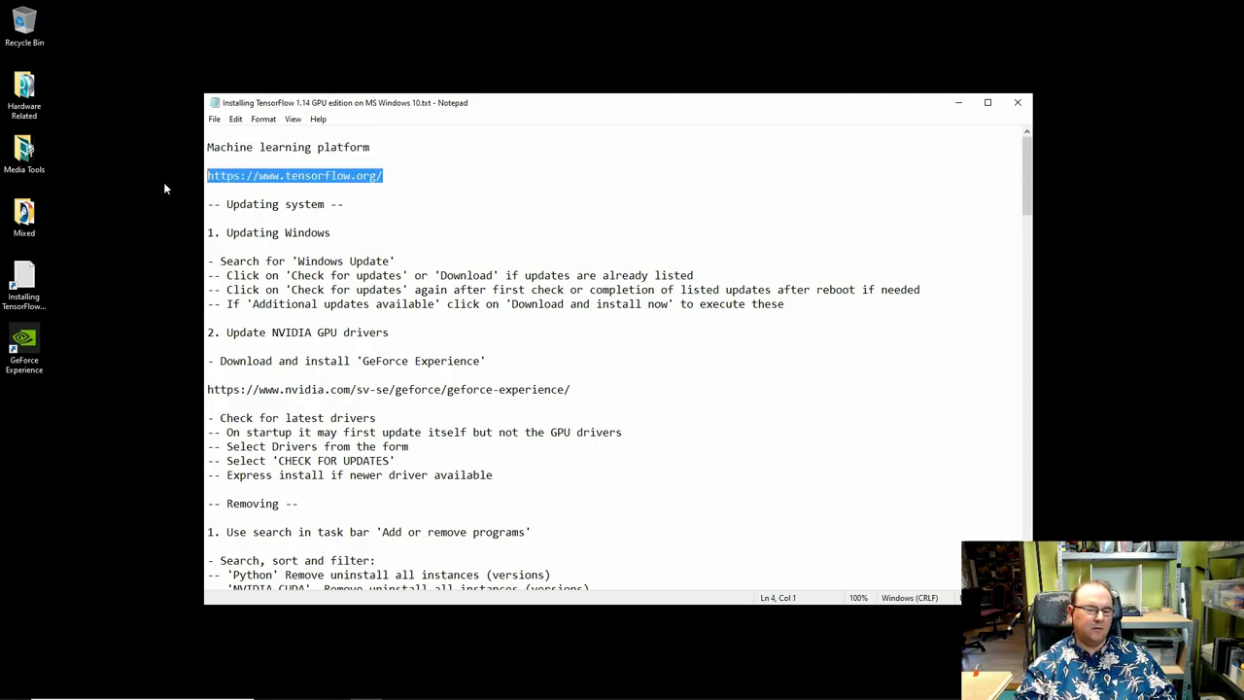
{"action": "left_click", "coordinate": [417, 246]}
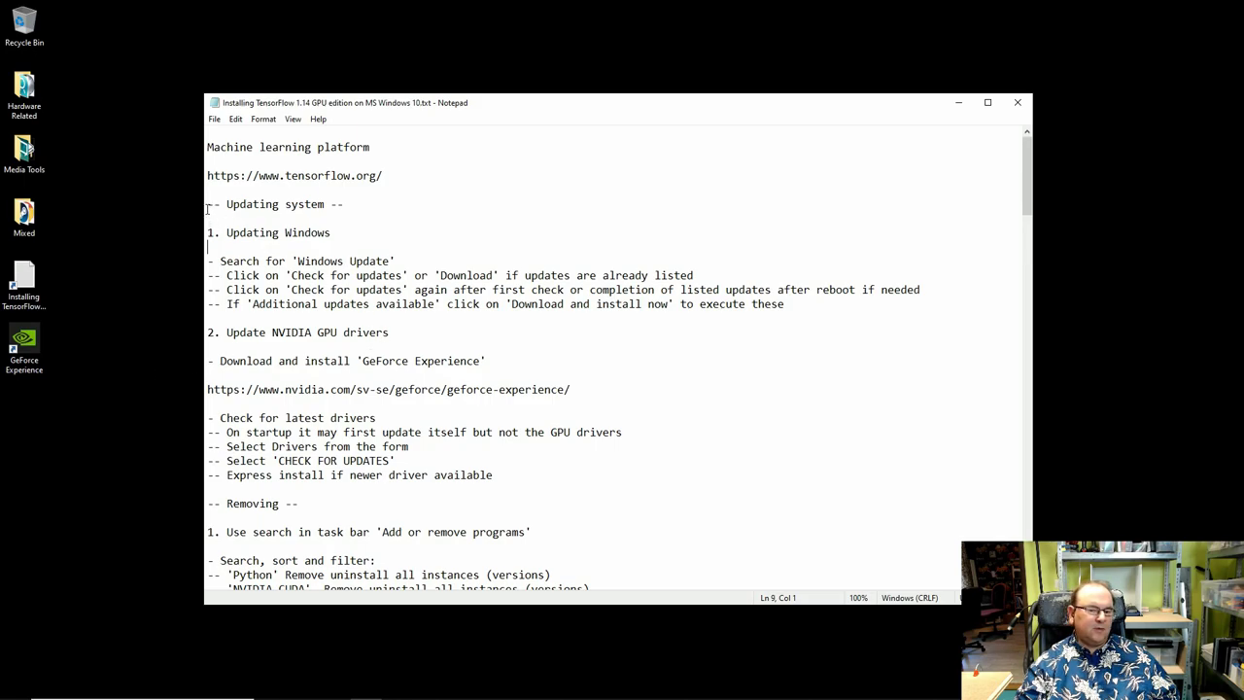
{"action": "left_click_drag", "start_coordinate": [207, 204], "coordinate": [383, 203]}
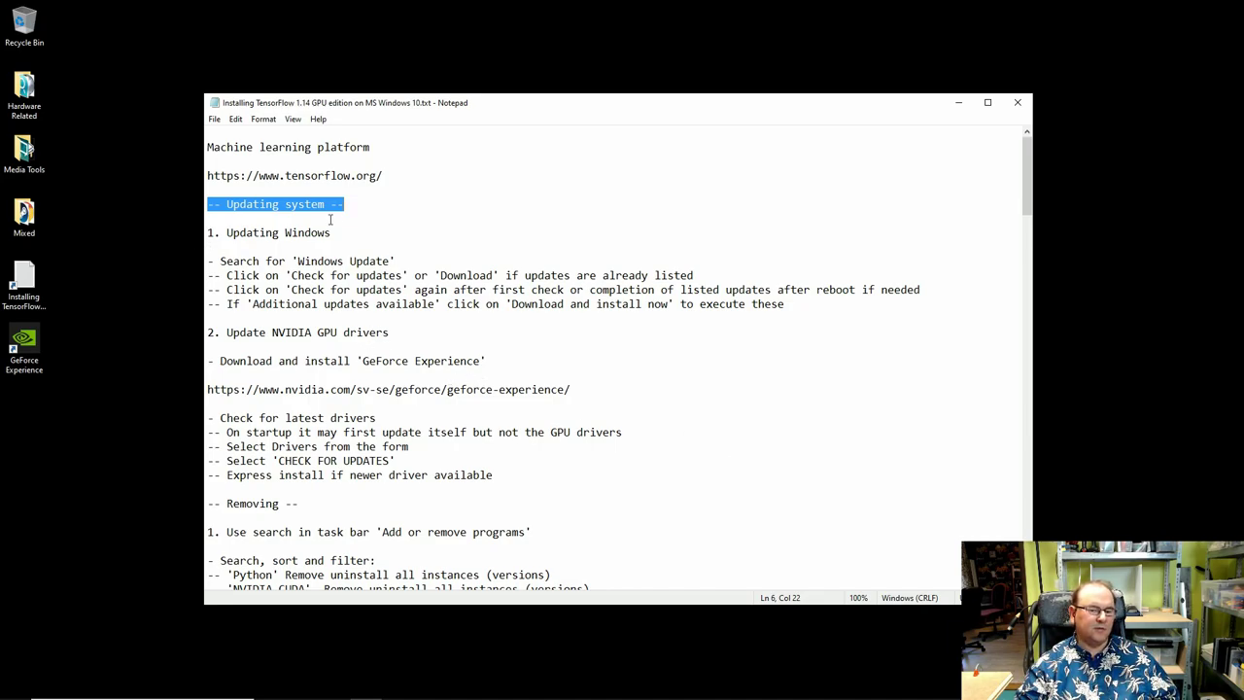
{"action": "left_click_drag", "start_coordinate": [209, 260], "coordinate": [447, 262]}
{"action": "left_click", "coordinate": [428, 275]}
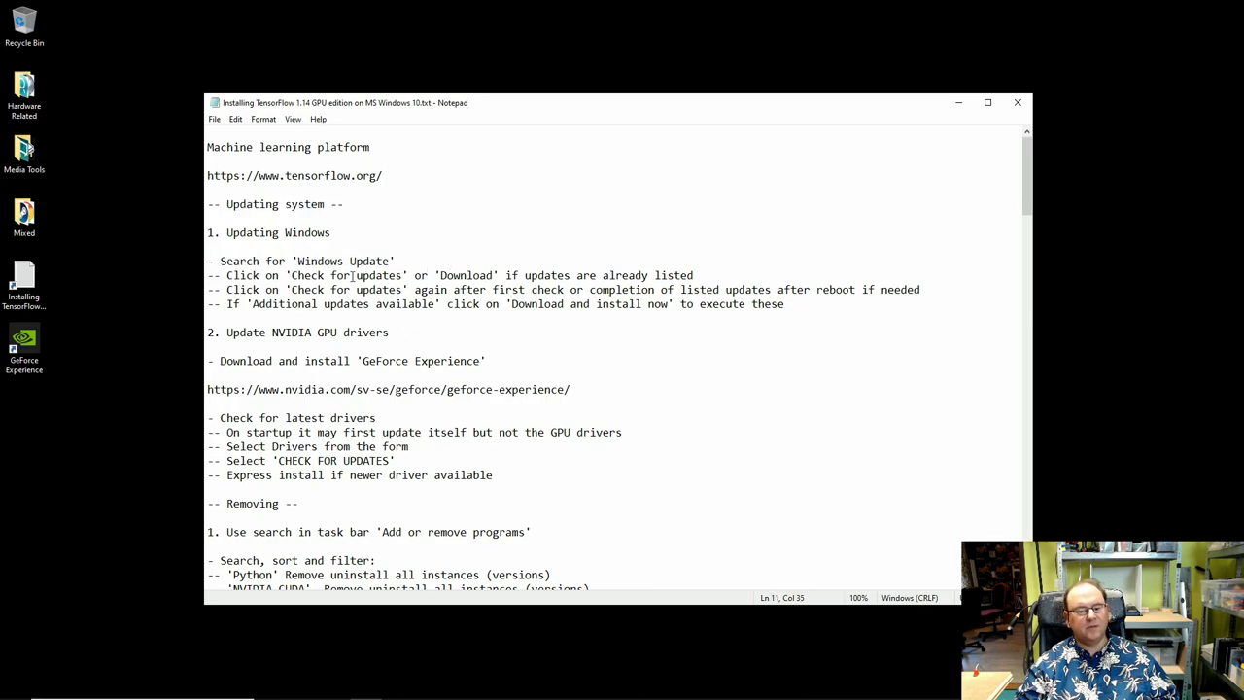
Copy 'Windows Update' from the notes, search Windows for it and open the Windows Update settings.
{"action": "left_click_drag", "start_coordinate": [298, 260], "coordinate": [390, 261]}
{"action": "right_click", "coordinate": [379, 261]}
{"action": "left_click", "coordinate": [411, 299]}
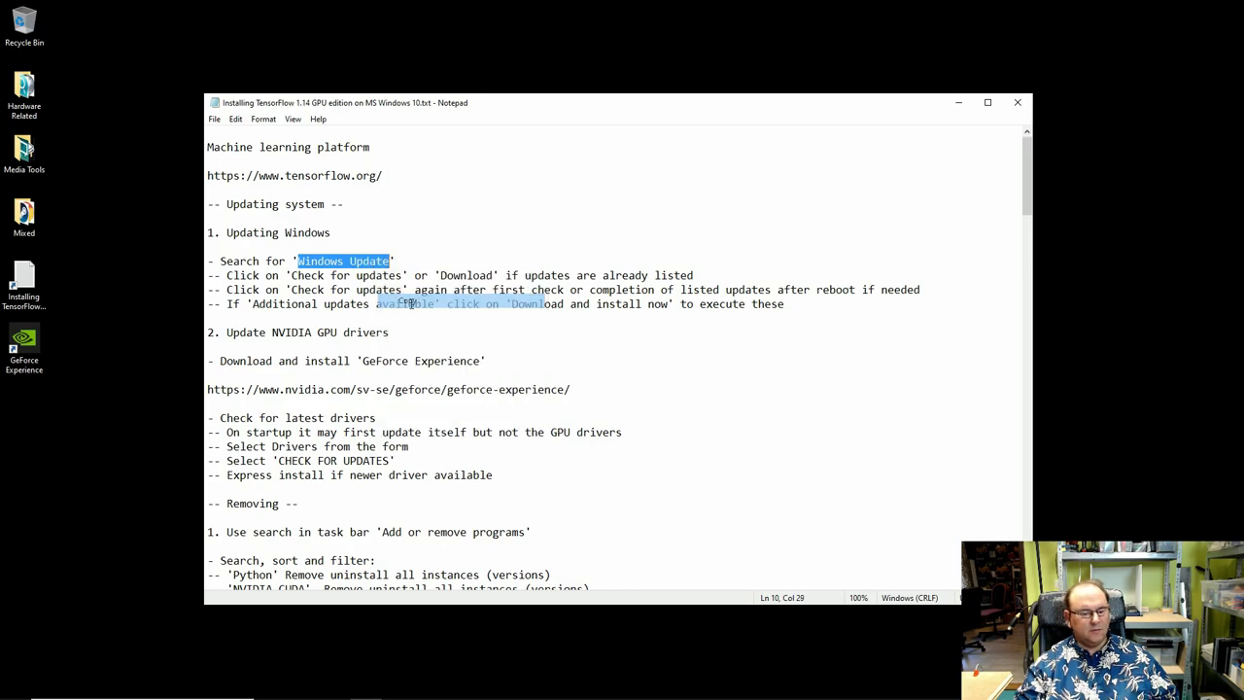
{"action": "left_click", "coordinate": [105, 687]}
{"action": "key", "text": "ctrl+v"}
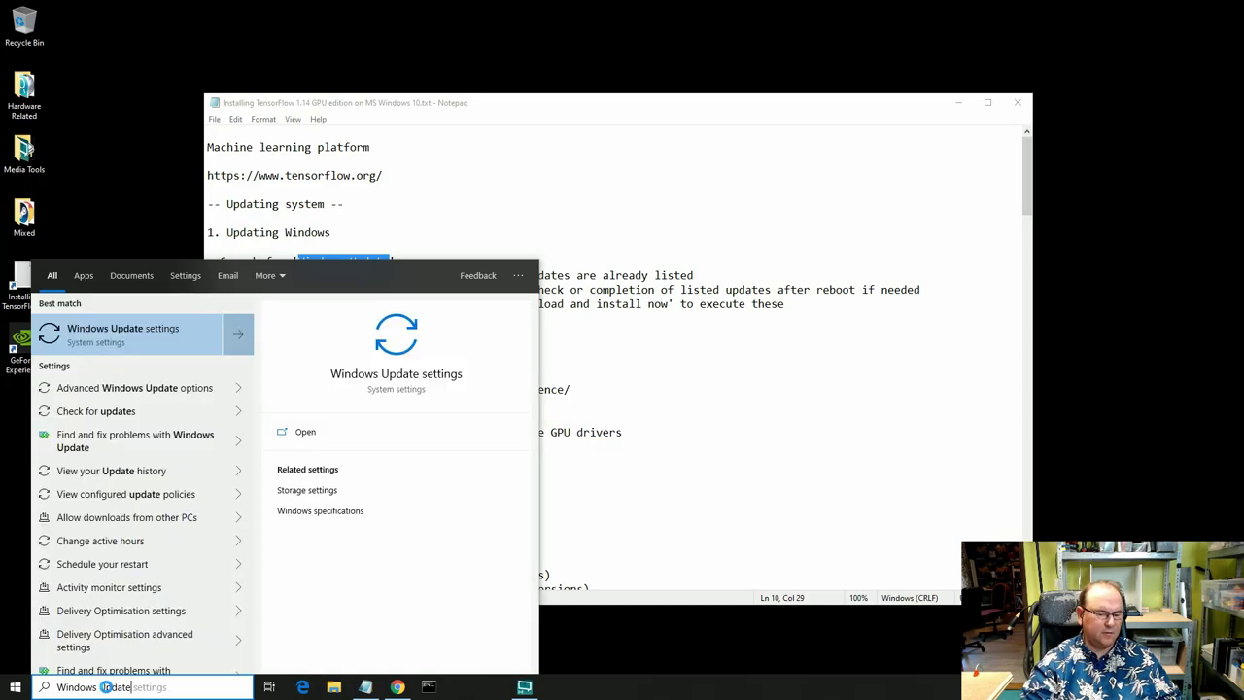
{"action": "left_click", "coordinate": [130, 340]}
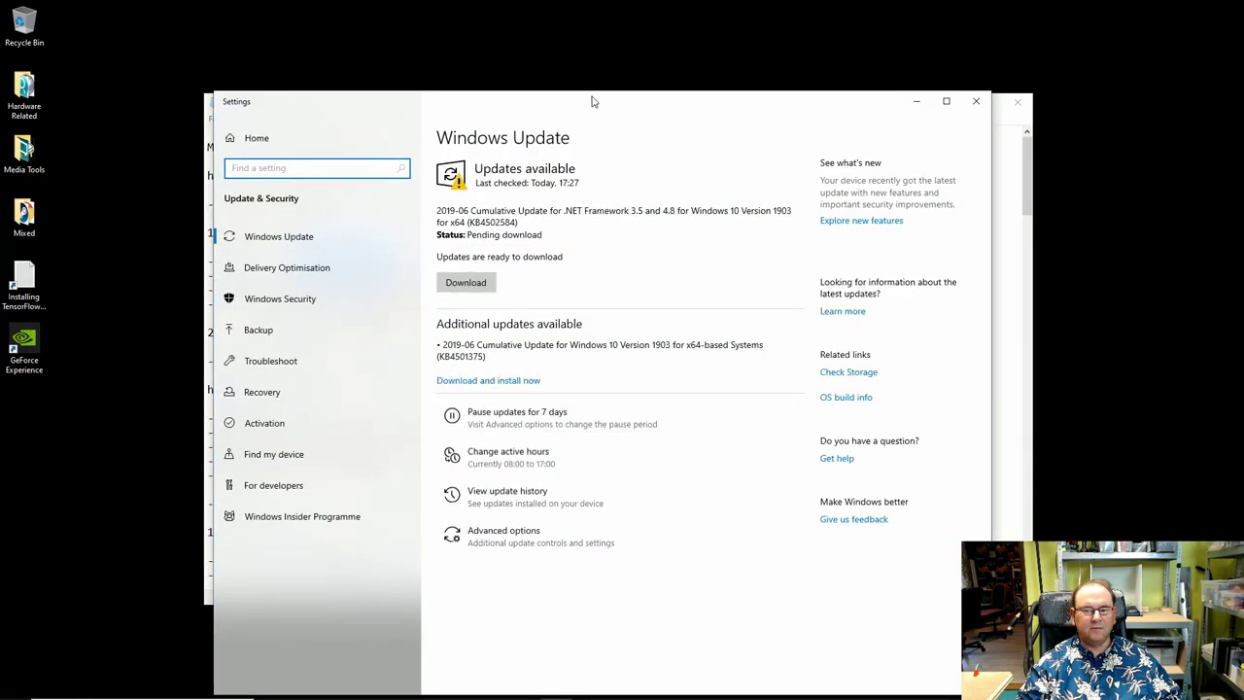
Download the pending .NET Framework update KB4502584, and download and install the additional Windows 10 cumulative update KB4501375.
{"action": "left_click_drag", "start_coordinate": [590, 100], "coordinate": [789, 28]}
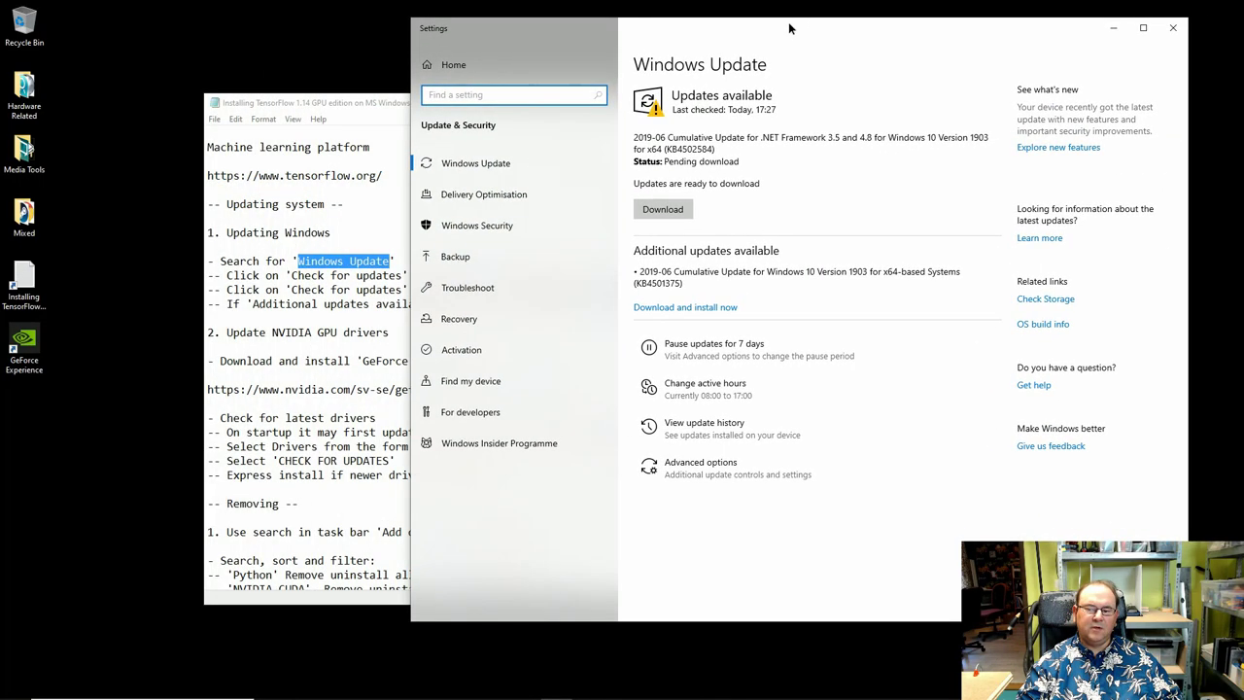
{"action": "left_click", "coordinate": [670, 212]}
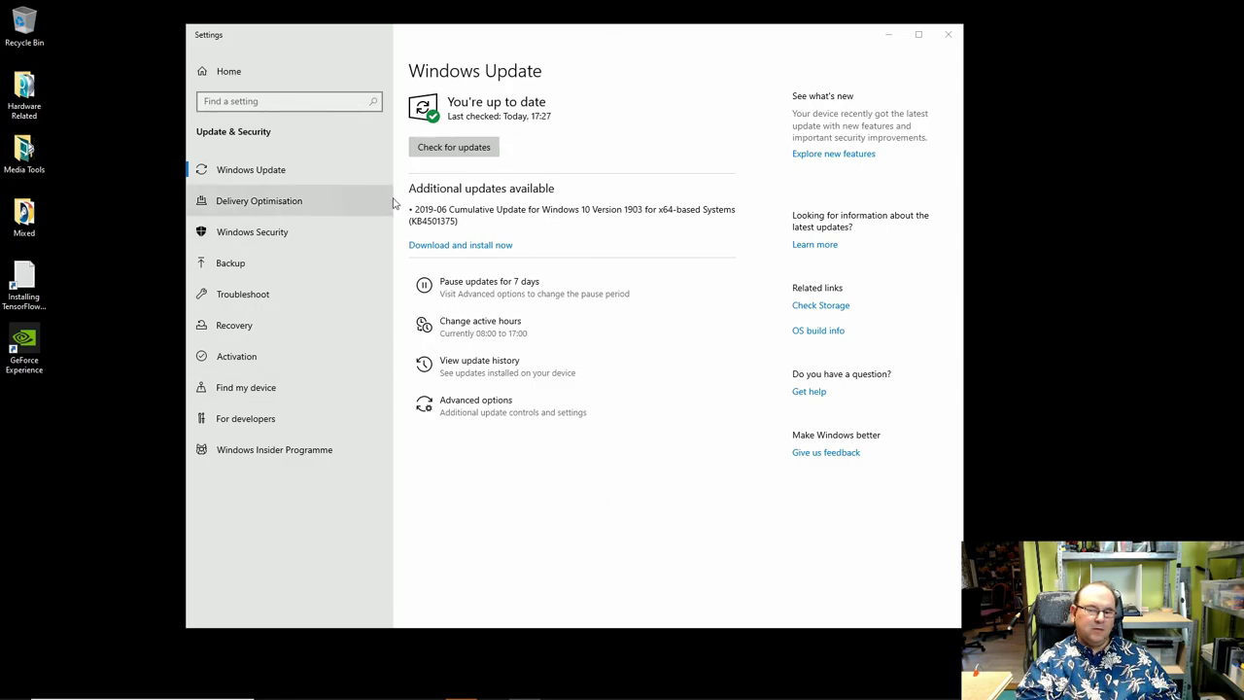
{"action": "left_click", "coordinate": [463, 245]}
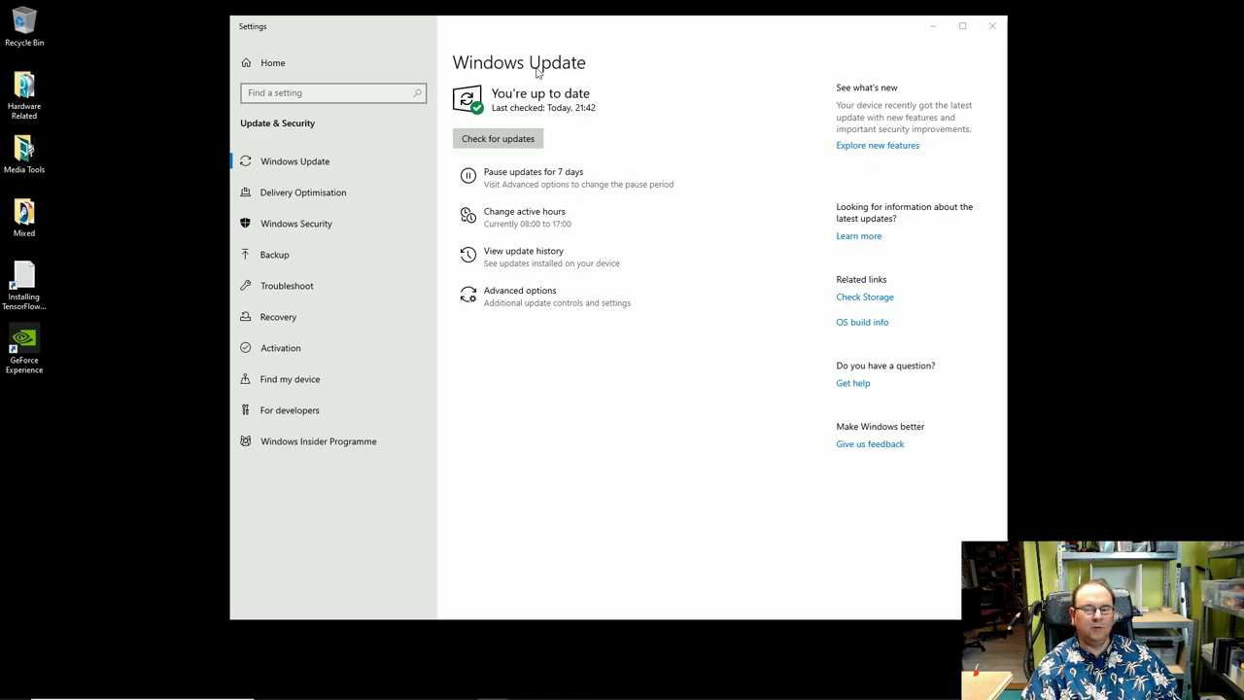
Check Windows Update again for remaining updates and close the Settings window.
{"action": "left_click_drag", "start_coordinate": [710, 29], "coordinate": [640, 44]}
{"action": "left_click_drag", "start_coordinate": [936, 635], "coordinate": [964, 515]}
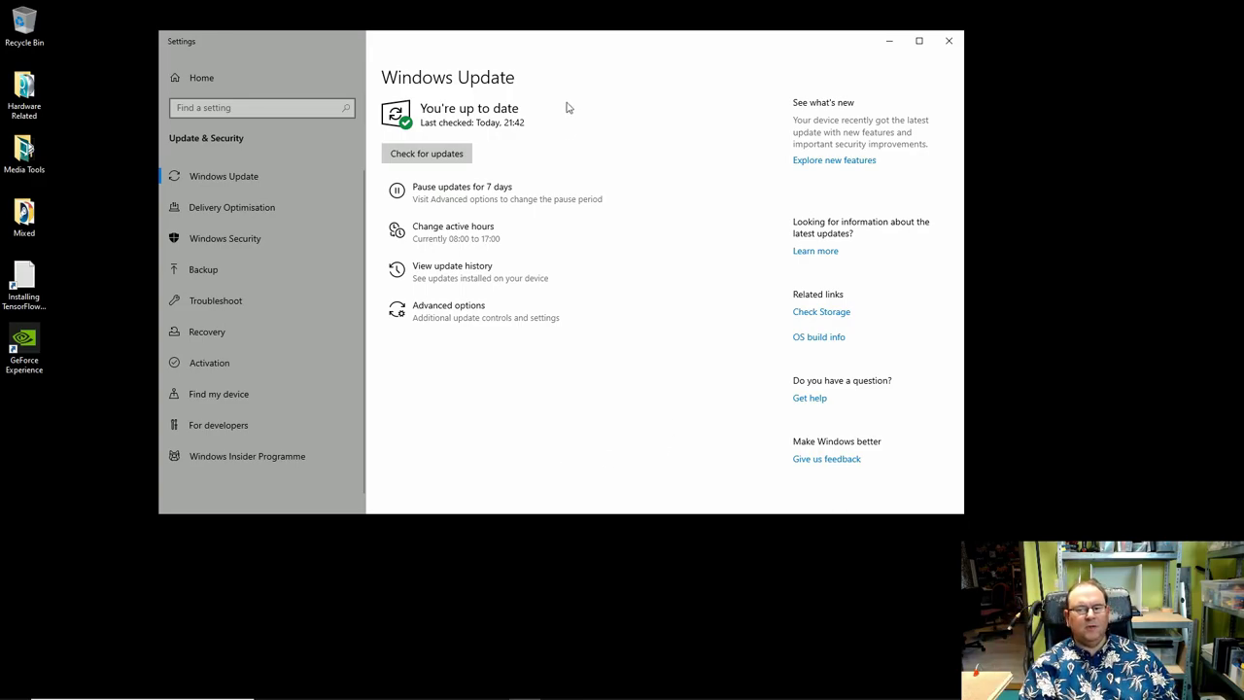
{"action": "left_click", "coordinate": [426, 154]}
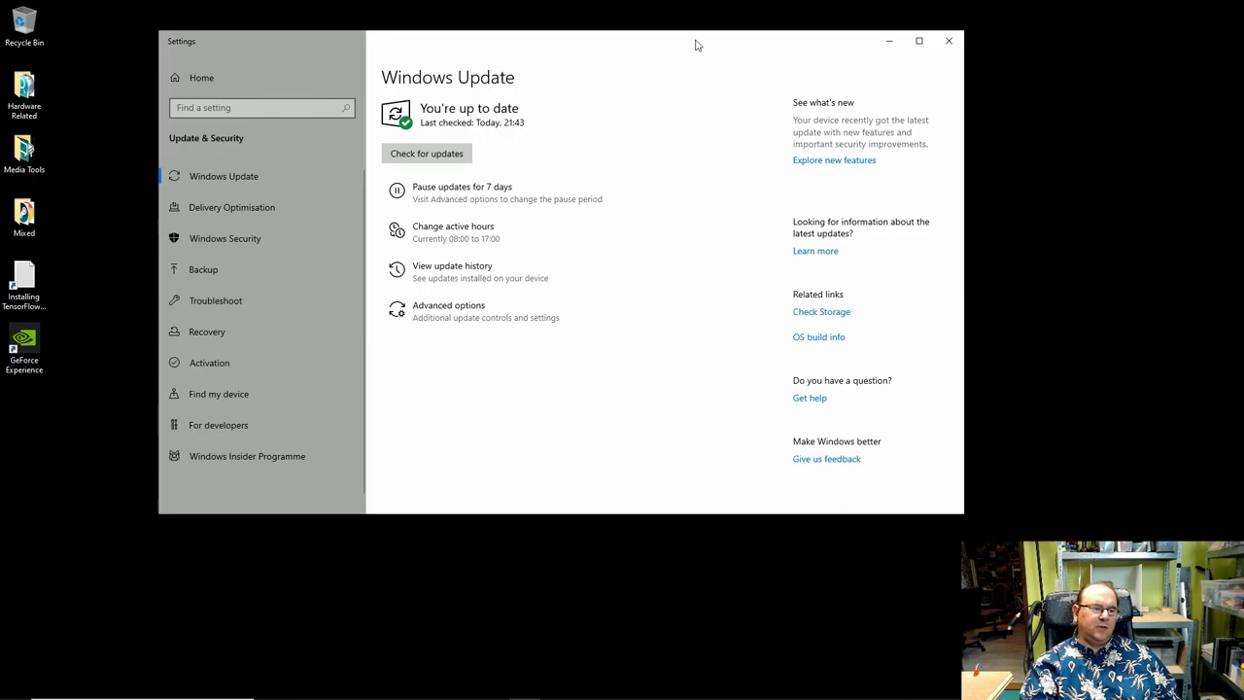
{"action": "left_click", "coordinate": [948, 42]}
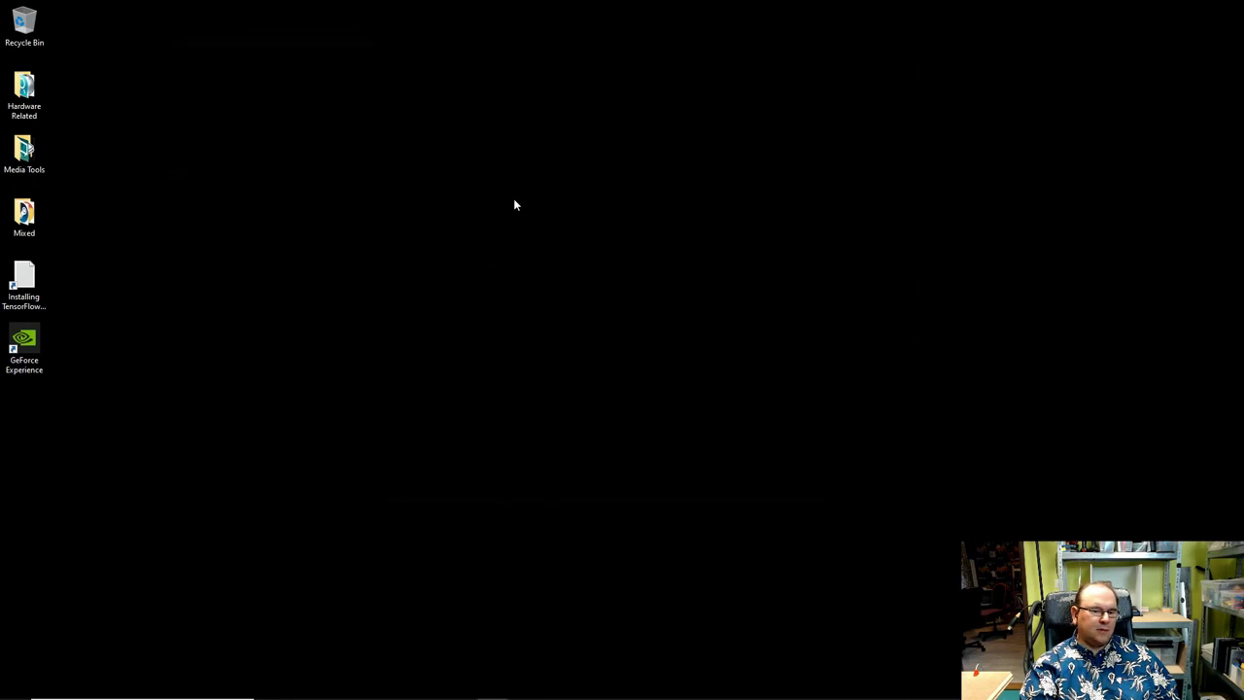
Reopen the TensorFlow installation notes from the desktop and review the GeForce Experience name and download link.
{"action": "double_click", "coordinate": [34, 279]}
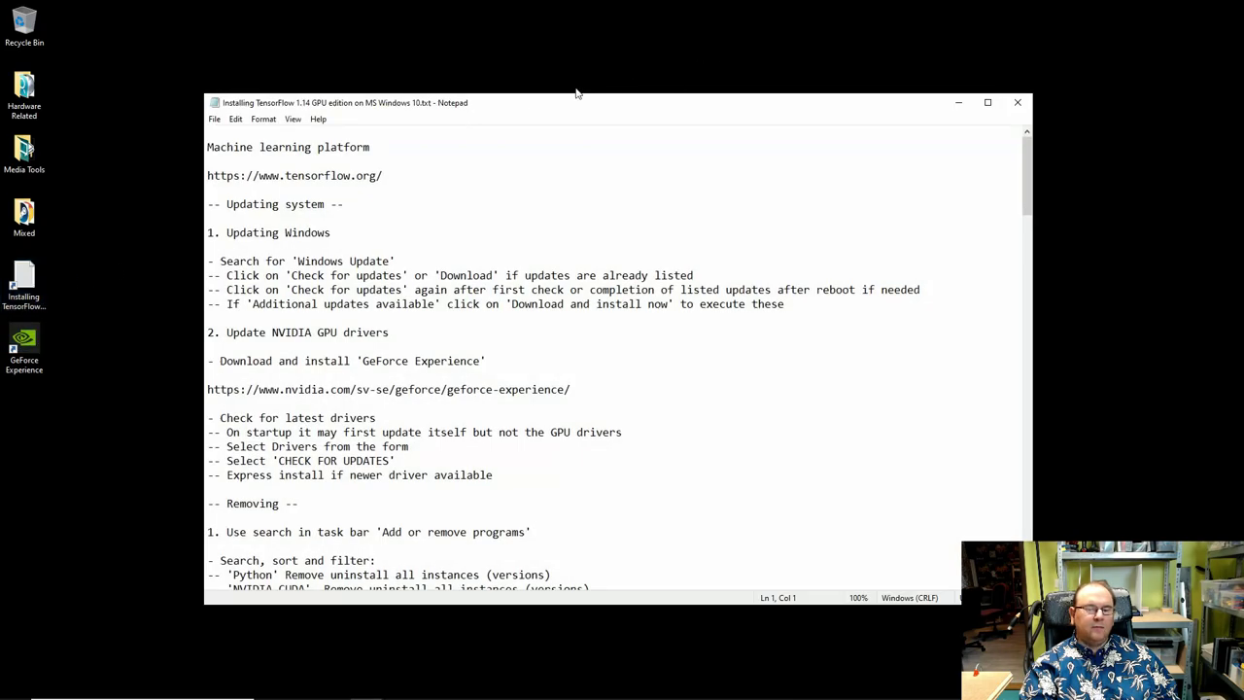
{"action": "left_click_drag", "start_coordinate": [519, 110], "coordinate": [644, 65]}
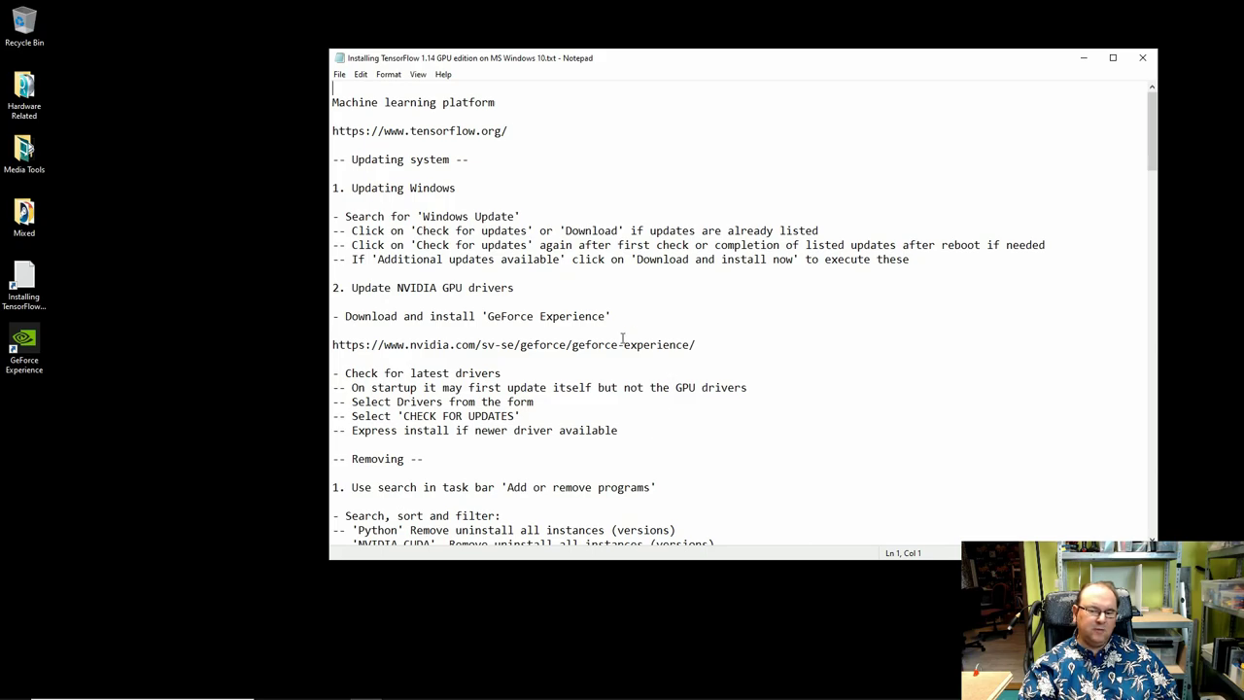
{"action": "left_click_drag", "start_coordinate": [483, 319], "coordinate": [610, 319]}
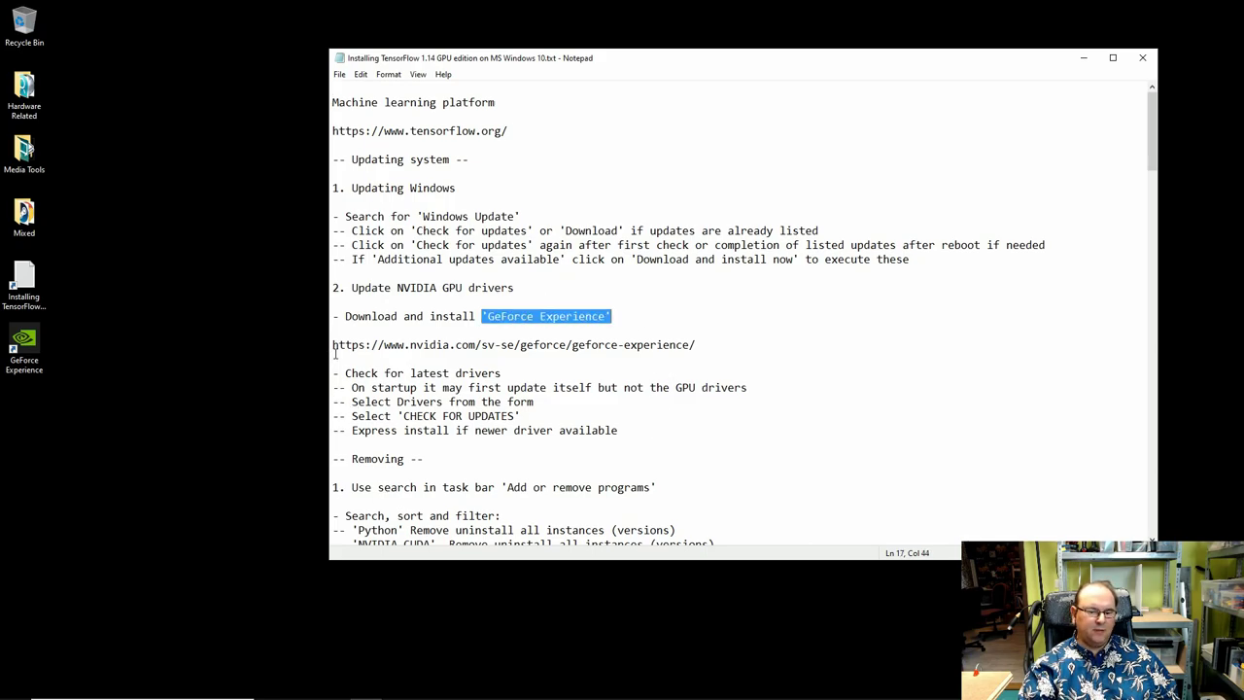
{"action": "left_click_drag", "start_coordinate": [333, 346], "coordinate": [696, 346]}
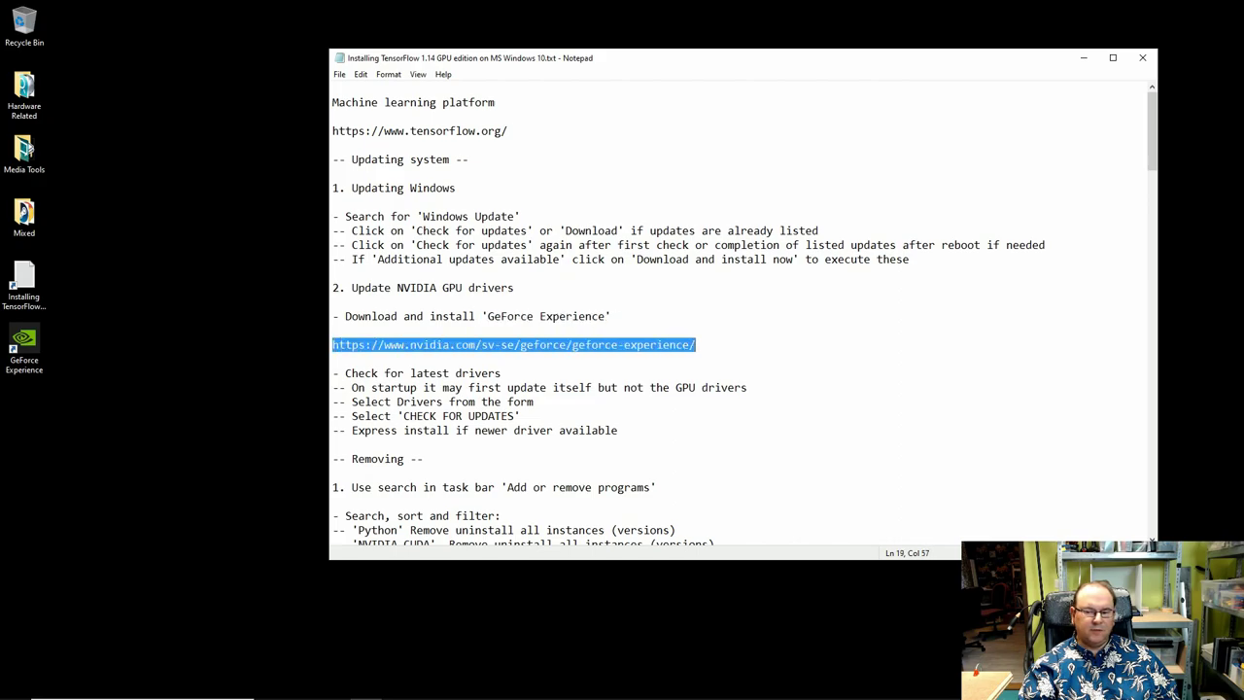
{"action": "left_click", "coordinate": [692, 407]}
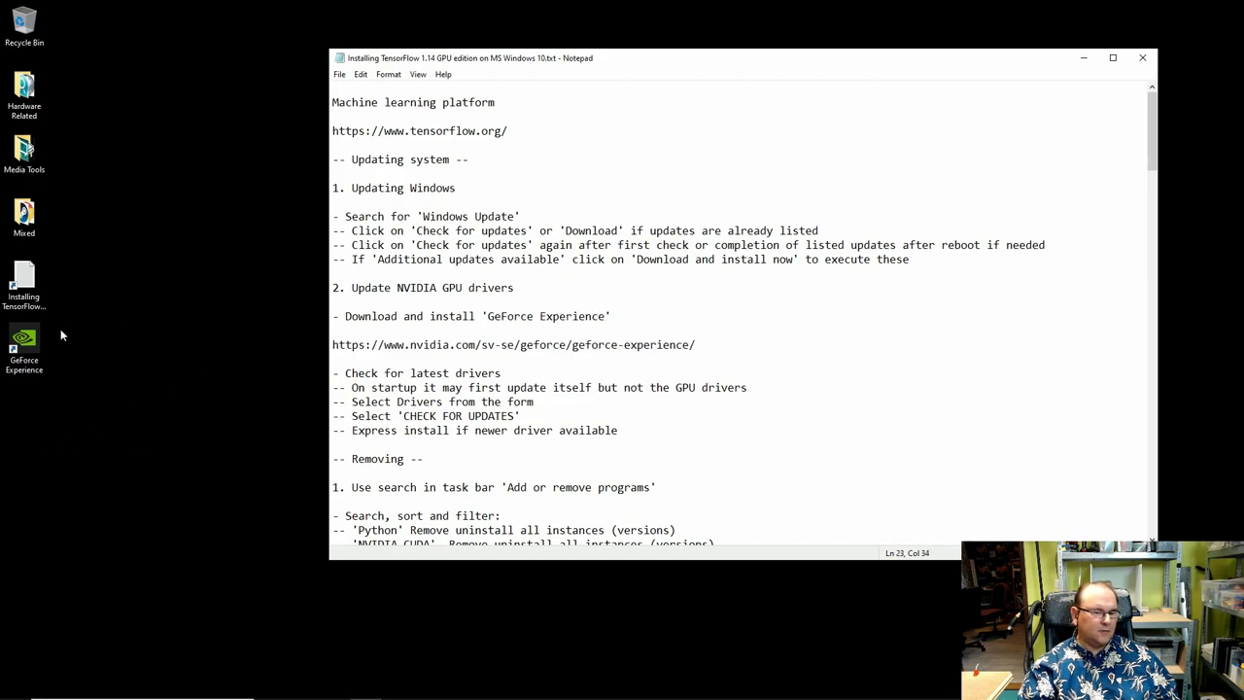
Check for newer GPU drivers in GeForce Experience and close the program.
{"action": "left_click", "coordinate": [23, 342]}
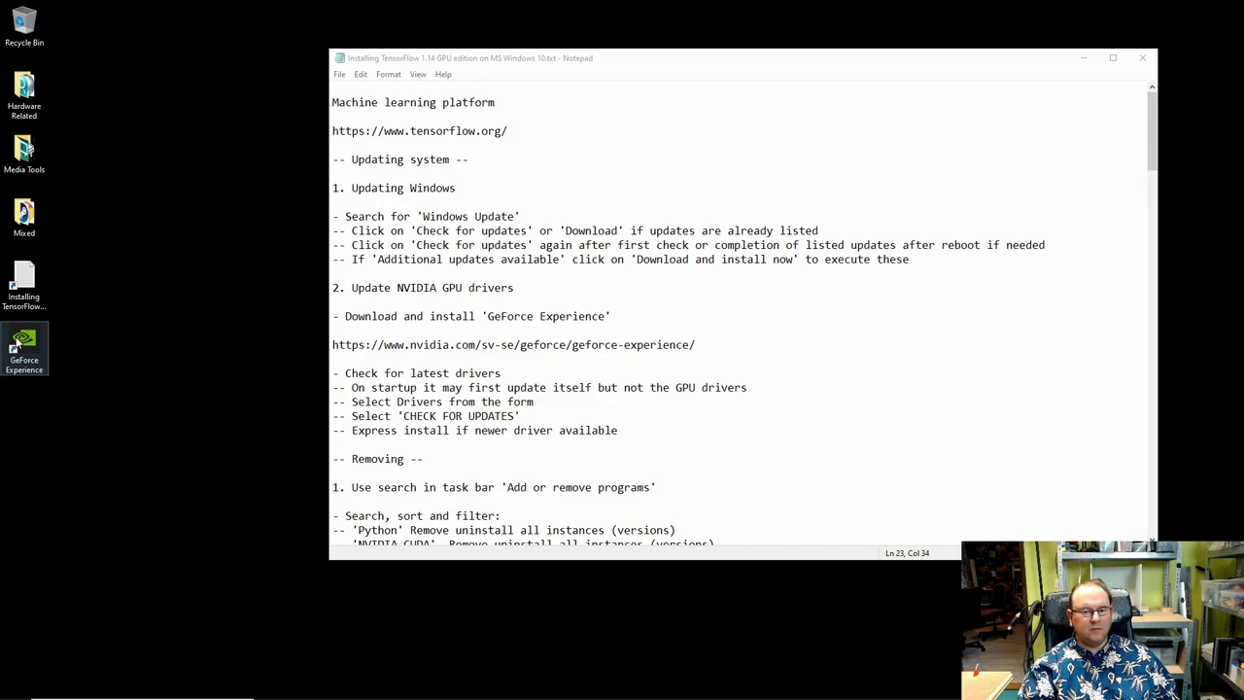
{"action": "double_click", "coordinate": [19, 342]}
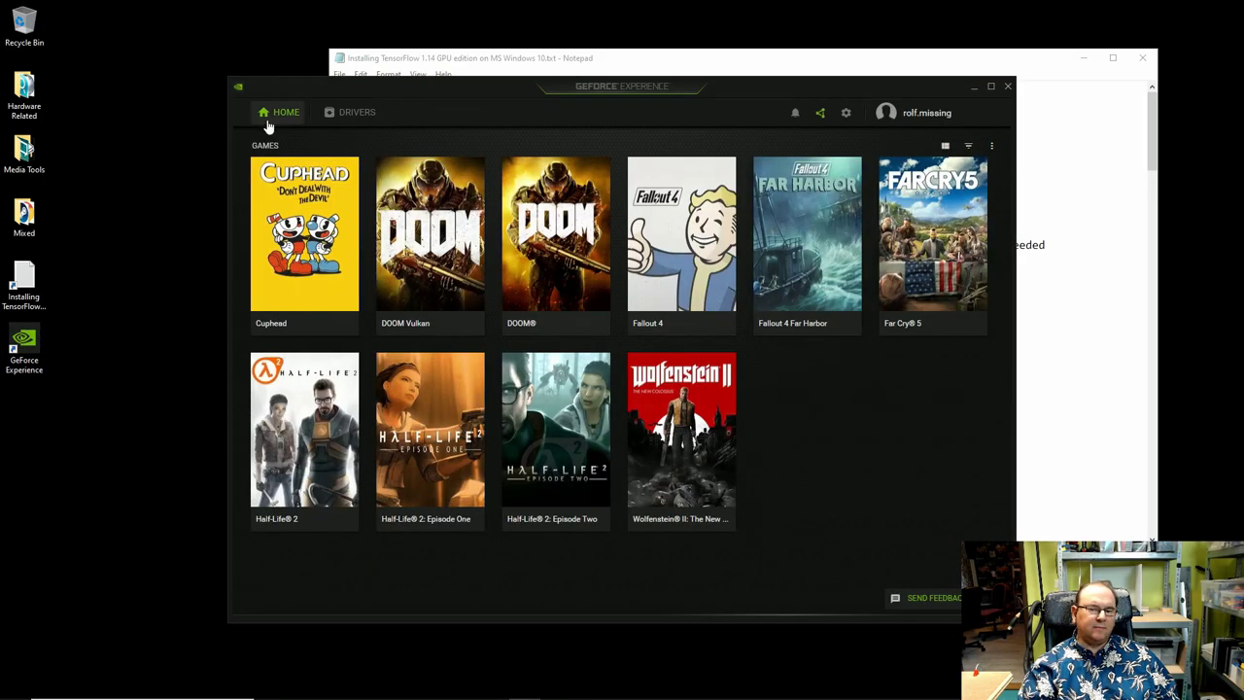
{"action": "left_click", "coordinate": [343, 115]}
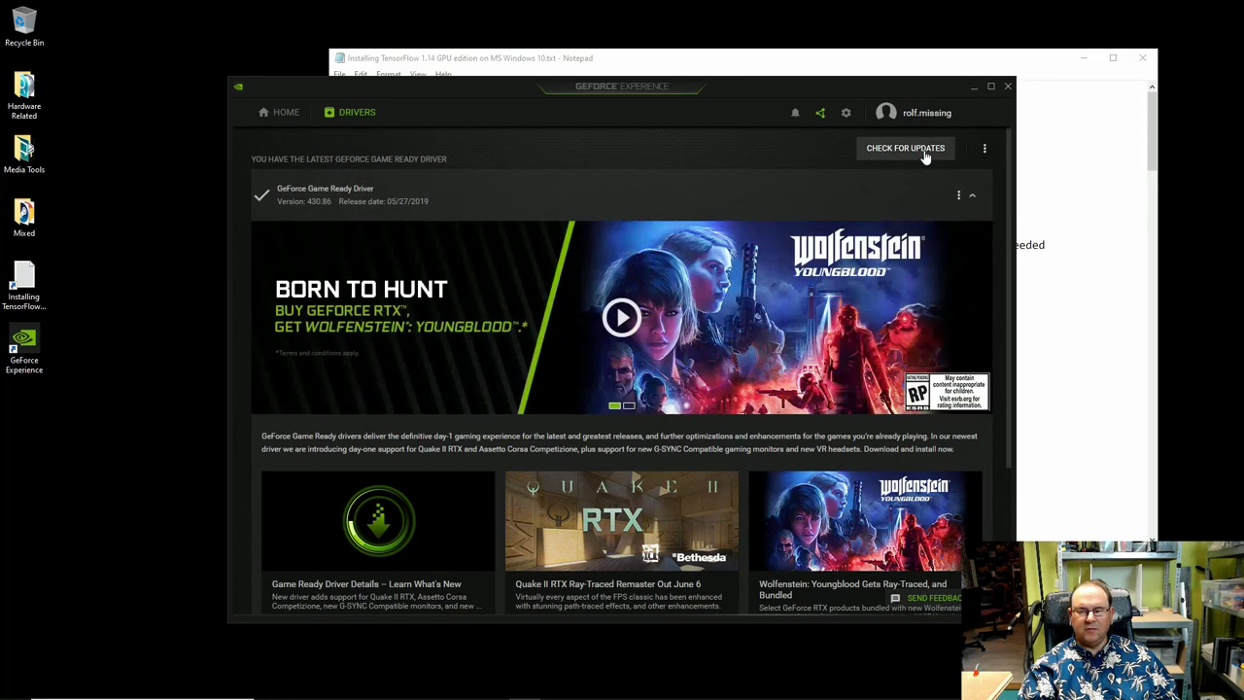
{"action": "left_click", "coordinate": [923, 150]}
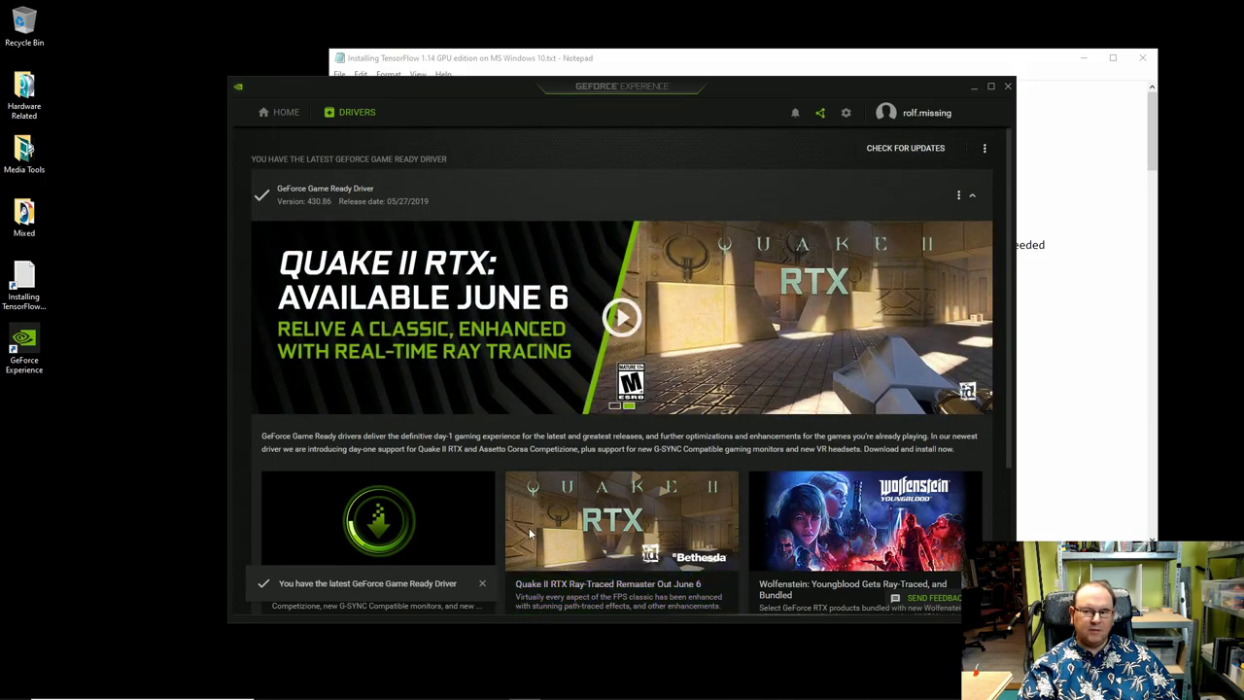
{"action": "left_click", "coordinate": [1008, 88]}
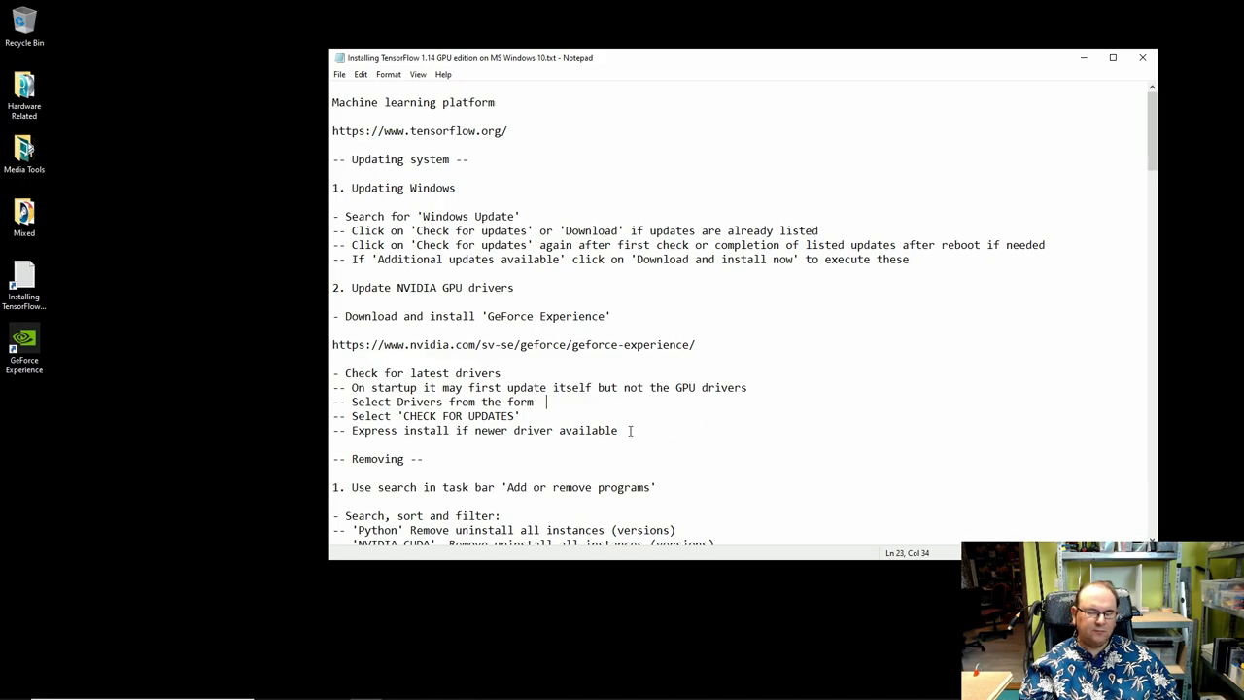
Examine the 'Removing' section of the notes on uninstalling Python and CUDA and cleaning up variables and files.
{"action": "scroll", "coordinate": [640, 430], "scroll_direction": "down", "scroll_amount": 2}
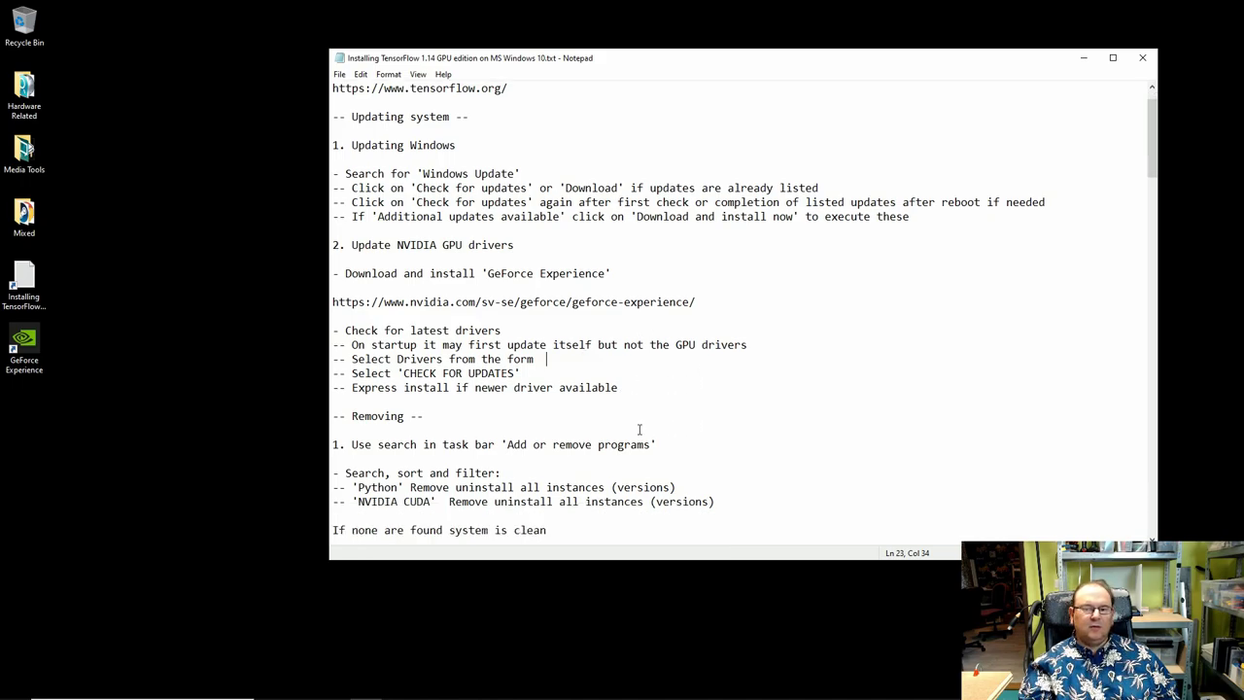
{"action": "scroll", "coordinate": [640, 429], "scroll_direction": "down", "scroll_amount": 7}
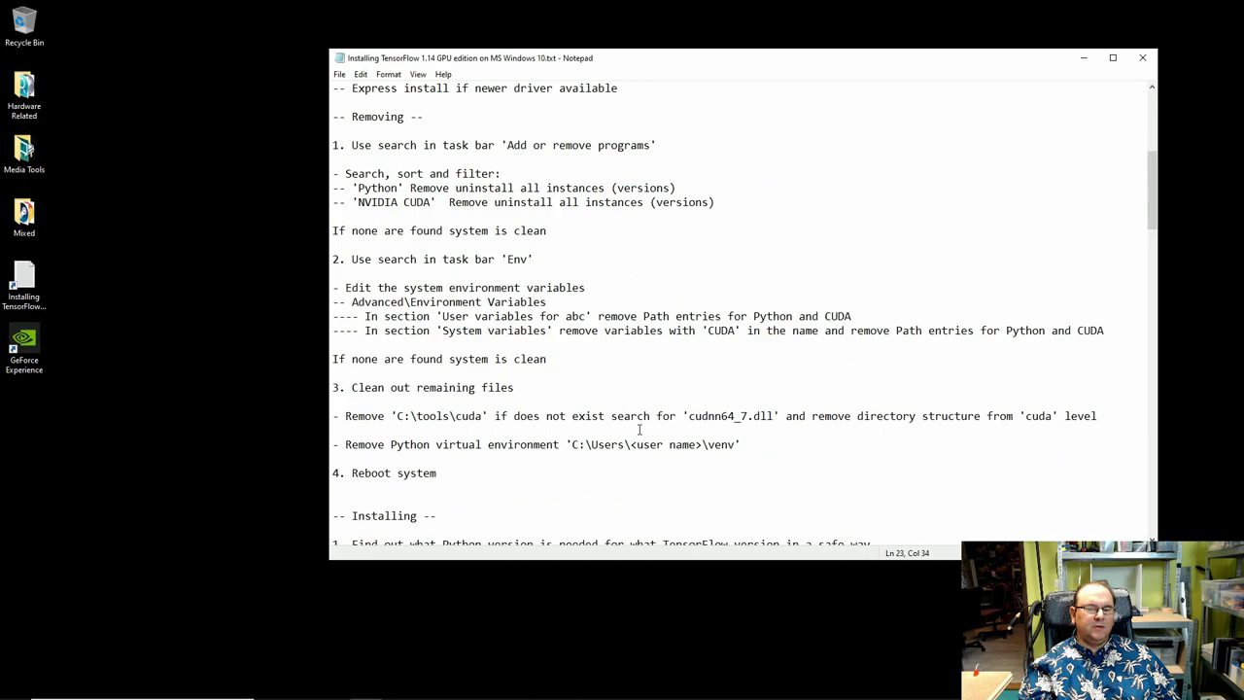
{"action": "scroll", "coordinate": [639, 430], "scroll_direction": "up", "scroll_amount": 1}
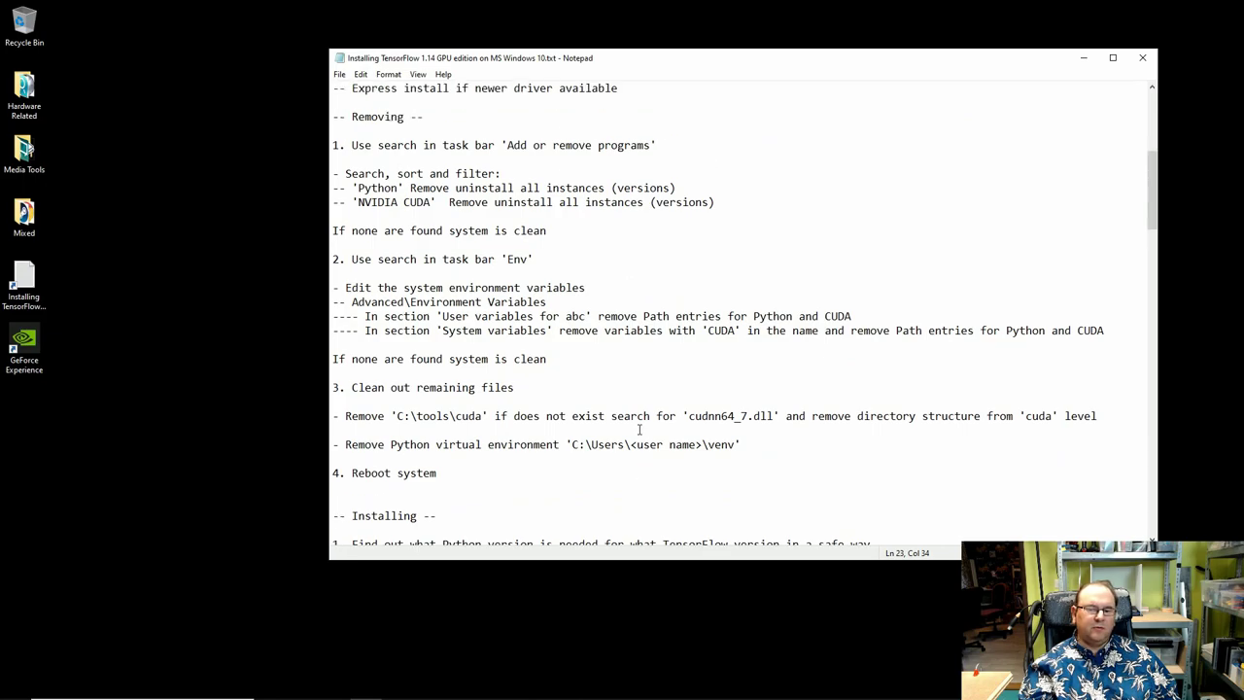
{"action": "left_click_drag", "start_coordinate": [1156, 184], "coordinate": [1156, 191]}
{"action": "left_click_drag", "start_coordinate": [900, 60], "coordinate": [788, 63]}
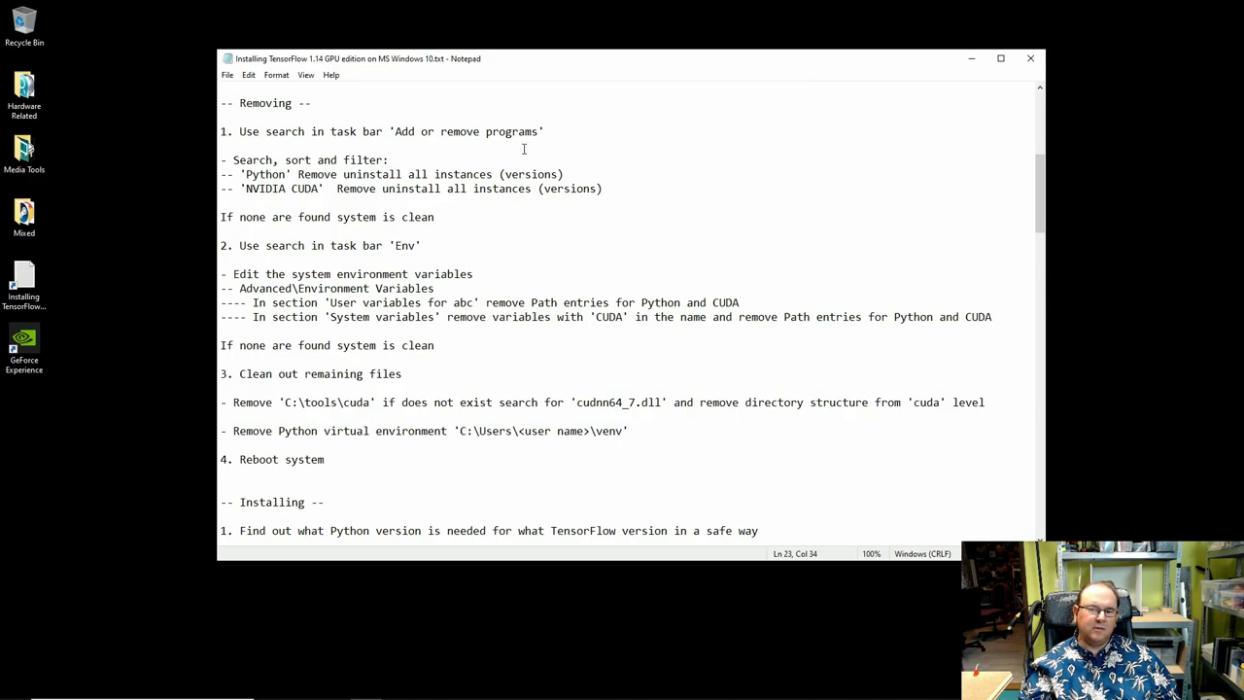
Copy 'Add or remove programs' from the notes, search Windows for it and open the Apps & features settings.
{"action": "mouse_move", "coordinate": [365, 698]}
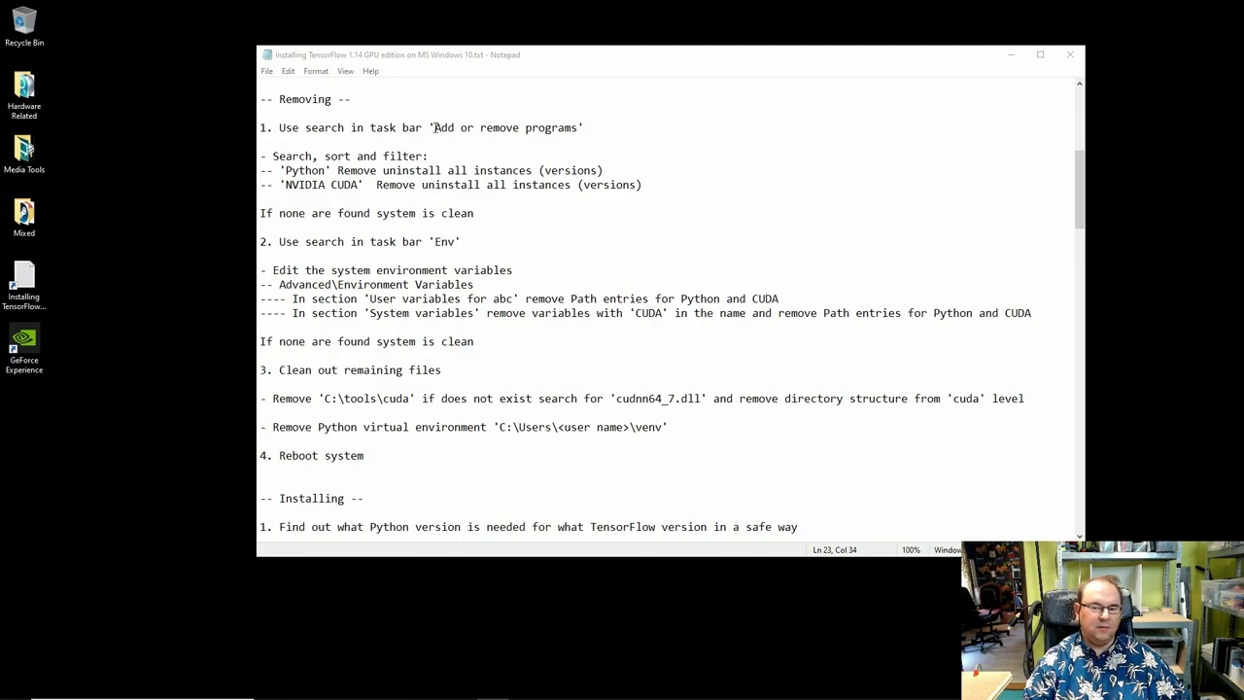
{"action": "left_click_drag", "start_coordinate": [435, 128], "coordinate": [578, 127]}
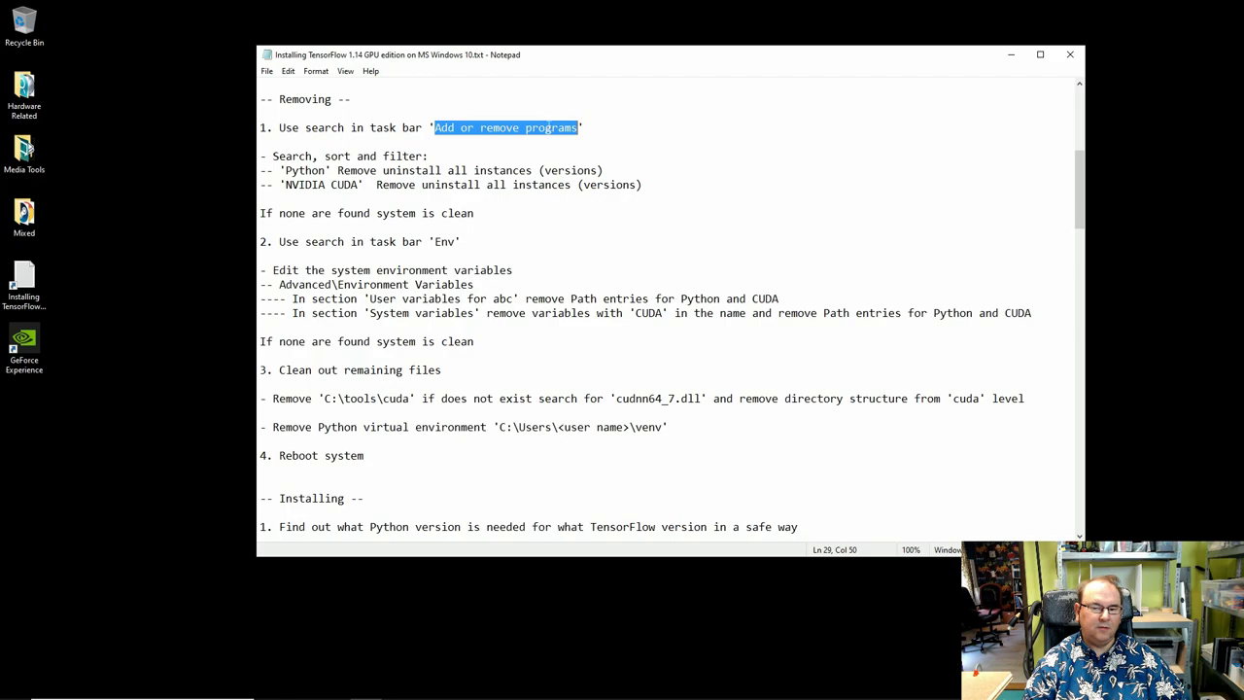
{"action": "right_click", "coordinate": [550, 127]}
{"action": "left_click", "coordinate": [582, 165]}
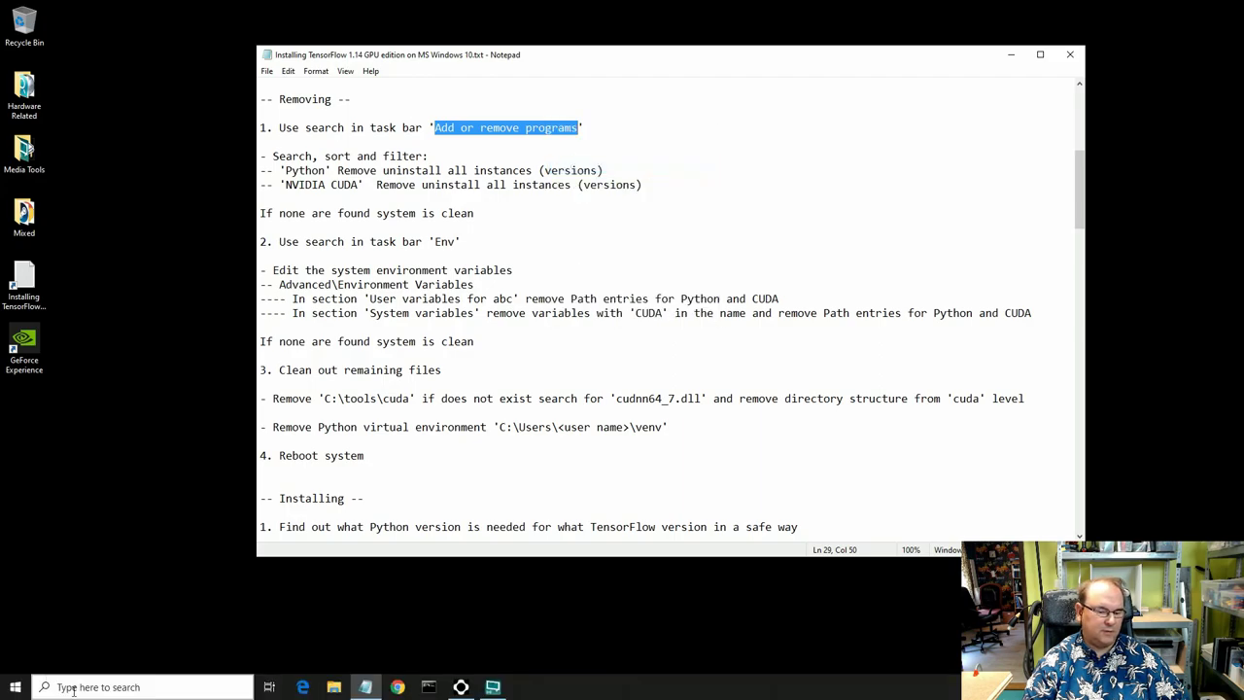
{"action": "left_click", "coordinate": [72, 687]}
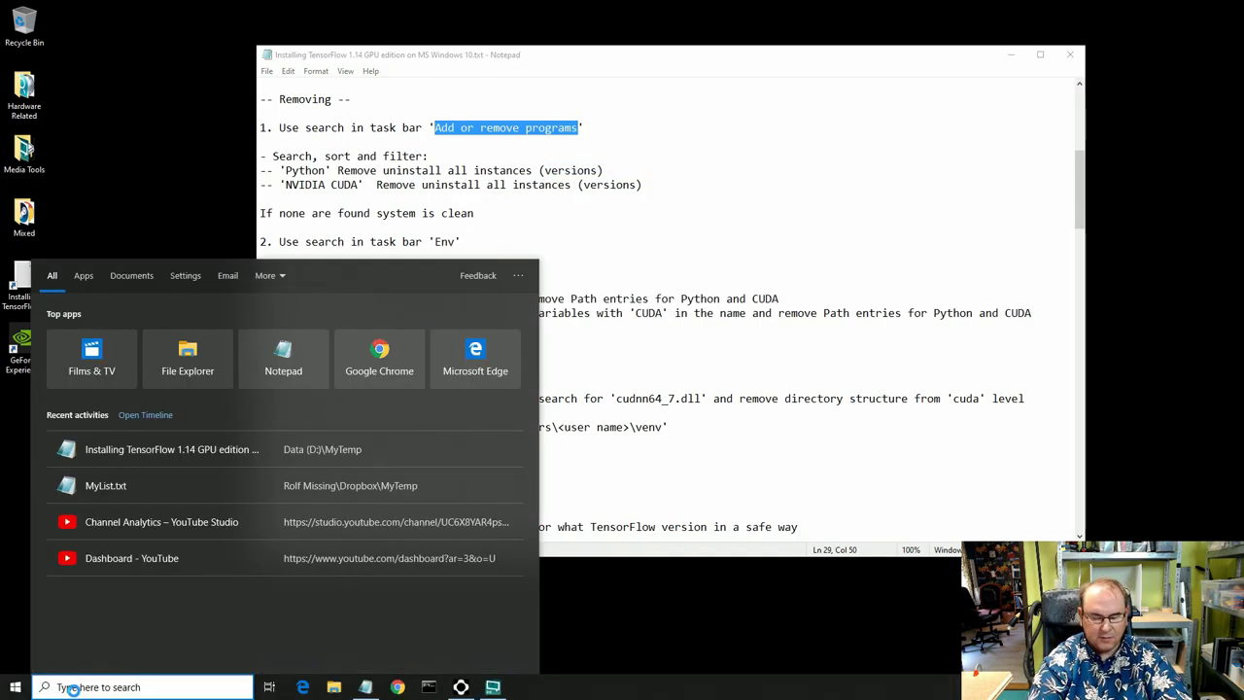
{"action": "key", "text": "ctrl+v"}
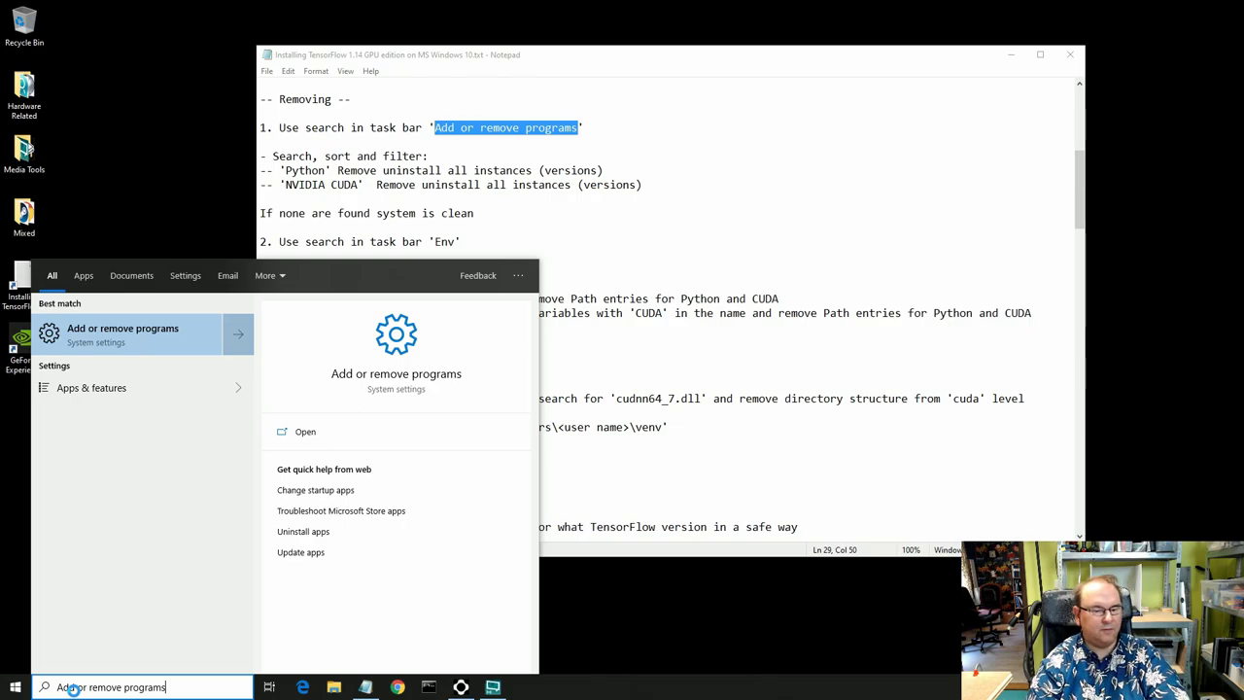
{"action": "left_click", "coordinate": [152, 332]}
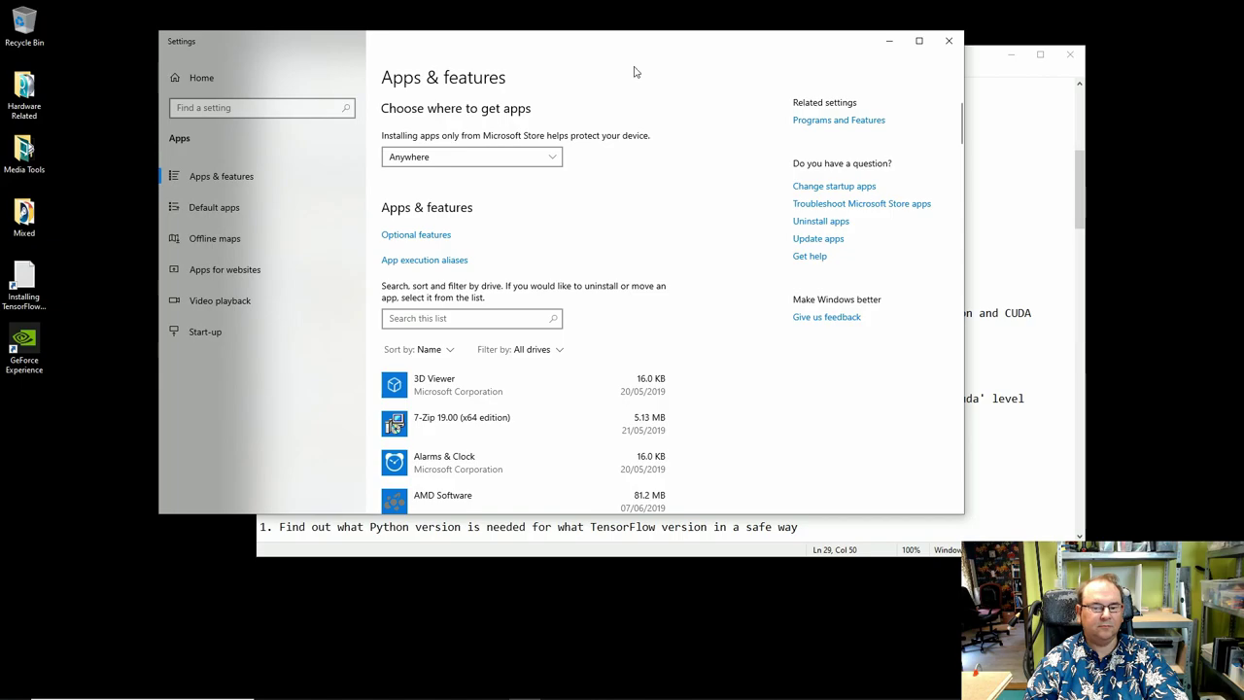
Filter the installed apps list by 'Python'.
{"action": "left_click", "coordinate": [462, 326]}
{"action": "left_click", "coordinate": [1039, 125]}
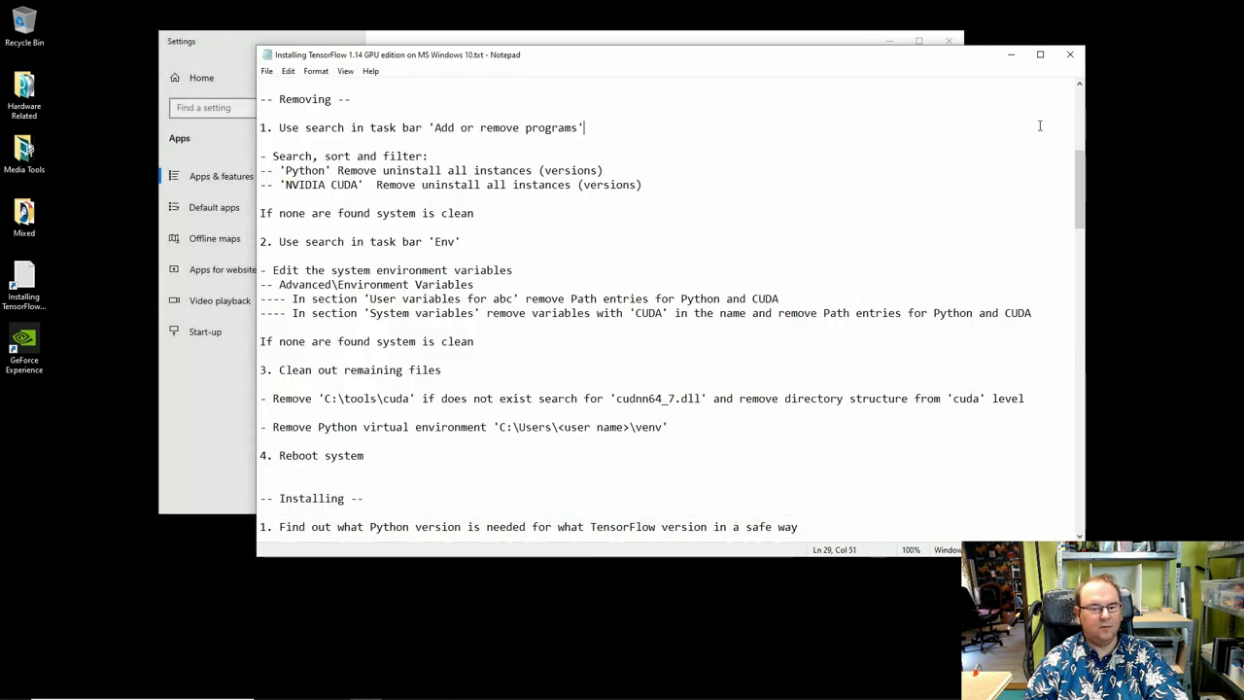
{"action": "left_click", "coordinate": [435, 34]}
{"action": "type", "text": "Py"}
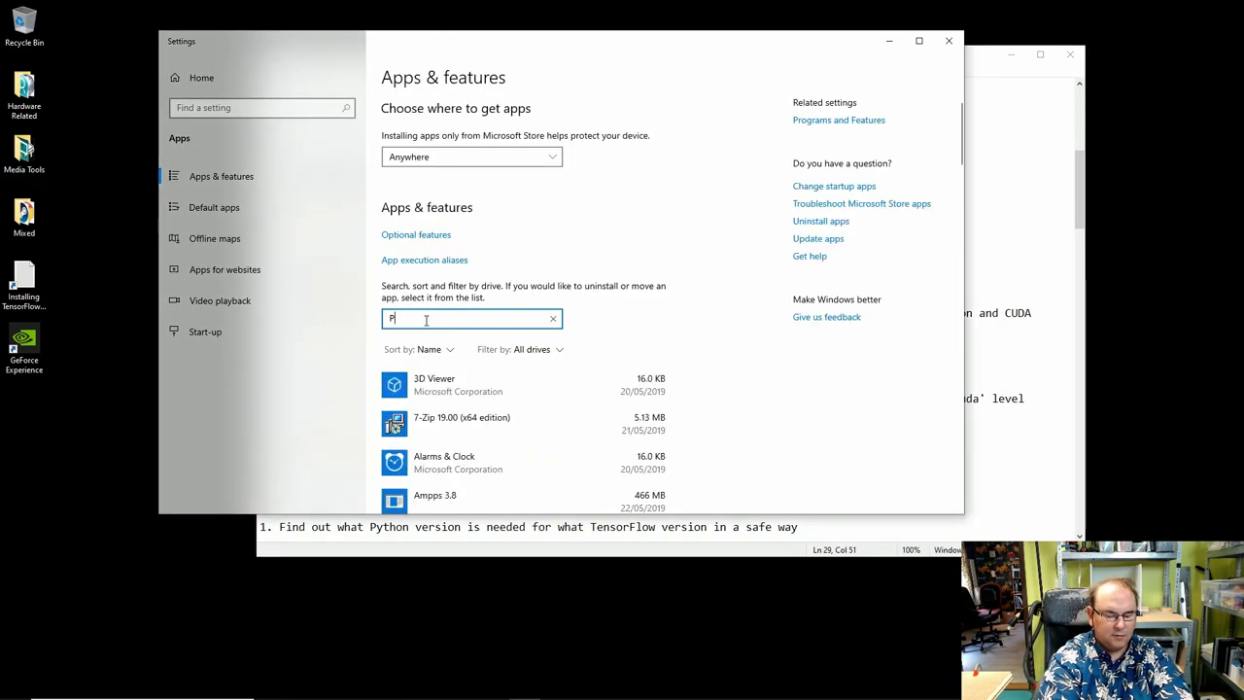
{"action": "type", "text": "thon"}
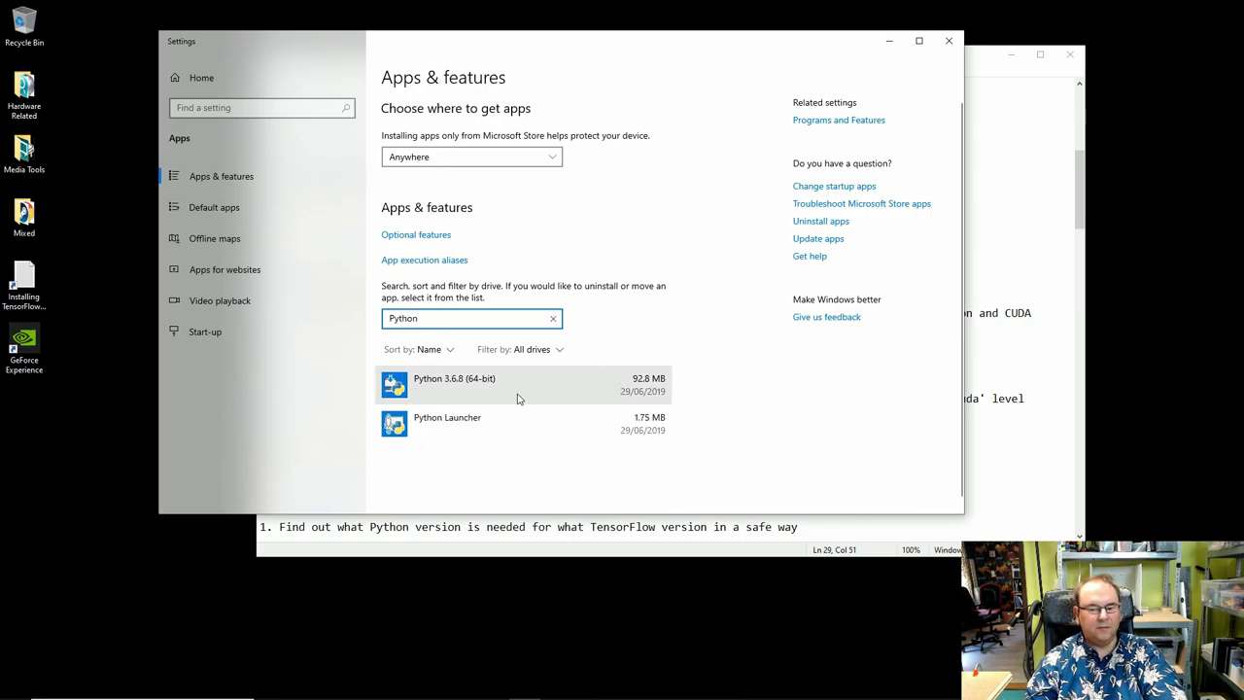
Uninstall Python Launcher and Python 3.6.8 (64-bit), closing the Python setup window when it finishes.
{"action": "left_click", "coordinate": [604, 425]}
{"action": "left_click", "coordinate": [635, 476]}
{"action": "left_click", "coordinate": [690, 447]}
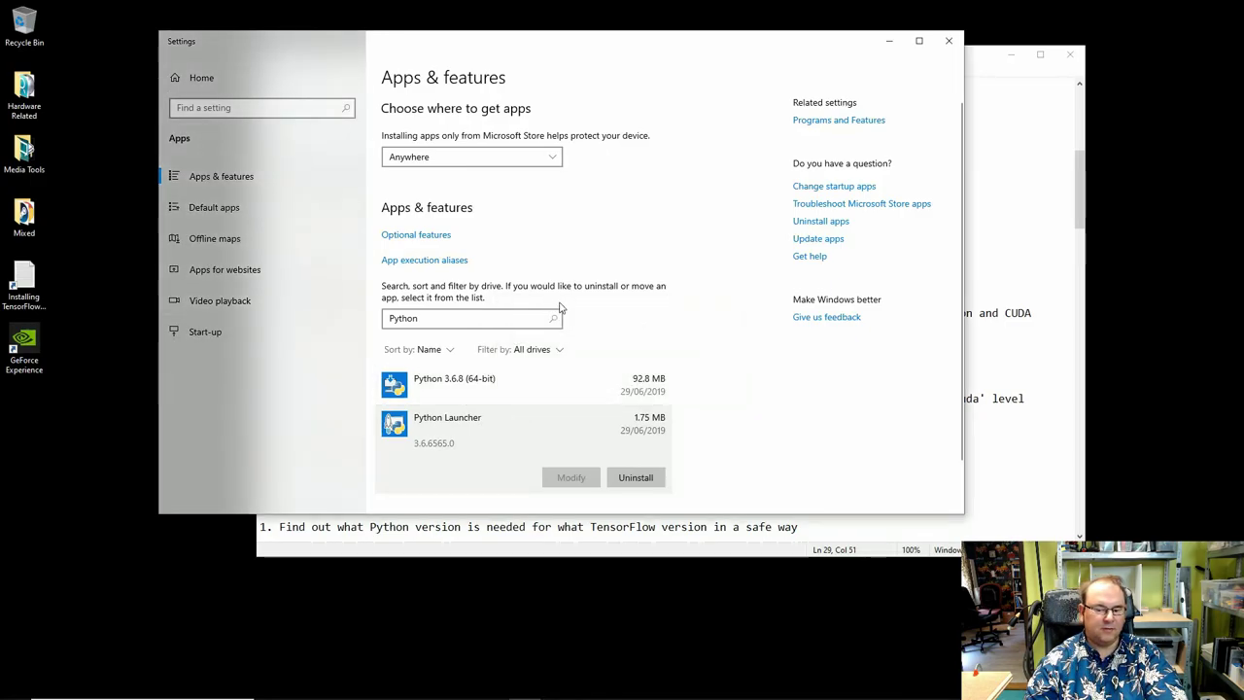
{"action": "left_click", "coordinate": [657, 393]}
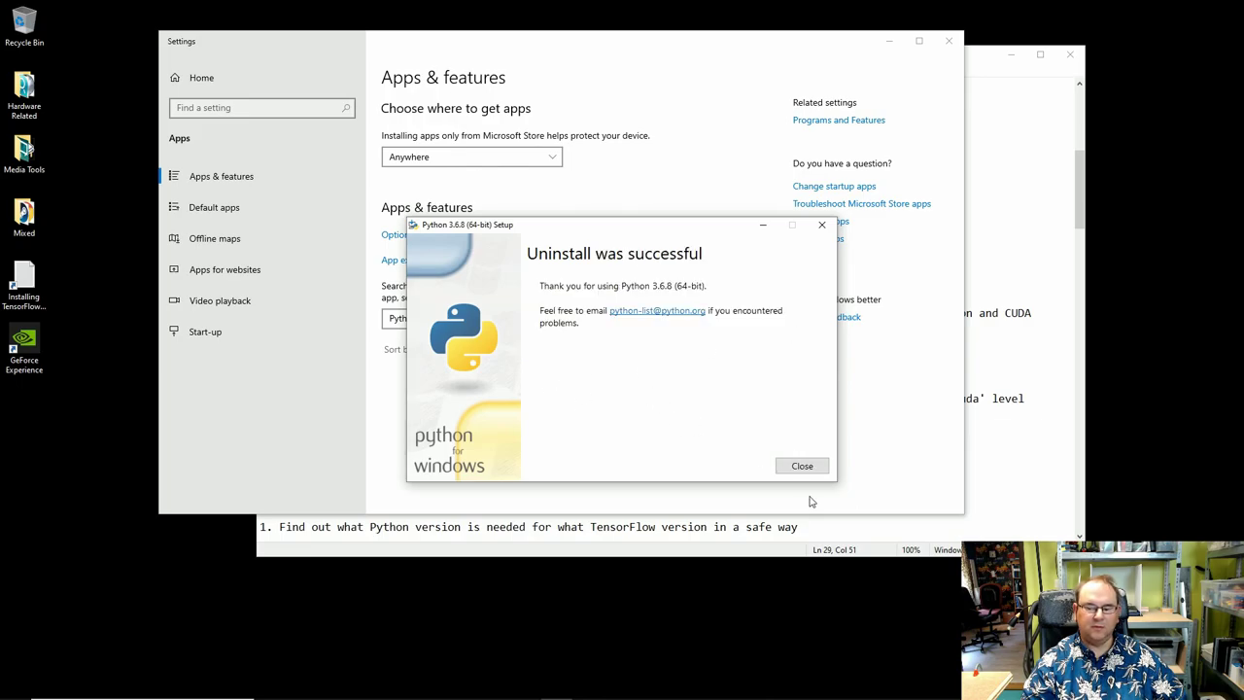
{"action": "left_click", "coordinate": [802, 467]}
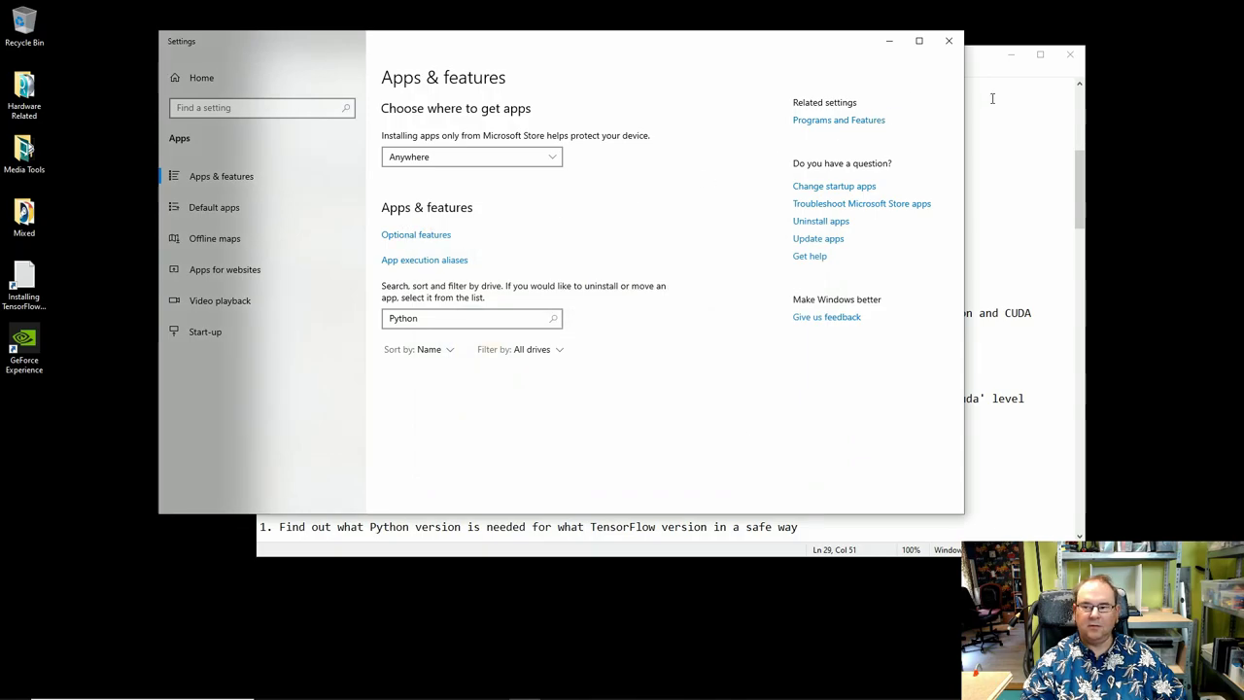
Copy the search term 'NVIDIA CUDA' from the 'Removing' section of the notes.
{"action": "left_click", "coordinate": [1013, 213]}
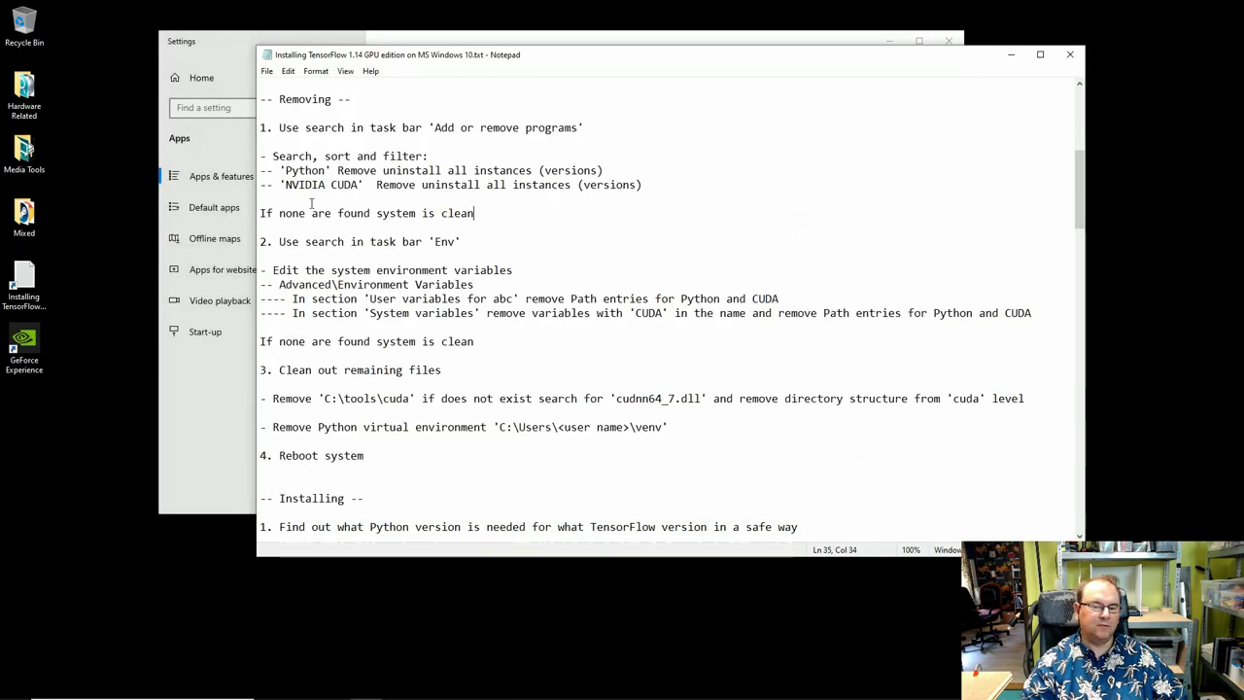
{"action": "left_click_drag", "start_coordinate": [284, 183], "coordinate": [365, 185]}
{"action": "left_click", "coordinate": [366, 191]}
{"action": "left_click_drag", "start_coordinate": [285, 185], "coordinate": [357, 186]}
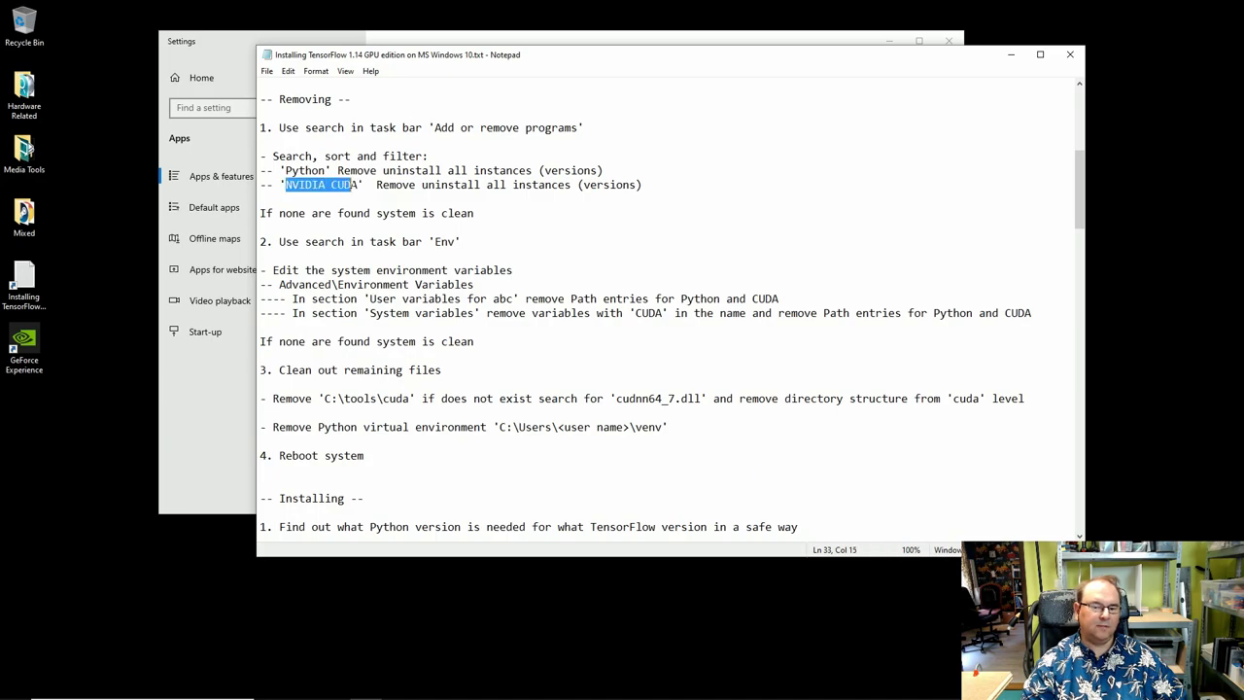
{"action": "right_click", "coordinate": [352, 185]}
{"action": "left_click", "coordinate": [388, 223]}
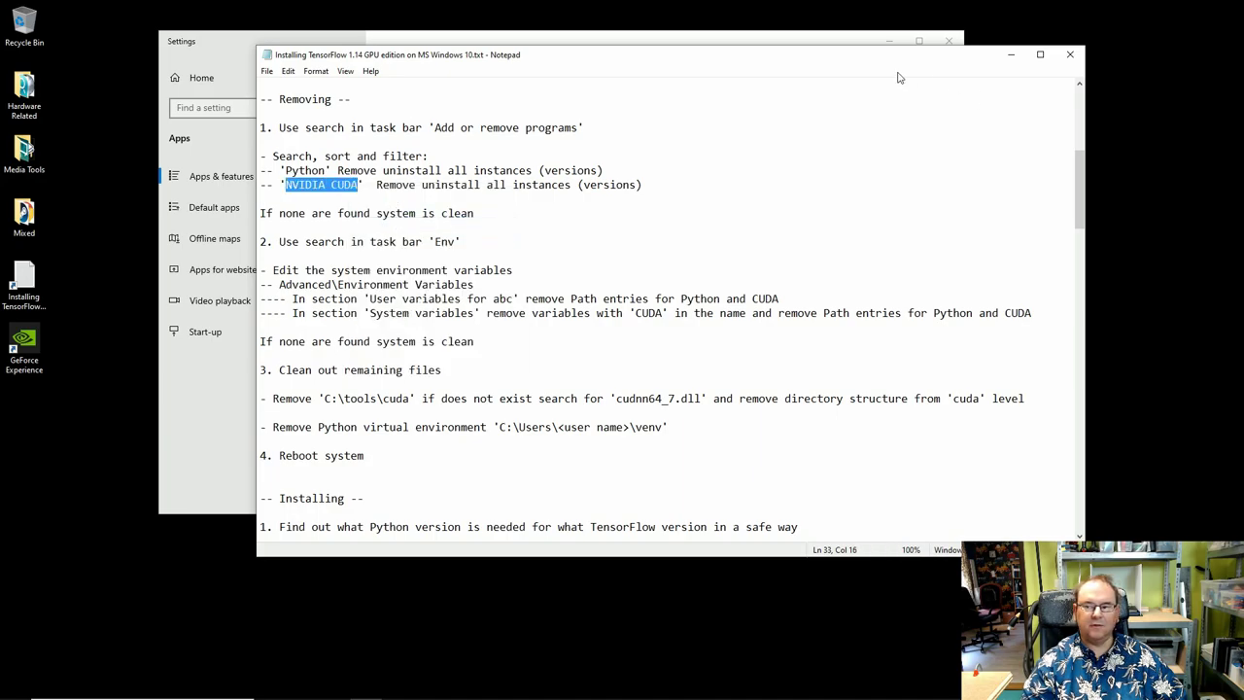
Move the notes window aside and replace the installed apps filter with the copied 'NVIDIA CUDA'.
{"action": "left_click_drag", "start_coordinate": [782, 58], "coordinate": [1107, 135]}
{"action": "left_click_drag", "start_coordinate": [425, 318], "coordinate": [358, 318]}
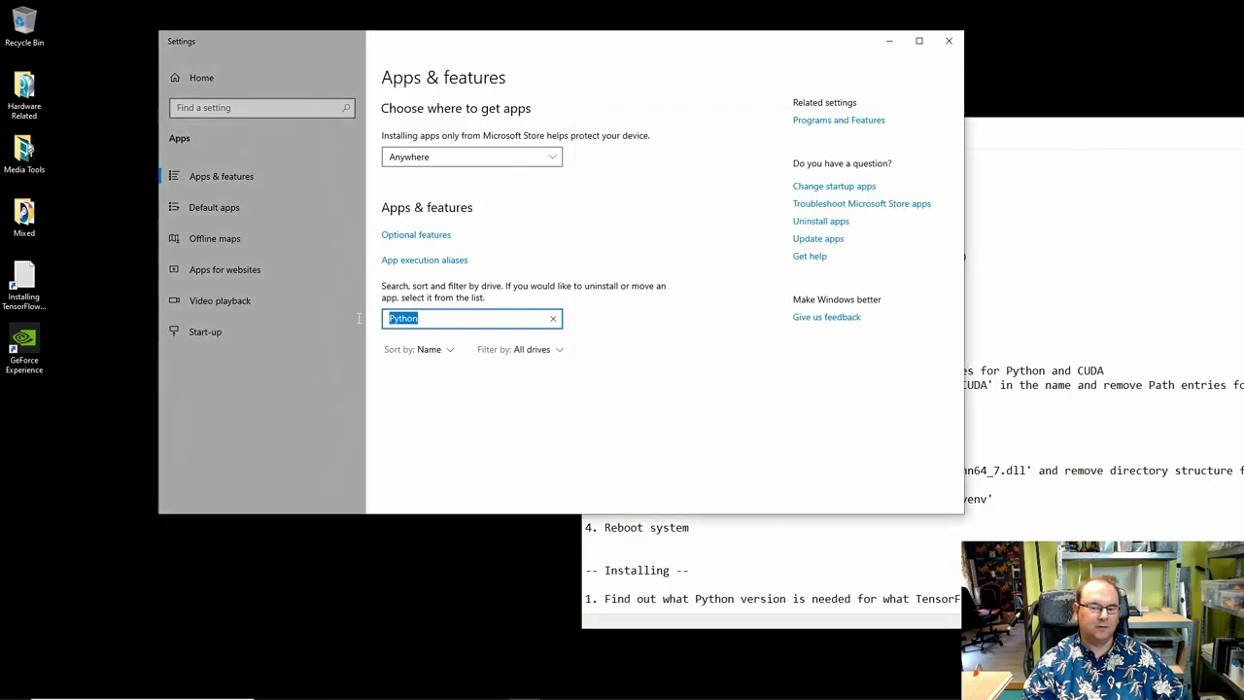
{"action": "right_click", "coordinate": [402, 318]}
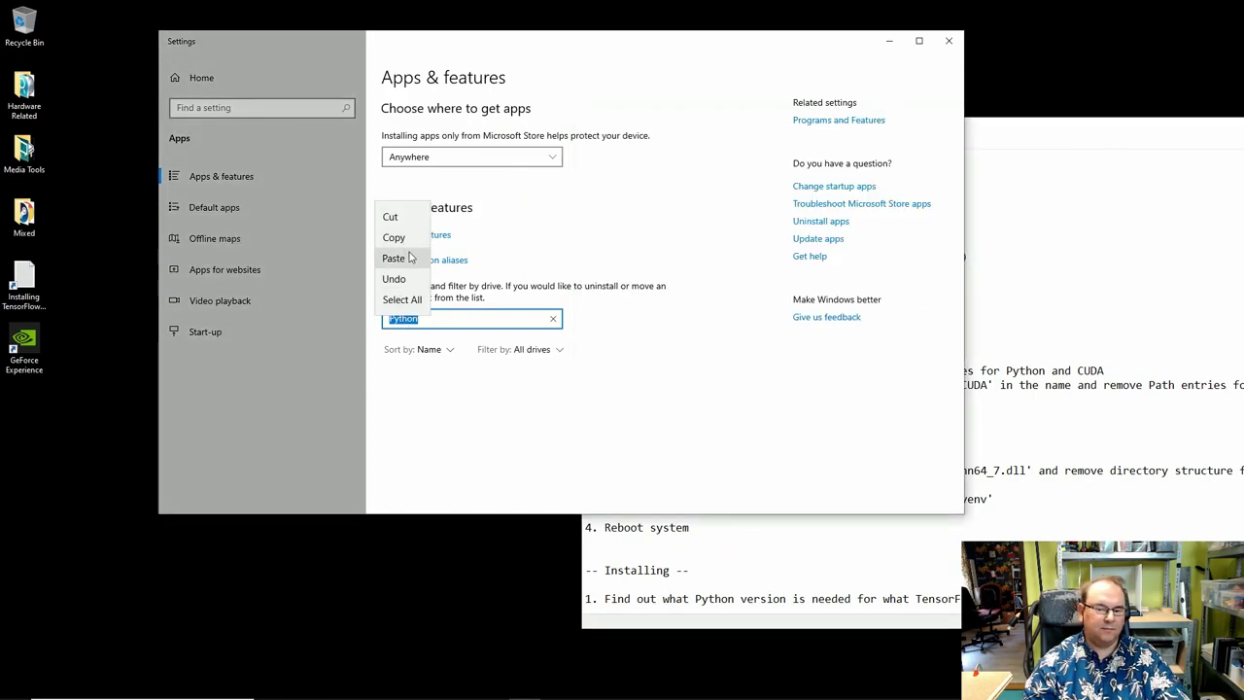
{"action": "left_click", "coordinate": [410, 256]}
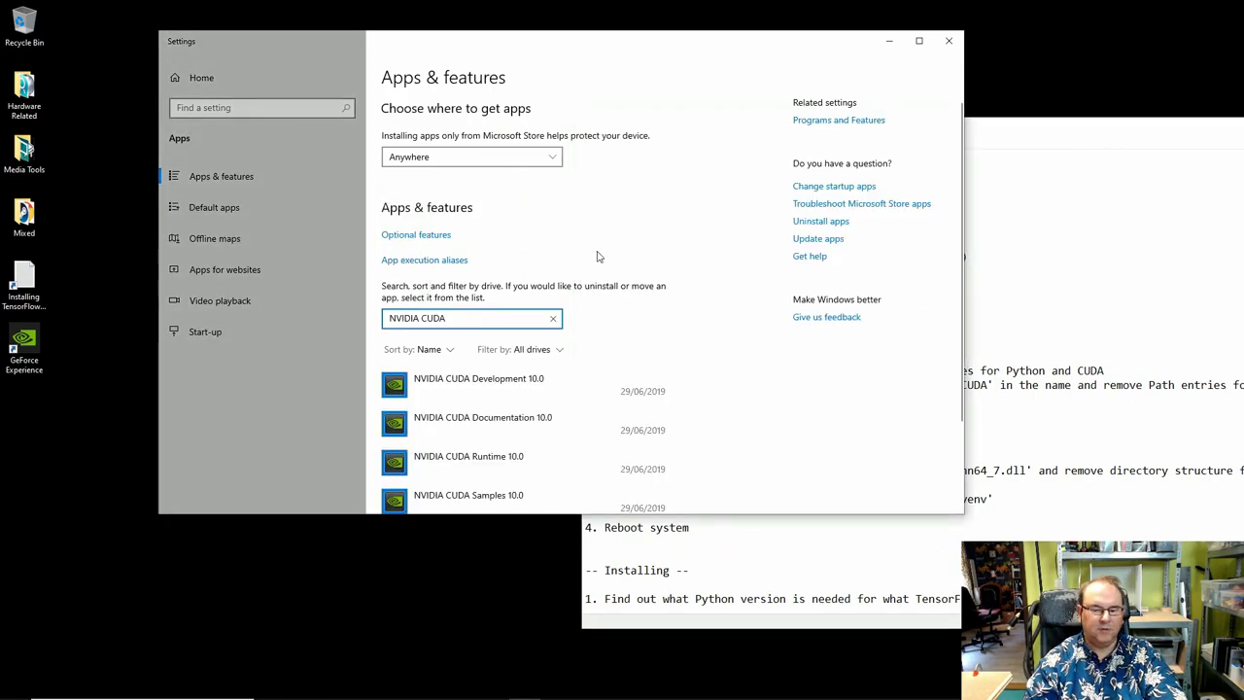
Uninstall NVIDIA CUDA Development 10.0 and close its uninstaller.
{"action": "scroll", "coordinate": [457, 291], "scroll_direction": "down", "scroll_amount": 2}
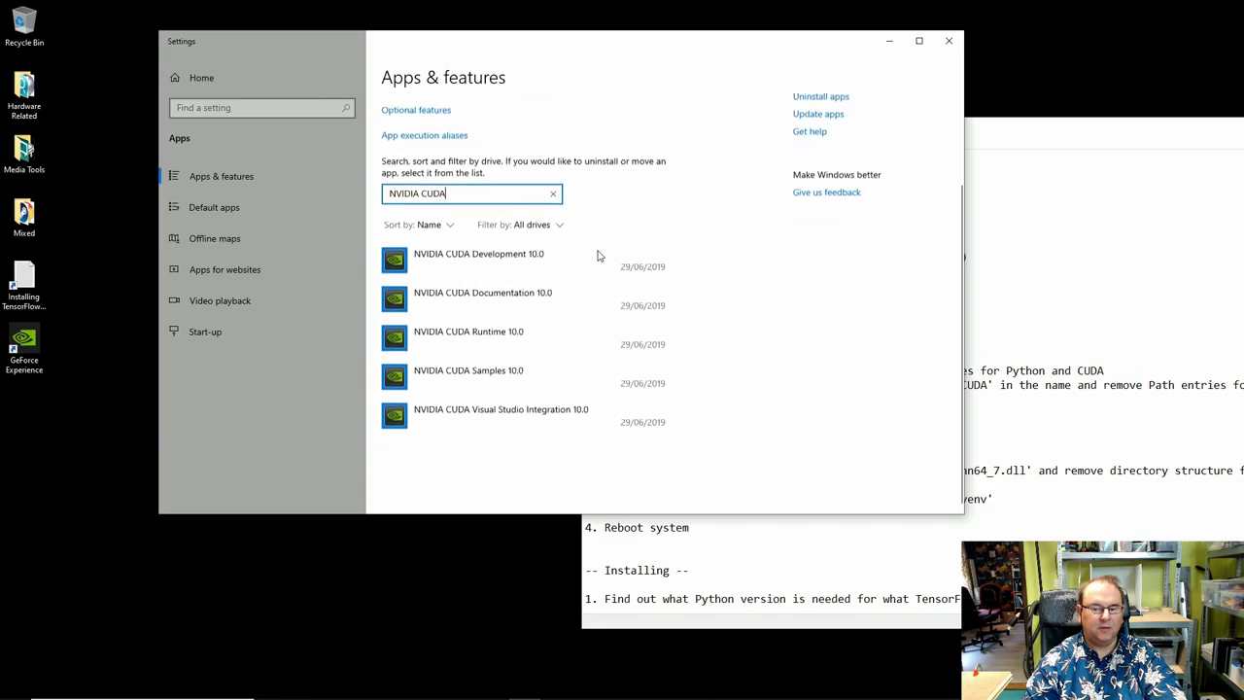
{"action": "left_click", "coordinate": [532, 270]}
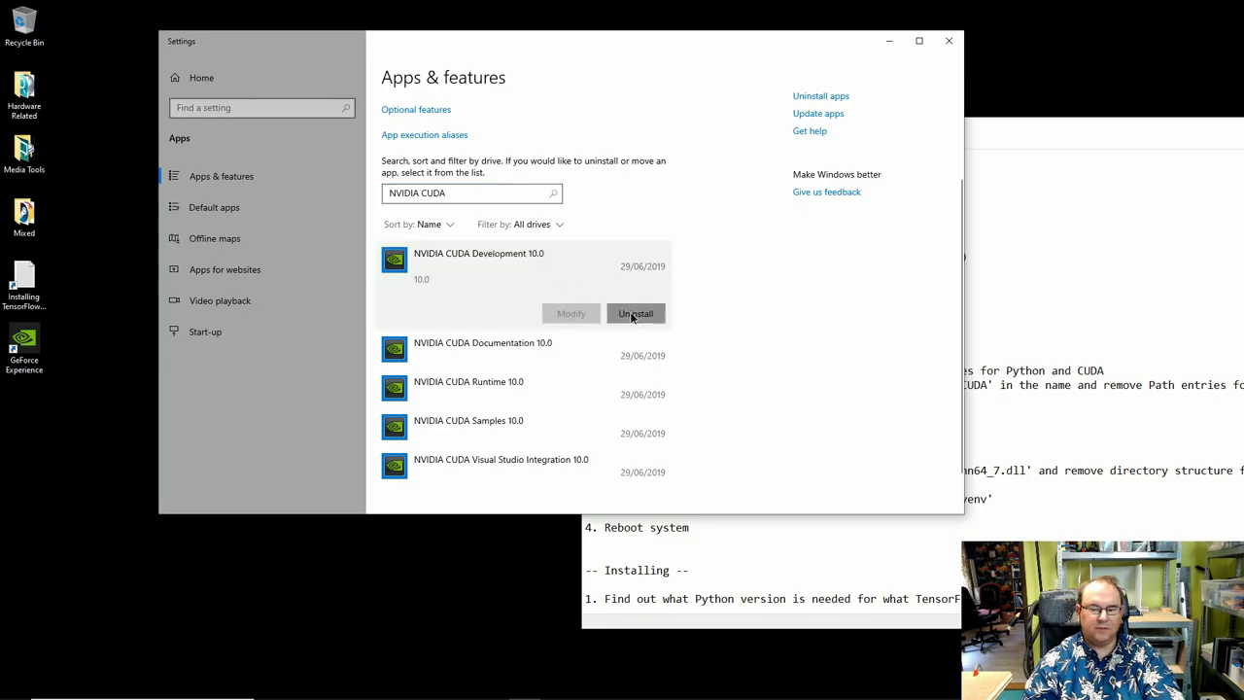
{"action": "left_click", "coordinate": [634, 314]}
{"action": "left_click", "coordinate": [700, 286]}
{"action": "left_click", "coordinate": [493, 350]}
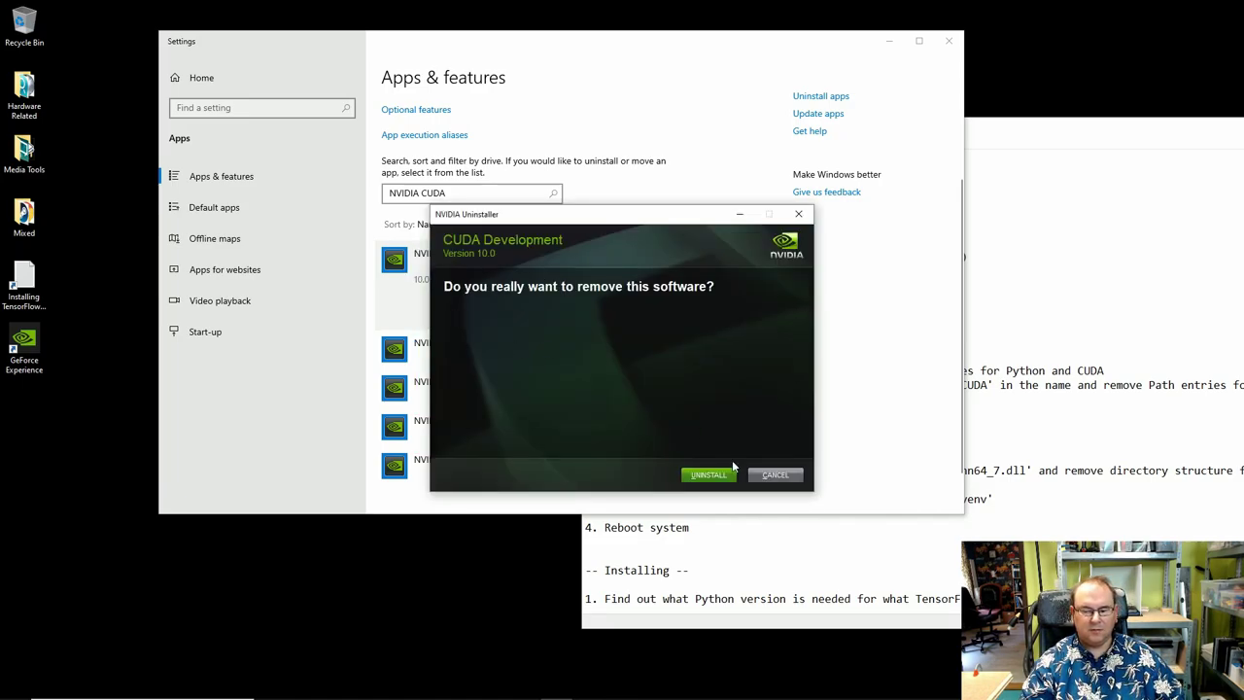
{"action": "left_click", "coordinate": [728, 475]}
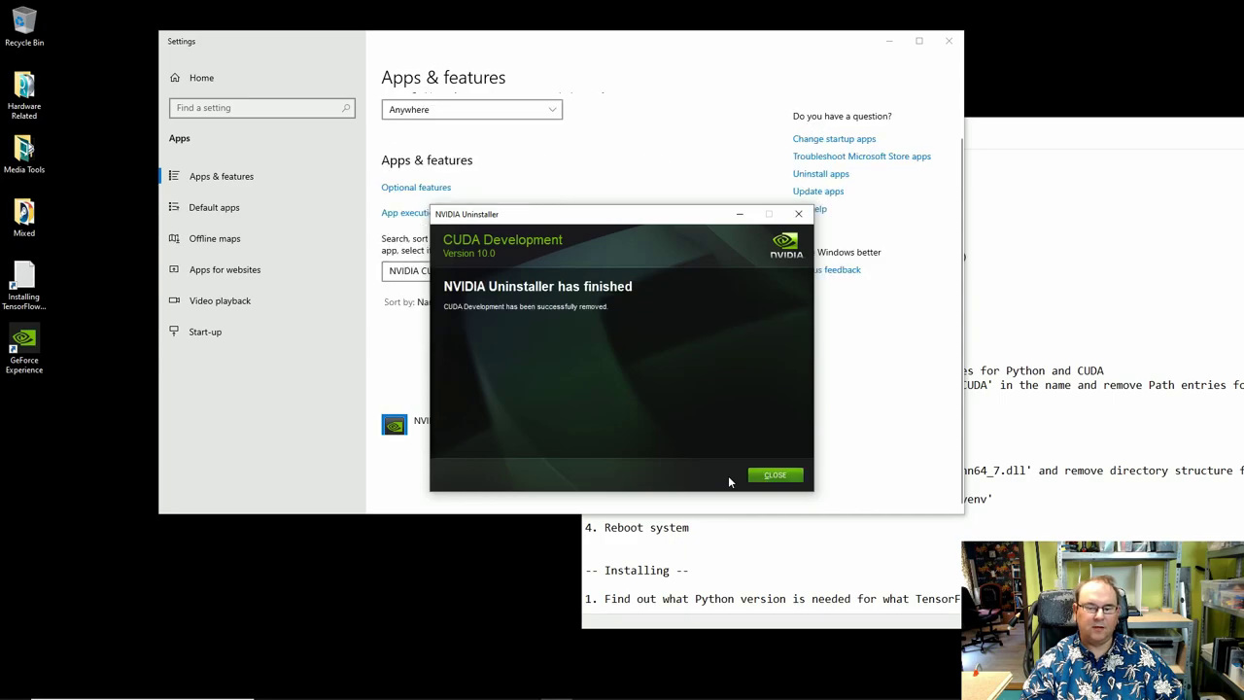
{"action": "left_click", "coordinate": [782, 477]}
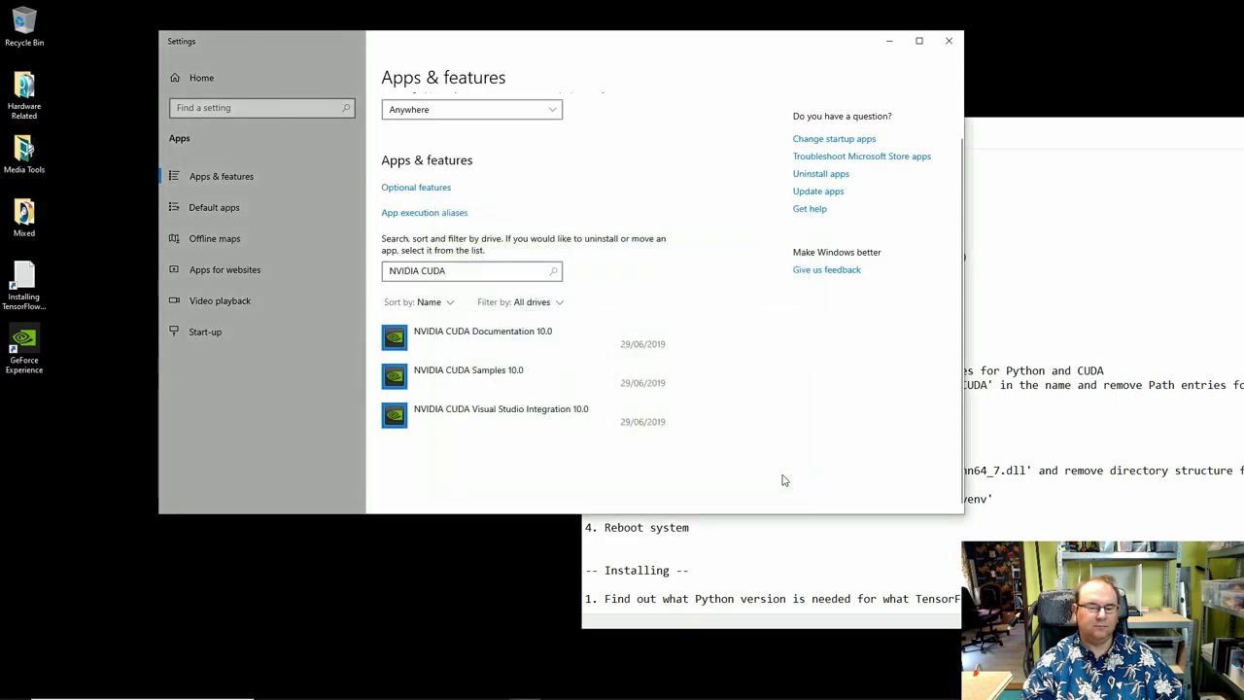
Uninstall NVIDIA CUDA Documentation 10.0 and NVIDIA CUDA Samples 10.0, closing each uninstaller when done.
{"action": "left_click", "coordinate": [533, 351]}
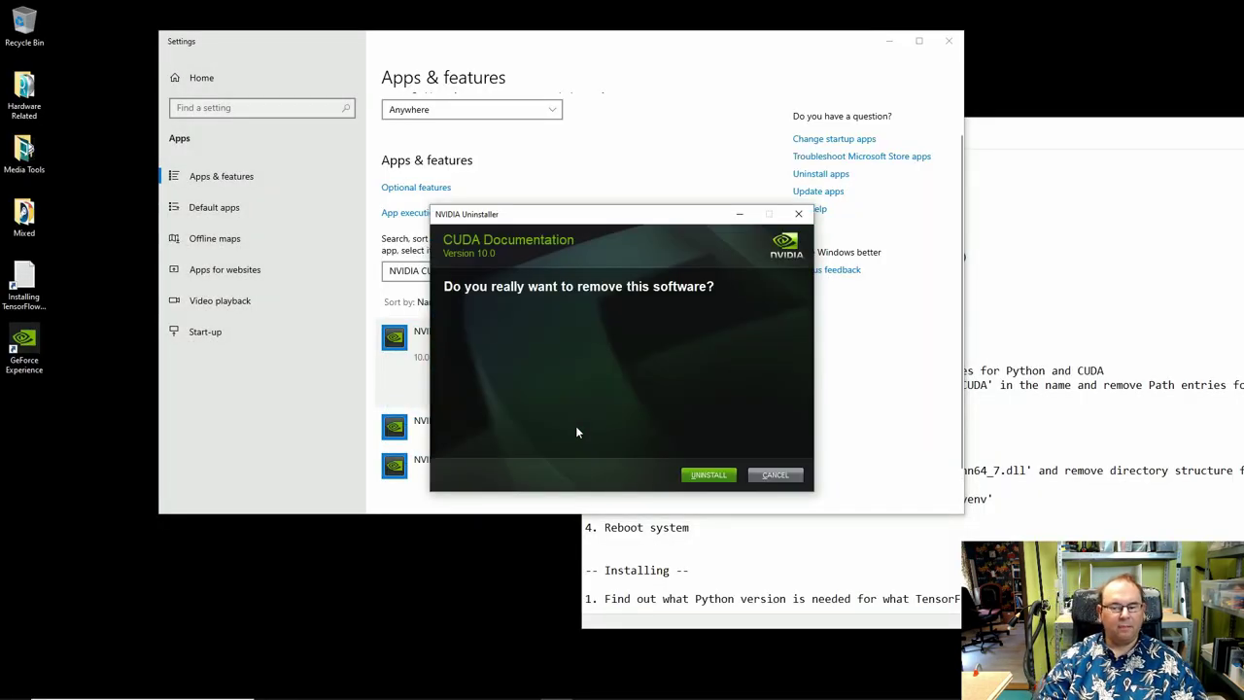
{"action": "left_click", "coordinate": [707, 474]}
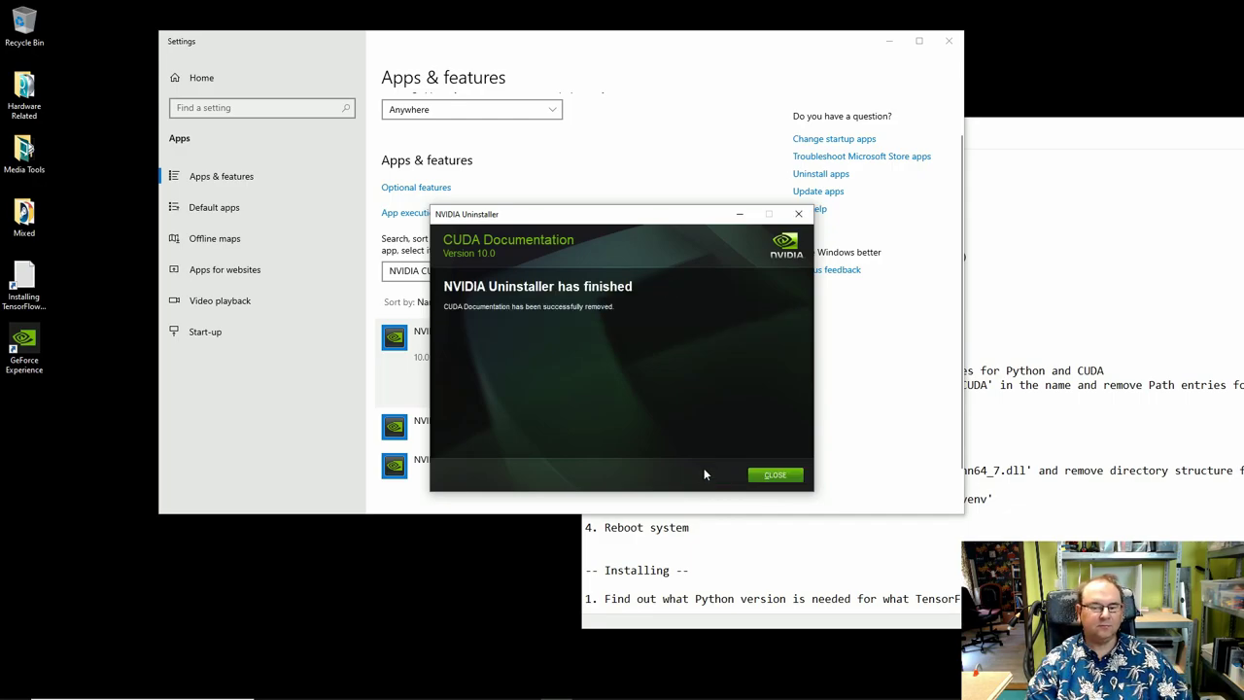
{"action": "left_click", "coordinate": [777, 476]}
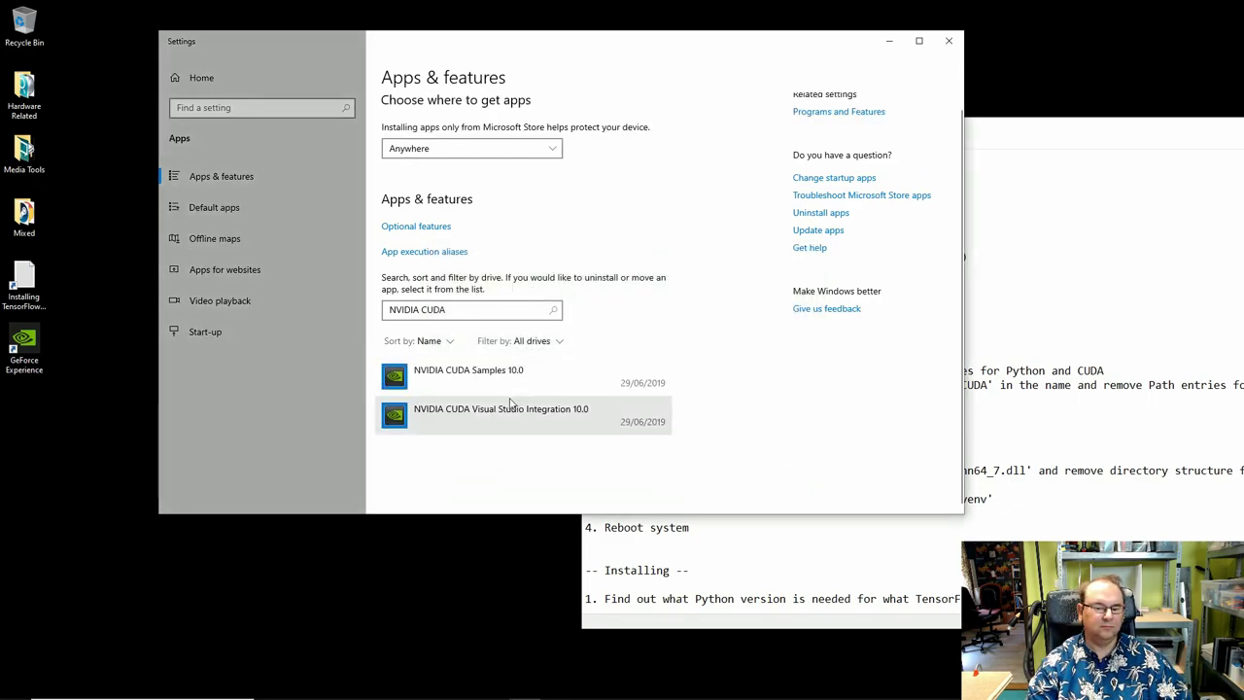
{"action": "left_click", "coordinate": [521, 389]}
{"action": "left_click", "coordinate": [636, 429]}
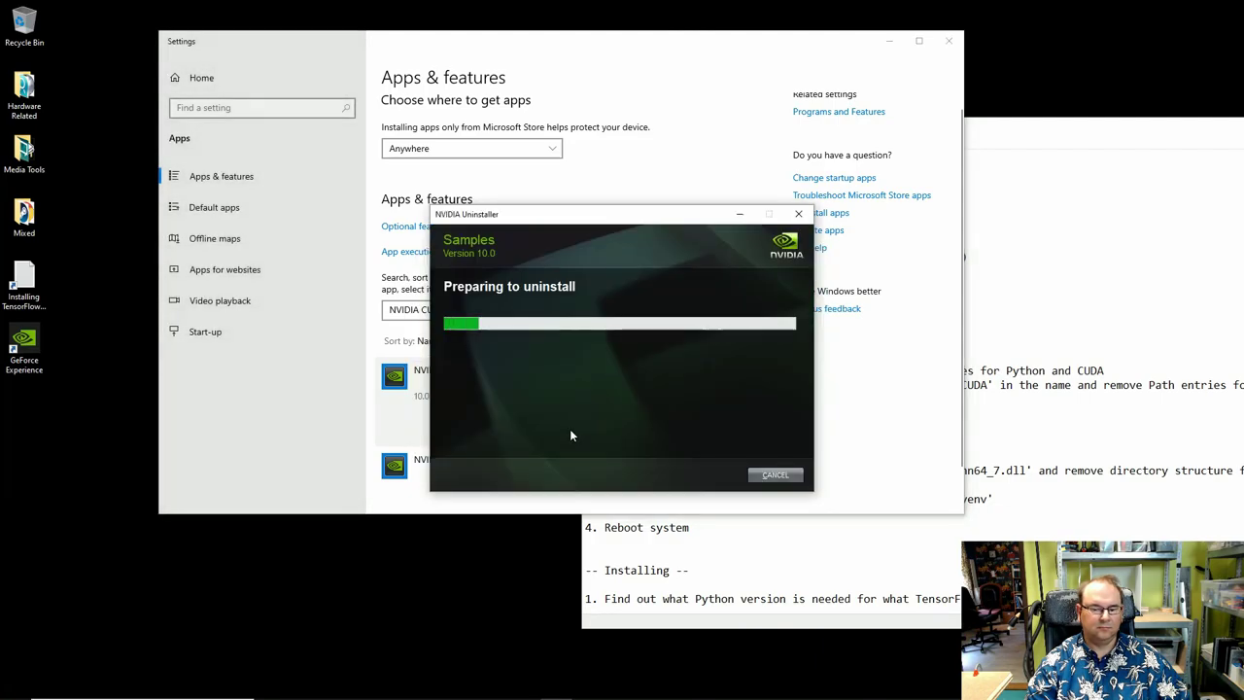
{"action": "left_click", "coordinate": [710, 474]}
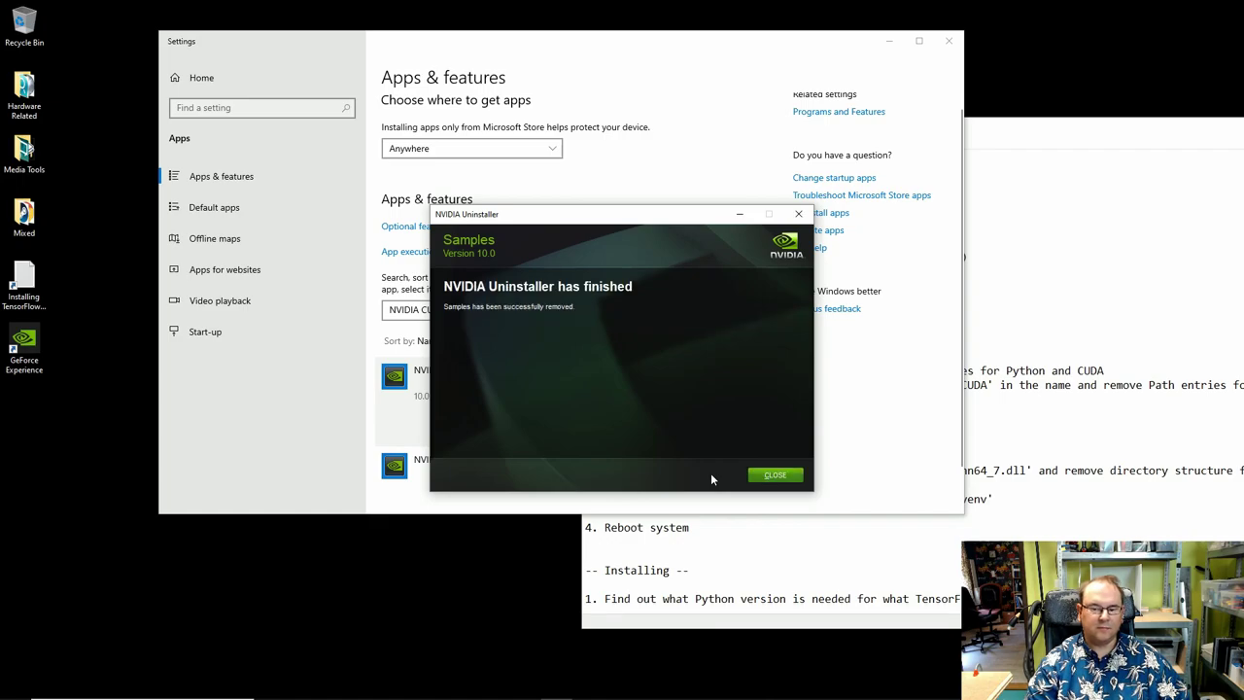
{"action": "left_click", "coordinate": [777, 475]}
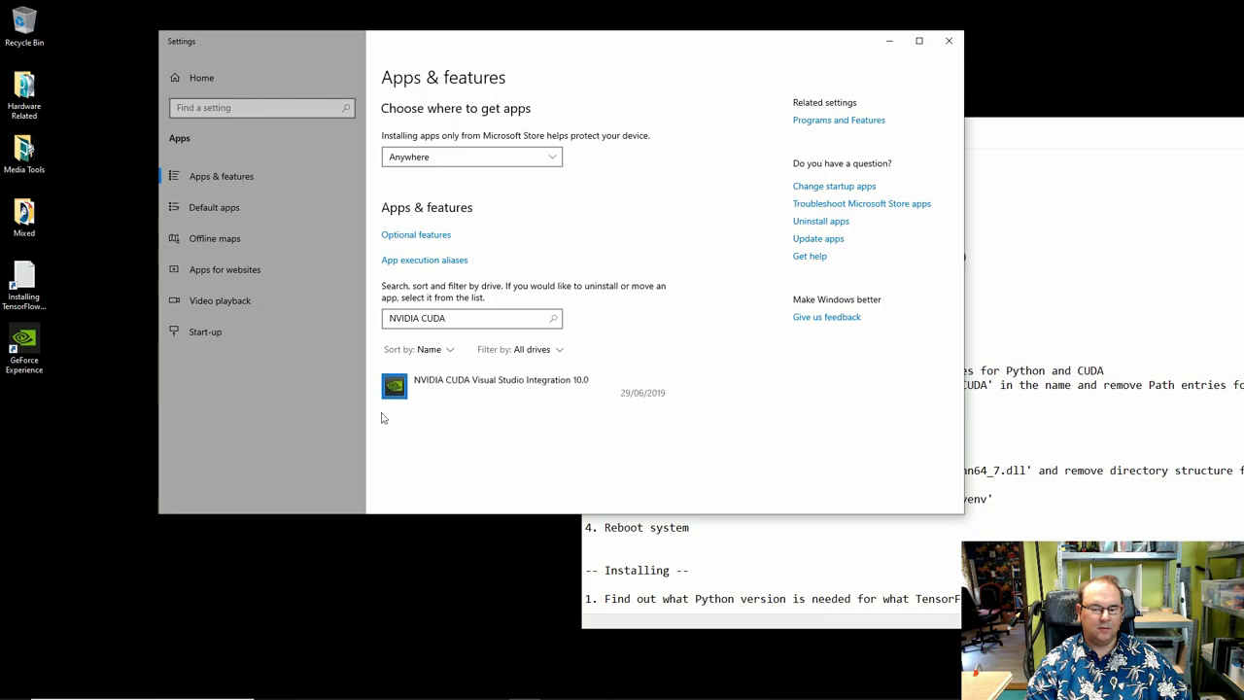
Uninstall NVIDIA CUDA Visual Studio Integration 10.0 and close the Settings window.
{"action": "left_click", "coordinate": [553, 389]}
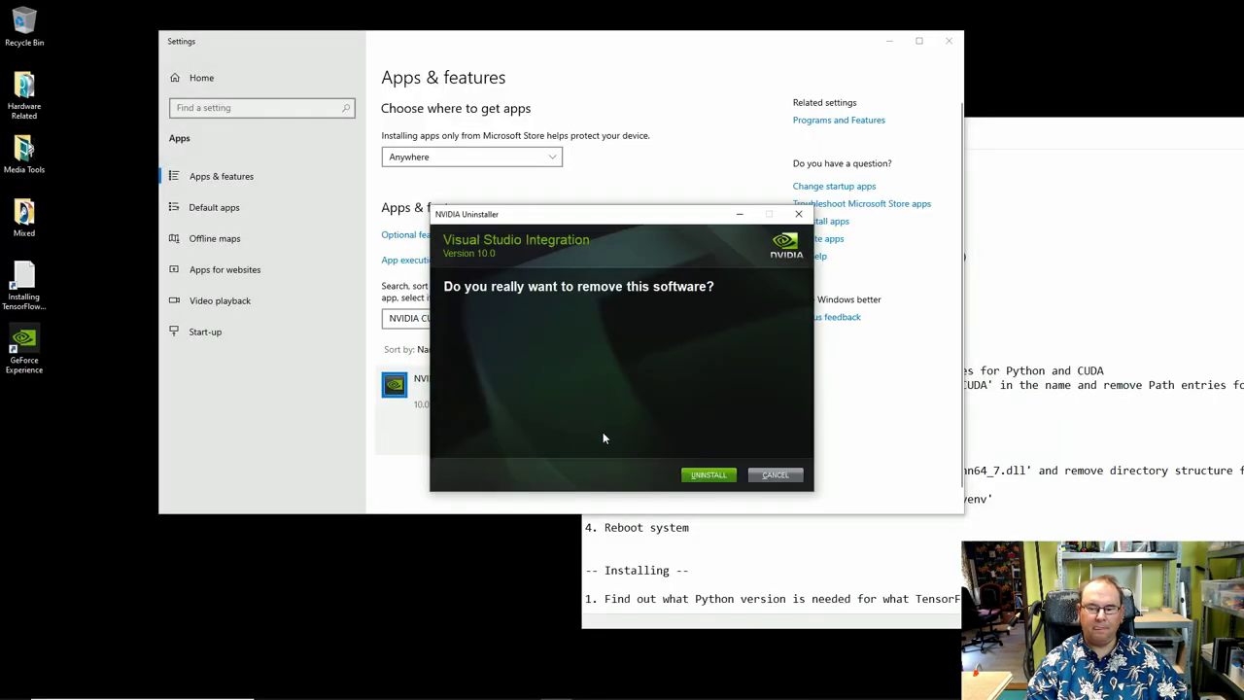
{"action": "left_click", "coordinate": [711, 475]}
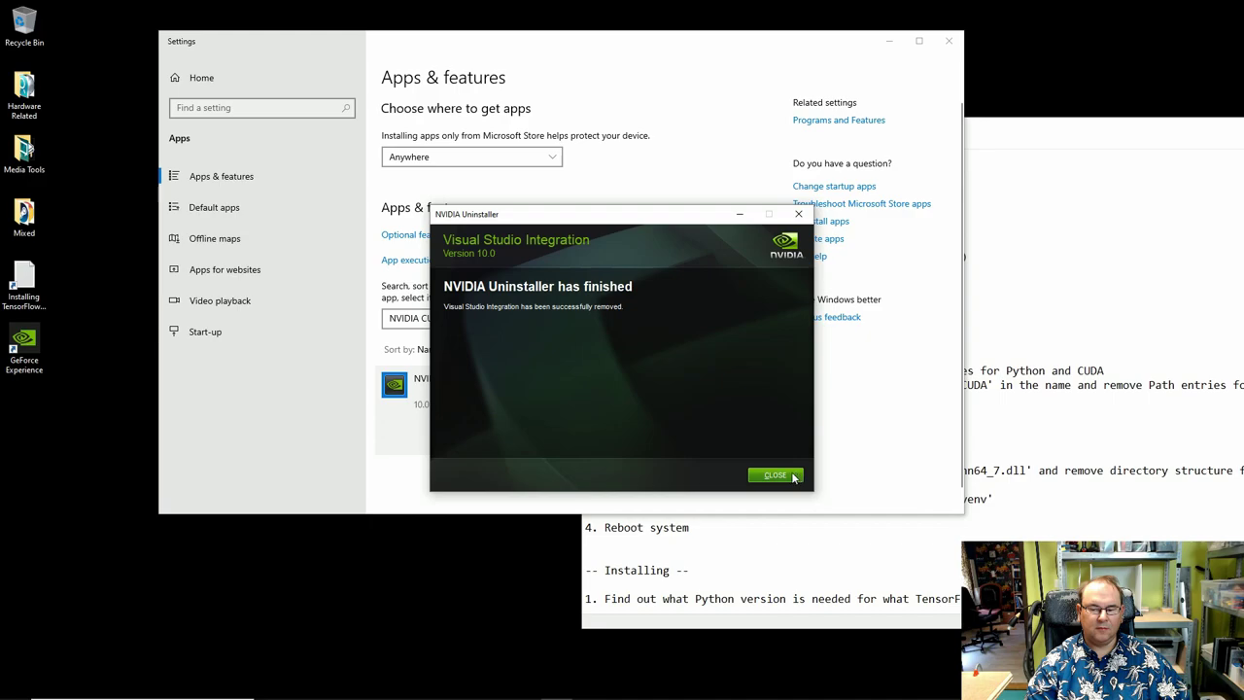
{"action": "left_click", "coordinate": [793, 476]}
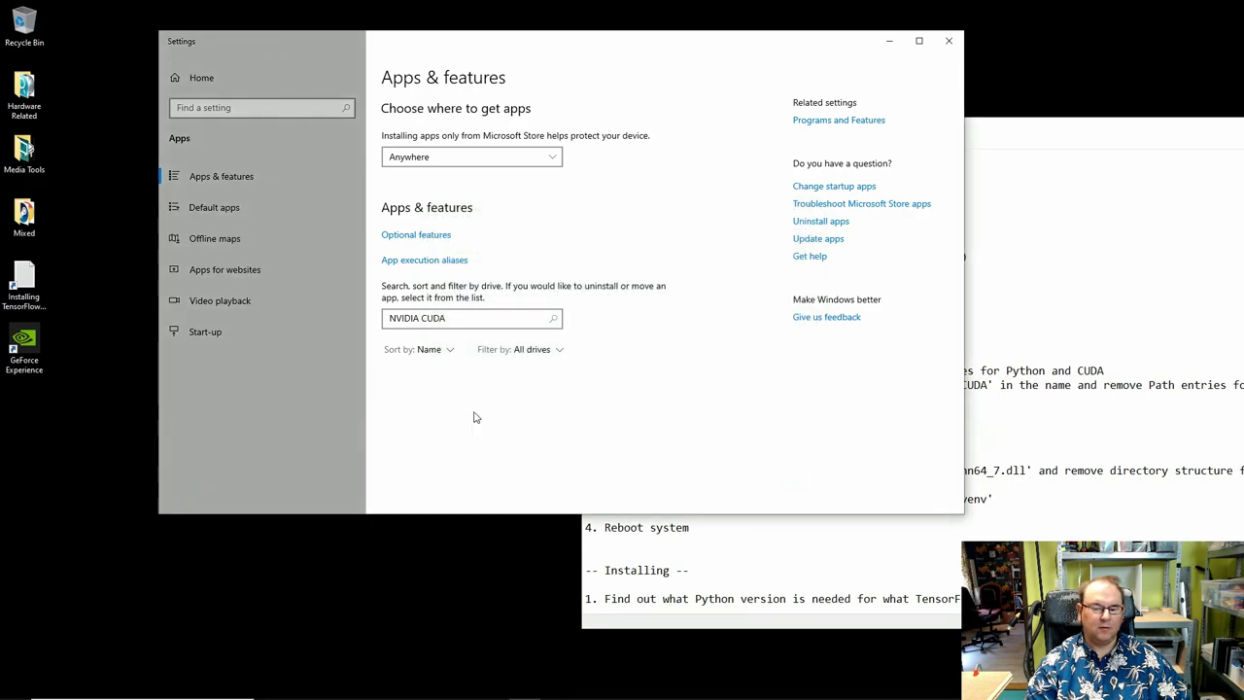
{"action": "left_click", "coordinate": [1048, 141]}
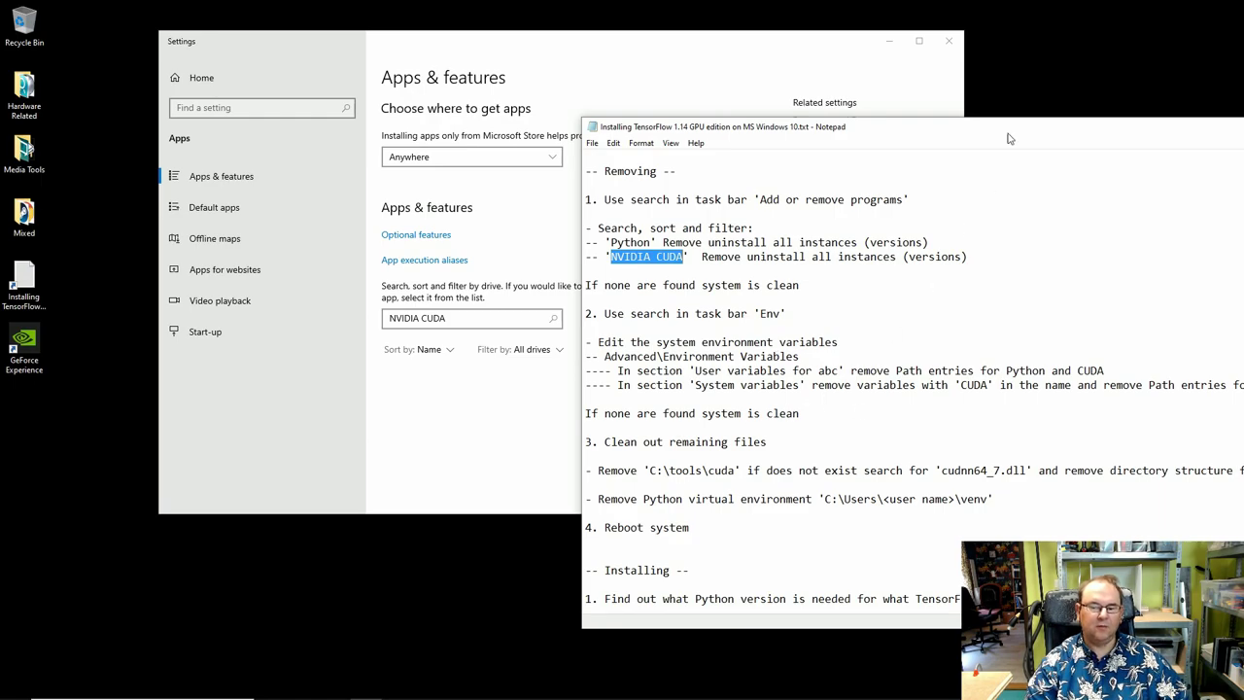
{"action": "left_click", "coordinate": [950, 40]}
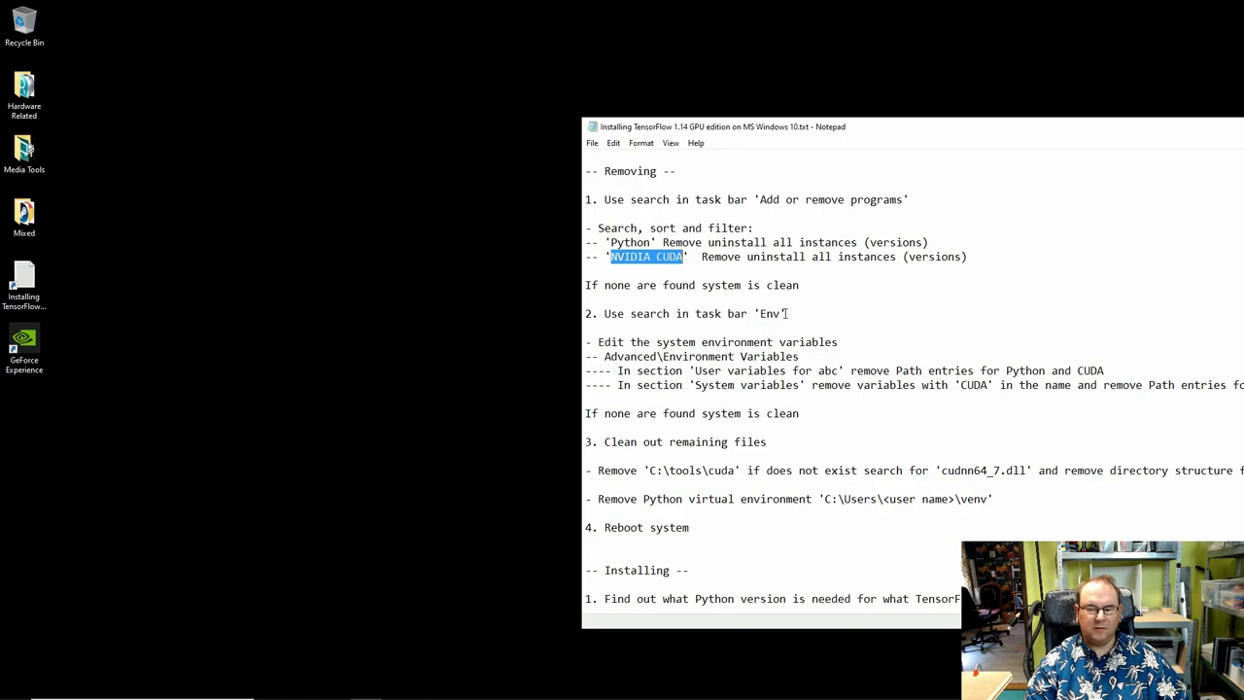
Copy 'Env' from the notes and search Windows for it.
{"action": "left_click_drag", "start_coordinate": [781, 313], "coordinate": [761, 313]}
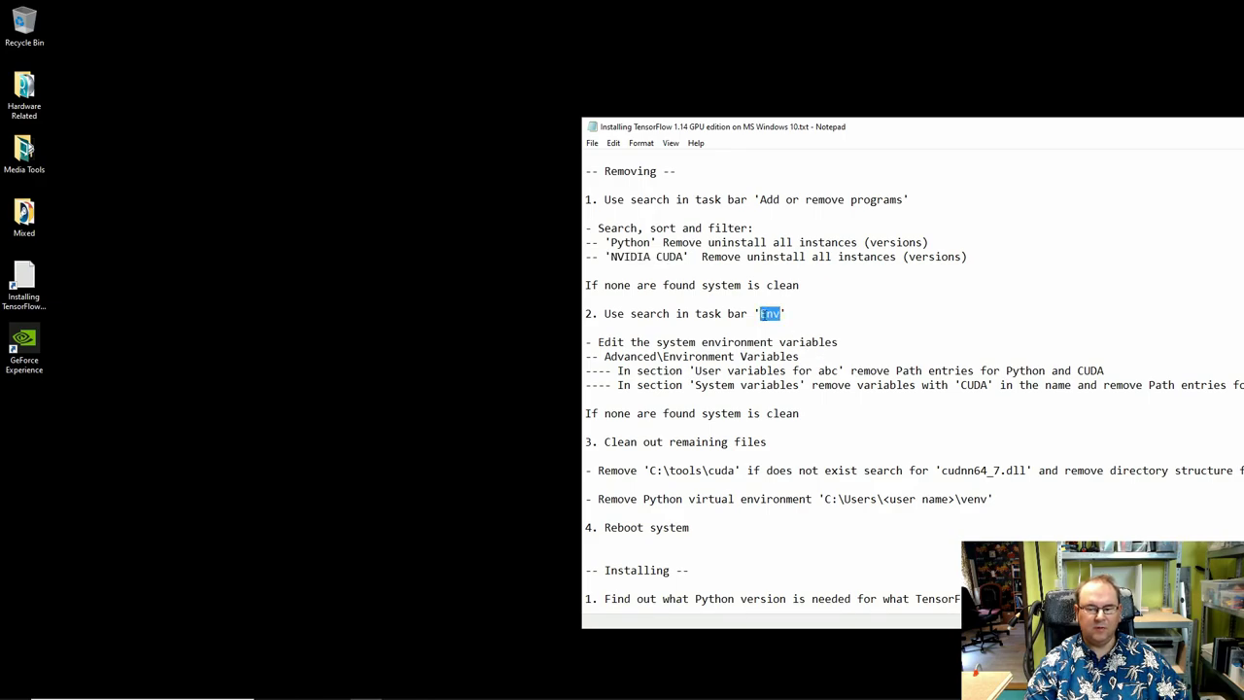
{"action": "right_click", "coordinate": [778, 314]}
{"action": "left_click", "coordinate": [806, 362]}
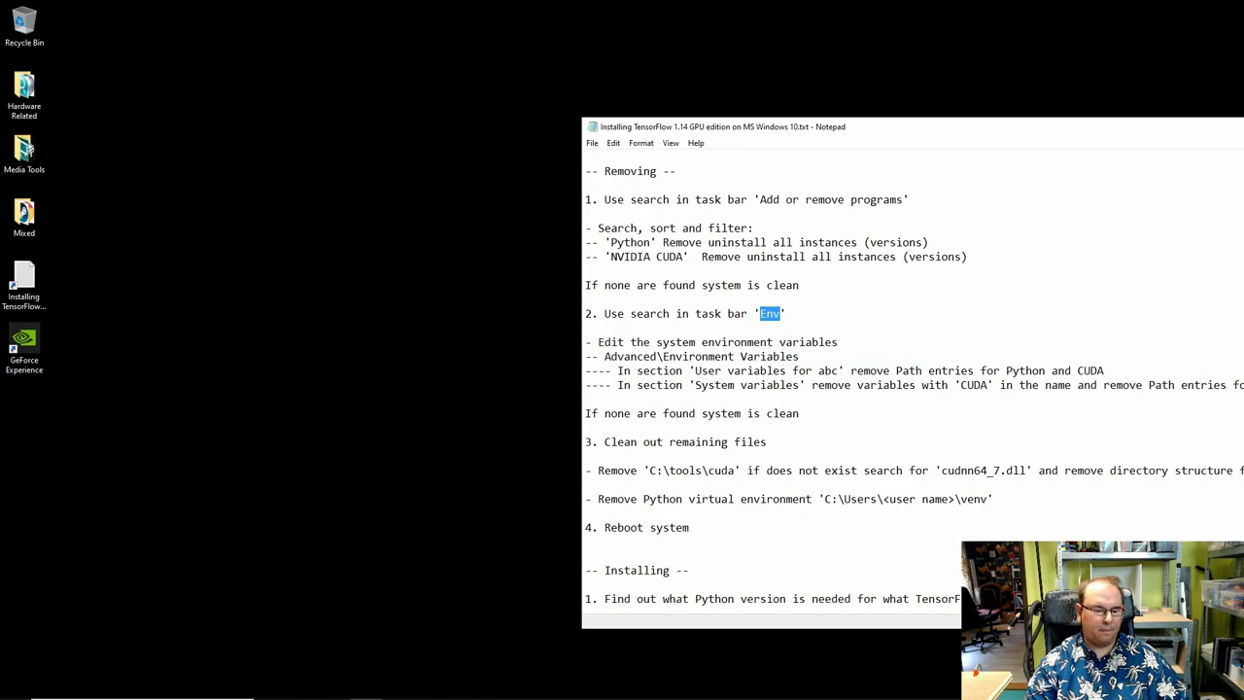
{"action": "left_click", "coordinate": [141, 687]}
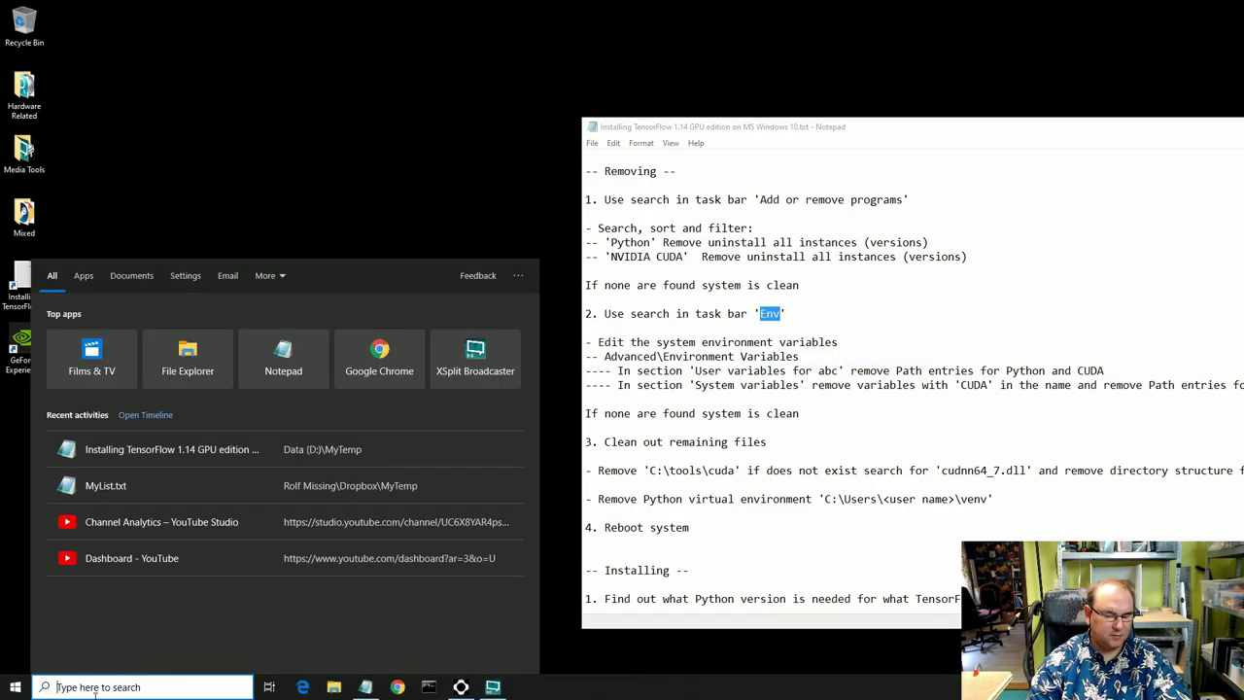
{"action": "key", "text": "ctrl+v"}
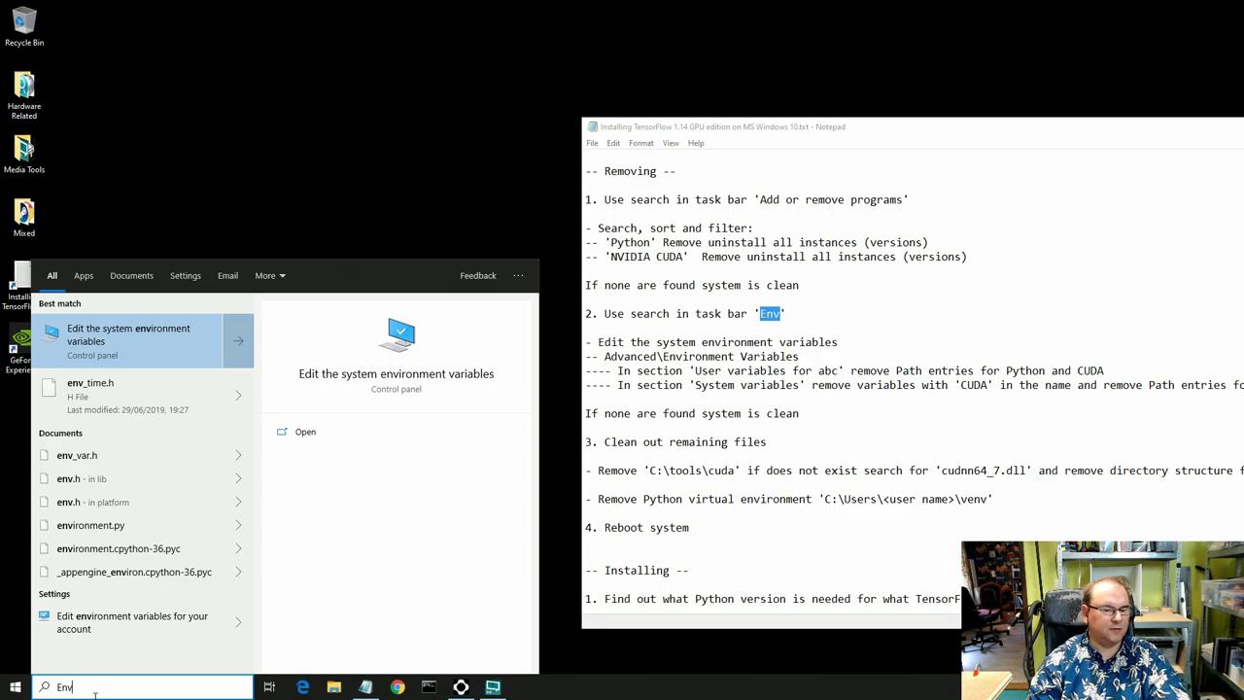
Open the Environment Variables dialog from the system environment settings and move it clear of the notes.
{"action": "left_click", "coordinate": [85, 330]}
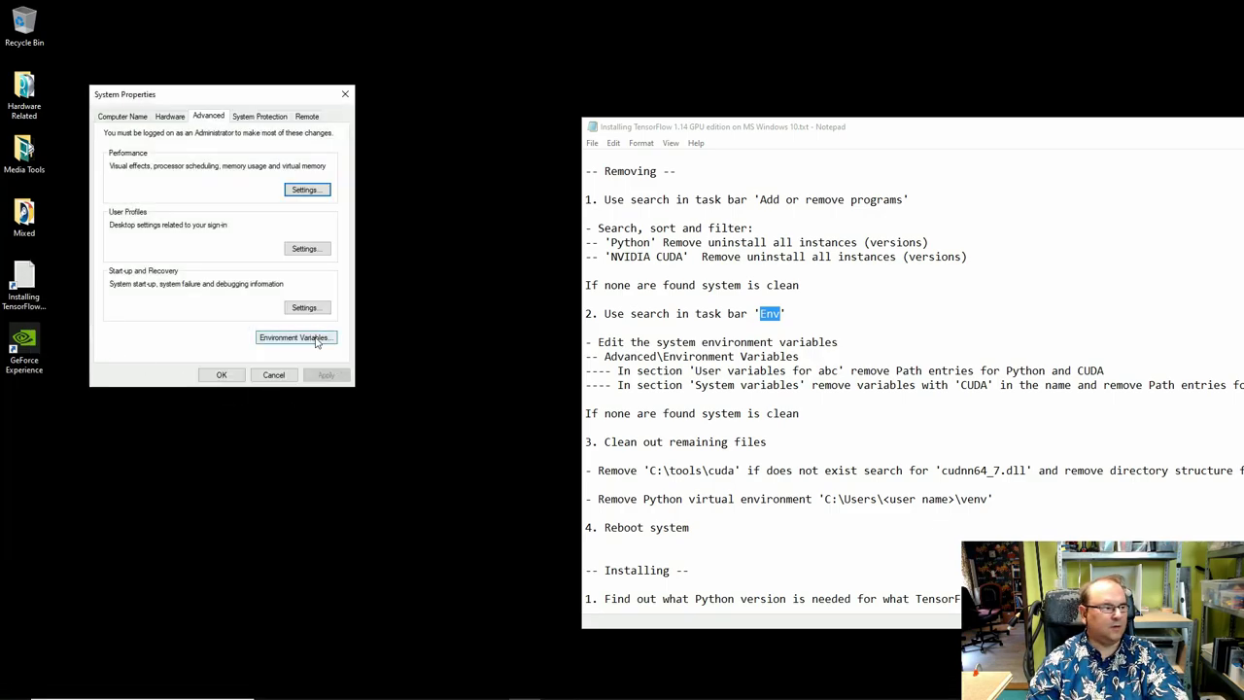
{"action": "left_click", "coordinate": [315, 339]}
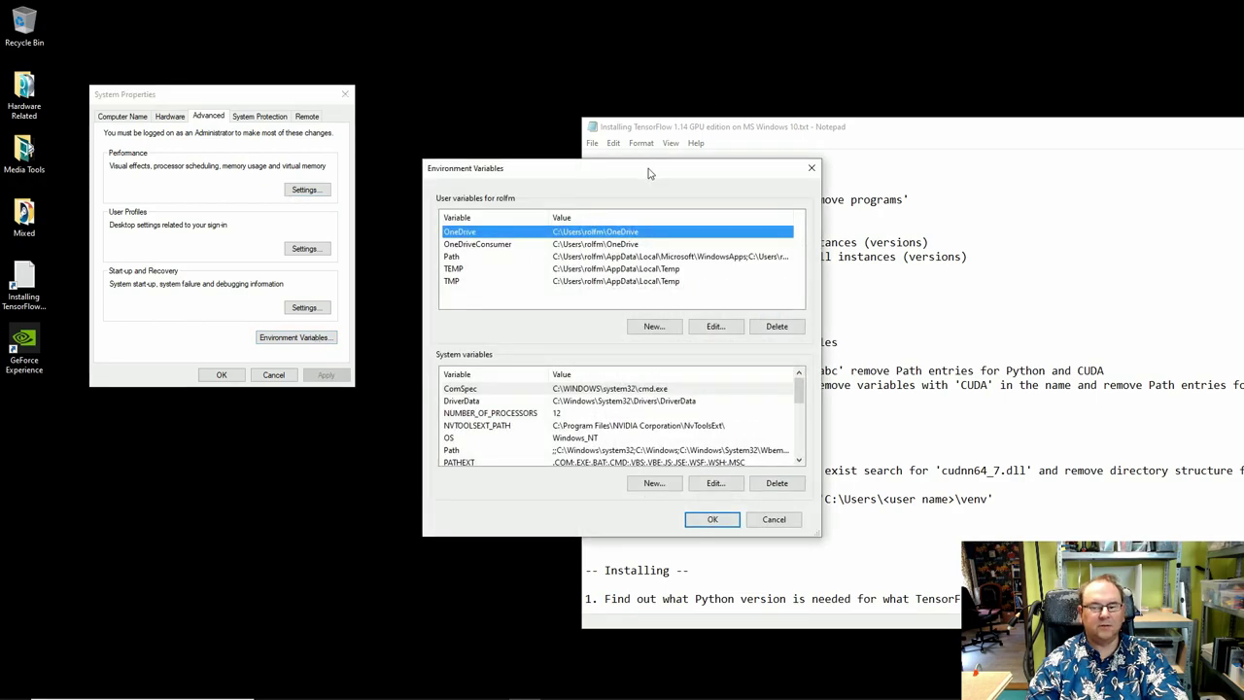
{"action": "left_click_drag", "start_coordinate": [650, 174], "coordinate": [379, 73]}
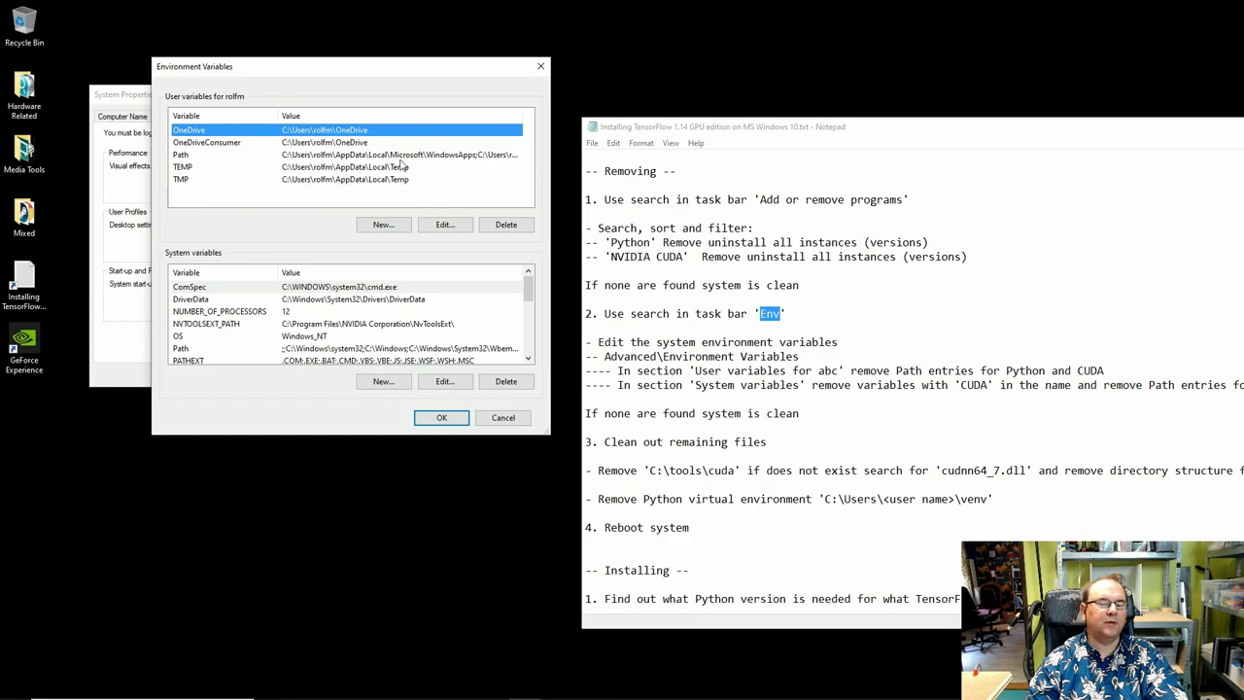
Delete the three NVIDIA GPU Computing Toolkit CUDA v10.0 entries (bin, extras and include) from the user Path variable.
{"action": "left_click", "coordinate": [331, 157]}
{"action": "left_click", "coordinate": [439, 226]}
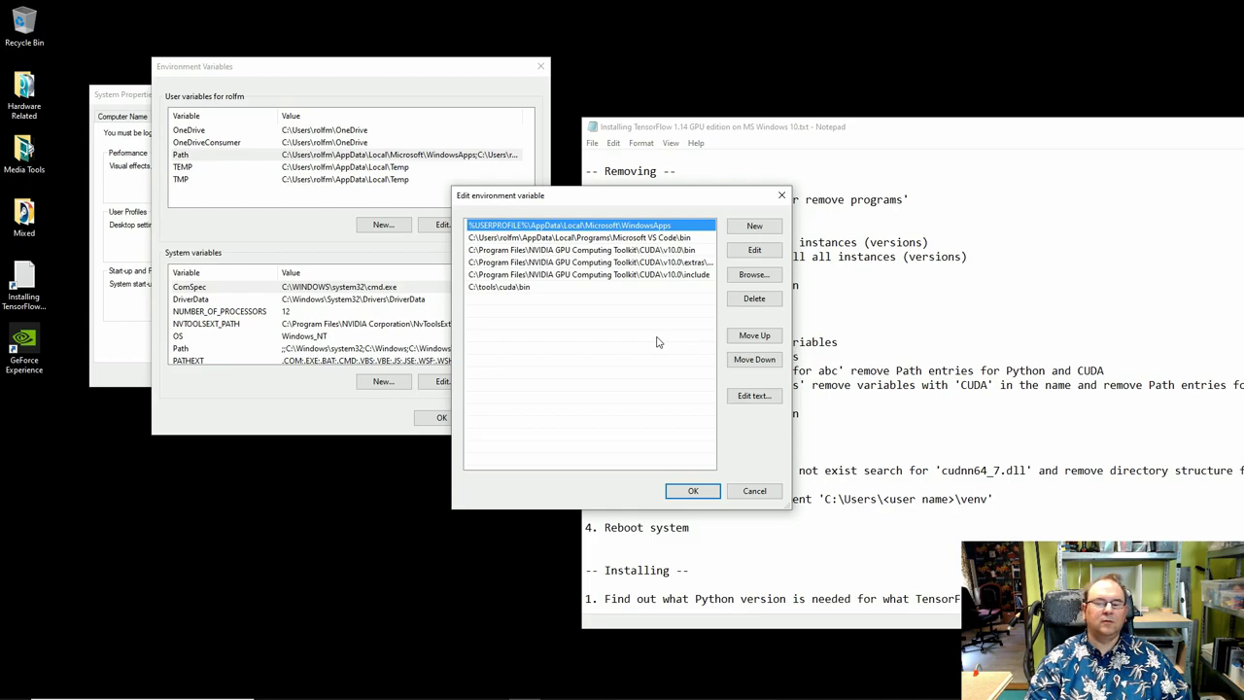
{"action": "left_click", "coordinate": [685, 250]}
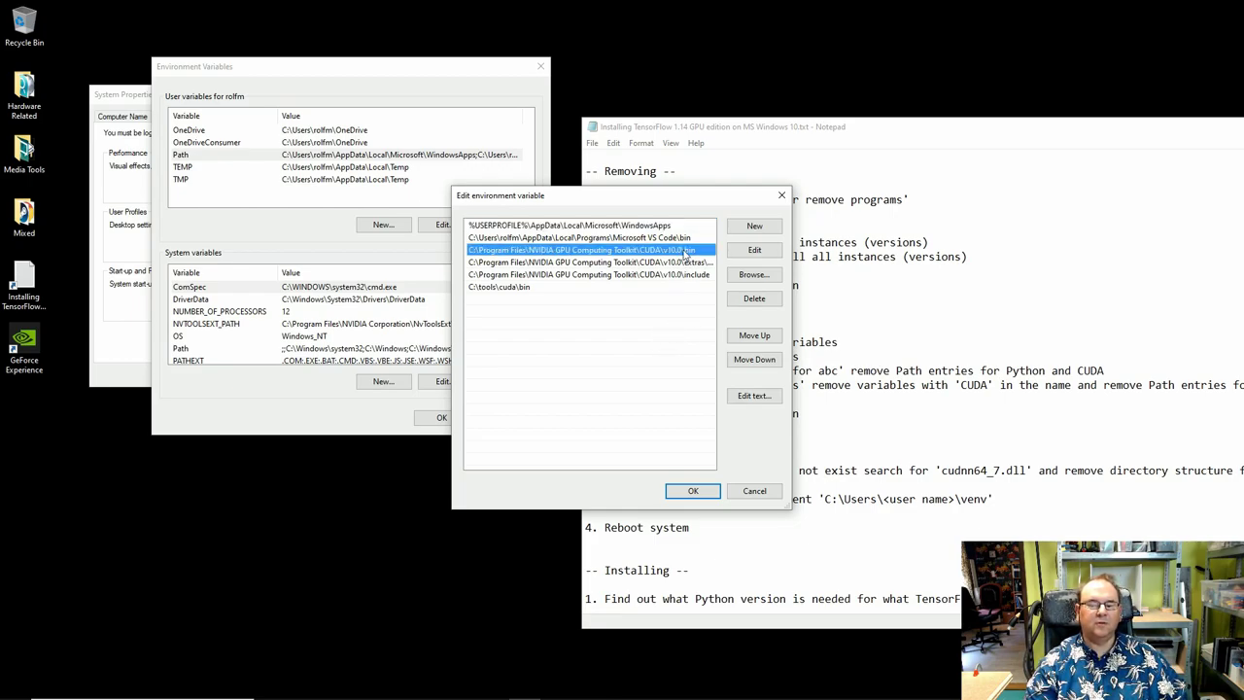
{"action": "left_click", "coordinate": [755, 298]}
{"action": "left_click", "coordinate": [685, 250]}
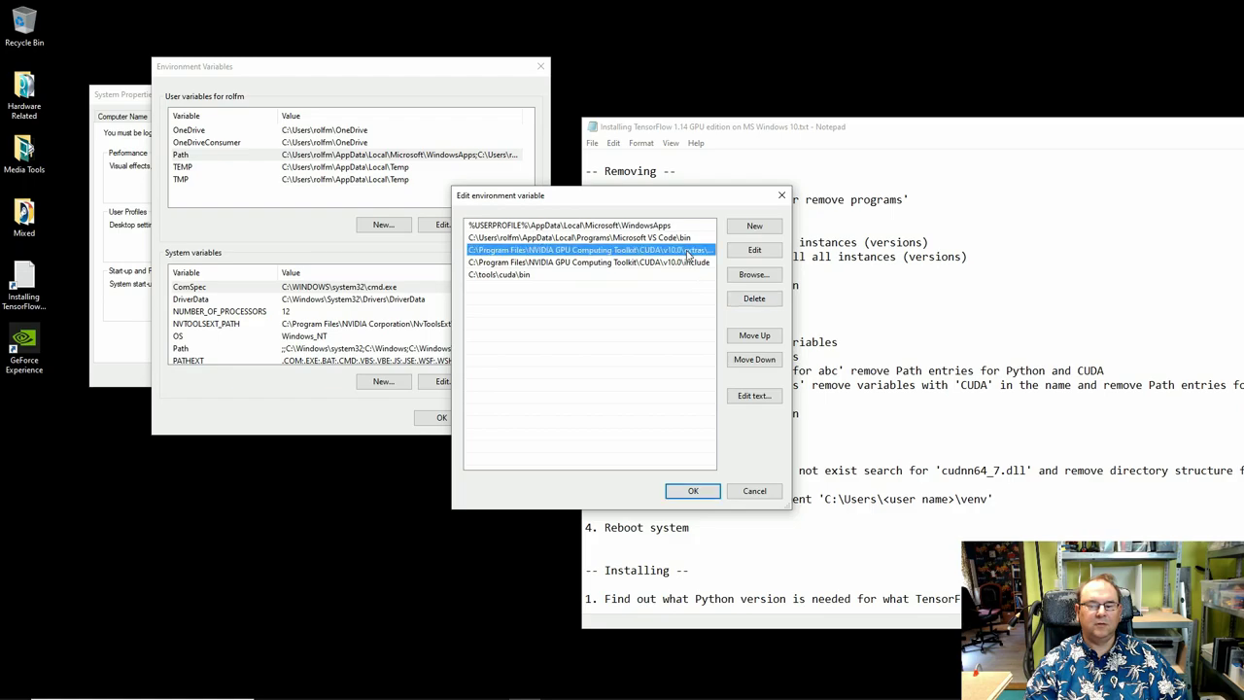
{"action": "left_click", "coordinate": [756, 300]}
{"action": "left_click", "coordinate": [649, 251]}
{"action": "left_click", "coordinate": [755, 298]}
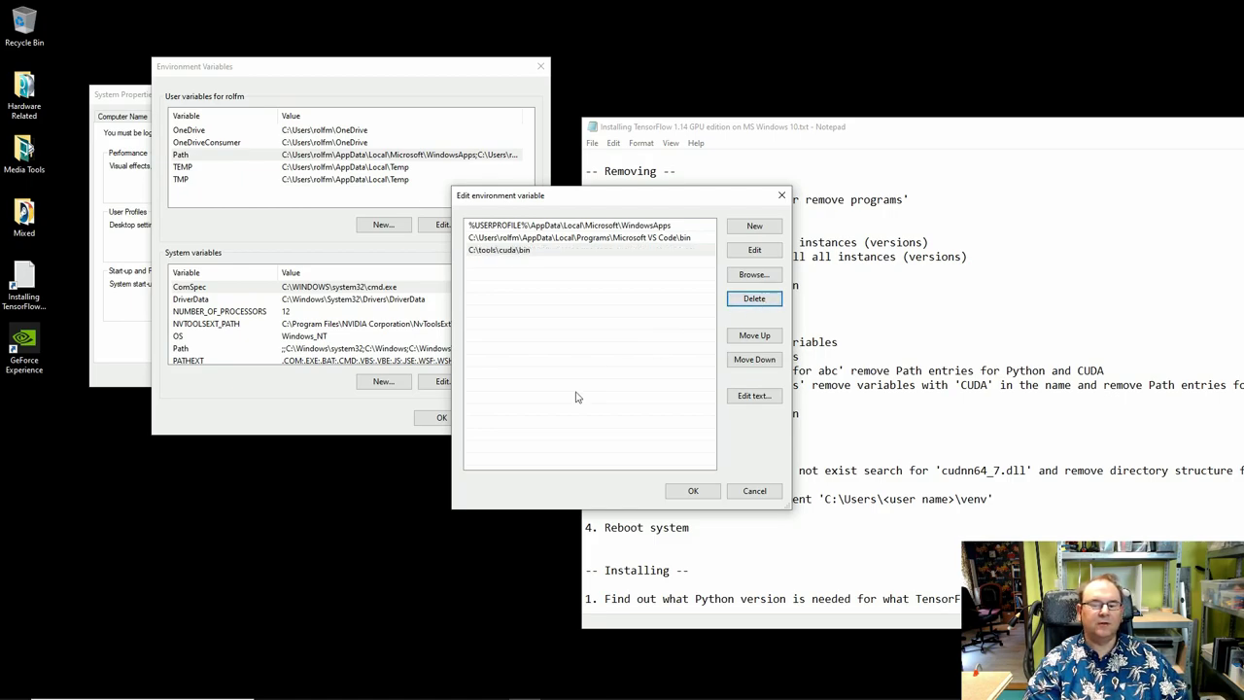
Delete the C:\tools\cuda\bin entry from the user Path variable and save the edited list.
{"action": "left_click", "coordinate": [522, 255]}
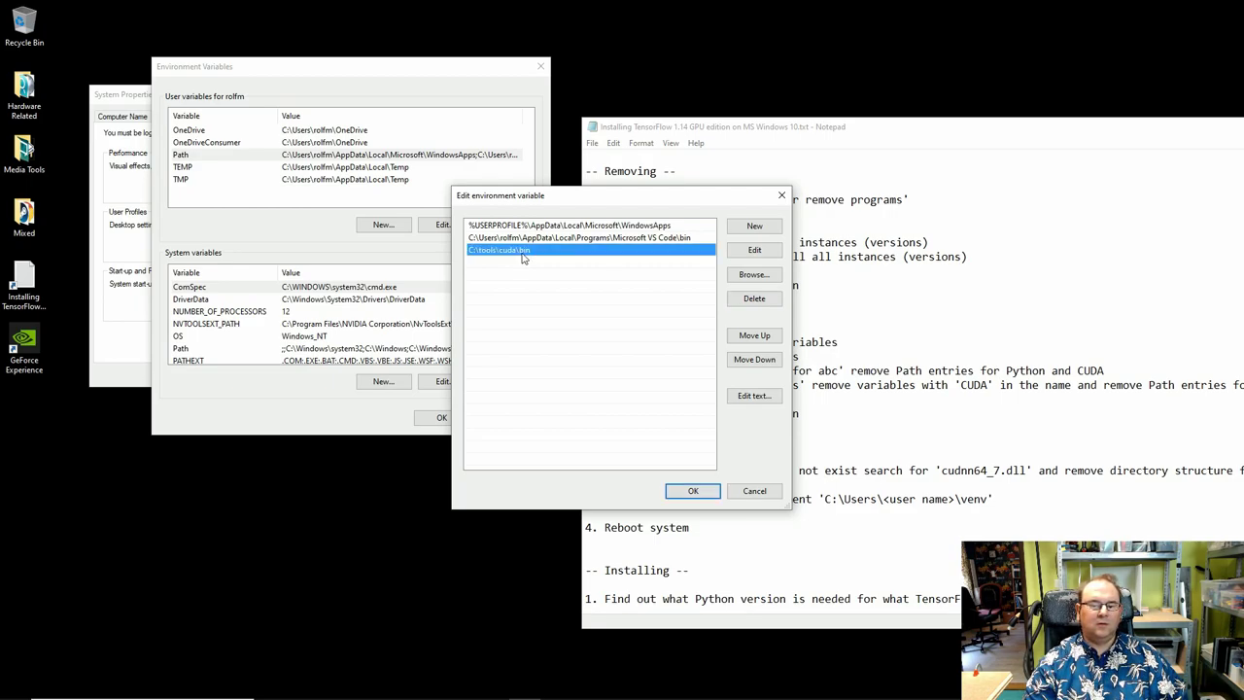
{"action": "left_click", "coordinate": [760, 300]}
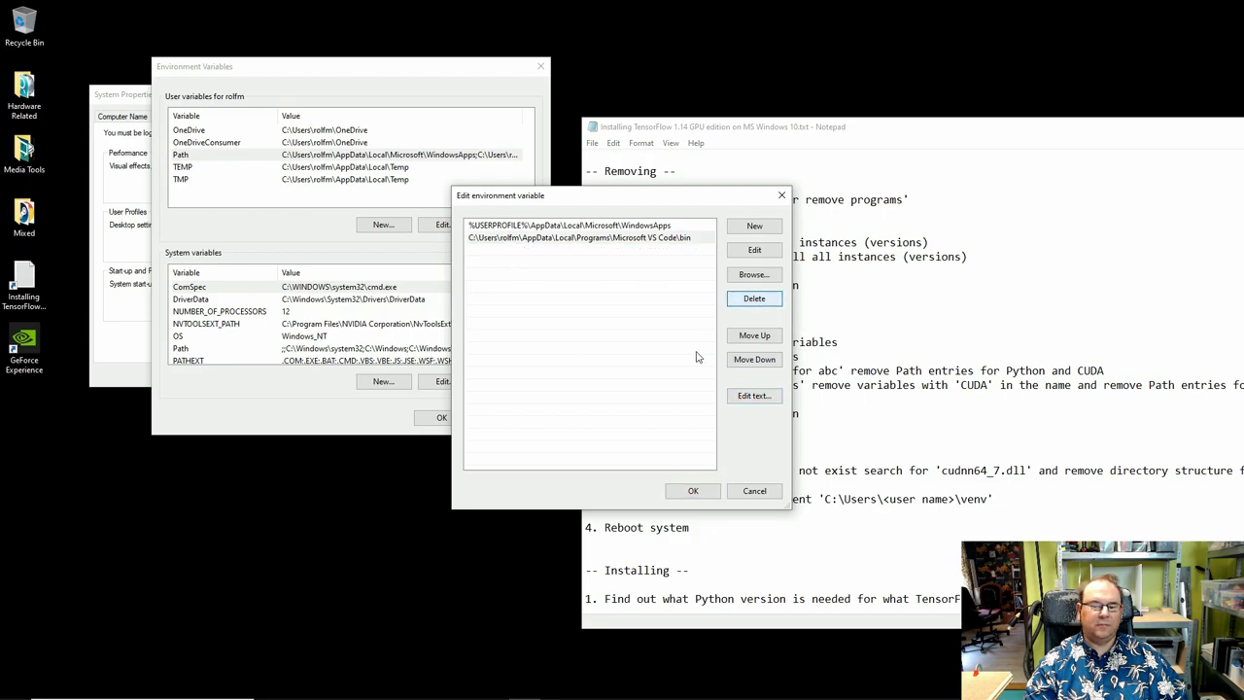
{"action": "left_click", "coordinate": [698, 492]}
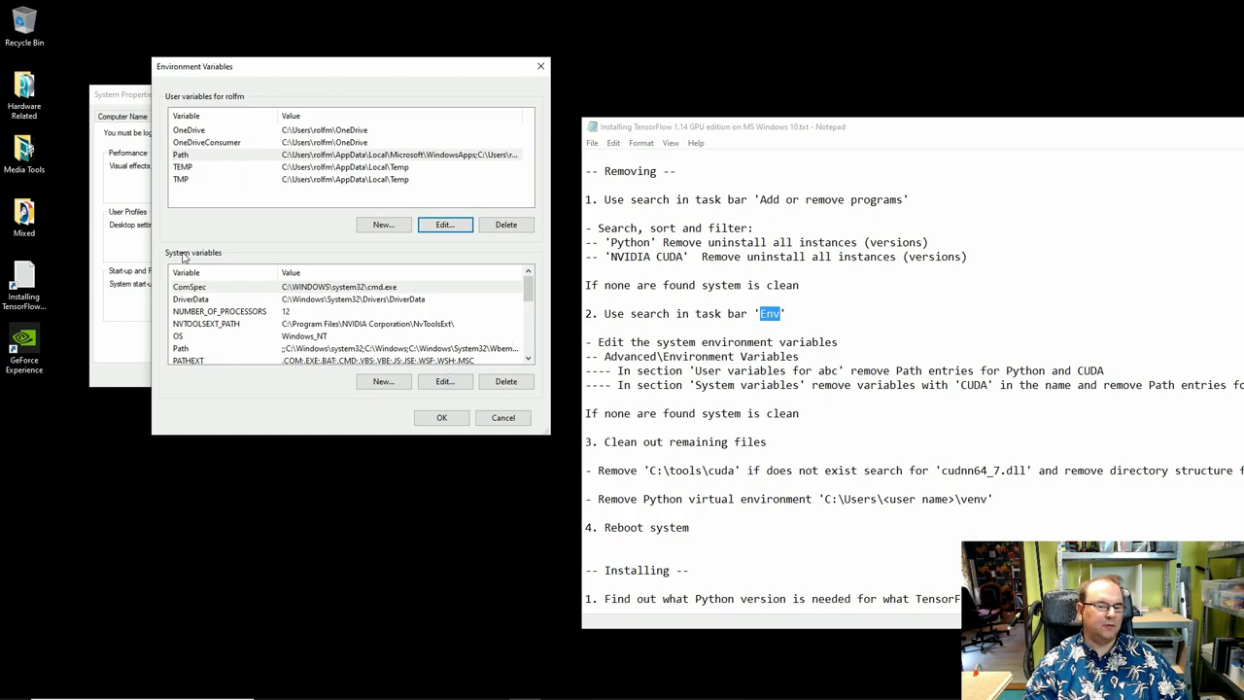
Enlarge the Environment Variables dialog and check the system variables for names containing CUDA.
{"action": "left_click_drag", "start_coordinate": [273, 436], "coordinate": [274, 632]}
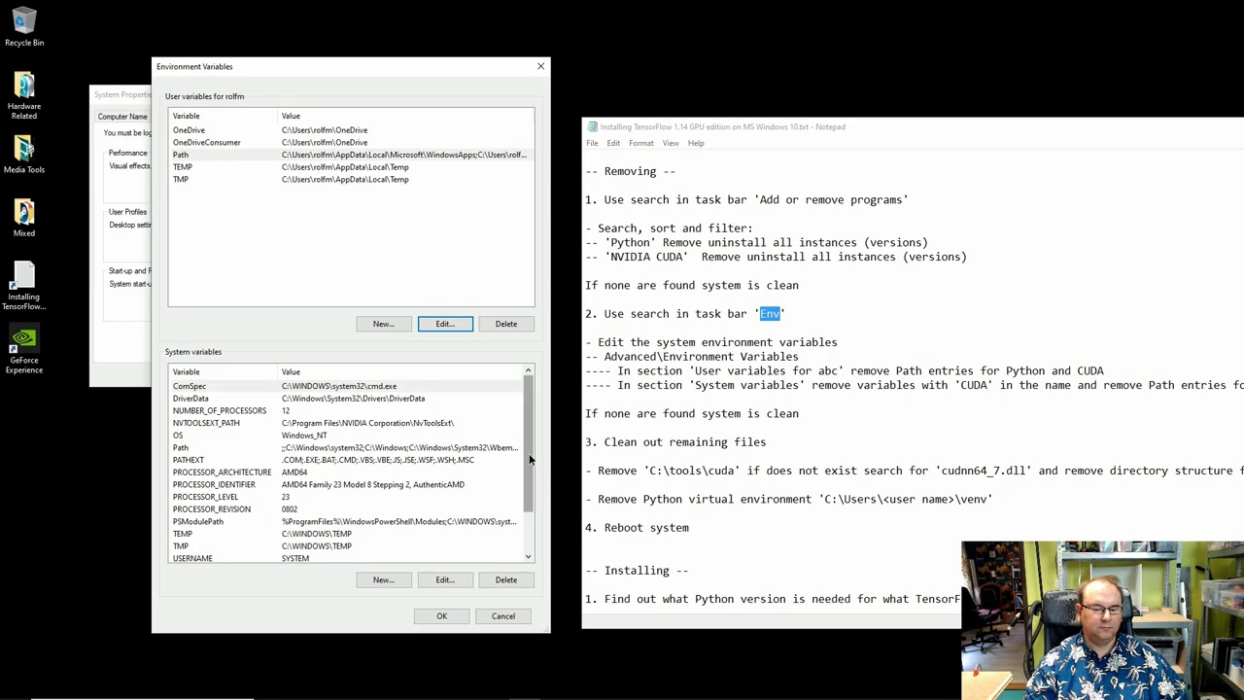
{"action": "left_click_drag", "start_coordinate": [529, 452], "coordinate": [526, 500]}
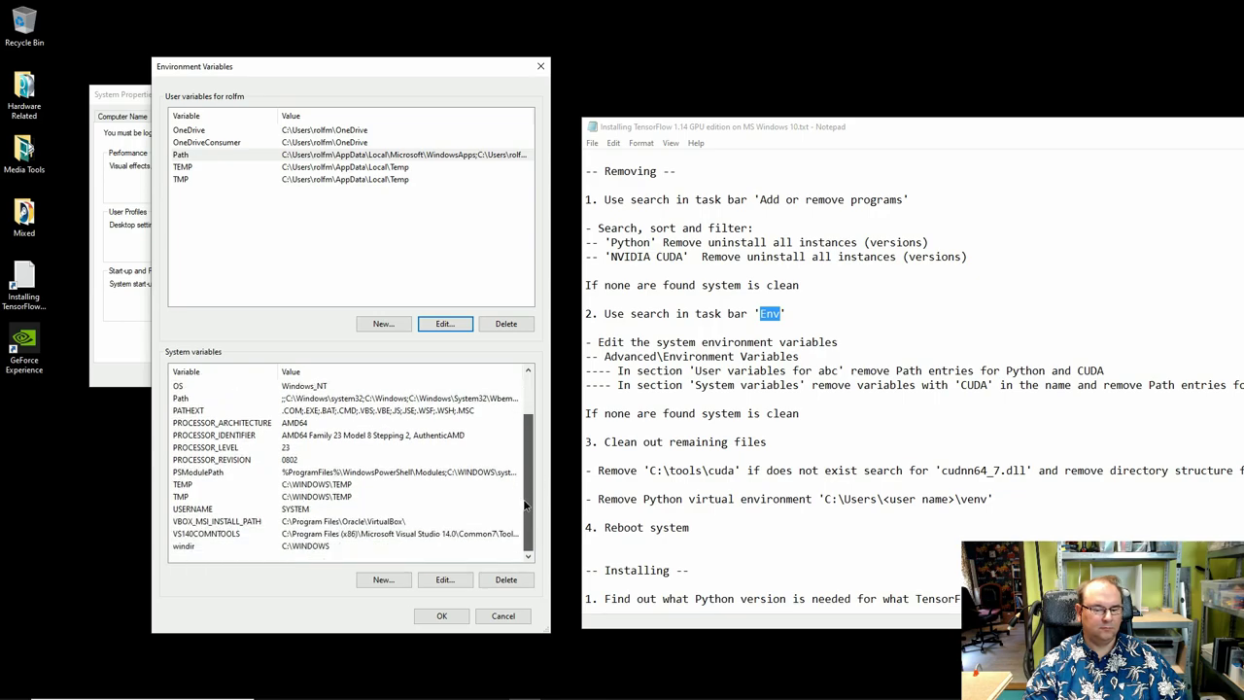
{"action": "scroll", "coordinate": [510, 472], "scroll_direction": "up", "scroll_amount": 2}
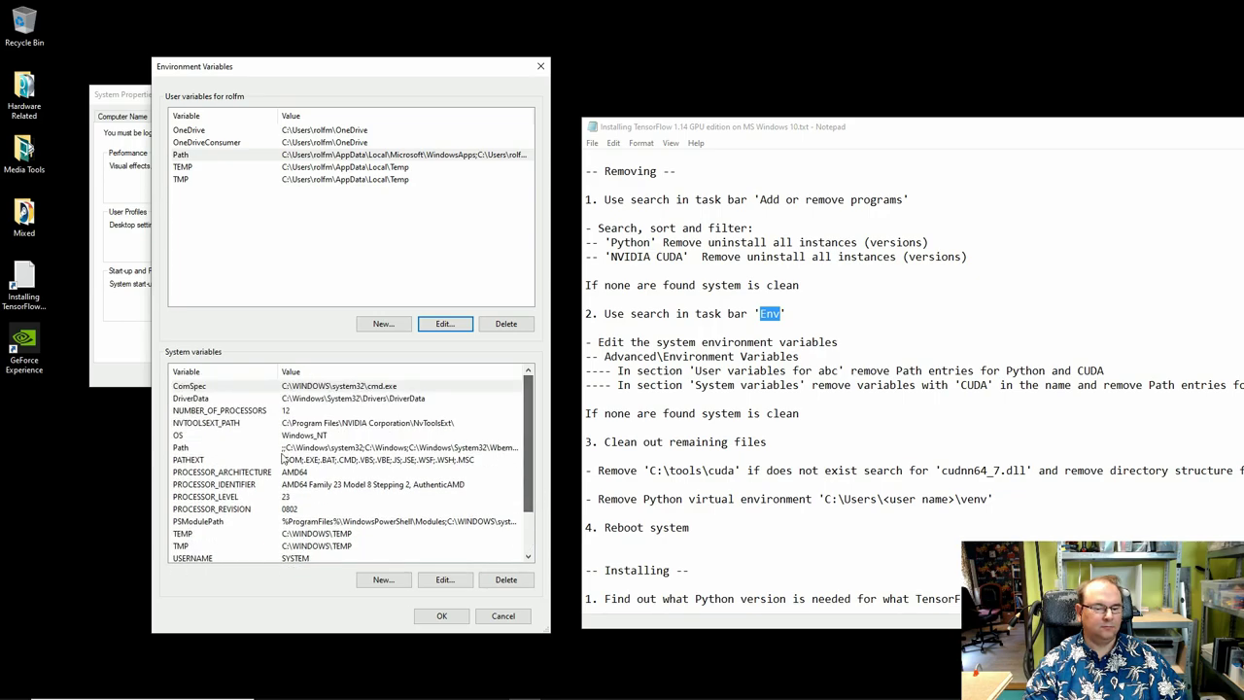
Open the system Path variable for editing and check its value from the end towards the start for Python and CUDA entries.
{"action": "left_click", "coordinate": [275, 449]}
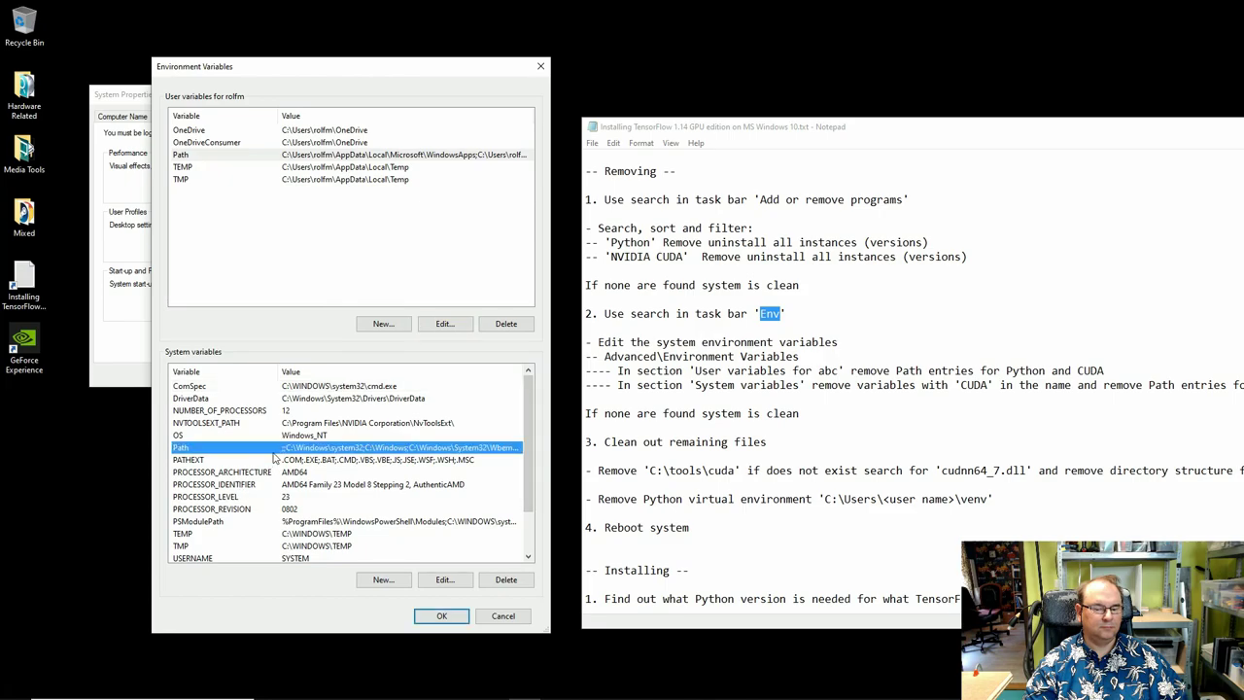
{"action": "left_click", "coordinate": [444, 579]}
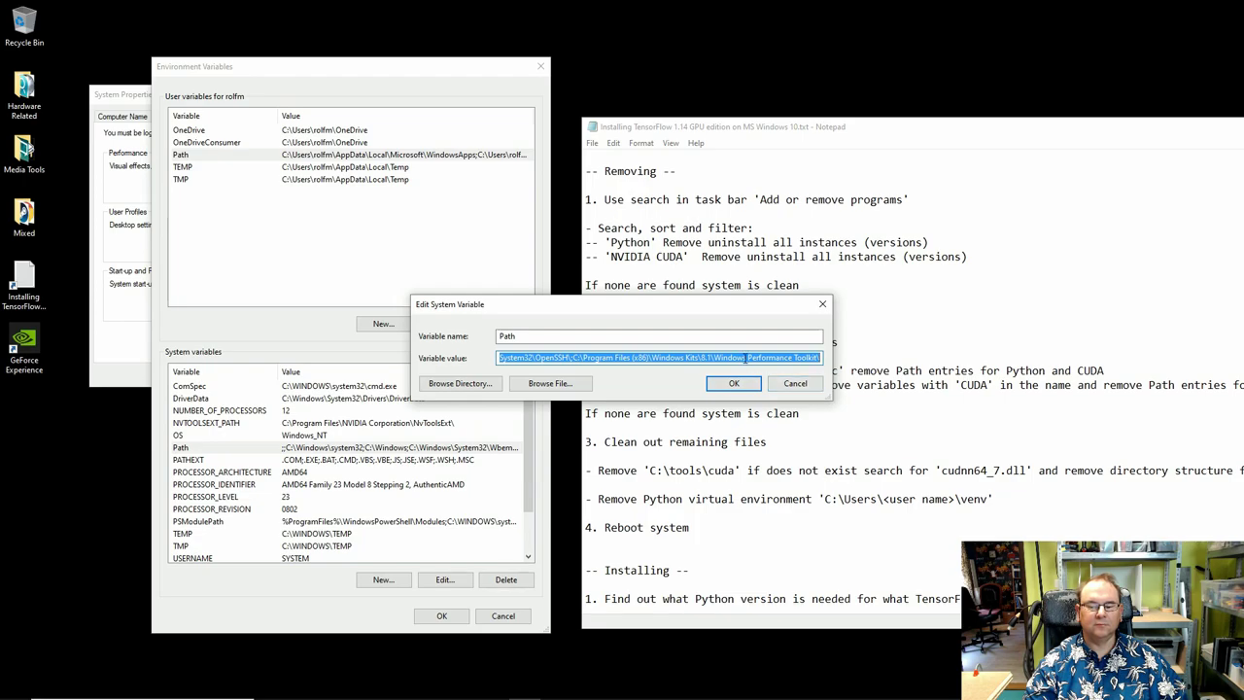
{"action": "left_click", "coordinate": [744, 359]}
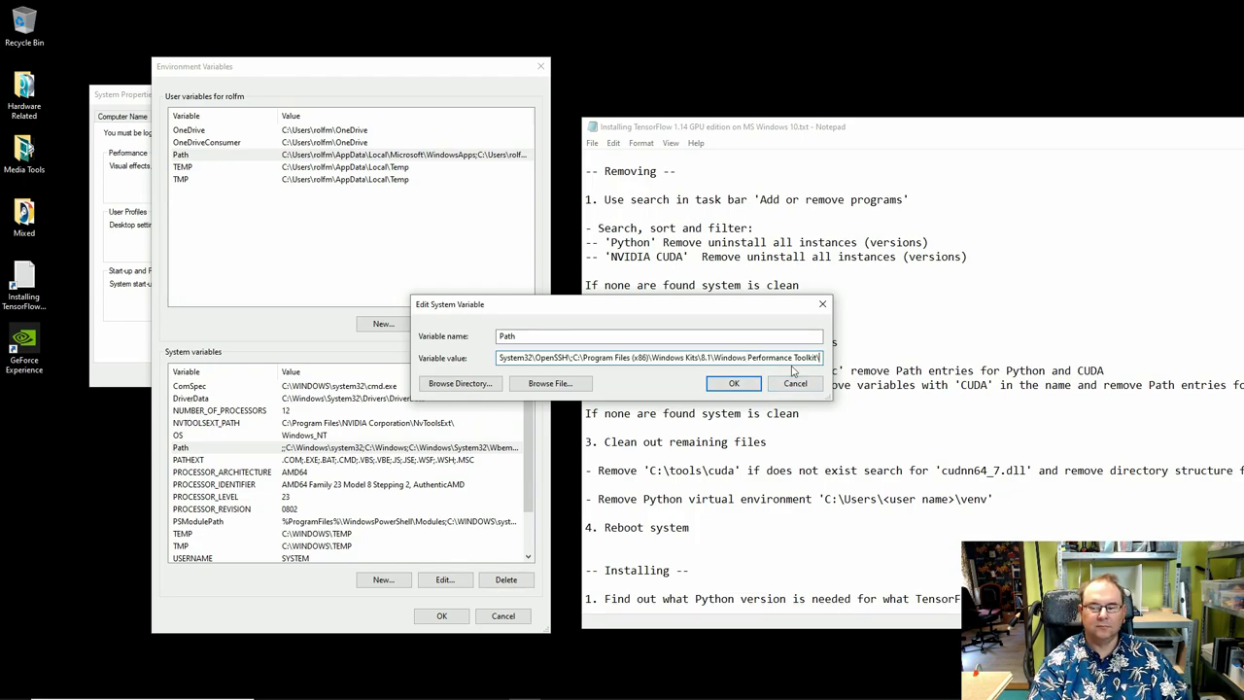
{"action": "left_click", "coordinate": [792, 364]}
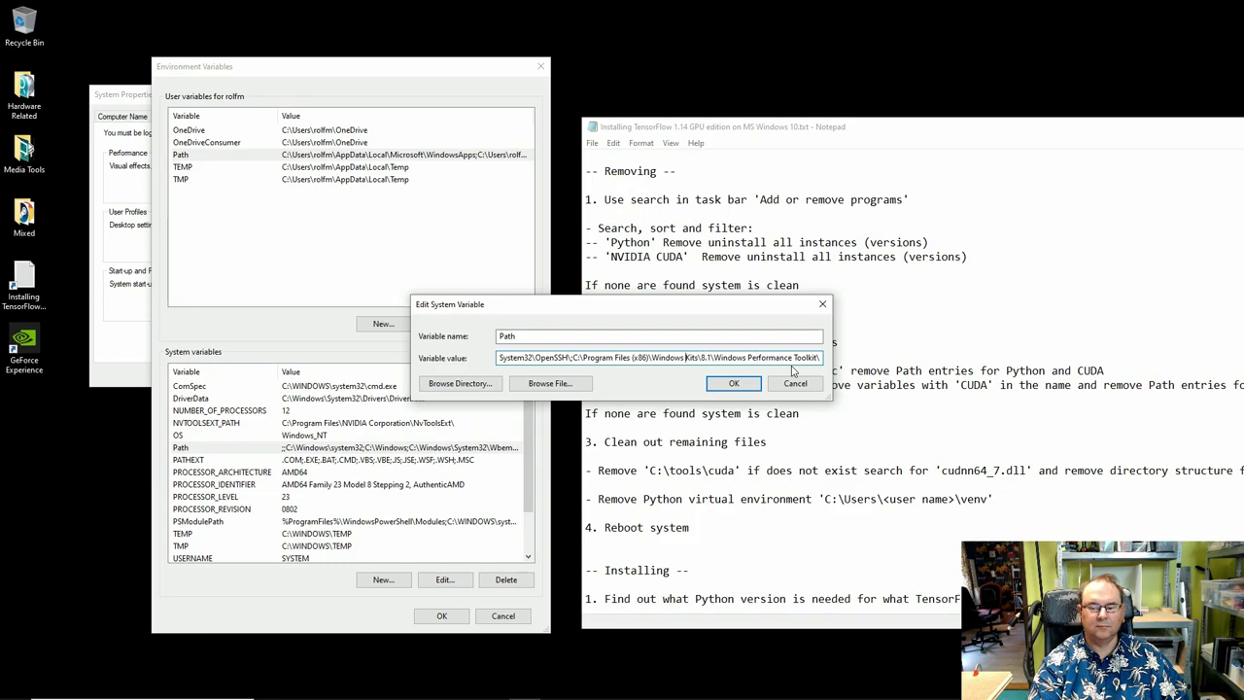
{"action": "key", "text": "Left"}
{"action": "key", "text": "Left"}
{"action": "key", "text": "Left"}
{"action": "key", "text": "Left"}
{"action": "key", "text": "Left"}
{"action": "key", "text": "Left"}
{"action": "key", "text": "Left"}
{"action": "key", "text": "Left"}
{"action": "key", "text": "Left"}
{"action": "key", "text": "Left"}
{"action": "key", "text": "Left"}
{"action": "key", "text": "Left"}
{"action": "key", "text": "Left"}
{"action": "key", "text": "Left"}
{"action": "key", "text": "Left"}
{"action": "key", "text": "Left"}
{"action": "key", "text": "Left"}
{"action": "key", "text": "Left"}
{"action": "key", "text": "Left"}
{"action": "key", "text": "Left"}
{"action": "key", "text": "Left"}
{"action": "key", "text": "Left"}
{"action": "key", "text": "Left"}
{"action": "key", "text": "Left"}
{"action": "key", "text": "Left"}
{"action": "key", "text": "Left"}
{"action": "key", "text": "Left"}
{"action": "key", "text": "Left"}
{"action": "key", "text": "Left"}
{"action": "key", "text": "Left"}
{"action": "key", "text": "Left"}
{"action": "key", "text": "Left"}
{"action": "key", "text": "Left"}
{"action": "key", "text": "Left"}
{"action": "key", "text": "Left"}
{"action": "key", "text": "Left"}
{"action": "key", "text": "Left"}
{"action": "key", "text": "Left"}
{"action": "key", "text": "Left"}
{"action": "key", "text": "Left"}
{"action": "key", "text": "Left"}
{"action": "key", "text": "Left"}
{"action": "key", "text": "Left"}
{"action": "key", "text": "Left"}
{"action": "key", "text": "Left"}
{"action": "key", "text": "Left"}
{"action": "key", "text": "Left"}
{"action": "key", "text": "Left"}
{"action": "key", "text": "Left"}
{"action": "key", "text": "Left"}
{"action": "key", "text": "Left"}
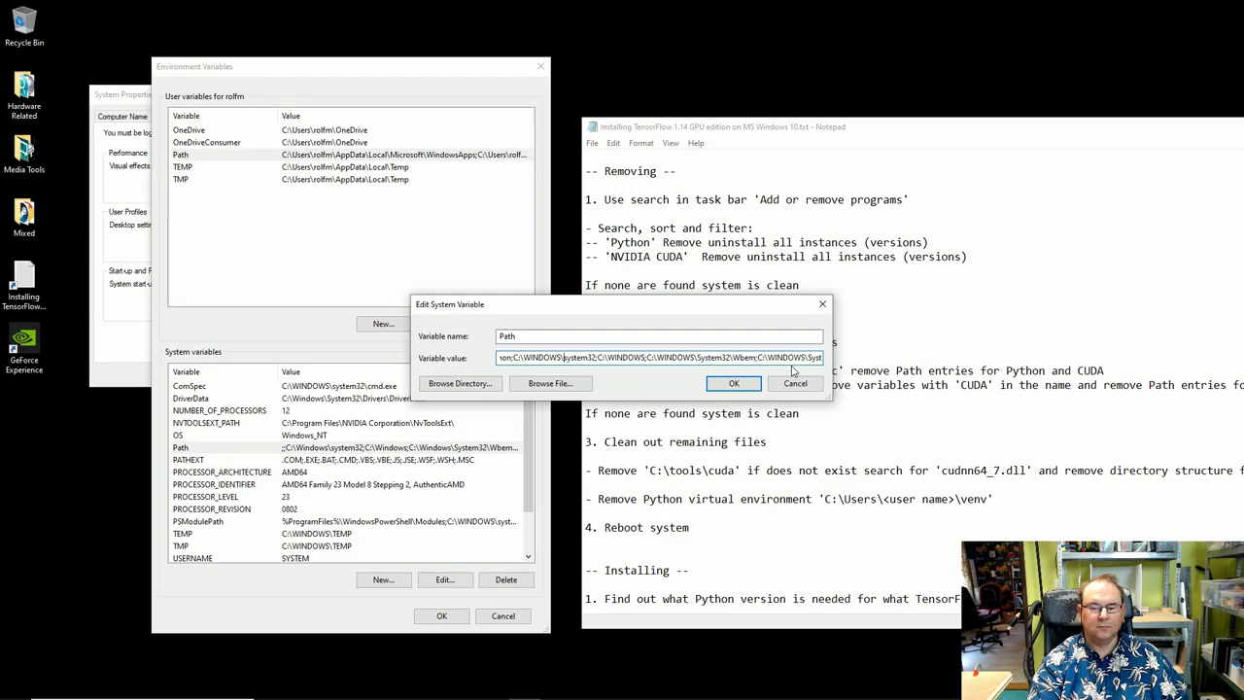
{"action": "key", "text": "Left"}
{"action": "key", "text": "Left"}
{"action": "key", "text": "Left"}
{"action": "key", "text": "Left"}
{"action": "key", "text": "Left"}
{"action": "key", "text": "Left"}
{"action": "key", "text": "Left"}
{"action": "key", "text": "Left"}
{"action": "key", "text": "Left"}
{"action": "key", "text": "Left"}
{"action": "key", "text": "Left"}
{"action": "key", "text": "Left"}
{"action": "key", "text": "Left"}
{"action": "key", "text": "Left"}
{"action": "key", "text": "Left"}
{"action": "key", "text": "Left"}
{"action": "key", "text": "Left"}
{"action": "key", "text": "Left"}
{"action": "key", "text": "Left"}
{"action": "key", "text": "Left"}
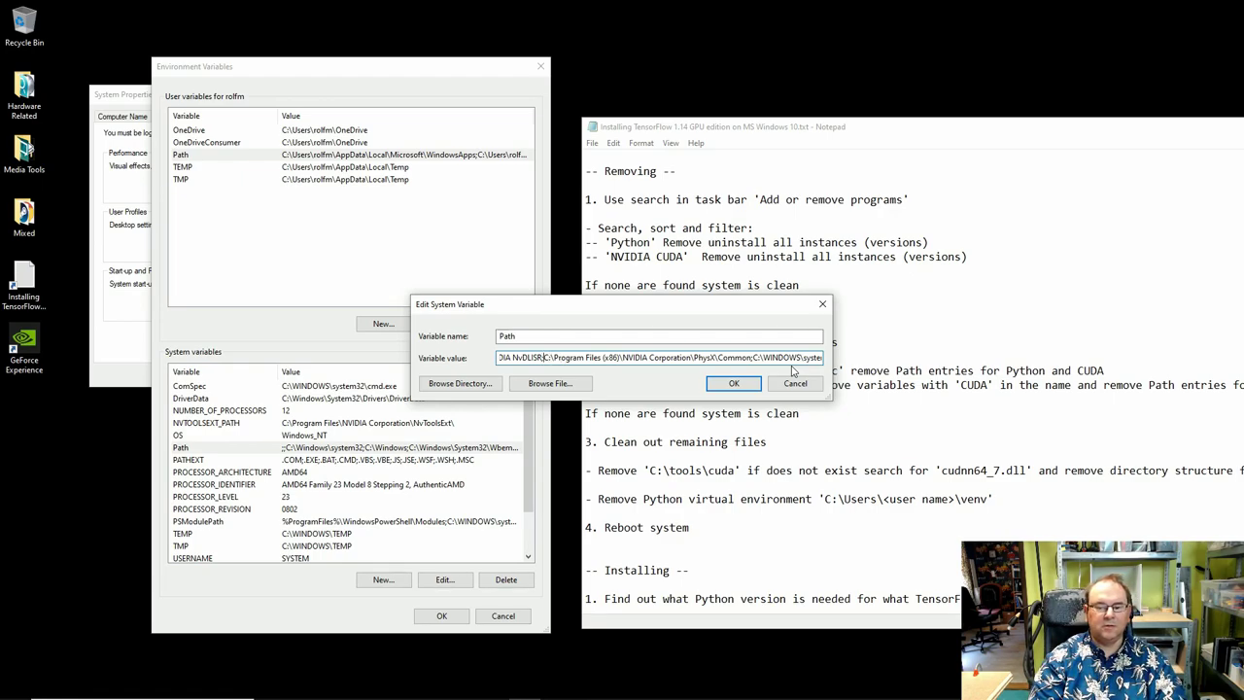
{"action": "key", "text": "Left"}
{"action": "key", "text": "Left"}
{"action": "key", "text": "Left"}
{"action": "key", "text": "Left"}
{"action": "key", "text": "Left"}
{"action": "key", "text": "Left"}
{"action": "key", "text": "Left"}
{"action": "key", "text": "Left"}
{"action": "key", "text": "Left"}
{"action": "key", "text": "Left"}
{"action": "key", "text": "Left"}
{"action": "key", "text": "Left"}
{"action": "key", "text": "Left"}
{"action": "key", "text": "Left"}
{"action": "key", "text": "Left"}
{"action": "key", "text": "Left"}
{"action": "key", "text": "Left"}
{"action": "key", "text": "Left"}
{"action": "key", "text": "Left"}
{"action": "key", "text": "Left"}
{"action": "key", "text": "Left"}
{"action": "key", "text": "Left"}
{"action": "key", "text": "Left"}
{"action": "key", "text": "Left"}
{"action": "key", "text": "Left"}
{"action": "key", "text": "Left"}
{"action": "key", "text": "Left"}
{"action": "key", "text": "Left"}
{"action": "key", "text": "Left"}
{"action": "key", "text": "Left"}
{"action": "key", "text": "Left"}
{"action": "key", "text": "Left"}
{"action": "key", "text": "Left"}
{"action": "key", "text": "Left"}
{"action": "key", "text": "Left"}
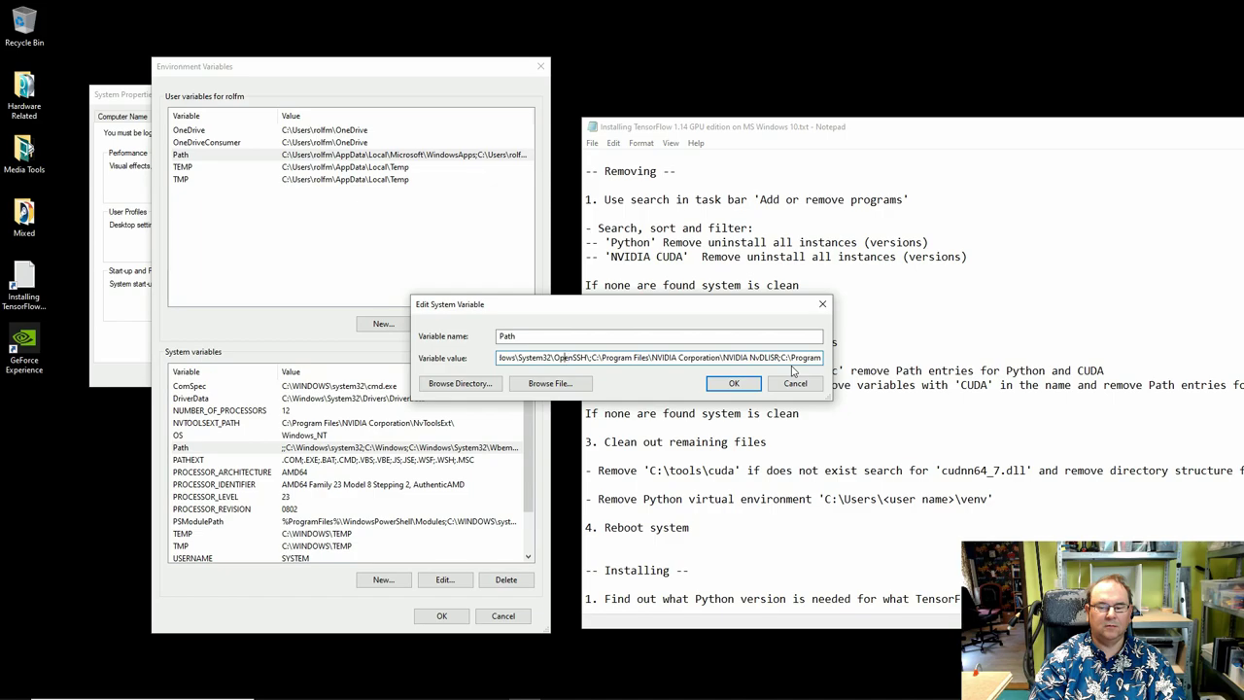
{"action": "key", "text": "Left"}
{"action": "key", "text": "Left"}
{"action": "key", "text": "Left"}
{"action": "key", "text": "Left"}
{"action": "key", "text": "Left"}
{"action": "key", "text": "Left"}
{"action": "key", "text": "Left"}
{"action": "key", "text": "Left"}
{"action": "key", "text": "Left"}
{"action": "key", "text": "Left"}
{"action": "key", "text": "Left"}
{"action": "key", "text": "Left"}
{"action": "key", "text": "Left"}
{"action": "key", "text": "Left"}
{"action": "key", "text": "Left"}
{"action": "key", "text": "Left"}
{"action": "key", "text": "Left"}
{"action": "key", "text": "Left"}
{"action": "key", "text": "Left"}
{"action": "key", "text": "Left"}
{"action": "key", "text": "Left"}
{"action": "key", "text": "Left"}
{"action": "key", "text": "Left"}
{"action": "key", "text": "Left"}
{"action": "key", "text": "Left"}
{"action": "key", "text": "Left"}
{"action": "key", "text": "Left"}
{"action": "key", "text": "Left"}
{"action": "key", "text": "Left"}
{"action": "key", "text": "Left"}
{"action": "key", "text": "Left"}
{"action": "key", "text": "Left"}
{"action": "key", "text": "Left"}
{"action": "key", "text": "Left"}
{"action": "key", "text": "Left"}
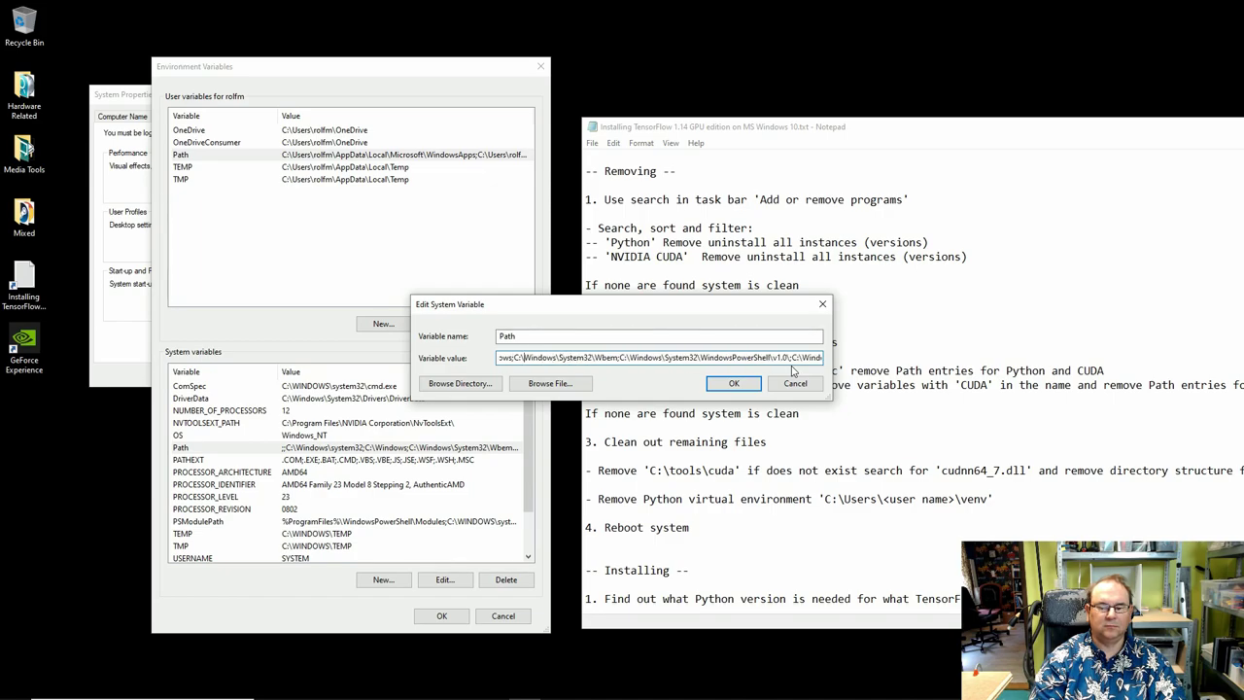
Check the beginning of the system Path value for Python and CUDA entries and close it without changes.
{"action": "key", "text": "Left"}
{"action": "key", "text": "Left"}
{"action": "key", "text": "Left"}
{"action": "key", "text": "Left"}
{"action": "key", "text": "Left"}
{"action": "key", "text": "Left"}
{"action": "key", "text": "Left"}
{"action": "key", "text": "Left"}
{"action": "key", "text": "Left"}
{"action": "key", "text": "Left"}
{"action": "key", "text": "Left"}
{"action": "key", "text": "Left"}
{"action": "key", "text": "Left"}
{"action": "key", "text": "Left"}
{"action": "key", "text": "Left"}
{"action": "key", "text": "Left"}
{"action": "key", "text": "Left"}
{"action": "key", "text": "Left"}
{"action": "key", "text": "Left"}
{"action": "key", "text": "Left"}
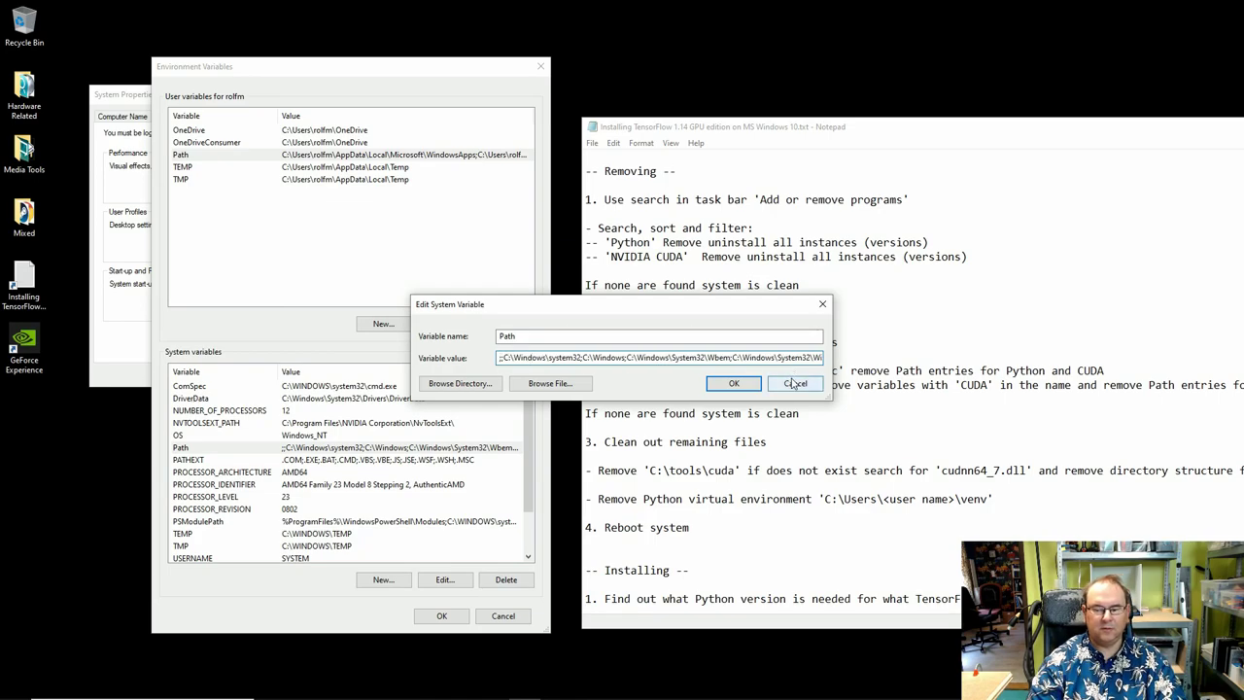
{"action": "left_click", "coordinate": [795, 383]}
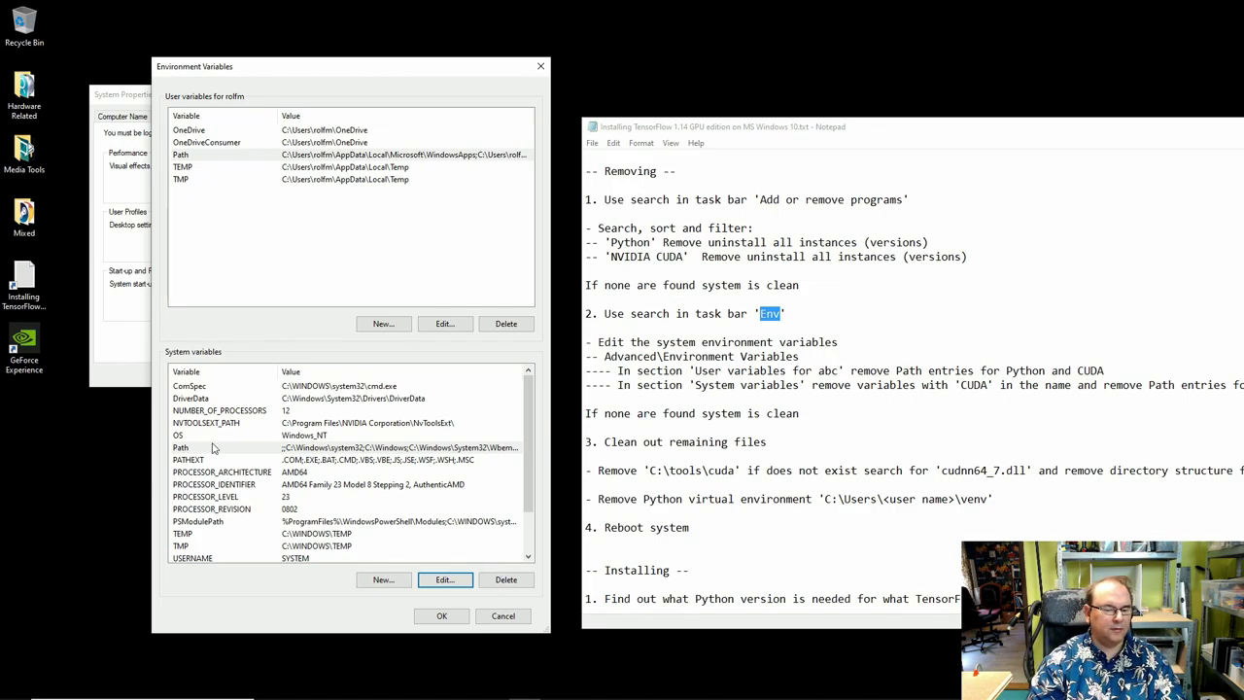
Accept the environment variable changes, close System Properties and return to the Notepad notes.
{"action": "mouse_move", "coordinate": [517, 443]}
{"action": "left_mouse_down"}
{"action": "mouse_move", "coordinate": [529, 502]}
{"action": "mouse_move", "coordinate": [529, 462]}
{"action": "left_mouse_up"}
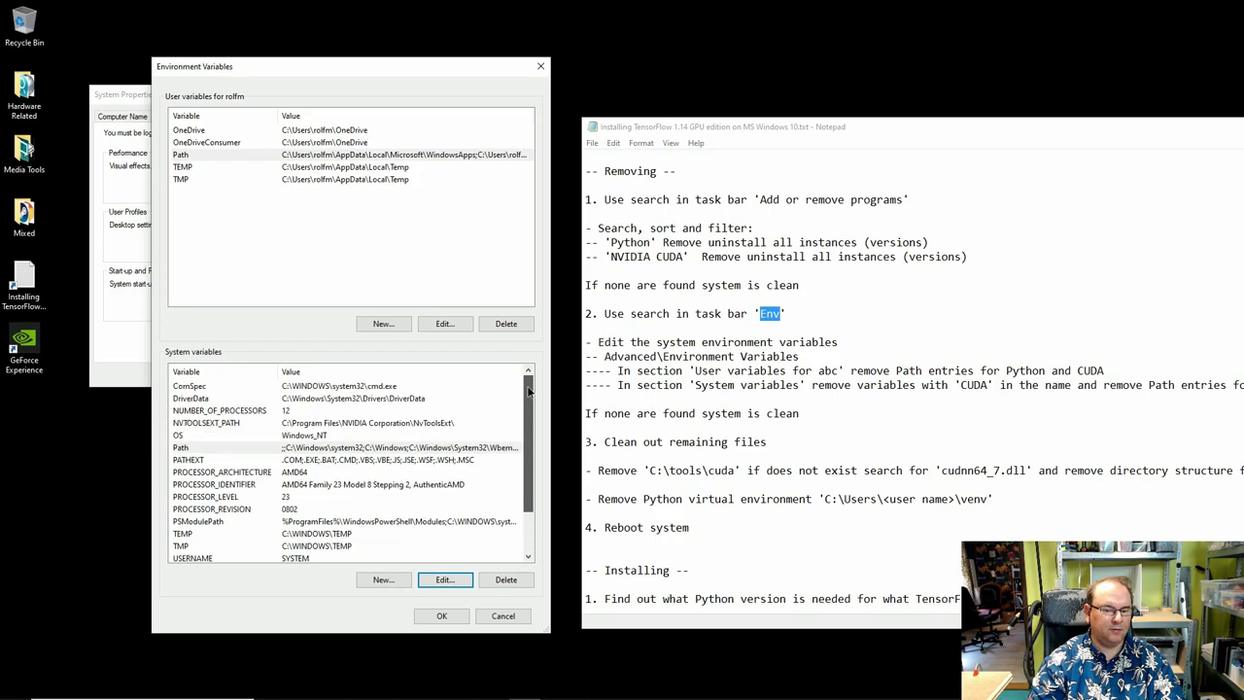
{"action": "left_click", "coordinate": [433, 619]}
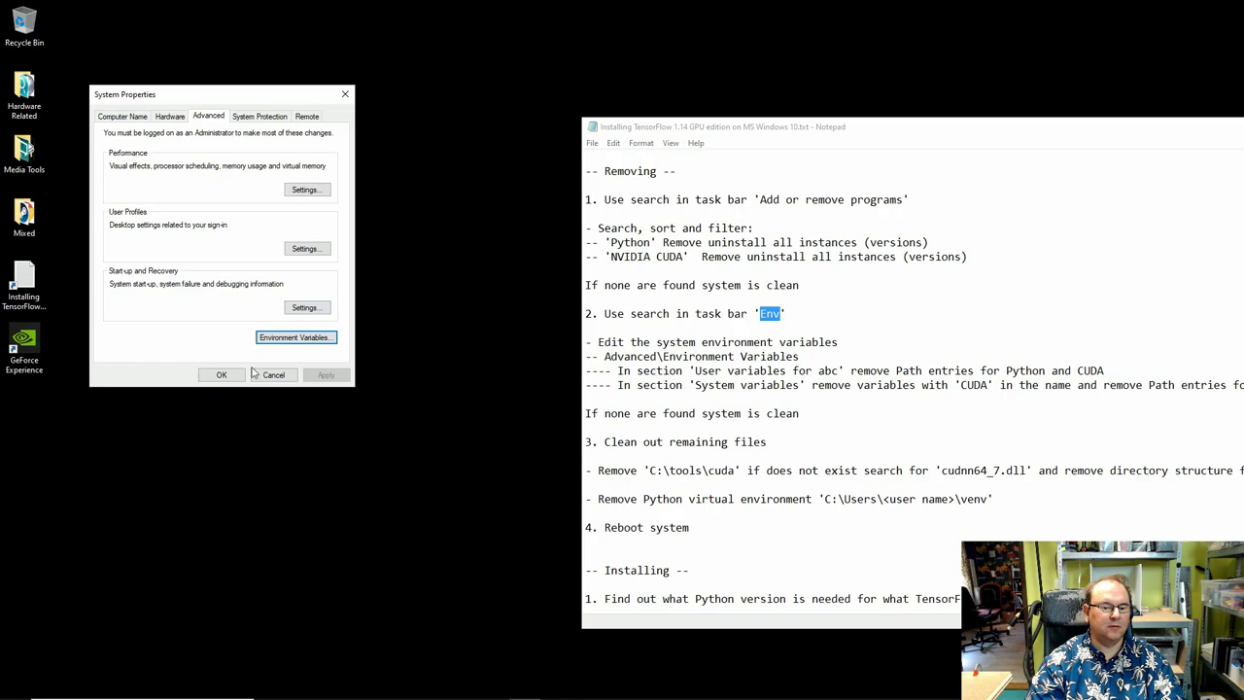
{"action": "left_click", "coordinate": [222, 374]}
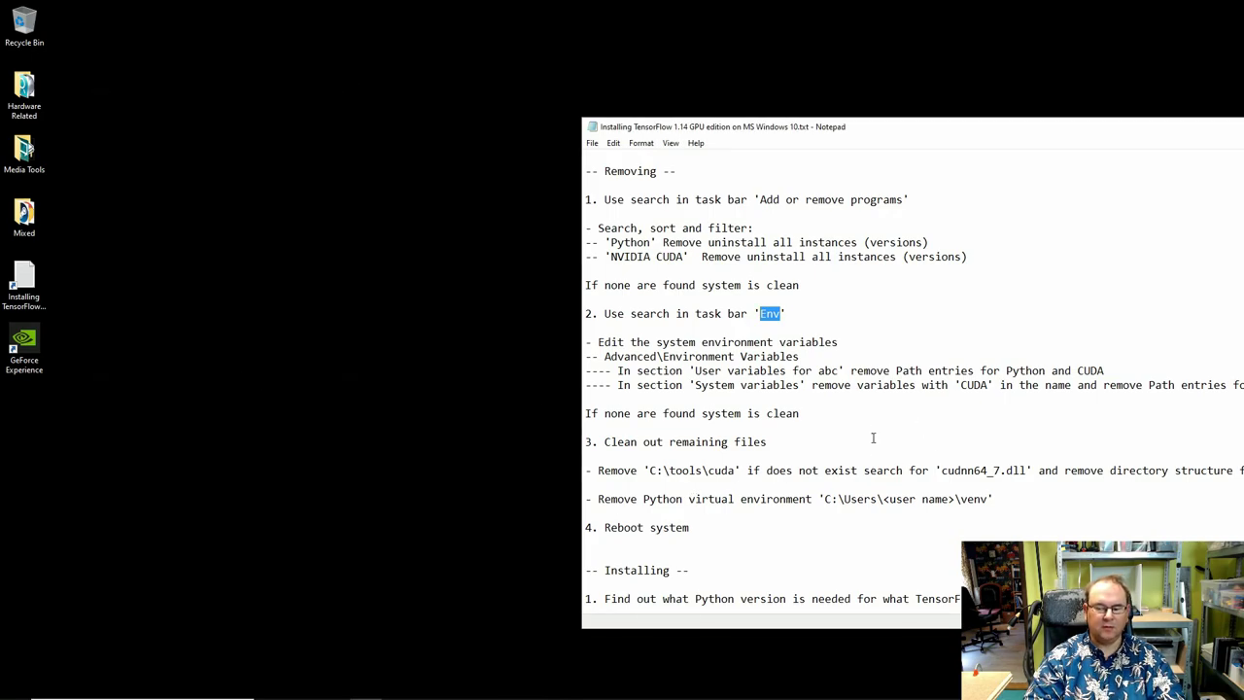
{"action": "left_click", "coordinate": [836, 417]}
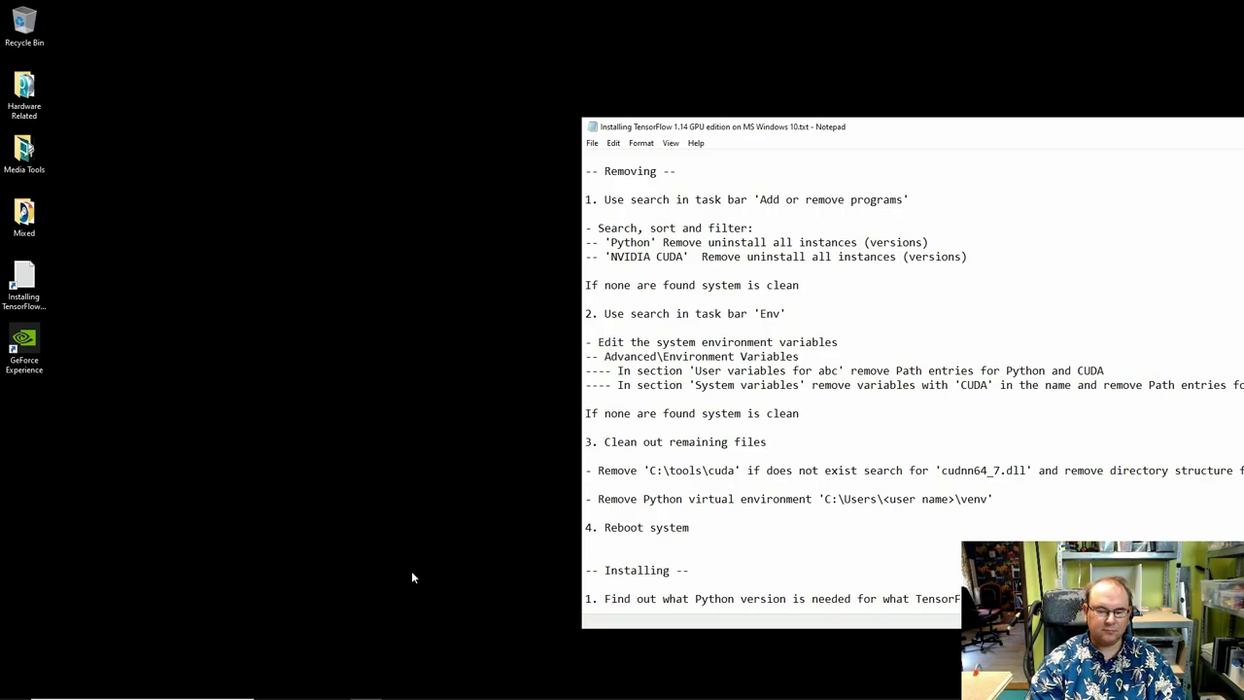
Open File Explorer beside the notes, highlight cudnn64_7.dll in them and browse to the C:\tools\cuda folder.
{"action": "left_click", "coordinate": [334, 686]}
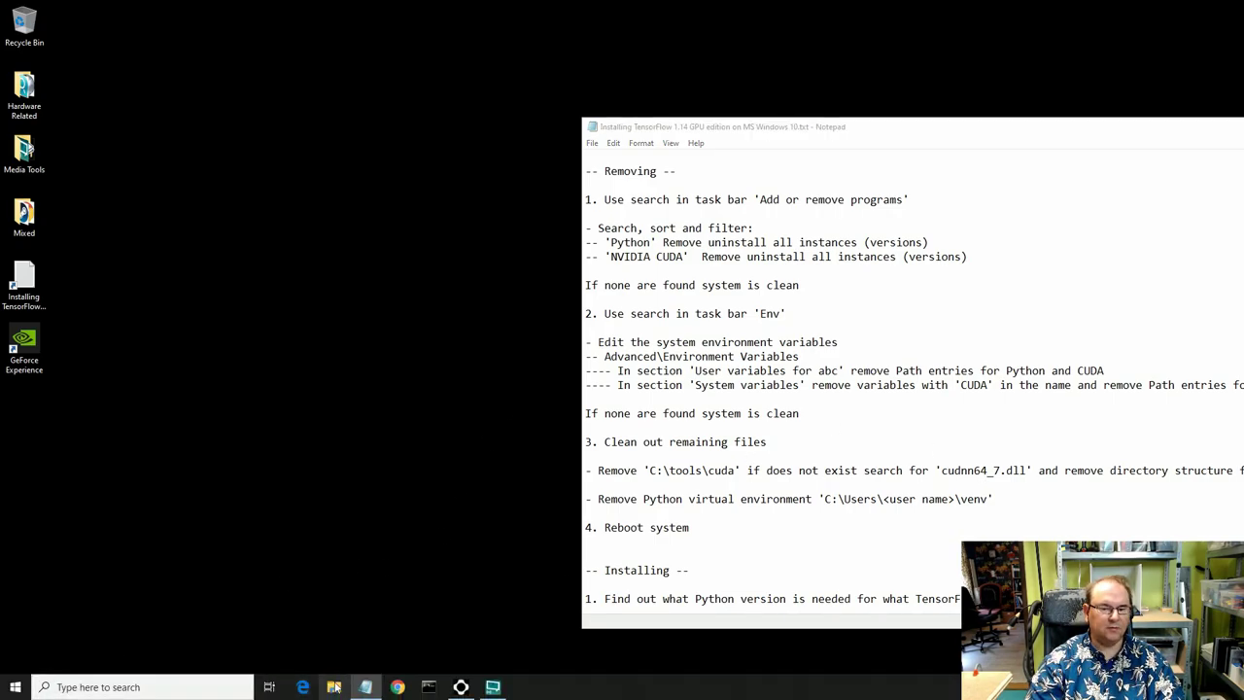
{"action": "left_click_drag", "start_coordinate": [800, 97], "coordinate": [268, 20]}
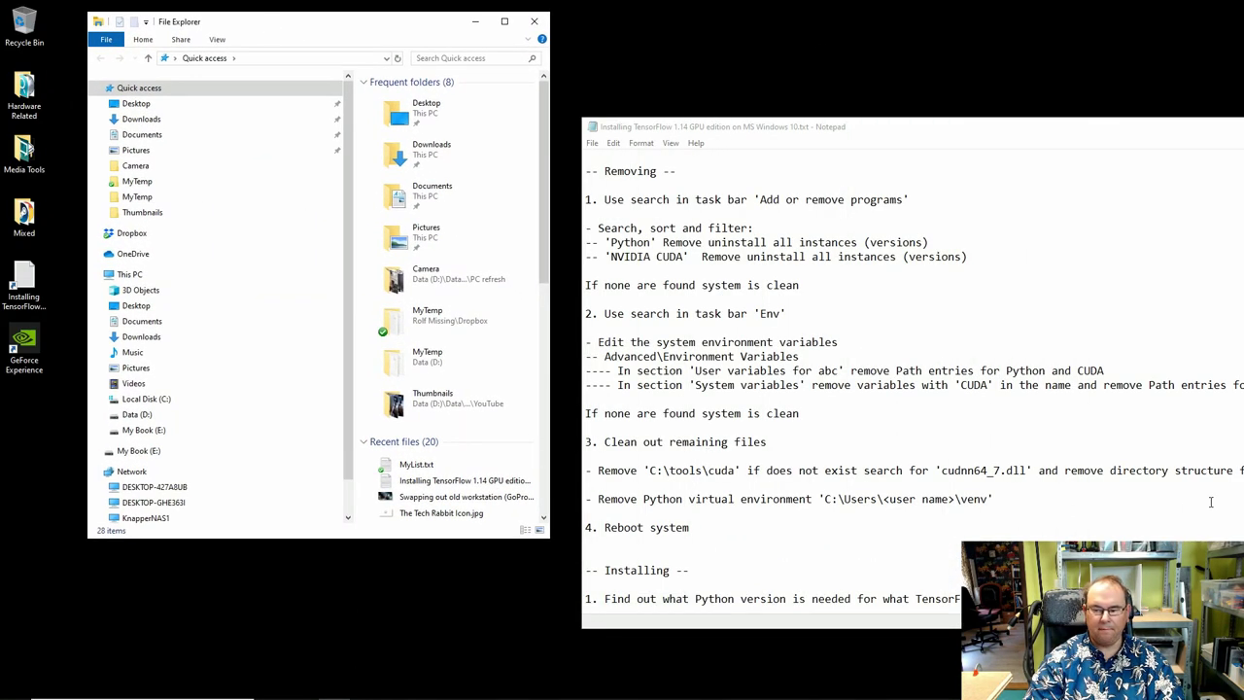
{"action": "left_click_drag", "start_coordinate": [940, 474], "coordinate": [1026, 474]}
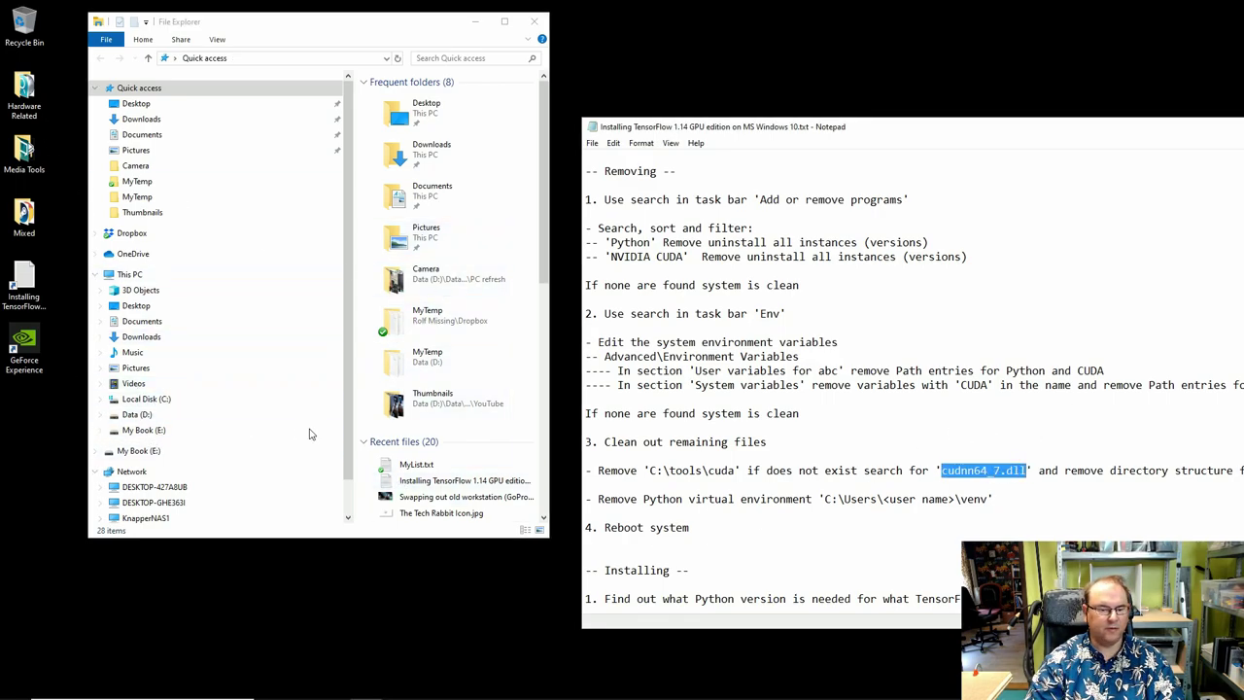
{"action": "left_click", "coordinate": [158, 401]}
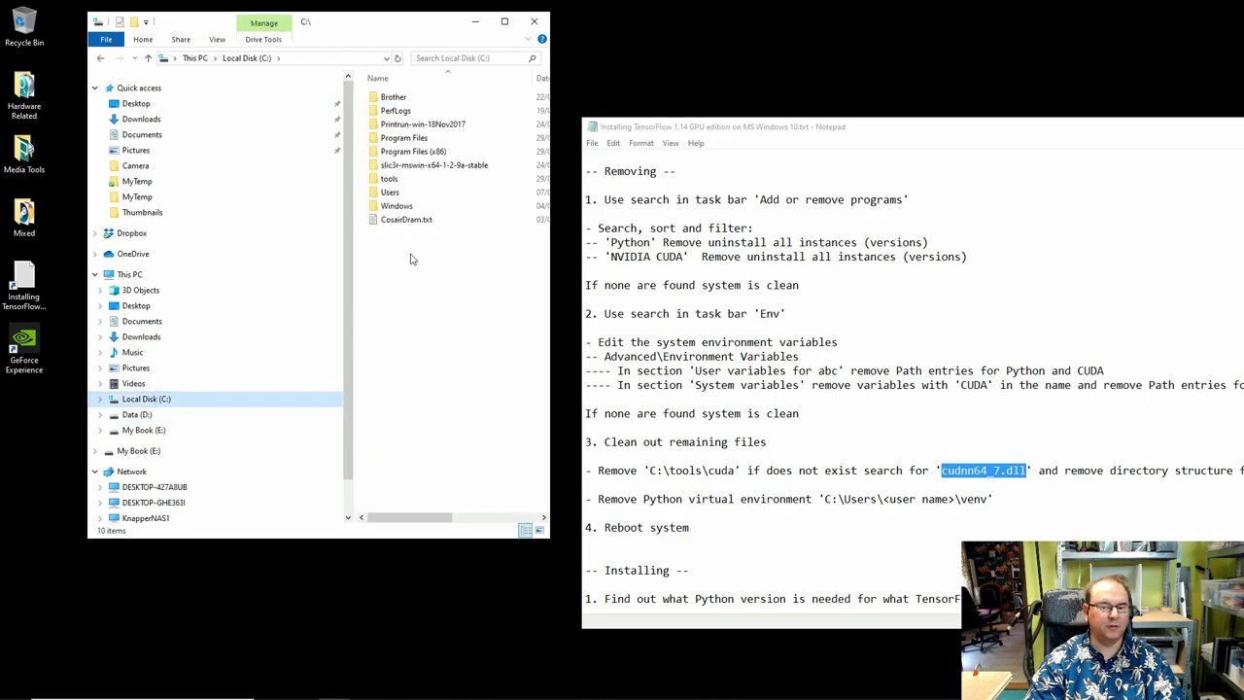
{"action": "double_click", "coordinate": [389, 179]}
{"action": "double_click", "coordinate": [391, 97]}
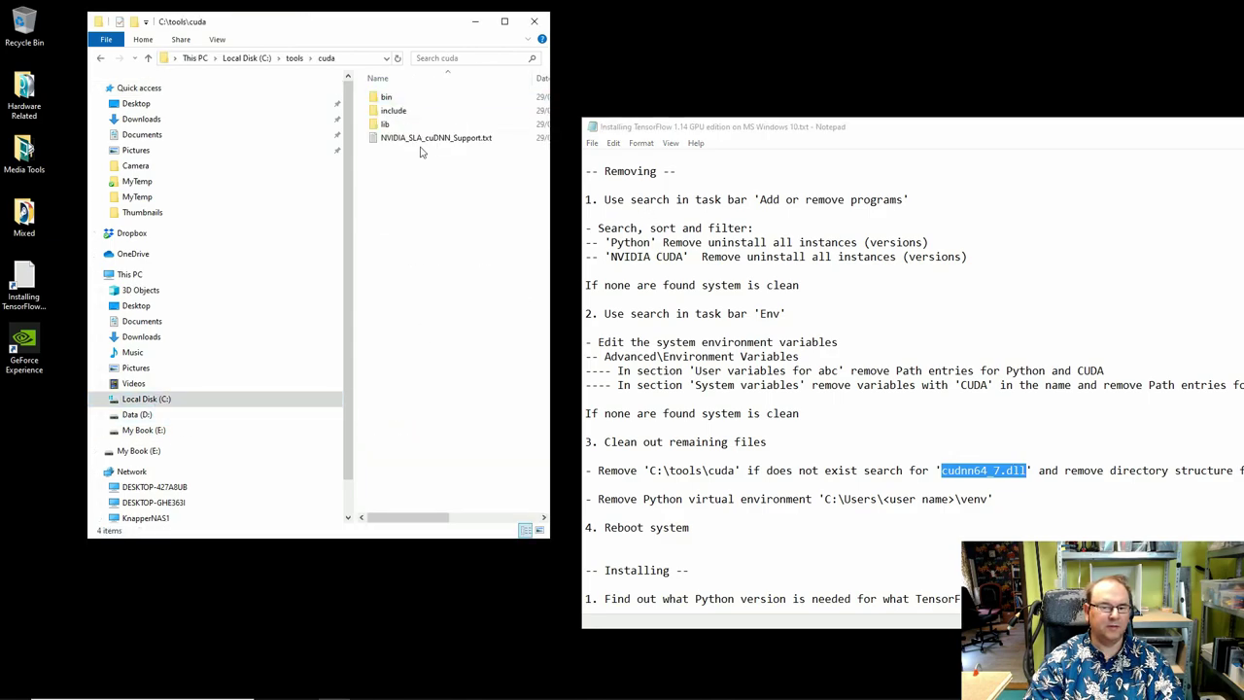
Return to the root of Local Disk (C:) and delete the tools folder.
{"action": "left_click", "coordinate": [100, 60]}
{"action": "left_click", "coordinate": [99, 60]}
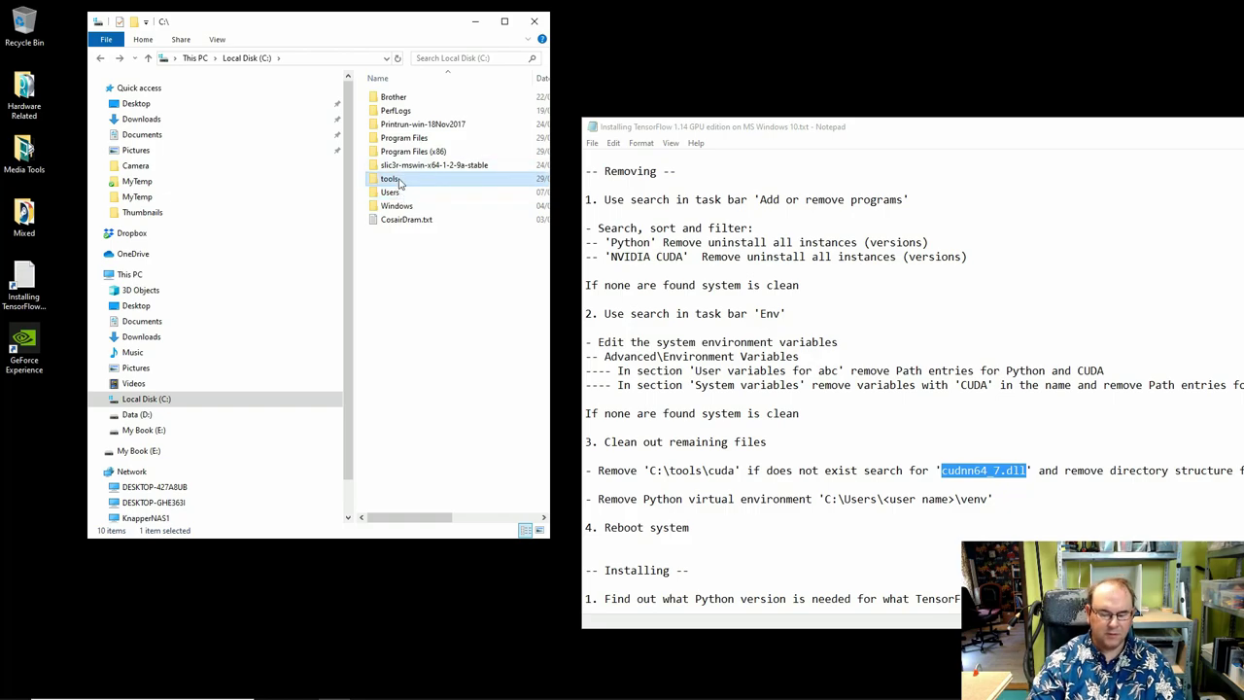
{"action": "key", "text": "Delete"}
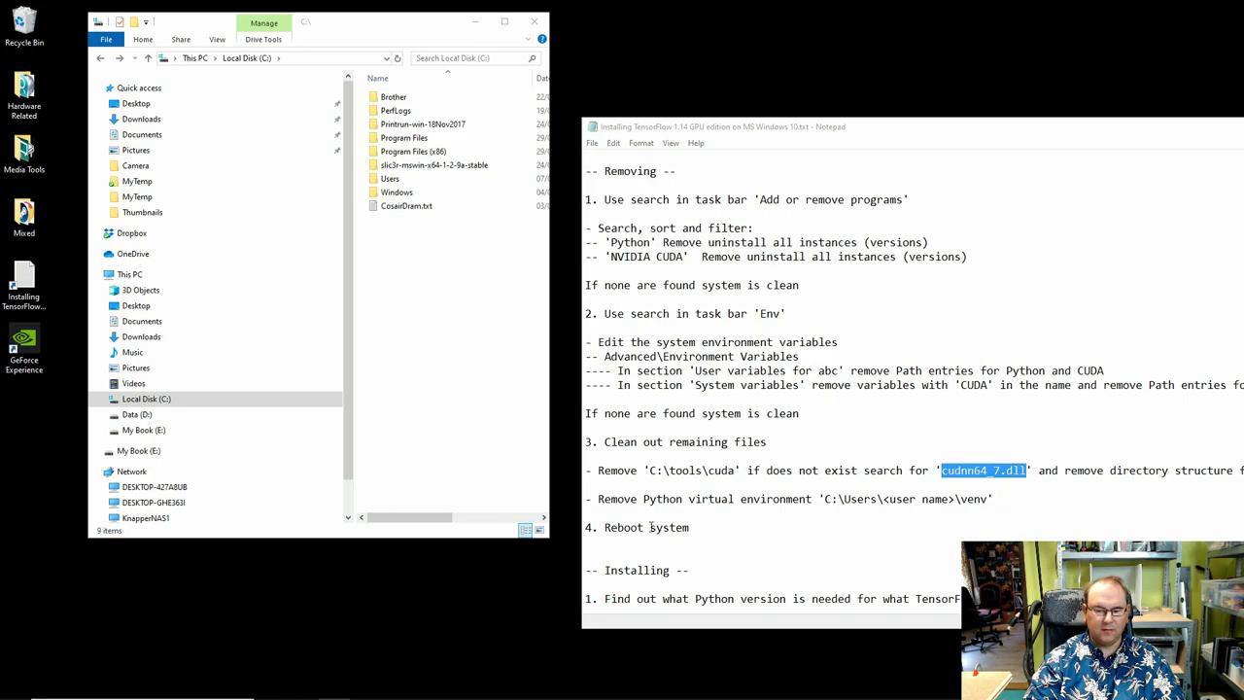
Check the venv folder in the user's profile folder under C:\Users and delete that Python virtual environment folder.
{"action": "left_click", "coordinate": [825, 498]}
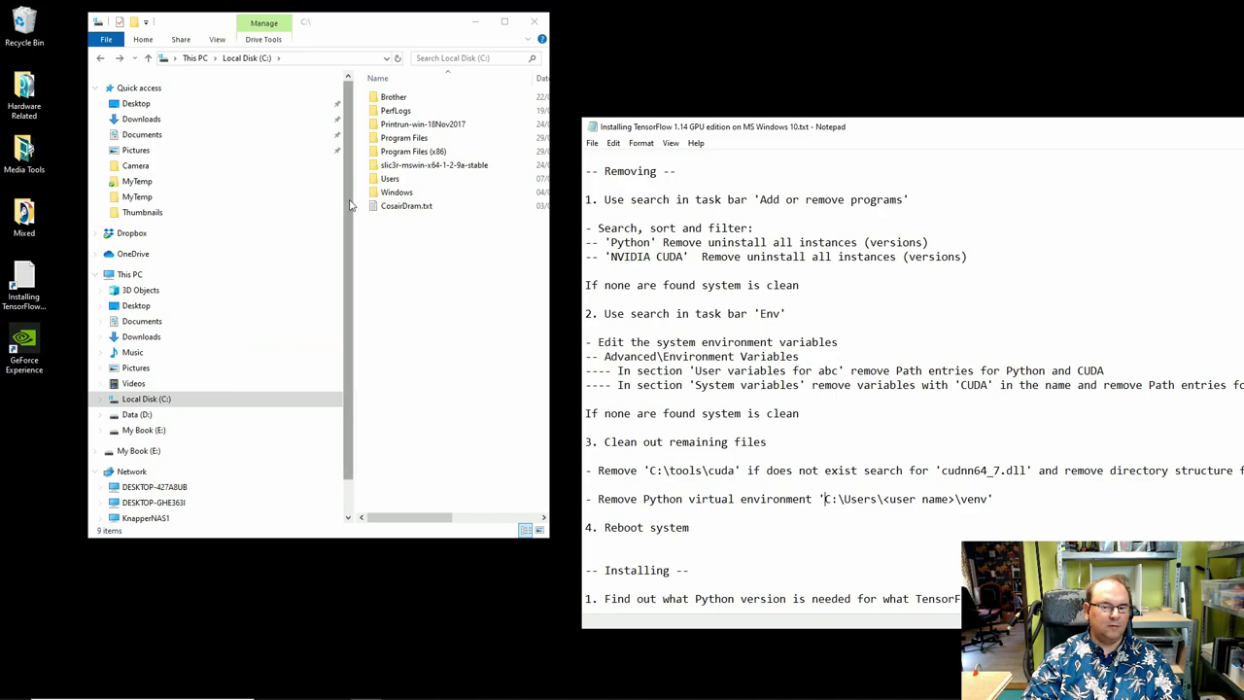
{"action": "left_click_drag", "start_coordinate": [352, 206], "coordinate": [352, 248]}
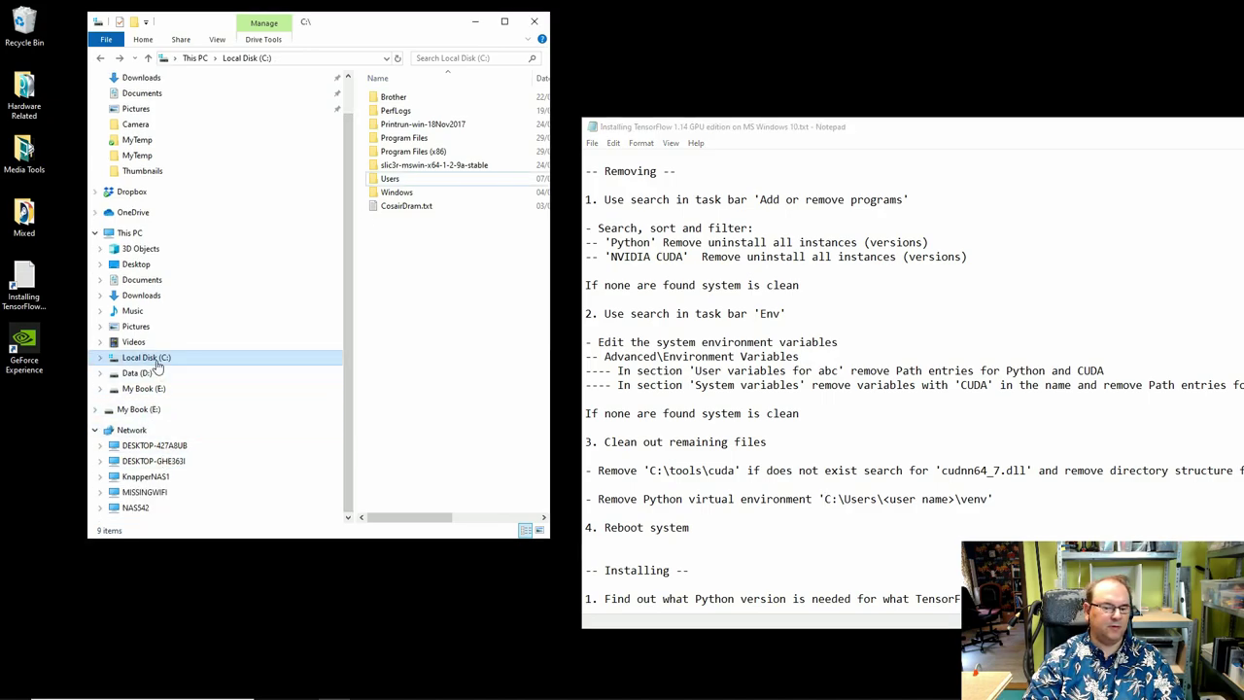
{"action": "left_click", "coordinate": [388, 184]}
{"action": "double_click", "coordinate": [388, 183]}
{"action": "double_click", "coordinate": [418, 115]}
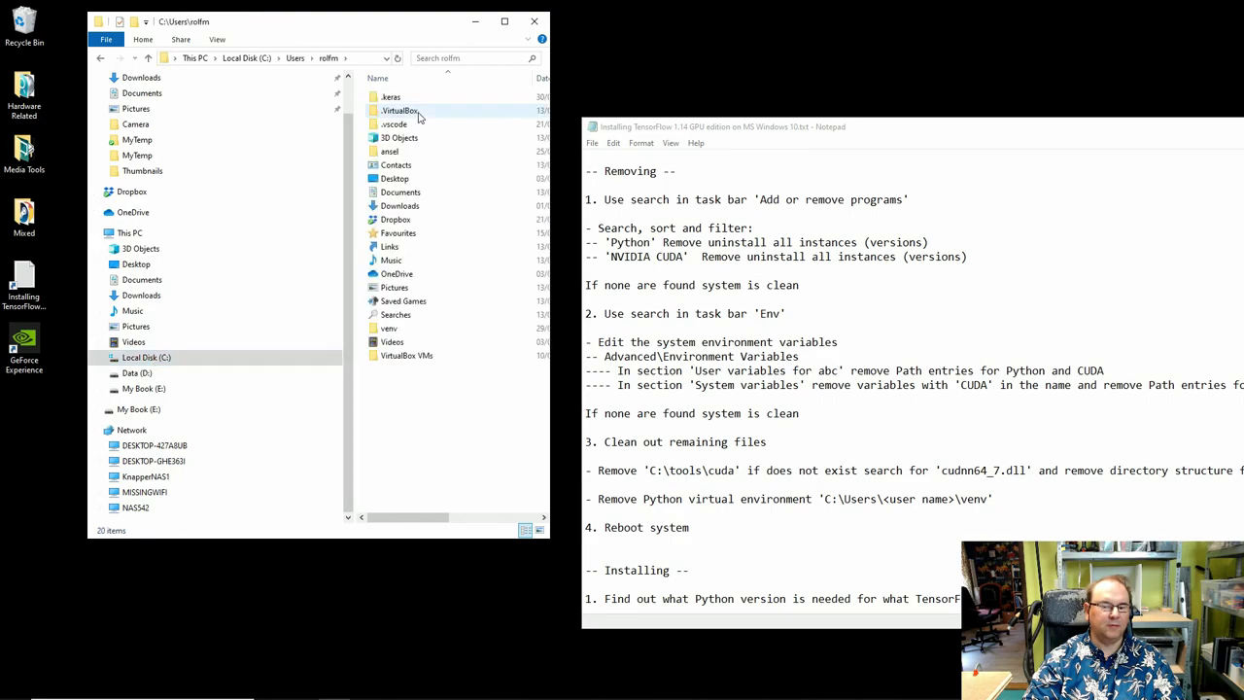
{"action": "double_click", "coordinate": [394, 330]}
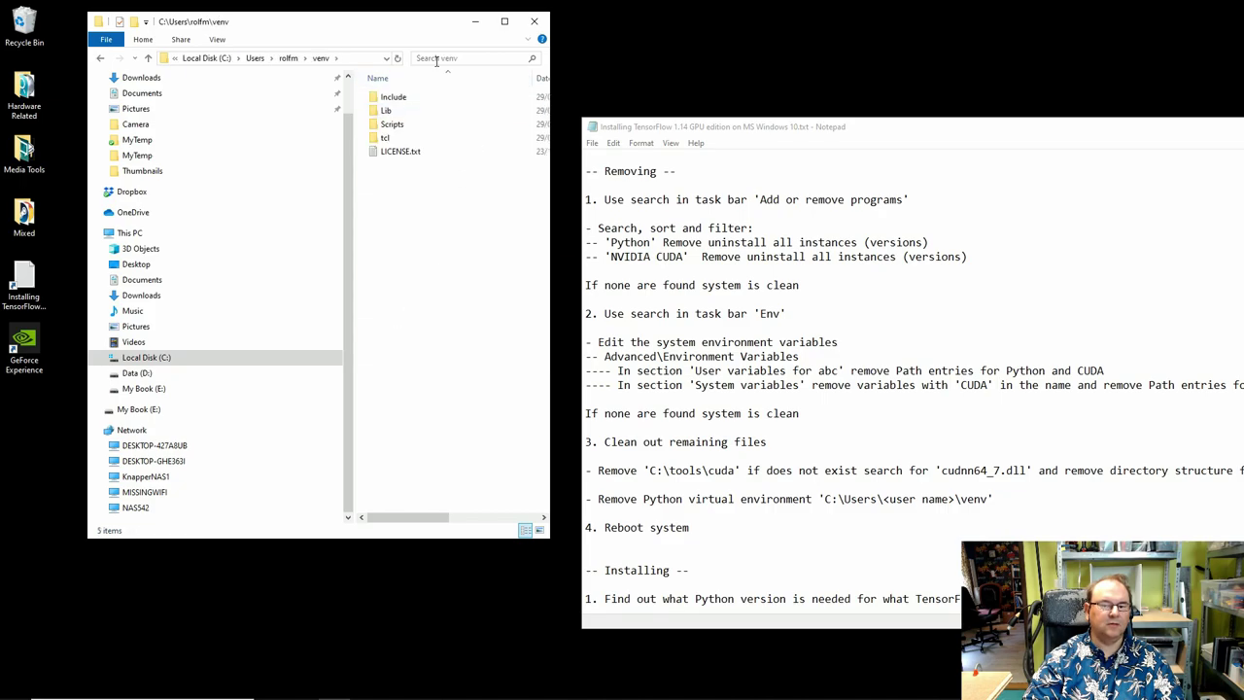
{"action": "left_click", "coordinate": [100, 58]}
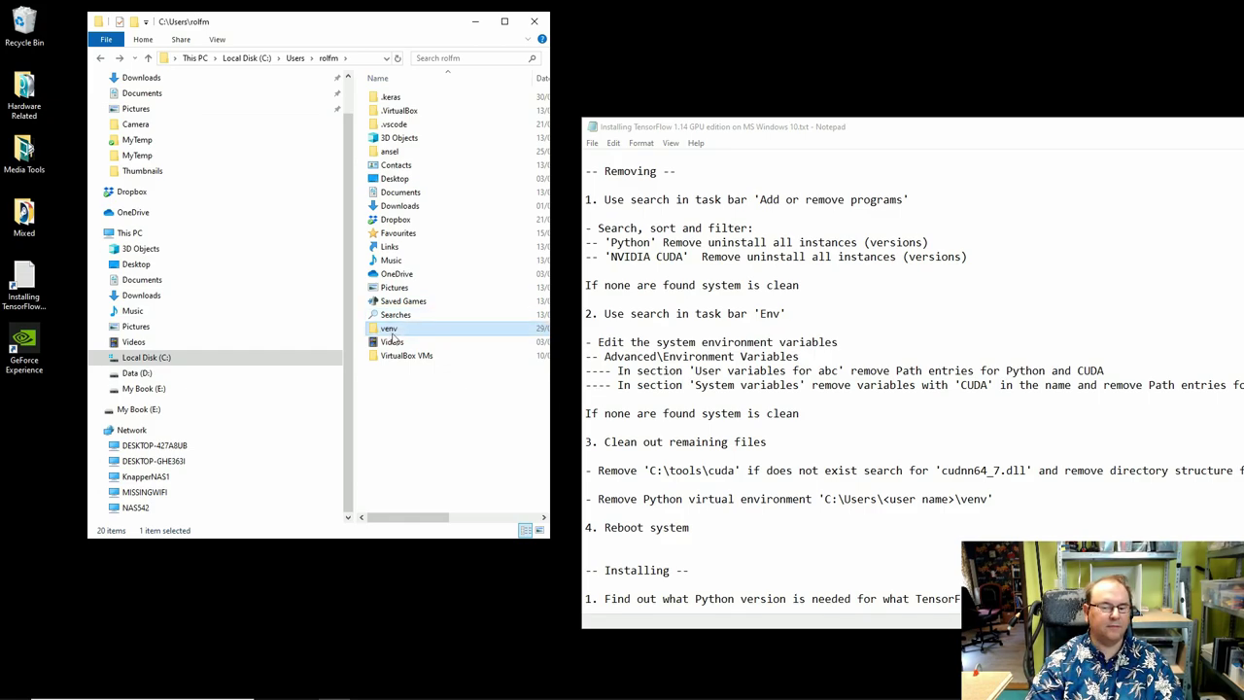
{"action": "key", "text": "Delete"}
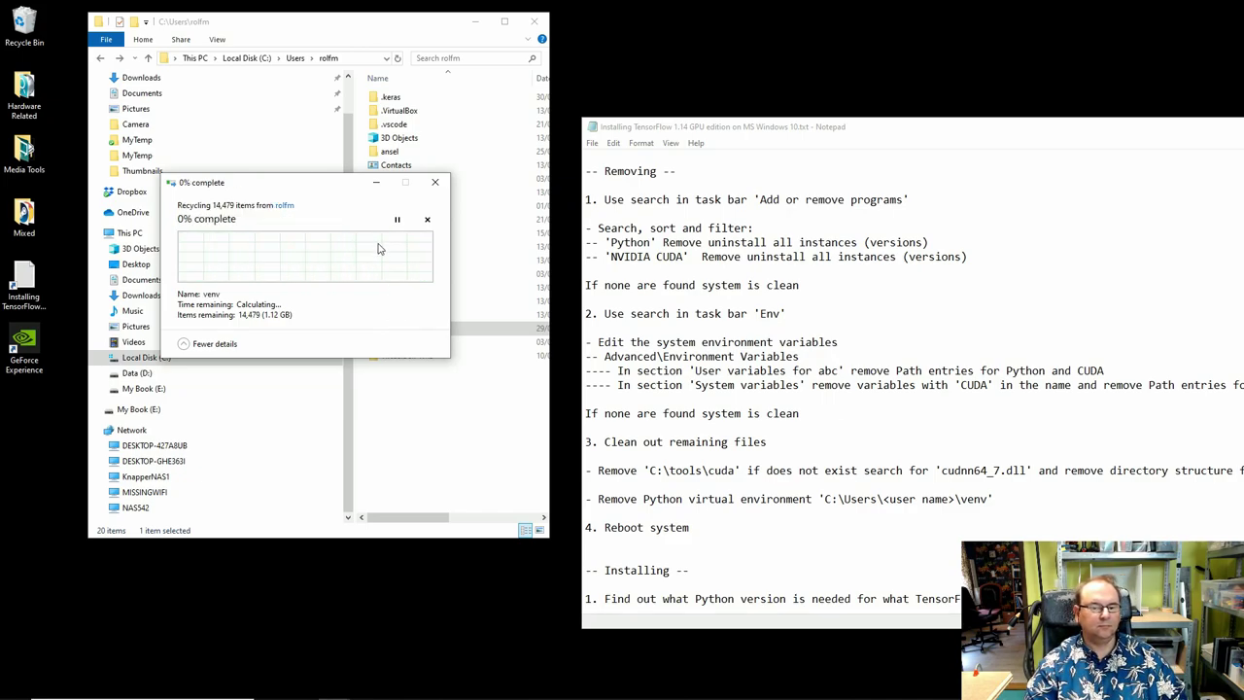
{"action": "left_click_drag", "start_coordinate": [304, 187], "coordinate": [224, 42]}
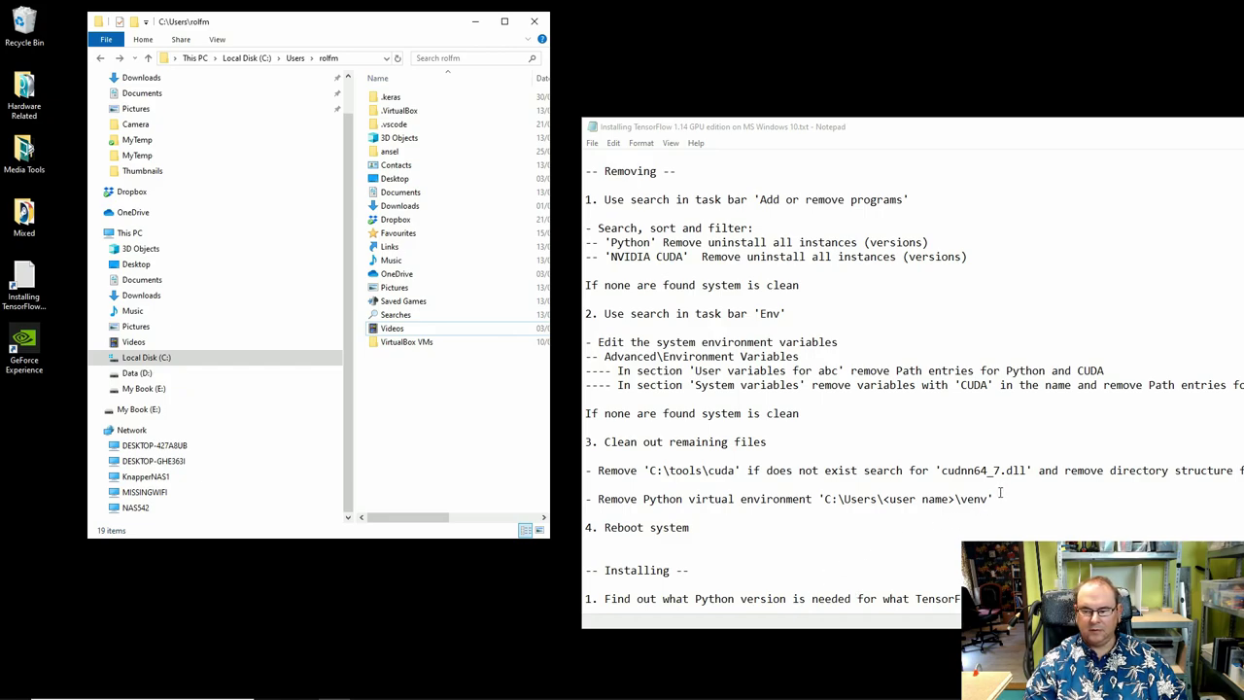
Highlight the virtual environment path and the reboot instruction in the notes to review the remaining removal tasks.
{"action": "left_click_drag", "start_coordinate": [994, 497], "coordinate": [904, 497]}
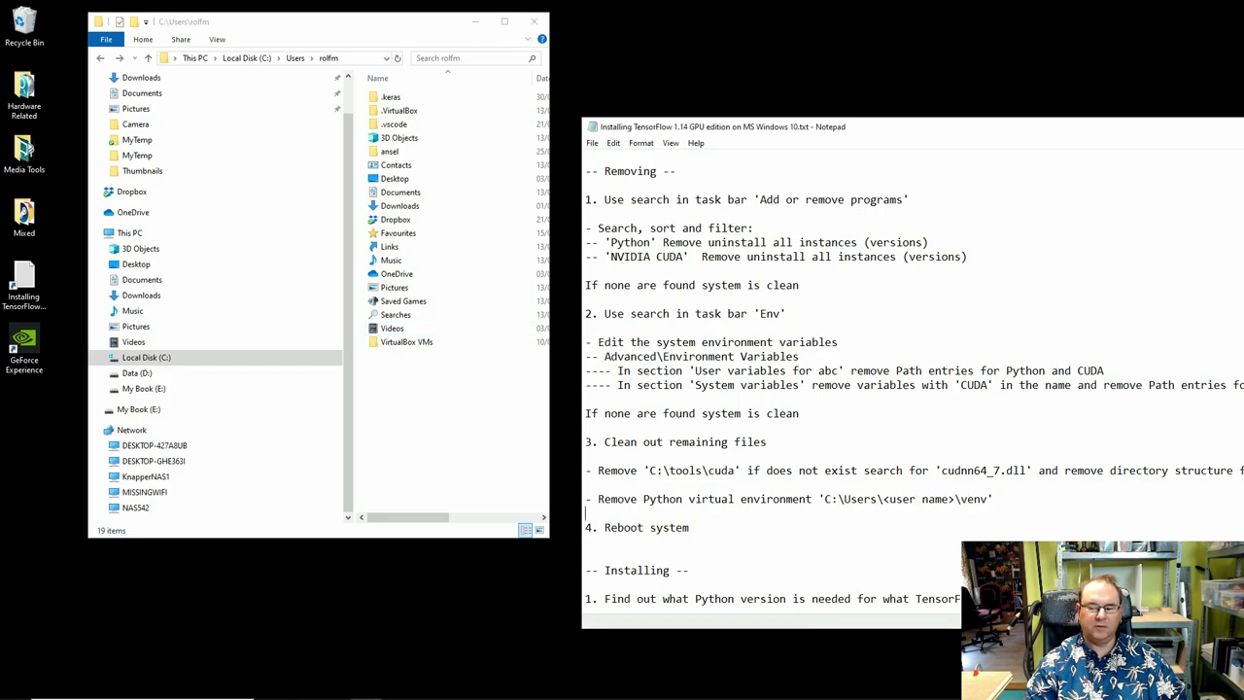
{"action": "left_click_drag", "start_coordinate": [993, 498], "coordinate": [826, 497]}
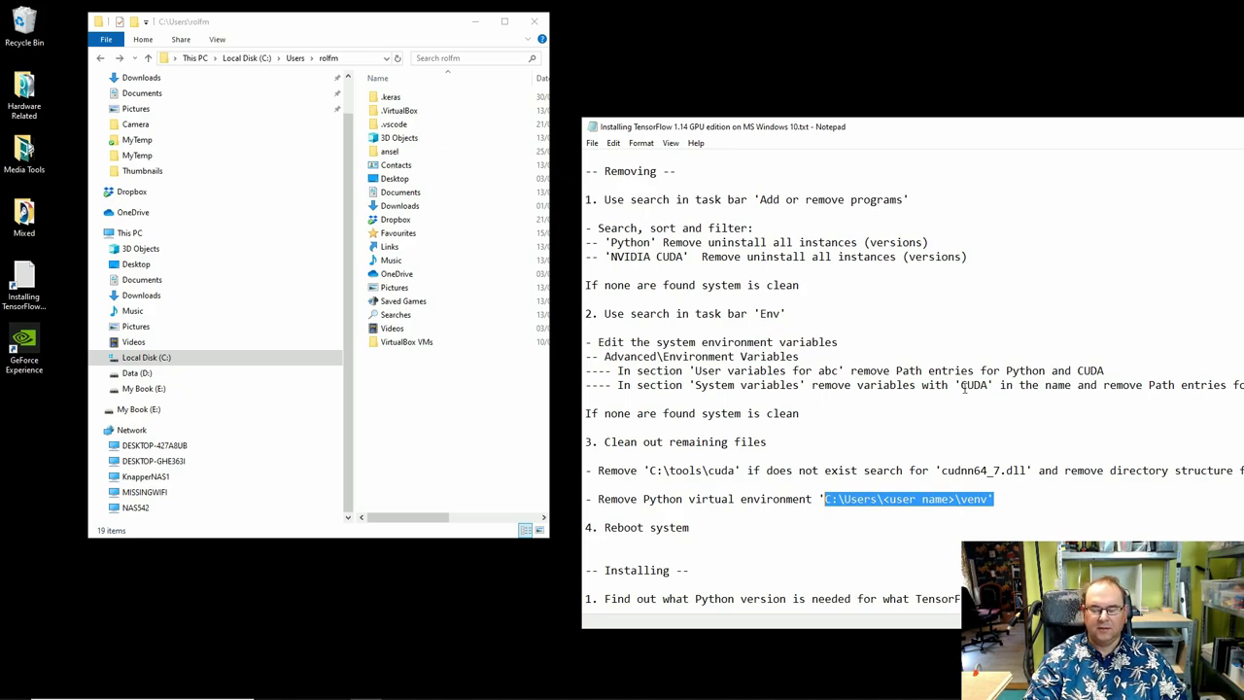
{"action": "left_click", "coordinate": [836, 439]}
{"action": "left_click_drag", "start_coordinate": [704, 526], "coordinate": [559, 522]}
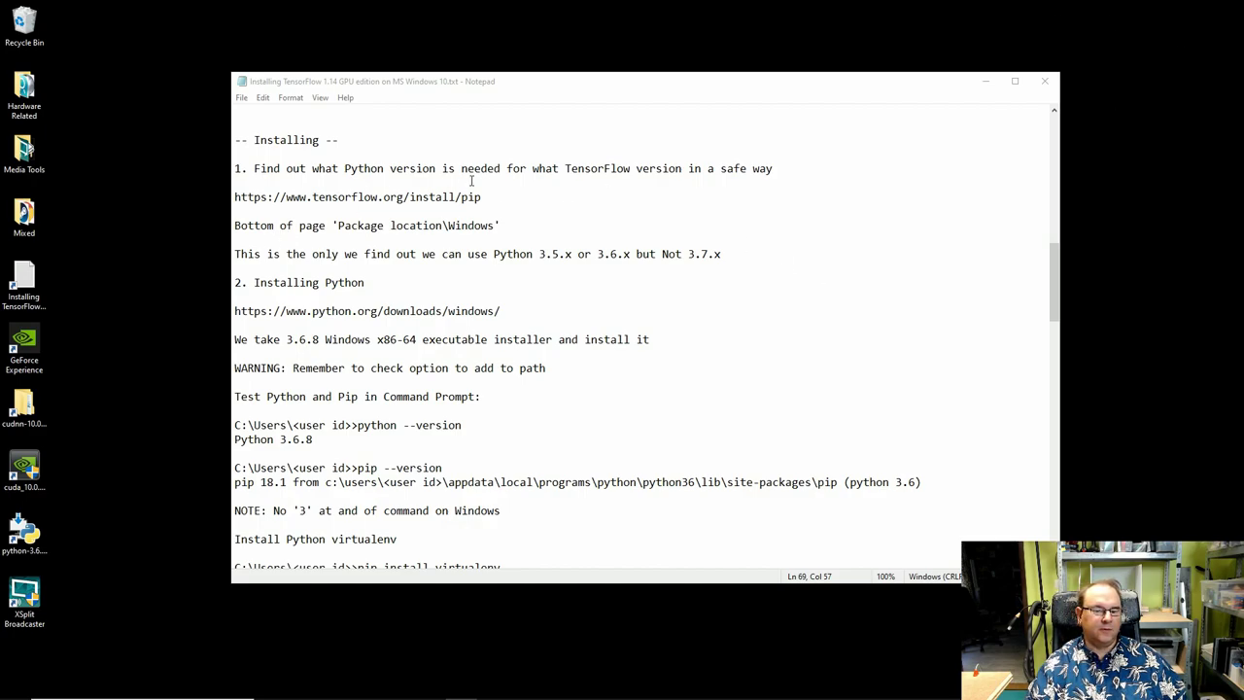
{"action": "left_click_drag", "start_coordinate": [485, 205], "coordinate": [228, 204]}
{"action": "right_click", "coordinate": [301, 198]}
{"action": "left_click", "coordinate": [335, 241]}
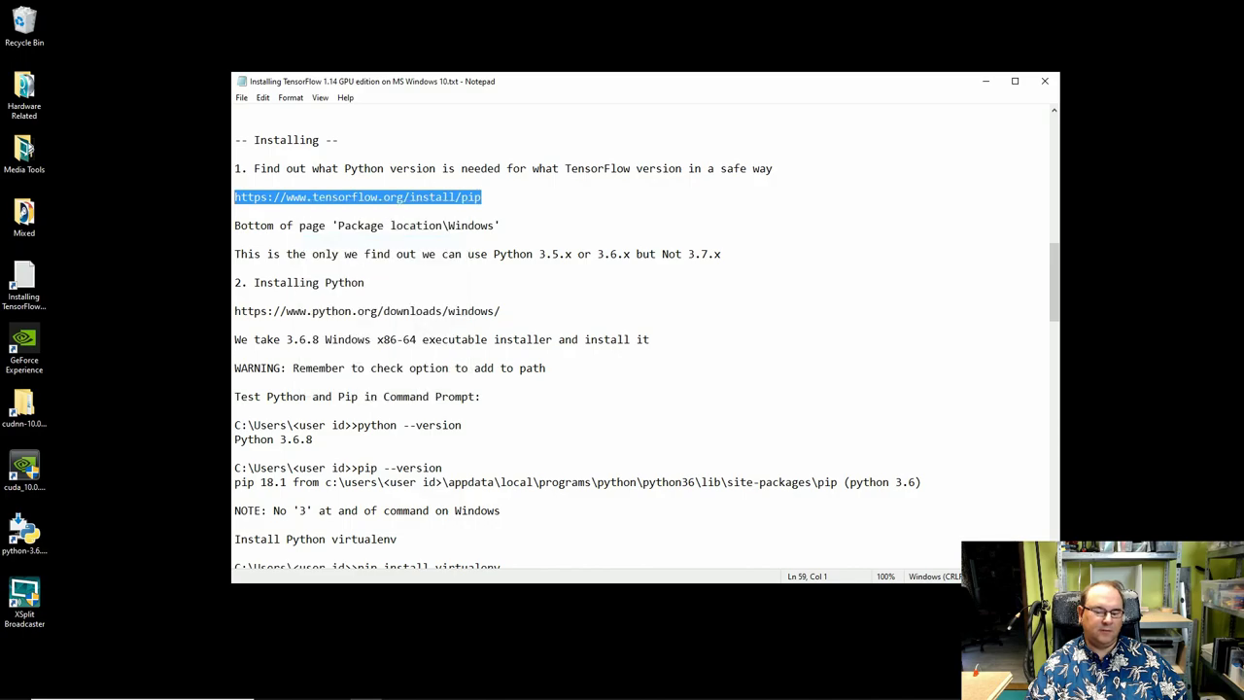
{"action": "mouse_move", "coordinate": [442, 683]}
{"action": "left_click", "coordinate": [398, 686]}
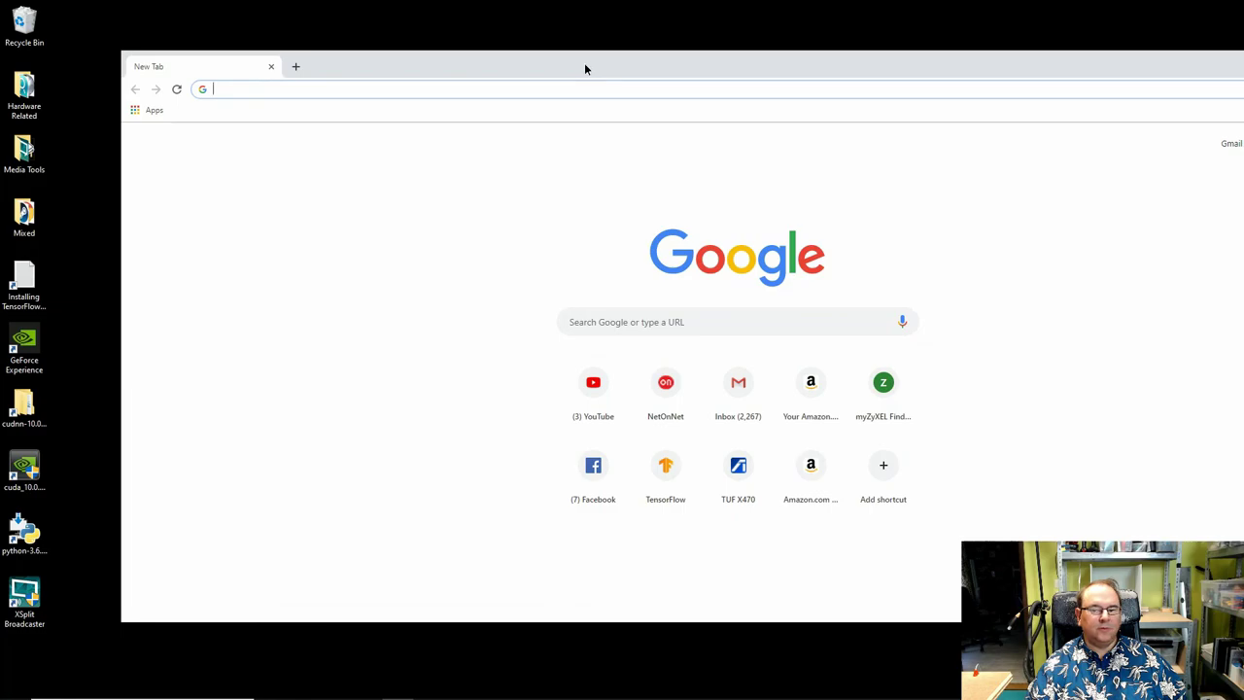
{"action": "double_click", "coordinate": [586, 68]}
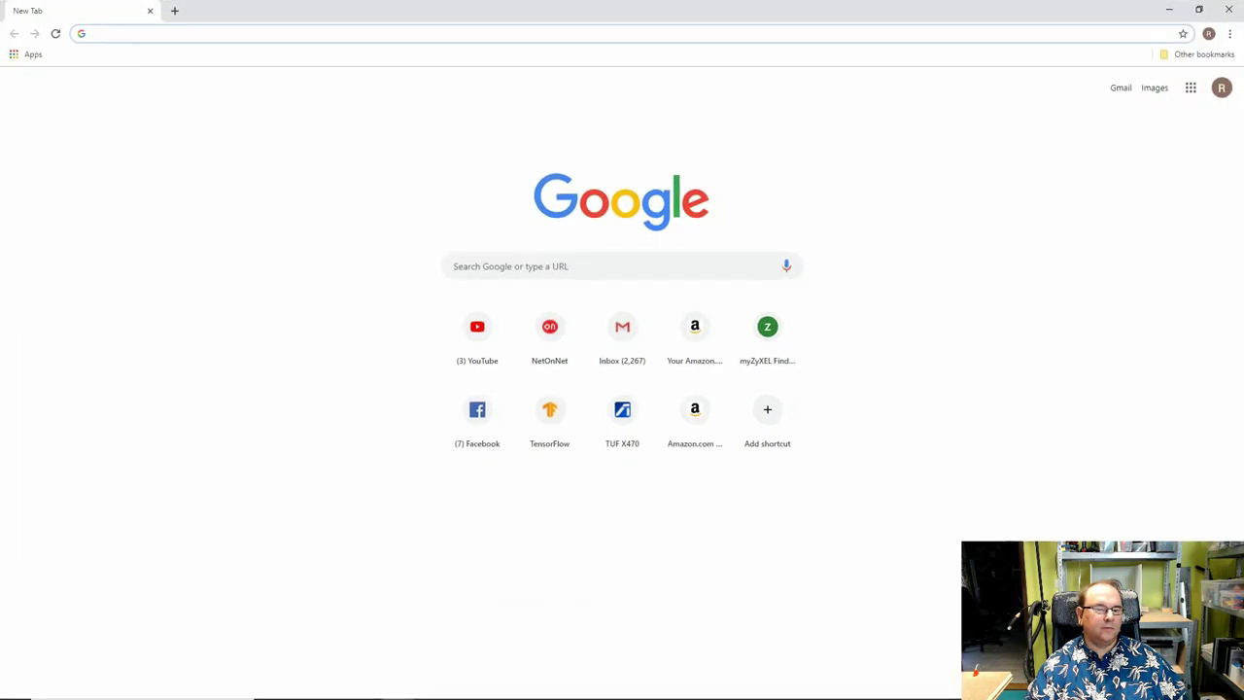
{"action": "right_click", "coordinate": [135, 37]}
{"action": "left_click", "coordinate": [156, 122]}
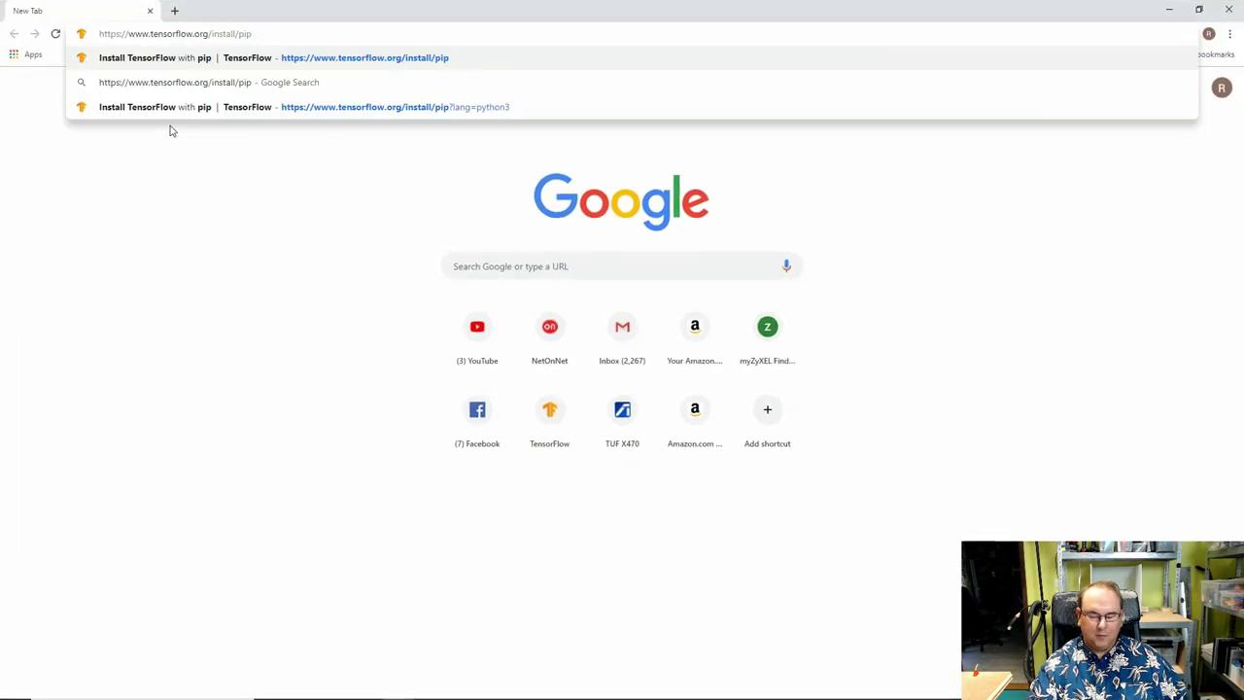
{"action": "key", "text": "Return"}
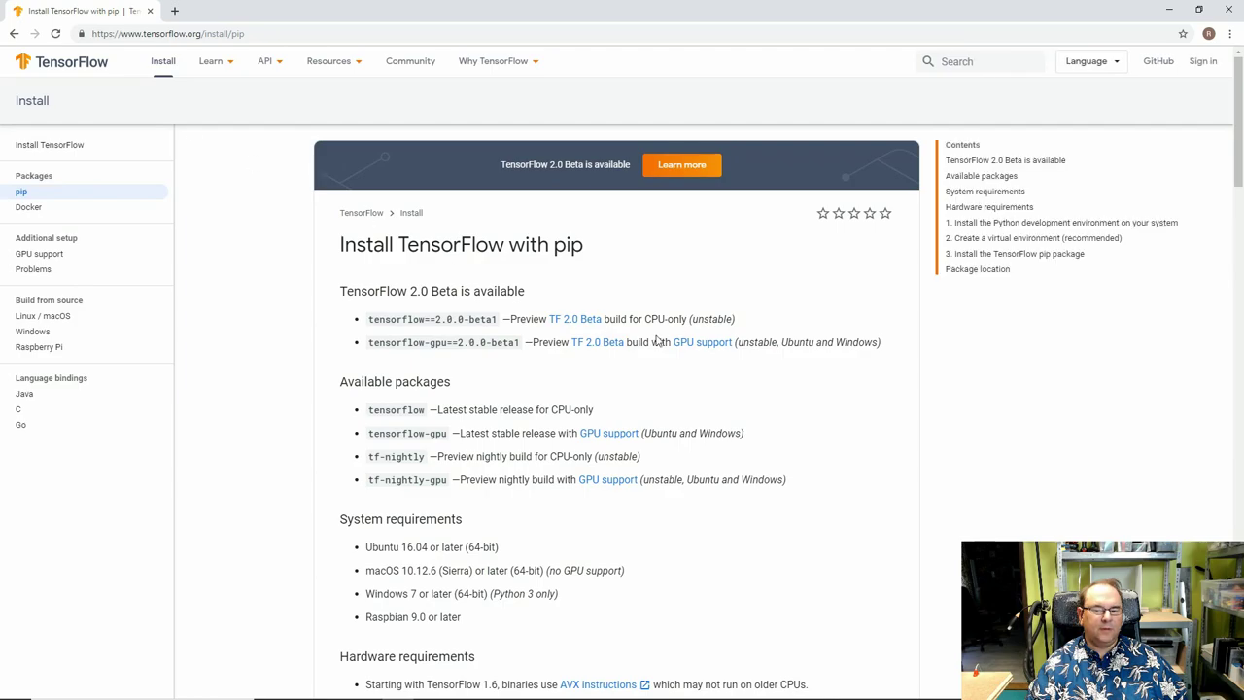
Examine the Windows rows of the Package location table for the Python versions supported by TensorFlow GPU 1.14.
{"action": "scroll", "coordinate": [677, 335], "scroll_direction": "down", "scroll_amount": 12}
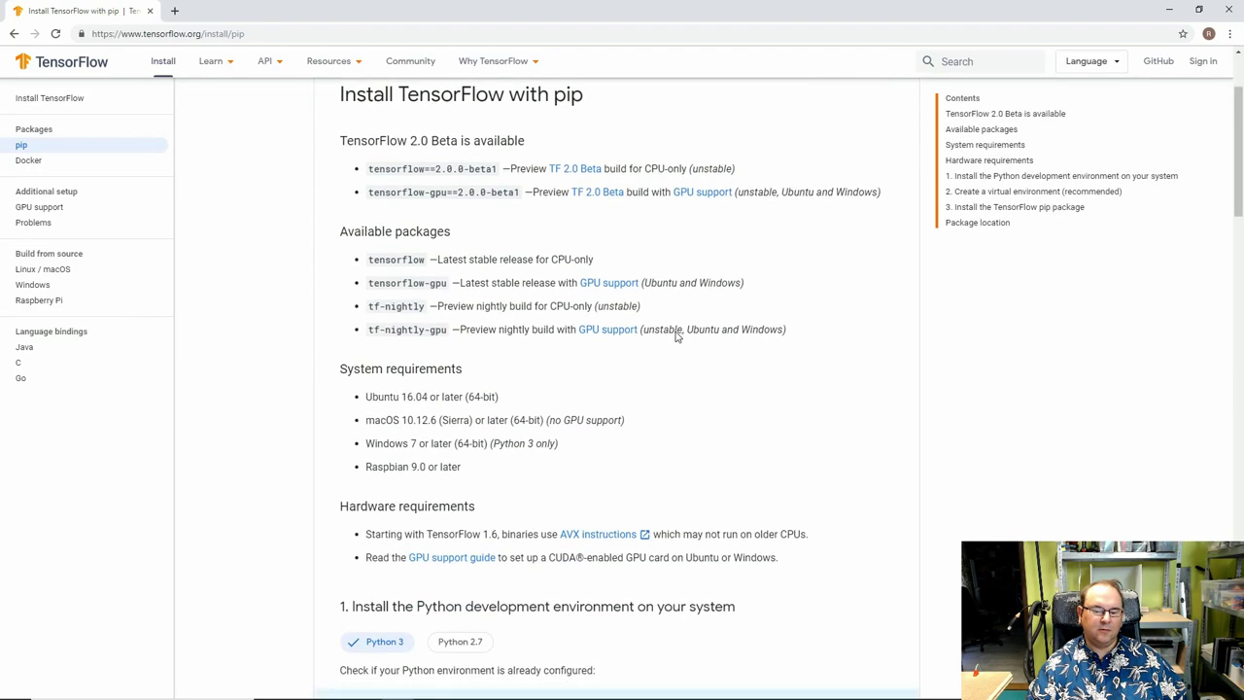
{"action": "scroll", "coordinate": [677, 332], "scroll_direction": "down", "scroll_amount": 15}
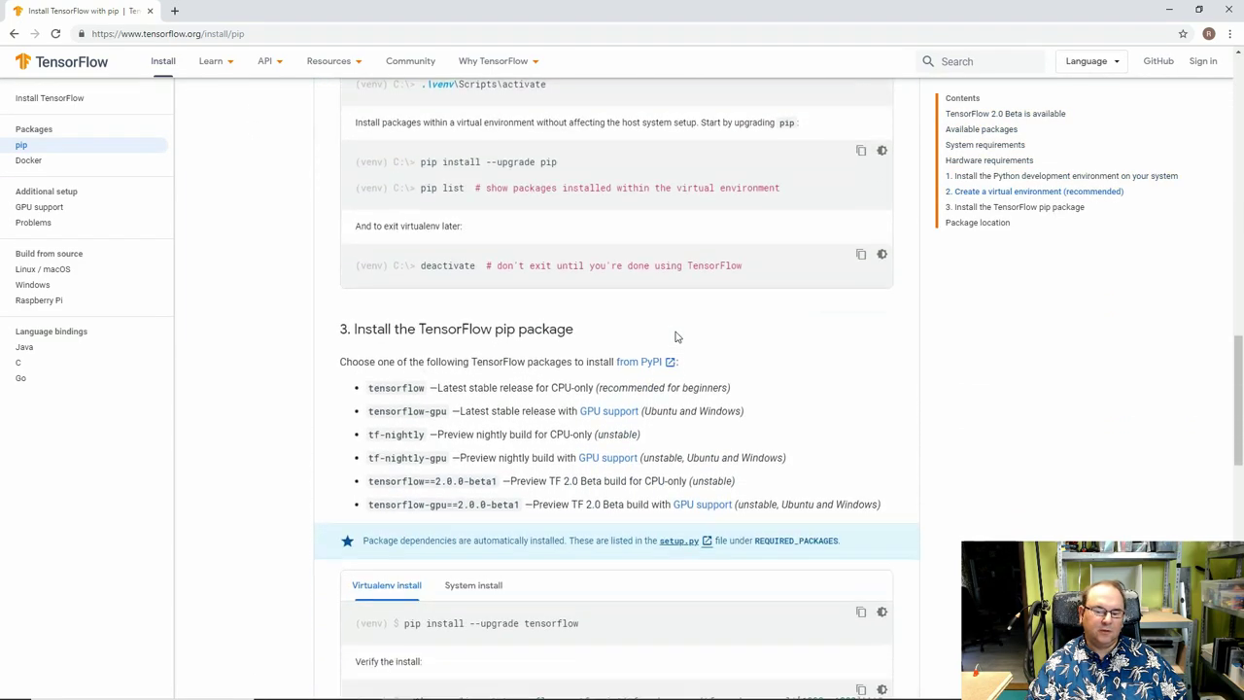
{"action": "scroll", "coordinate": [677, 337], "scroll_direction": "down", "scroll_amount": 2}
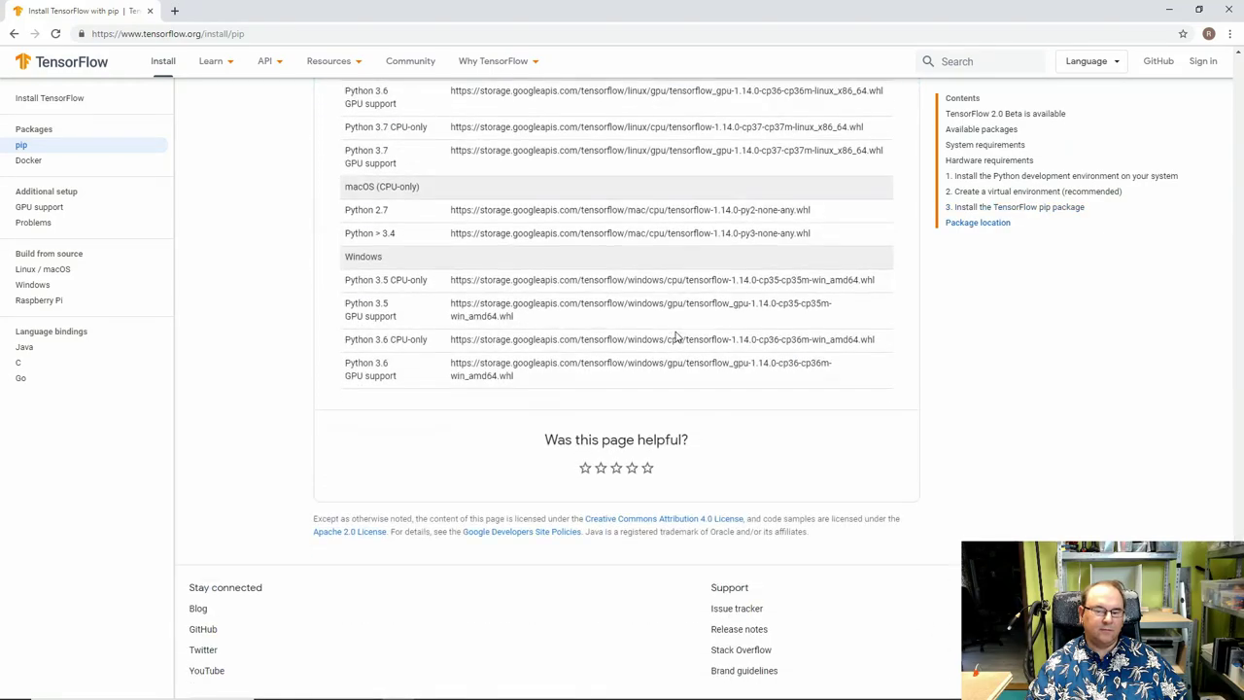
{"action": "scroll", "coordinate": [510, 291], "scroll_direction": "up", "scroll_amount": 4}
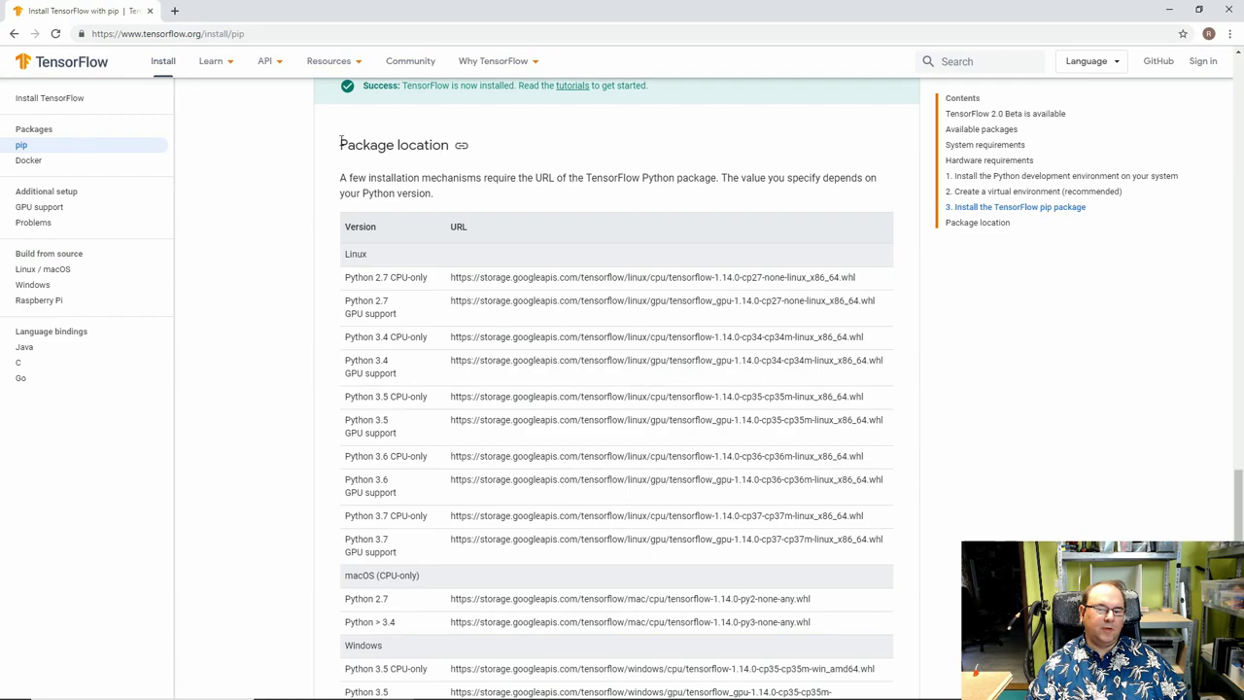
{"action": "left_click_drag", "start_coordinate": [343, 144], "coordinate": [514, 146]}
{"action": "scroll", "coordinate": [474, 468], "scroll_direction": "down", "scroll_amount": 4}
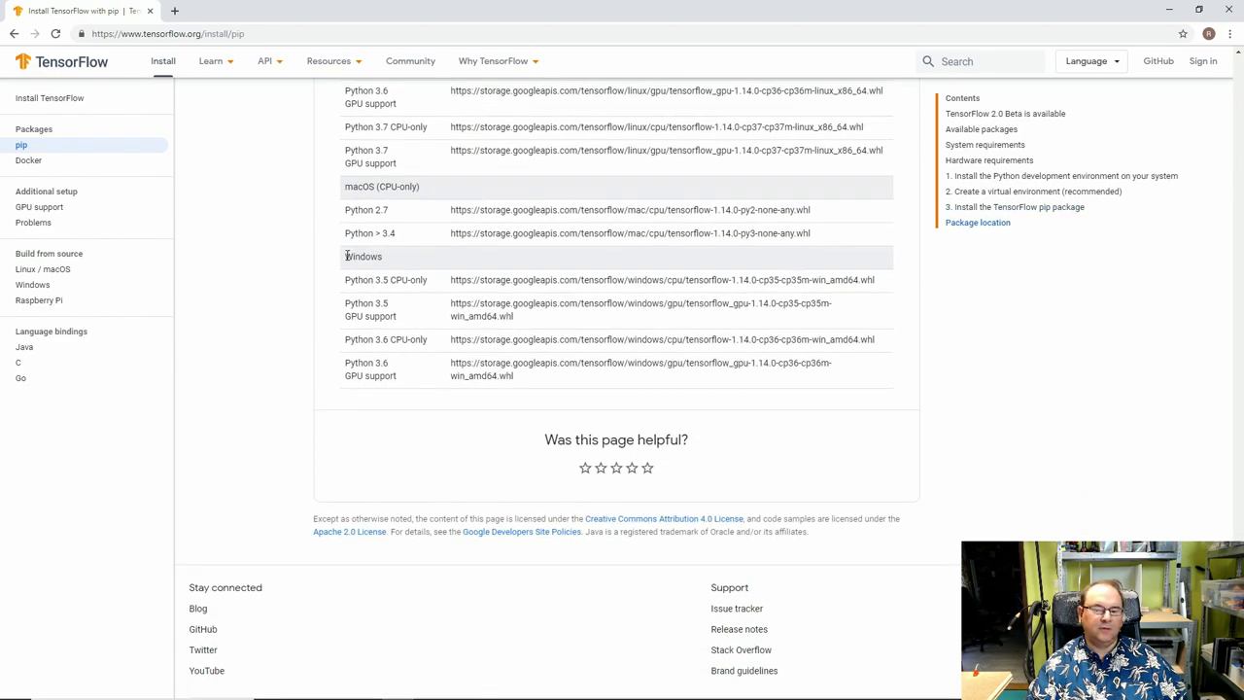
{"action": "left_click_drag", "start_coordinate": [346, 257], "coordinate": [410, 259]}
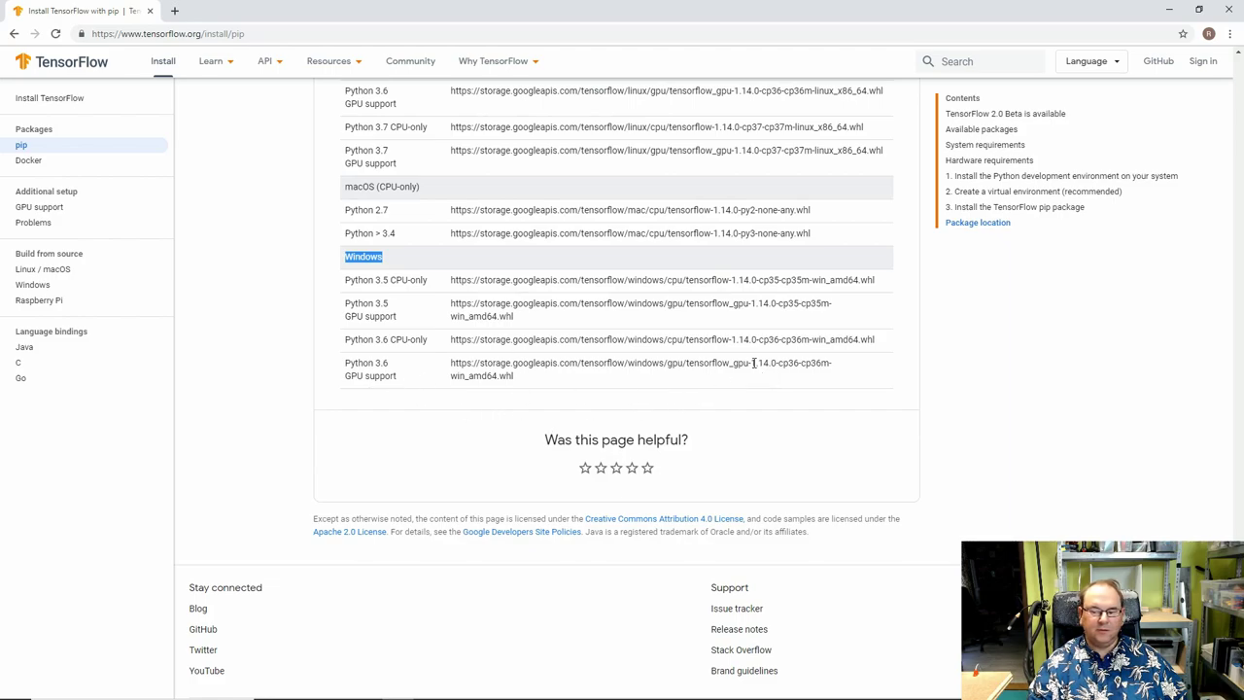
{"action": "left_click_drag", "start_coordinate": [752, 362], "coordinate": [770, 363]}
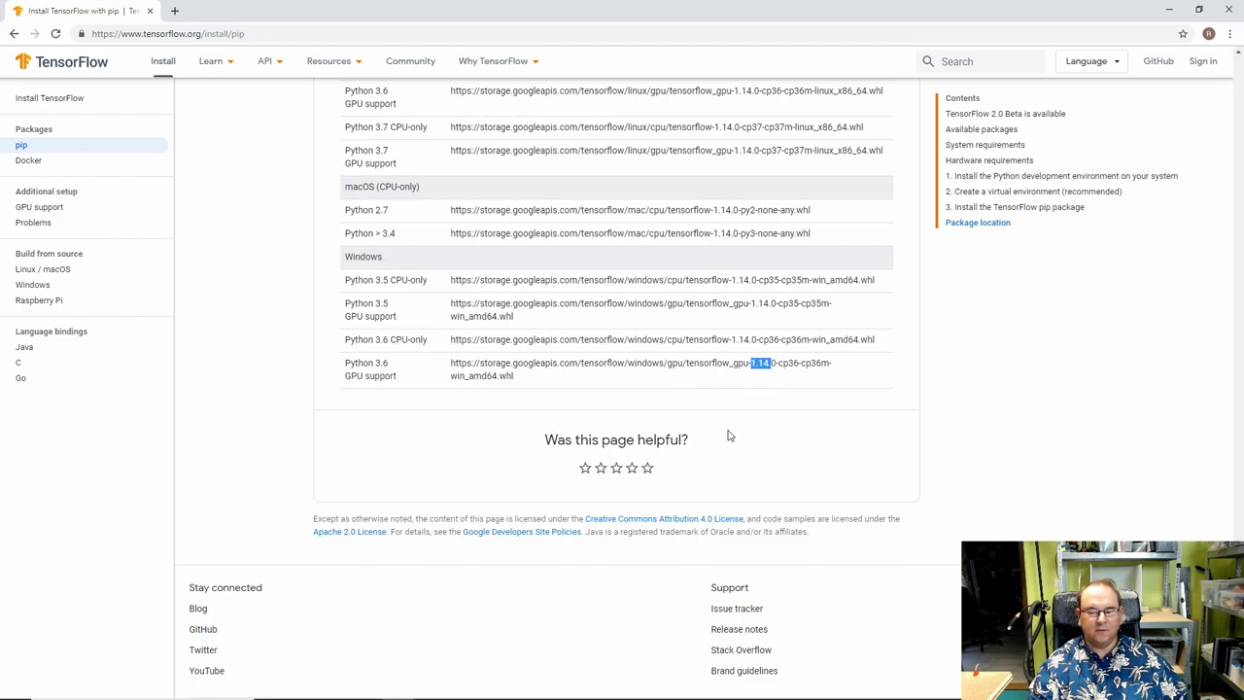
Minimize Chrome to return to the notes and highlight the excluded Python version 3.7.x in the Installing section.
{"action": "left_click", "coordinate": [449, 453]}
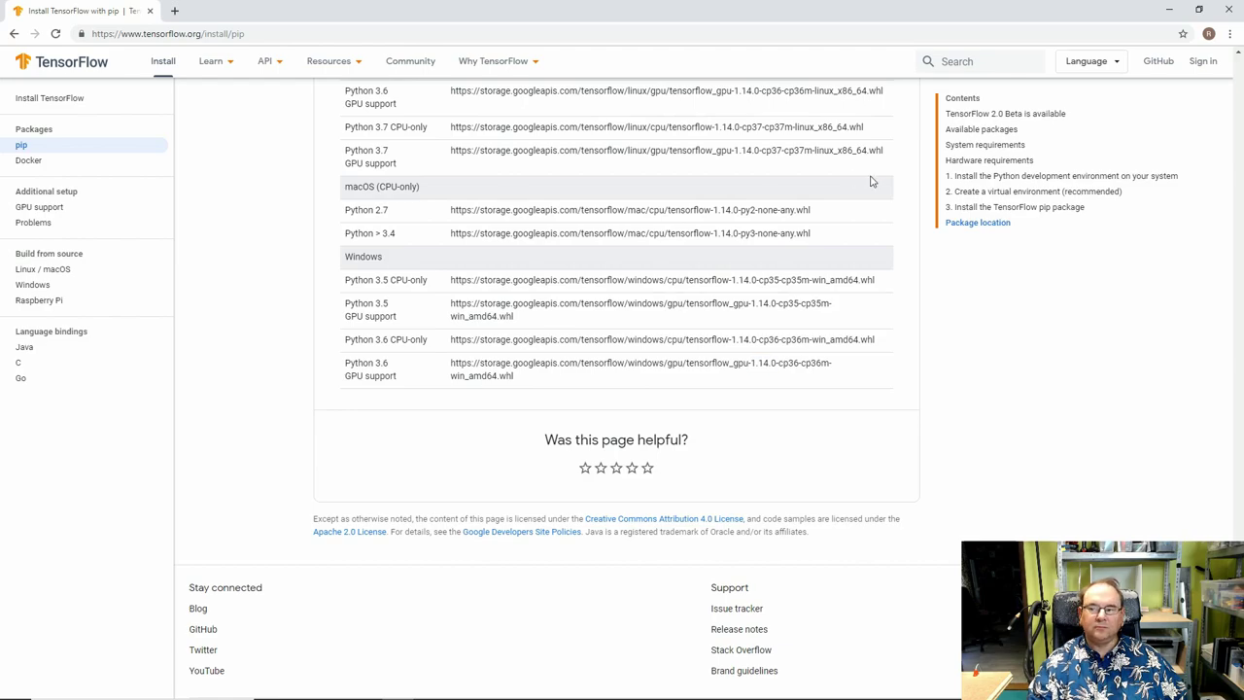
{"action": "left_click", "coordinate": [1169, 10]}
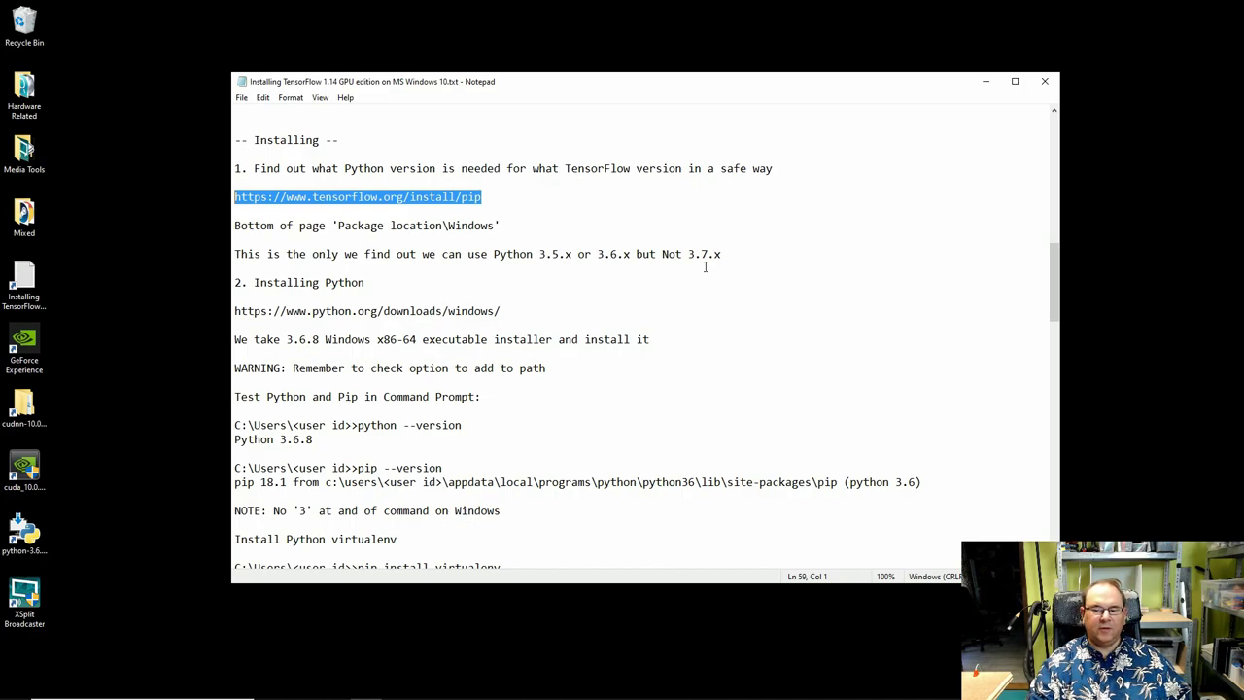
{"action": "left_click_drag", "start_coordinate": [688, 254], "coordinate": [734, 255]}
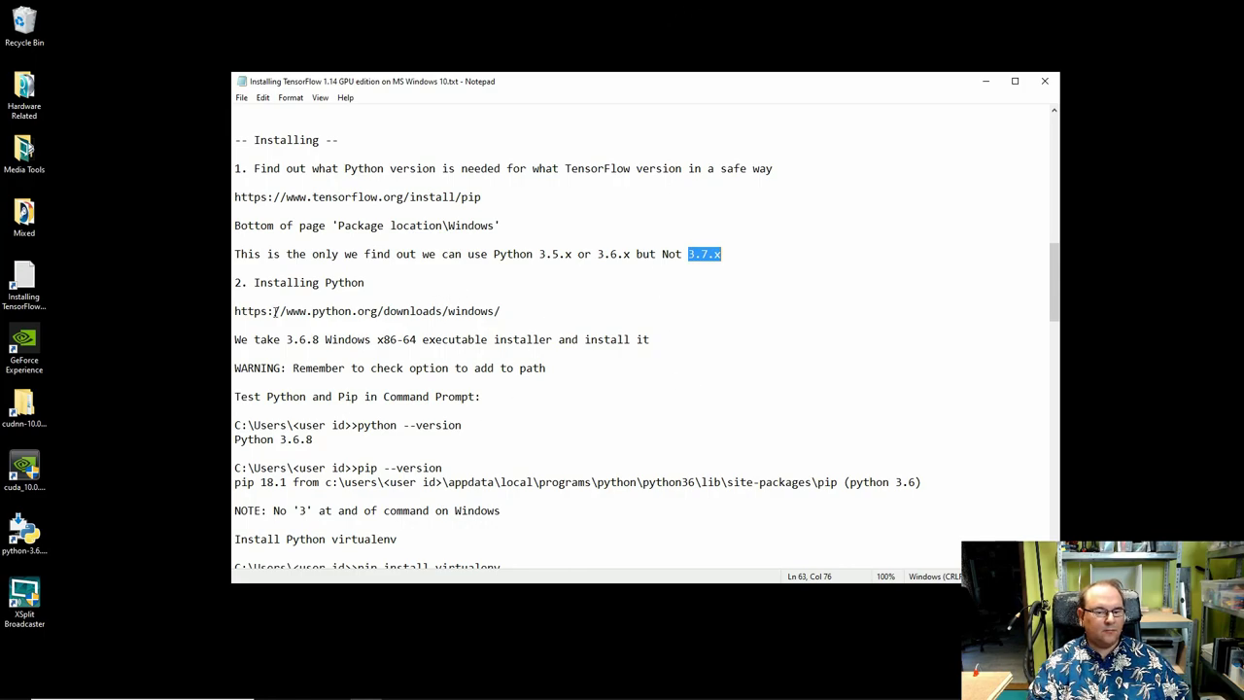
Highlight the Python download address and the 3.6.8 version in the Installing Python section to review which installer is needed.
{"action": "left_click", "coordinate": [235, 311]}
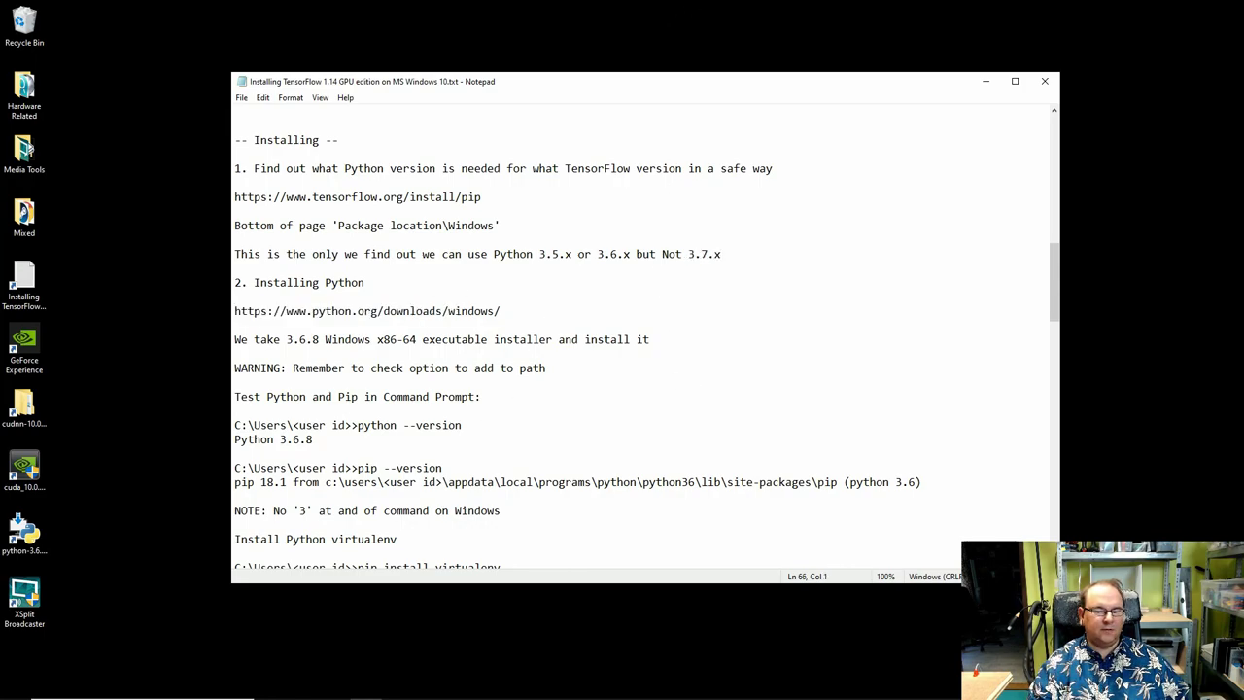
{"action": "left_click_drag", "start_coordinate": [235, 311], "coordinate": [500, 311]}
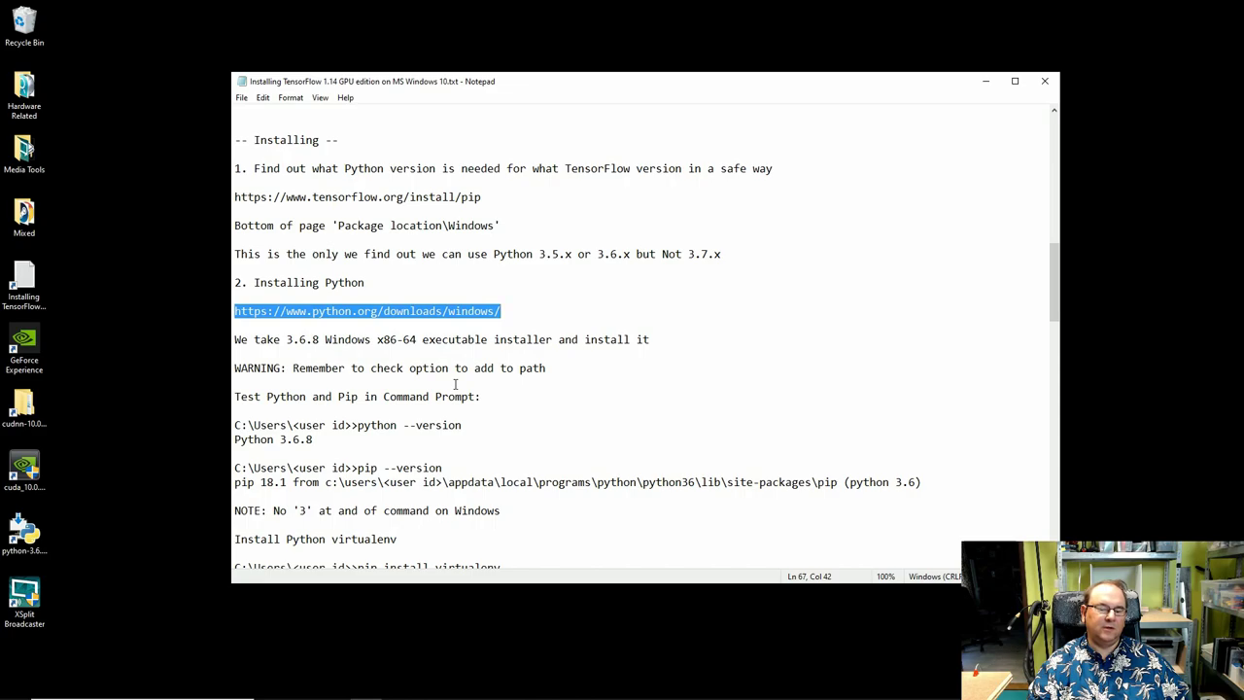
{"action": "left_click", "coordinate": [367, 354]}
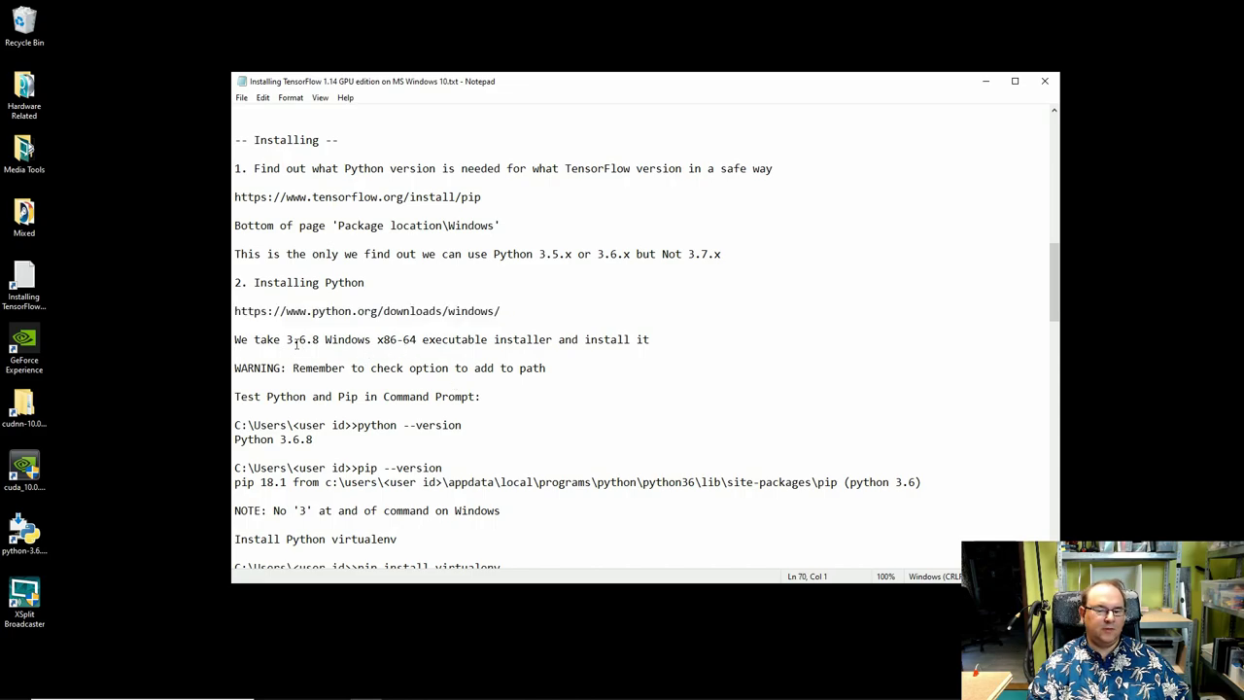
{"action": "left_click_drag", "start_coordinate": [287, 342], "coordinate": [325, 341]}
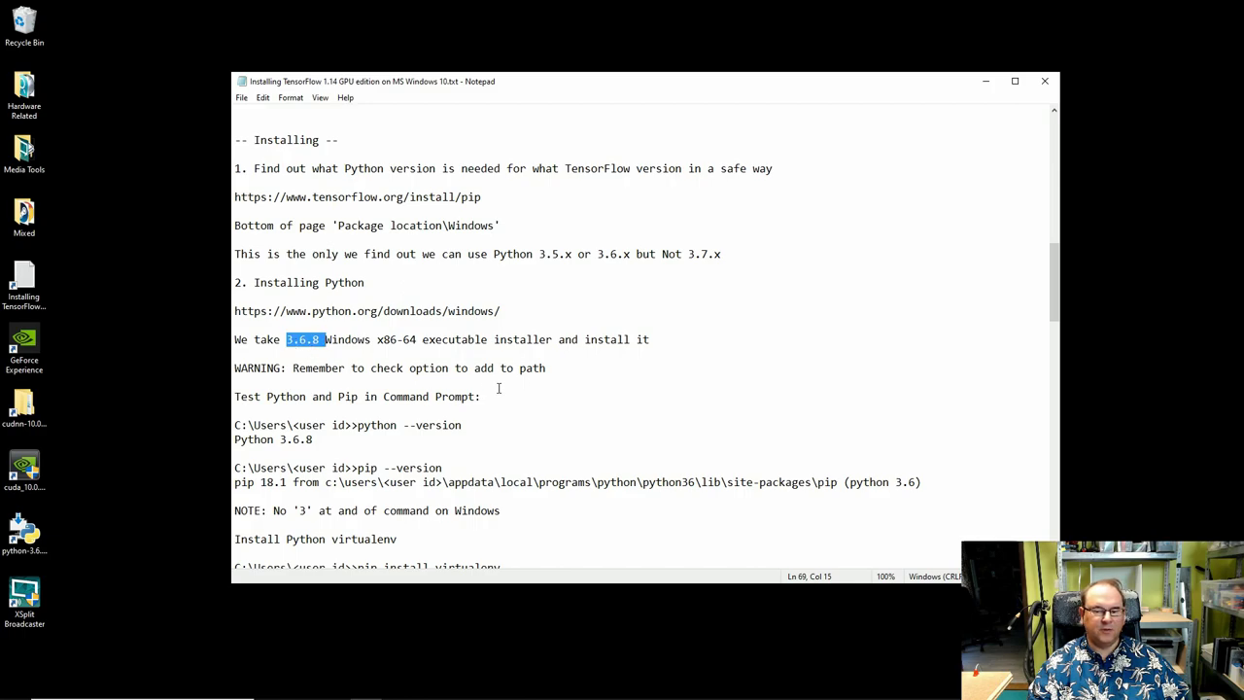
{"action": "left_click_drag", "start_coordinate": [408, 339], "coordinate": [462, 339]}
{"action": "left_click", "coordinate": [738, 354]}
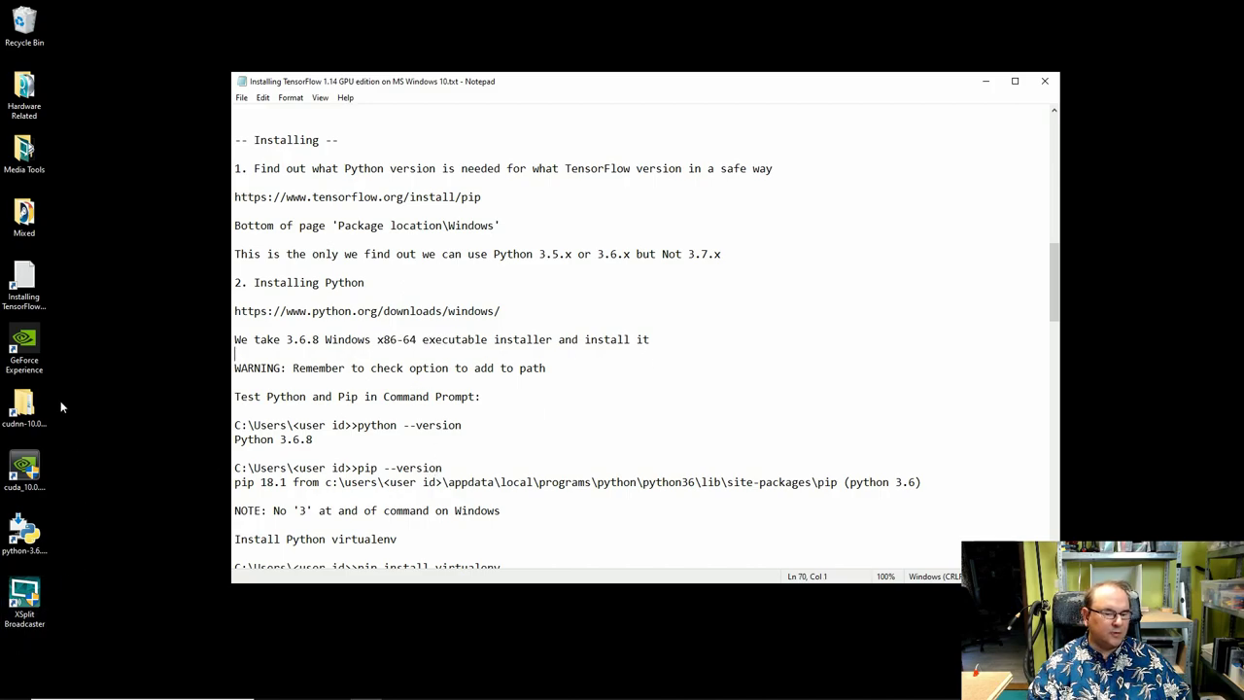
Install Python 3.6.8 (64-bit) from the desktop installer with Python 3.6 added to PATH.
{"action": "double_click", "coordinate": [30, 534]}
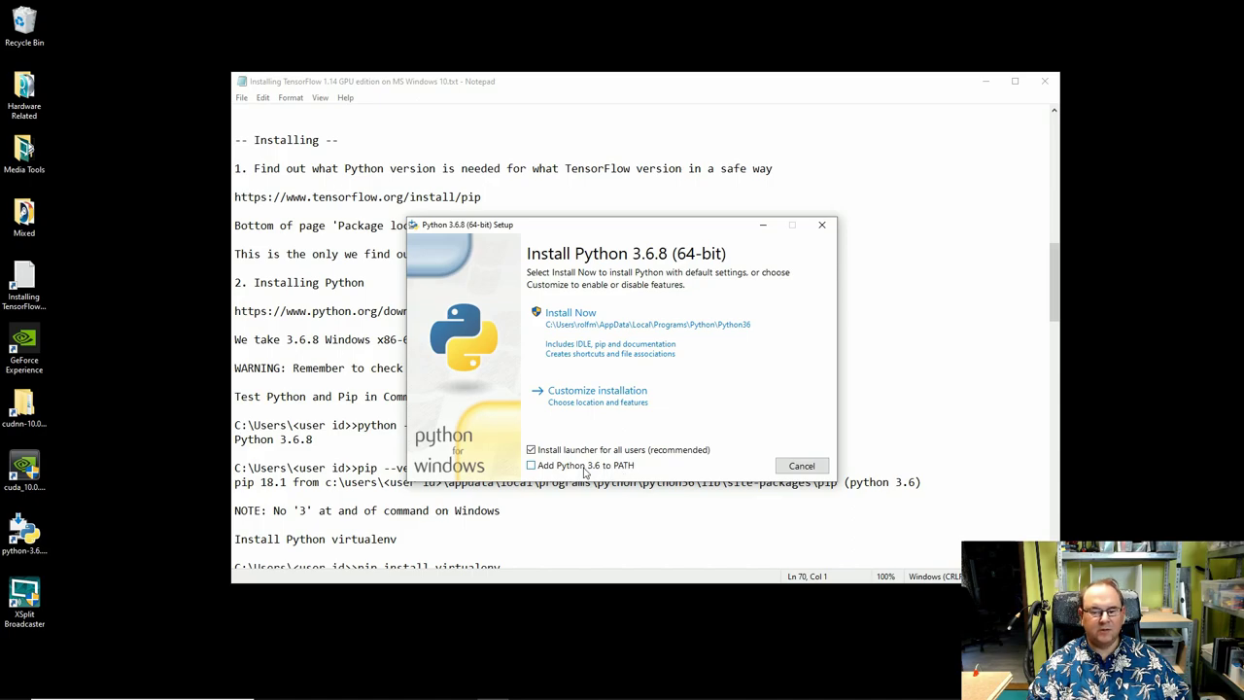
{"action": "left_click", "coordinate": [531, 466]}
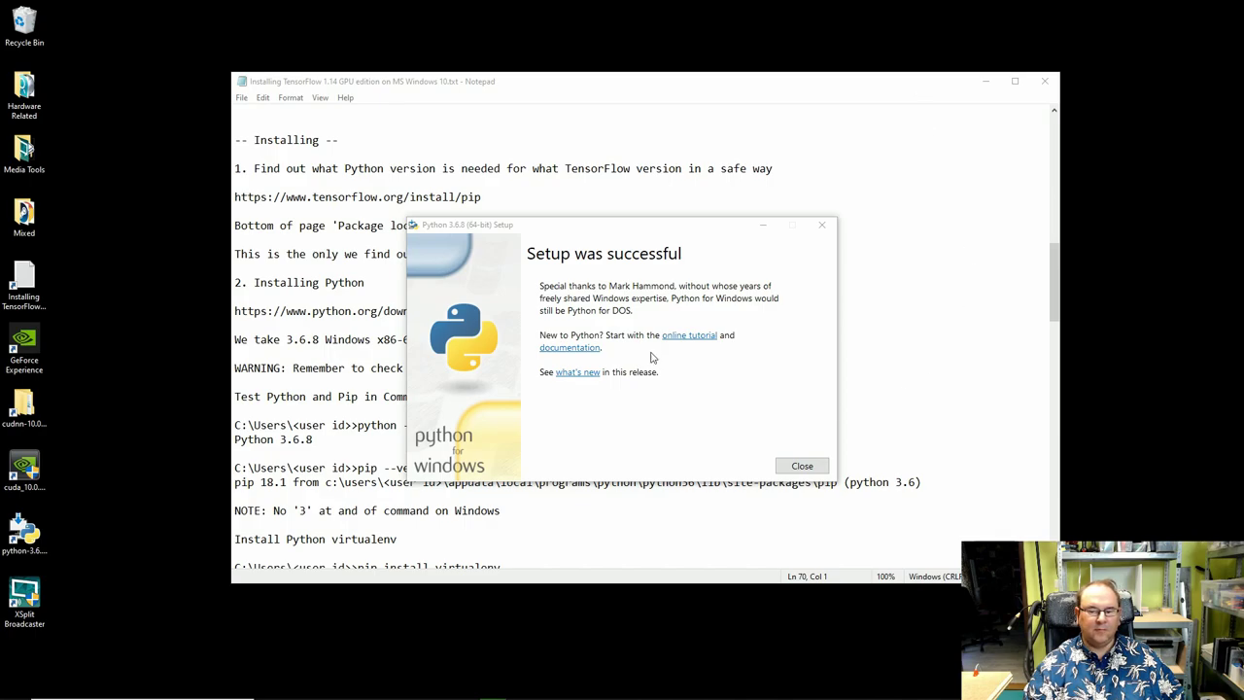
{"action": "left_click", "coordinate": [801, 465]}
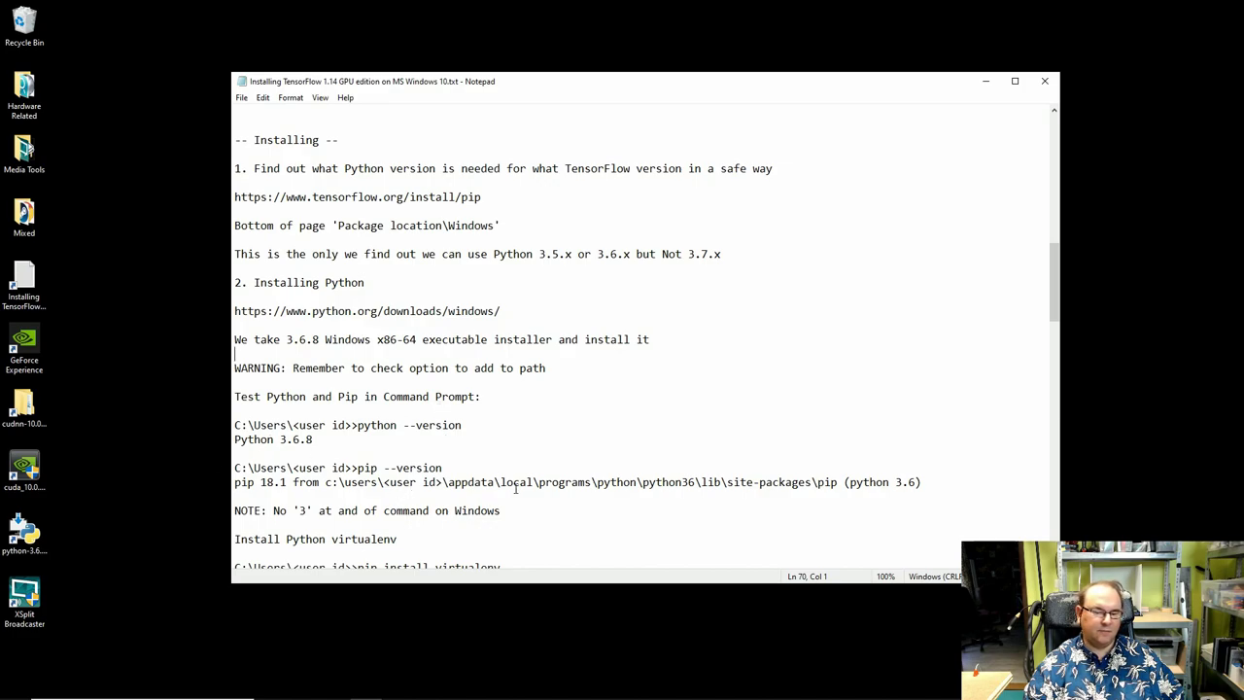
Open a Command Prompt and move its window beside the Python and Pip test commands in the notes.
{"action": "double_click", "coordinate": [342, 398]}
{"action": "left_click", "coordinate": [389, 453]}
{"action": "left_click", "coordinate": [429, 687]}
{"action": "left_click_drag", "start_coordinate": [324, 79], "coordinate": [850, 119]}
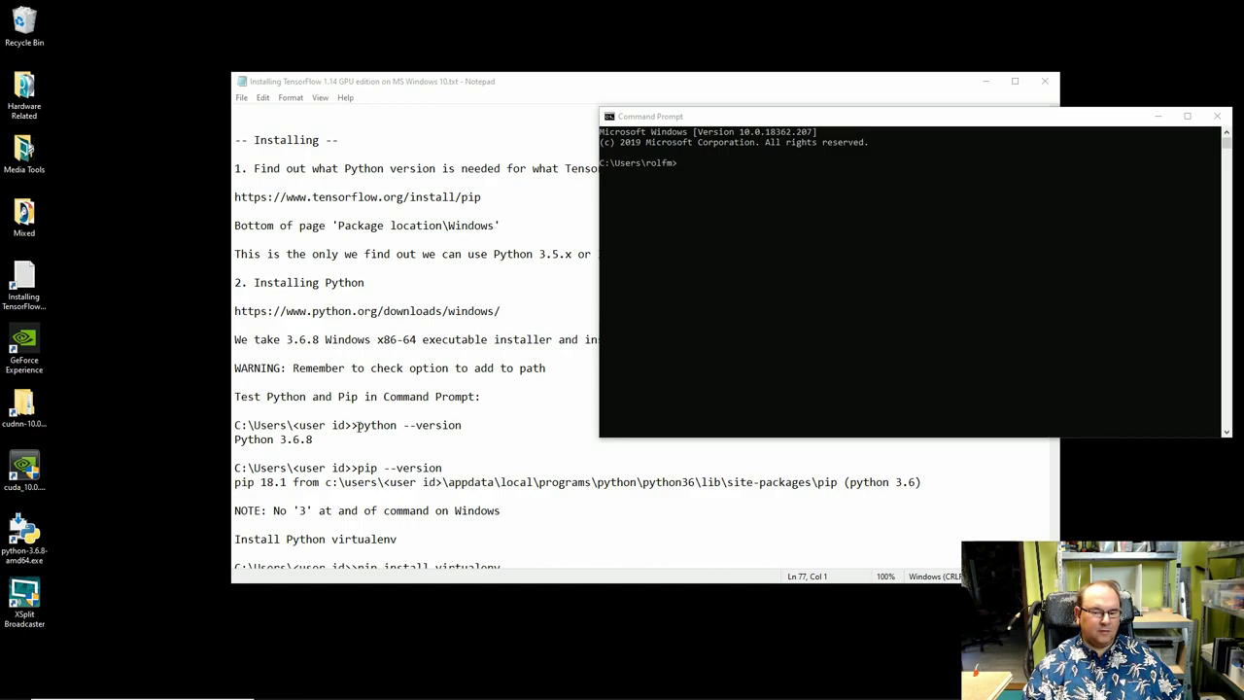
Copy python --version from the notes and run it in the Command Prompt.
{"action": "left_click_drag", "start_coordinate": [358, 425], "coordinate": [463, 425]}
{"action": "right_click", "coordinate": [457, 430]}
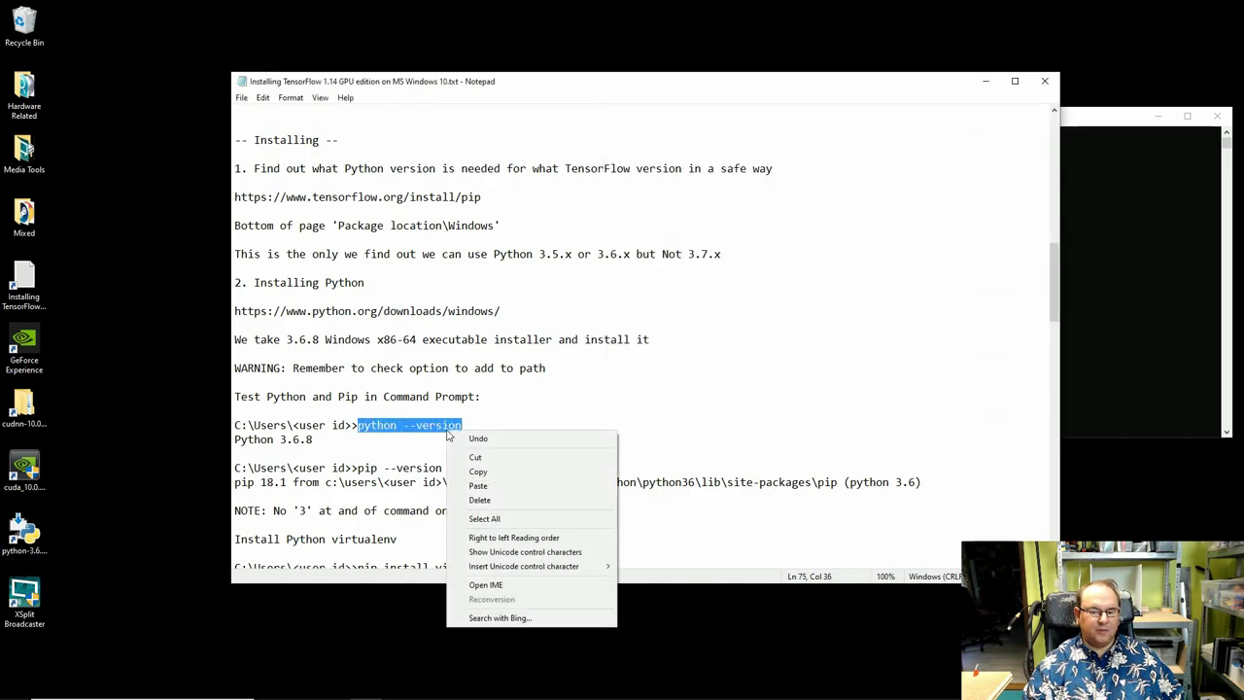
{"action": "left_click", "coordinate": [481, 473]}
{"action": "left_click", "coordinate": [1169, 183]}
{"action": "right_click", "coordinate": [791, 175]}
{"action": "key", "text": "Return"}
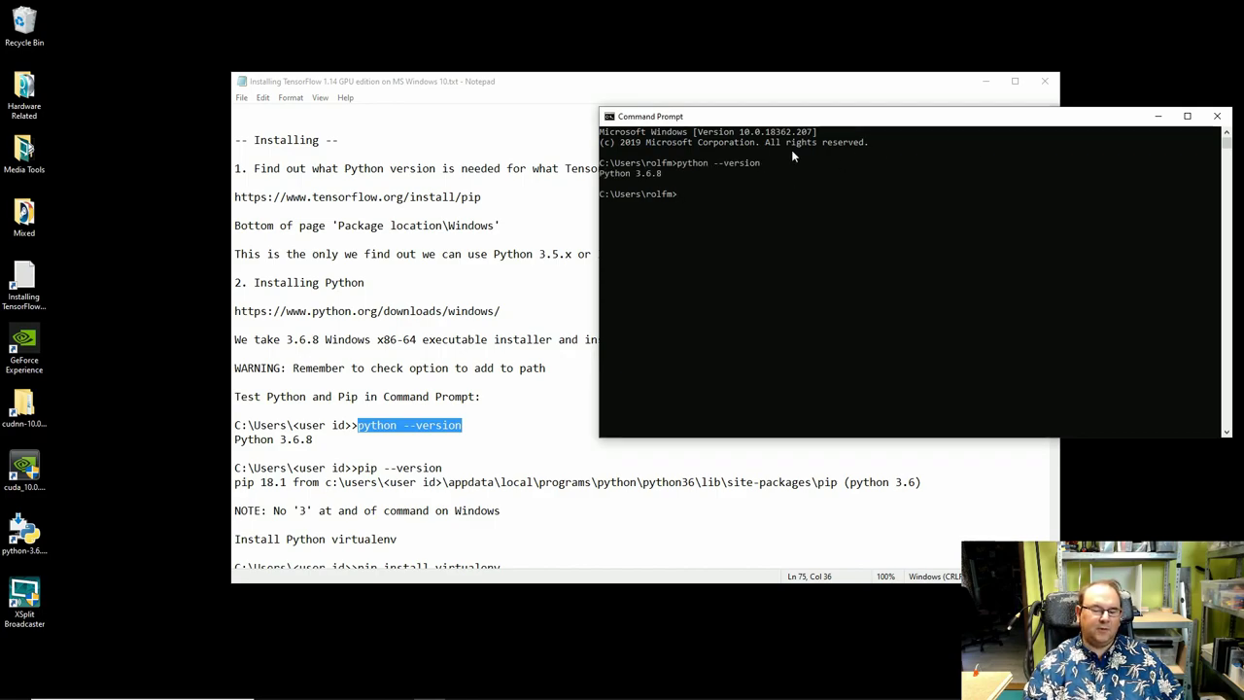
Copy pip --version from the notes and run it in the Command Prompt.
{"action": "left_click_drag", "start_coordinate": [358, 468], "coordinate": [442, 468]}
{"action": "right_click", "coordinate": [418, 469]}
{"action": "left_click", "coordinate": [444, 509]}
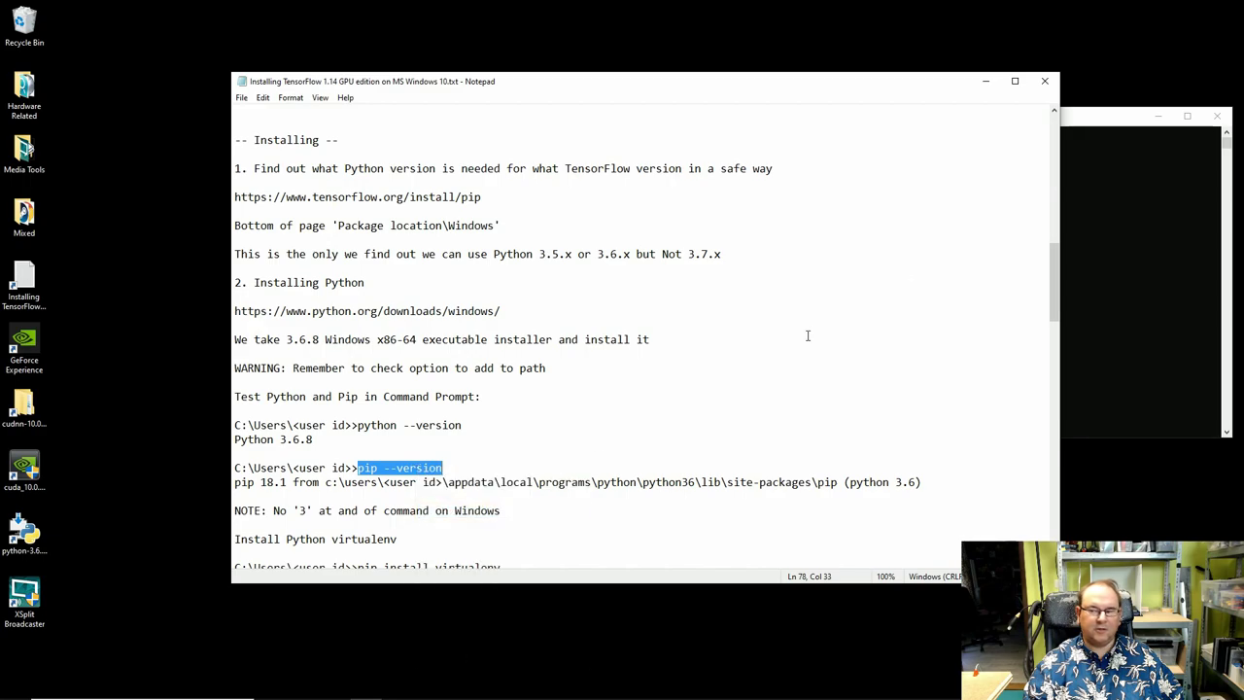
{"action": "left_click", "coordinate": [1132, 213]}
{"action": "right_click", "coordinate": [869, 249]}
{"action": "key", "text": "Return"}
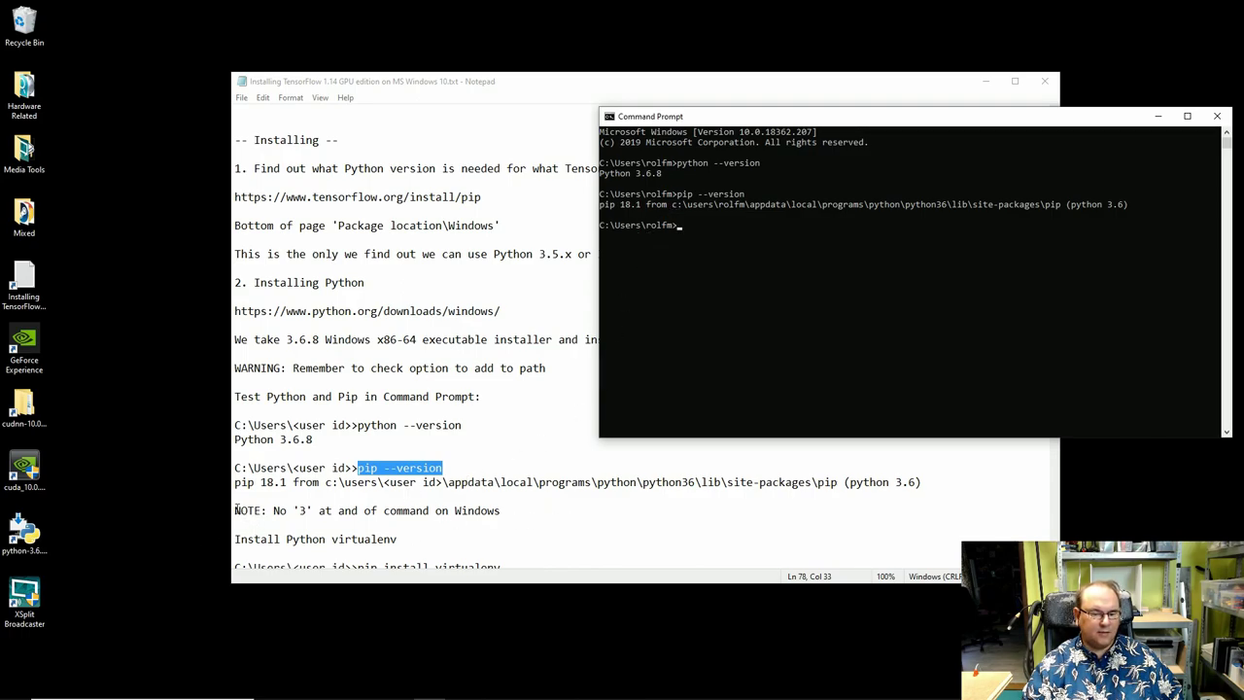
Highlight the note about omitting '3' from commands on Windows and the Install Python virtualenv line.
{"action": "left_click_drag", "start_coordinate": [234, 510], "coordinate": [507, 512]}
{"action": "scroll", "coordinate": [572, 452], "scroll_direction": "down", "scroll_amount": 4}
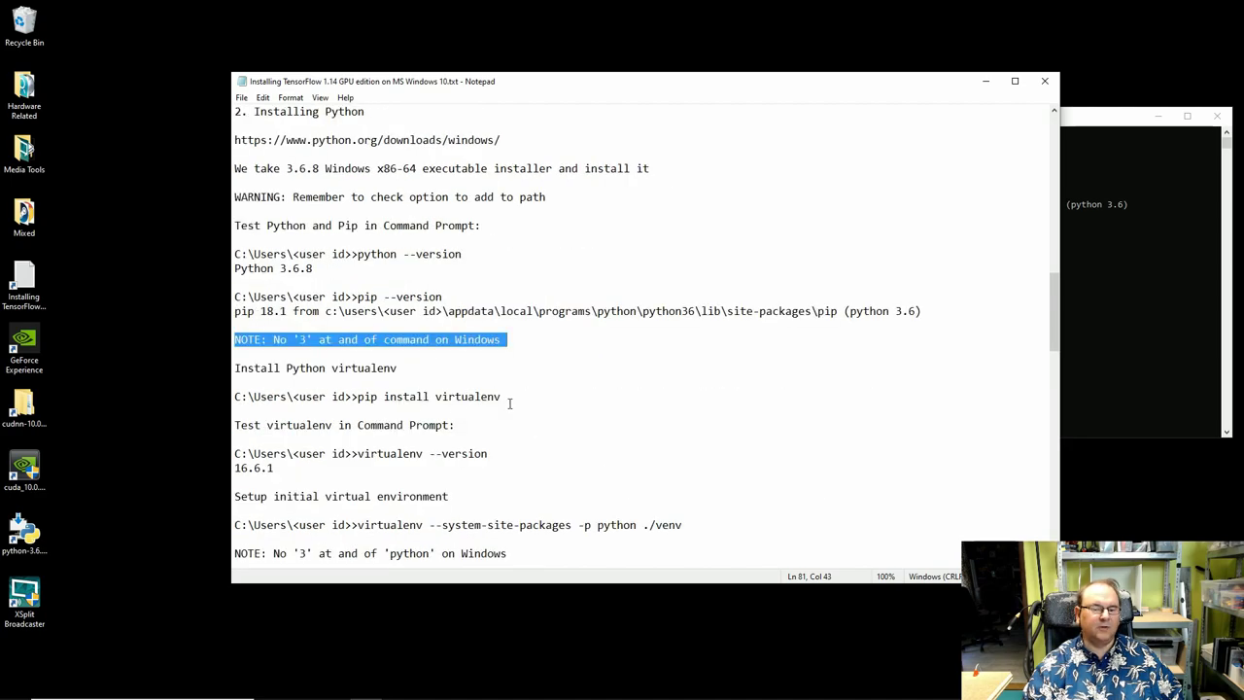
{"action": "scroll", "coordinate": [509, 403], "scroll_direction": "down", "scroll_amount": 2}
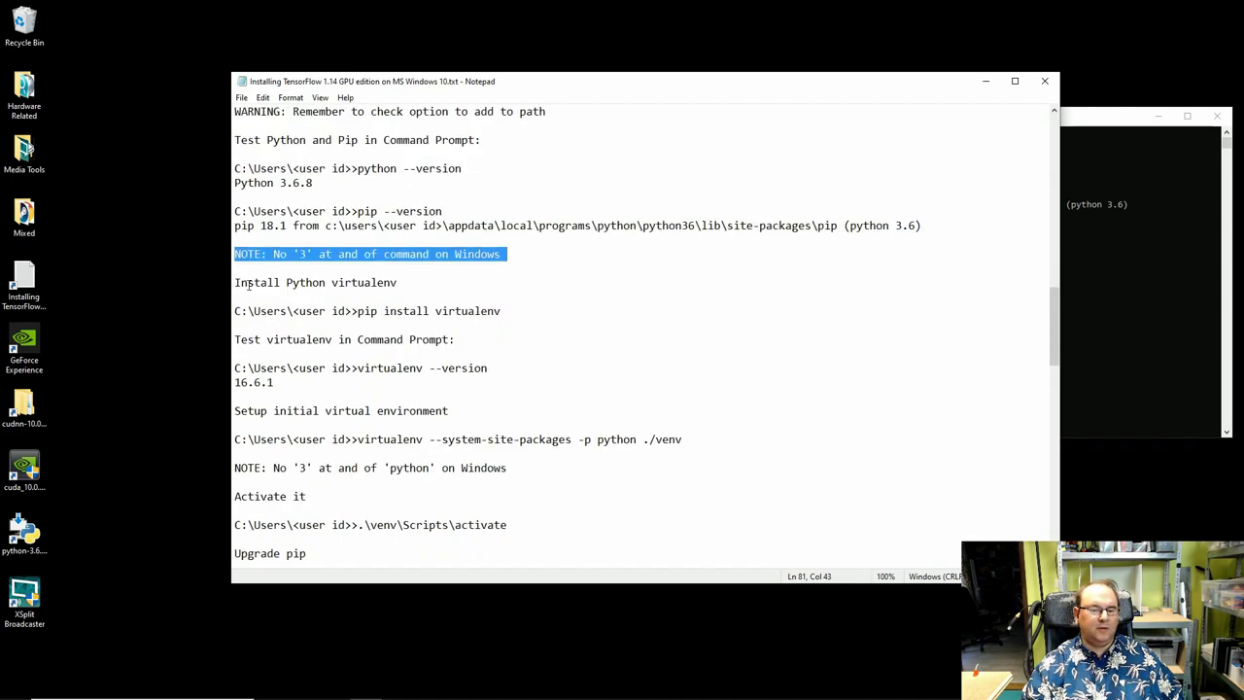
{"action": "left_click_drag", "start_coordinate": [235, 283], "coordinate": [403, 283]}
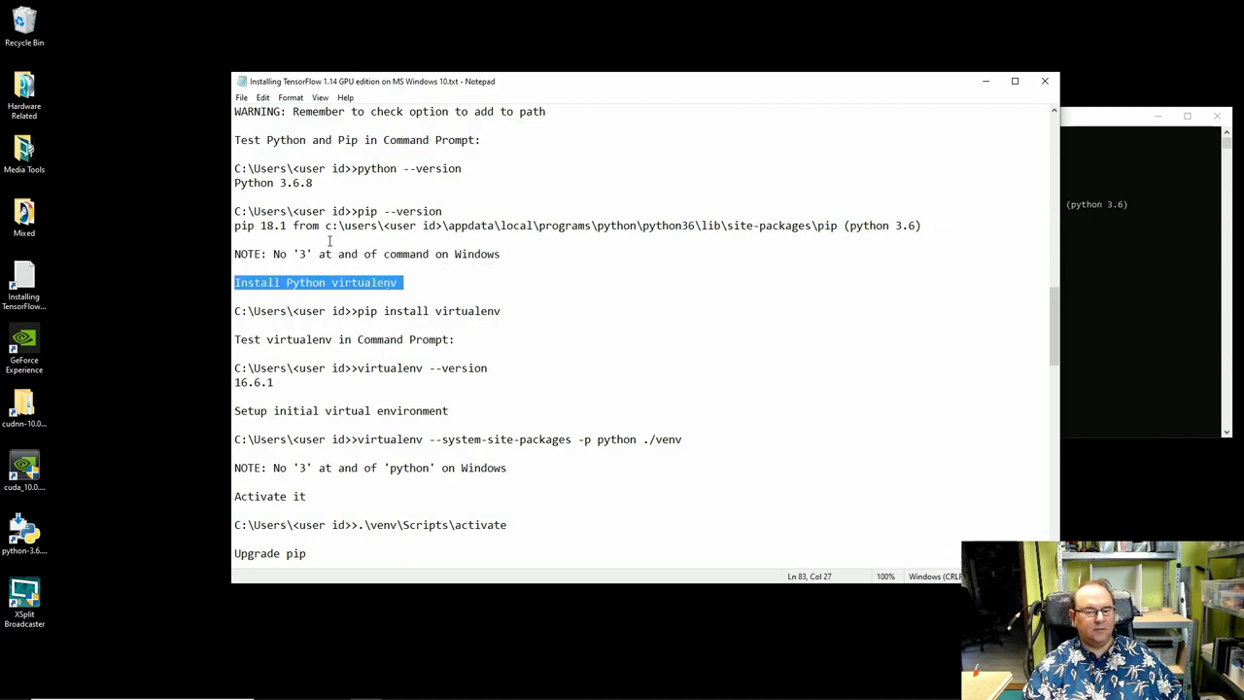
Copy pip install virtualenv from the notes and run it in the Command Prompt.
{"action": "left_click", "coordinate": [432, 318]}
{"action": "left_click_drag", "start_coordinate": [357, 311], "coordinate": [501, 311]}
{"action": "right_click", "coordinate": [473, 311]}
{"action": "left_click", "coordinate": [500, 349]}
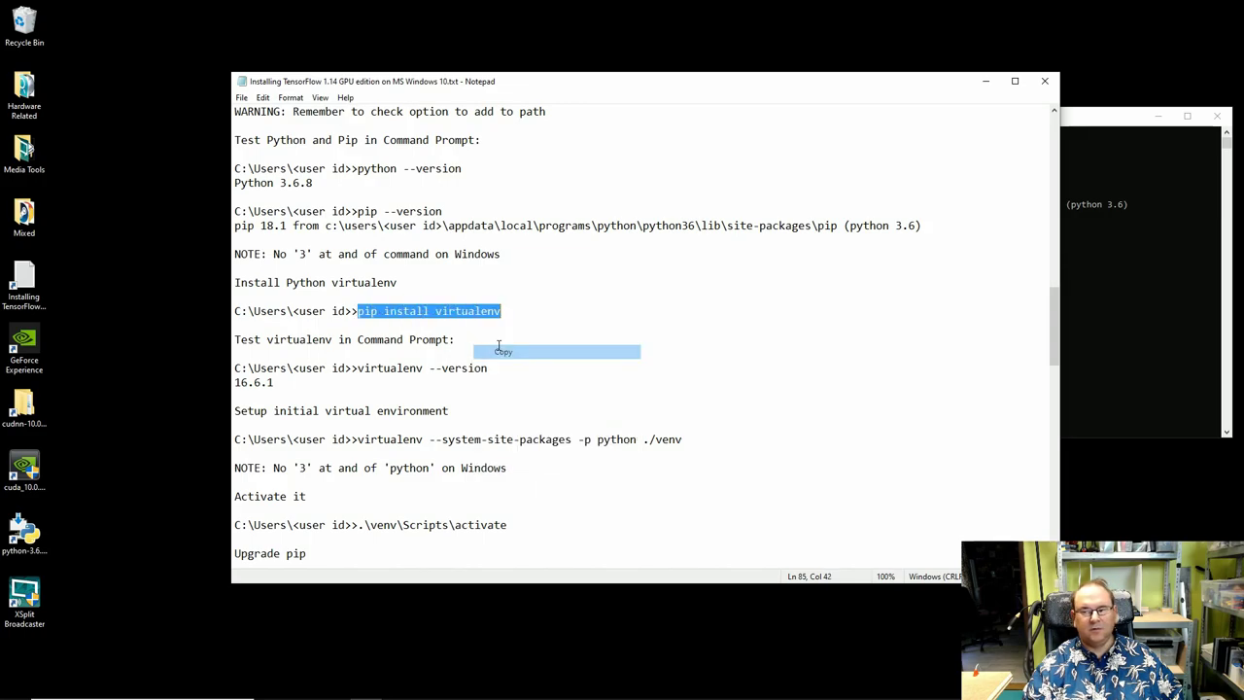
{"action": "left_click", "coordinate": [1071, 123]}
{"action": "right_click", "coordinate": [736, 257]}
{"action": "key", "text": "Return"}
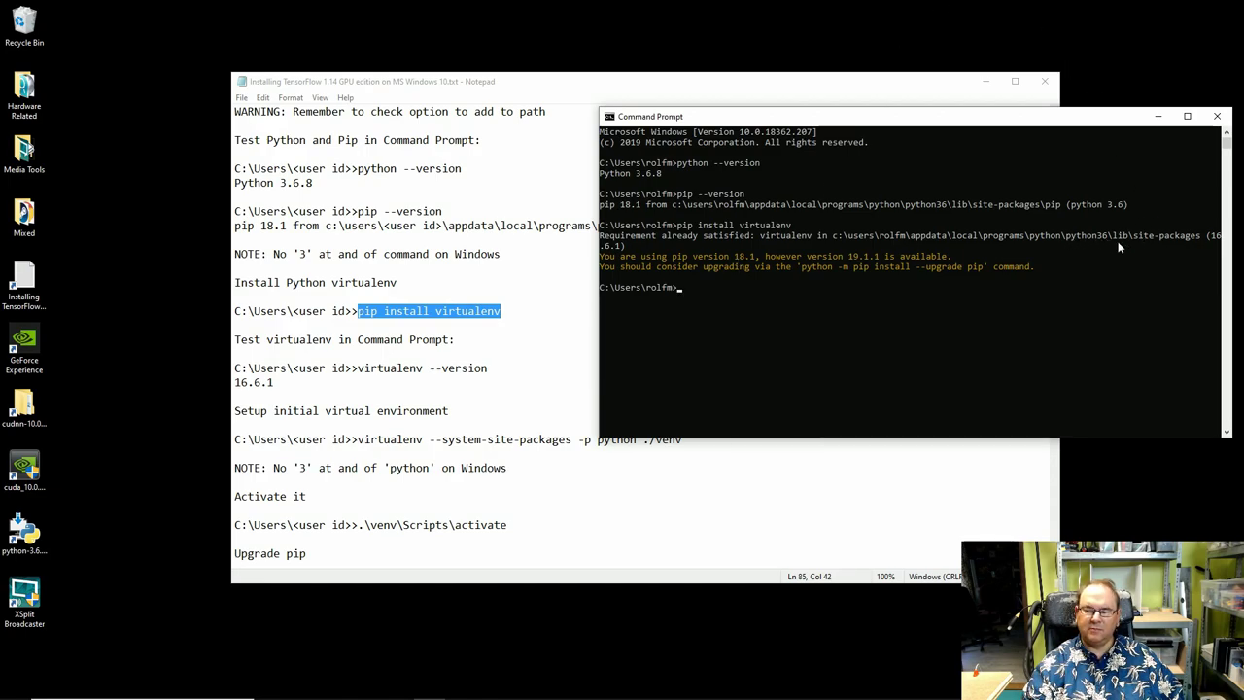
Reposition the Command Prompt window over the notes.
{"action": "left_click_drag", "start_coordinate": [1013, 120], "coordinate": [799, 130]}
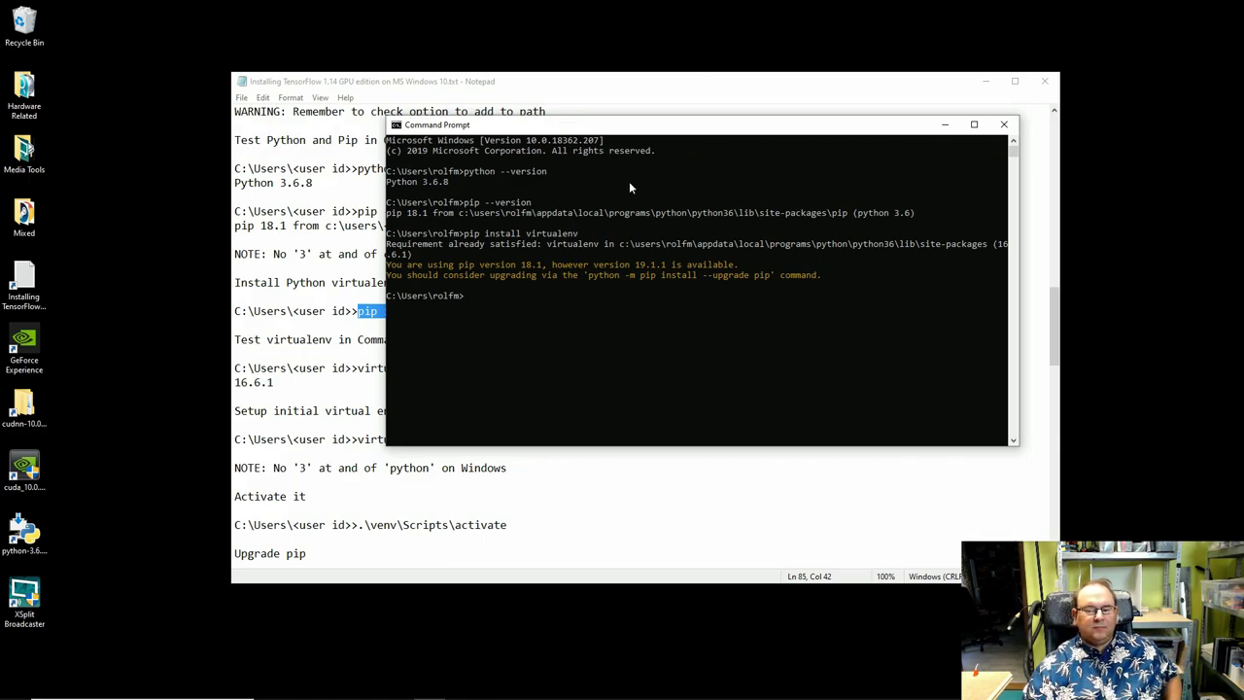
{"action": "left_click_drag", "start_coordinate": [494, 127], "coordinate": [696, 124]}
{"action": "left_click_drag", "start_coordinate": [1022, 128], "coordinate": [950, 111]}
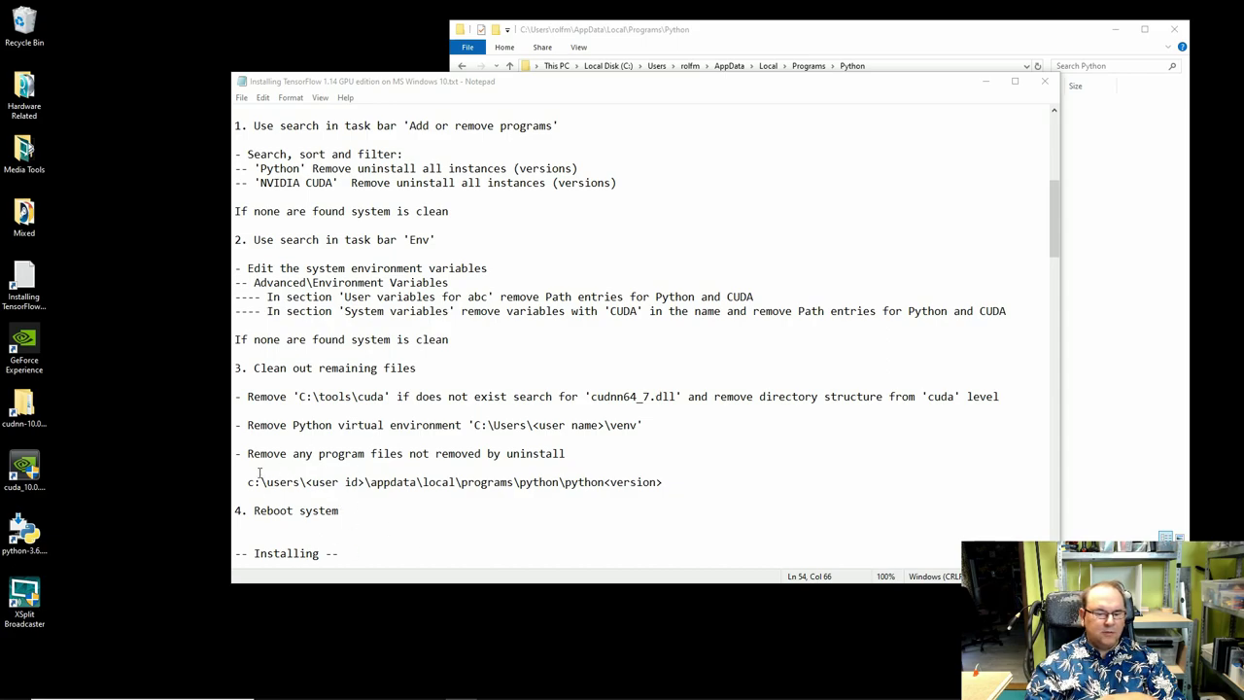
Highlight the instruction and folder path for removing leftover Python program files, and return to the virtualenv commands in the notes.
{"action": "left_click_drag", "start_coordinate": [236, 454], "coordinate": [565, 454]}
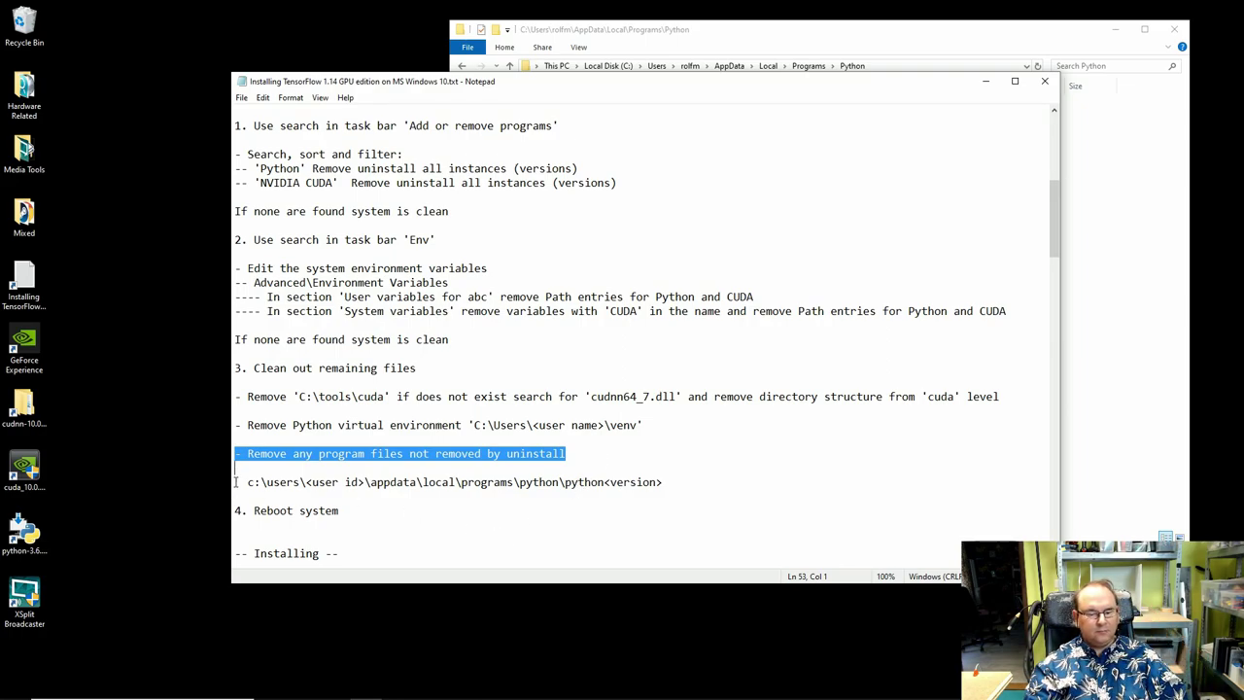
{"action": "key", "text": "Down"}
{"action": "key", "text": "shift+Down"}
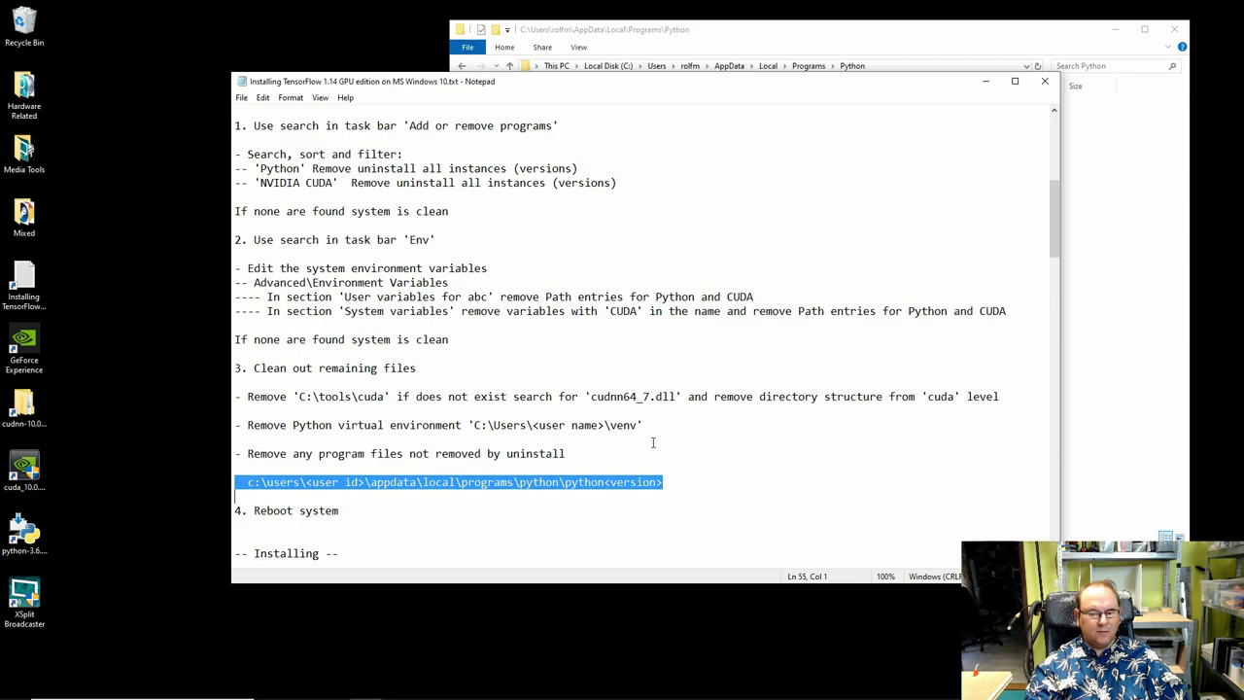
{"action": "left_click", "coordinate": [653, 442]}
{"action": "scroll", "coordinate": [650, 443], "scroll_direction": "down", "scroll_amount": 14}
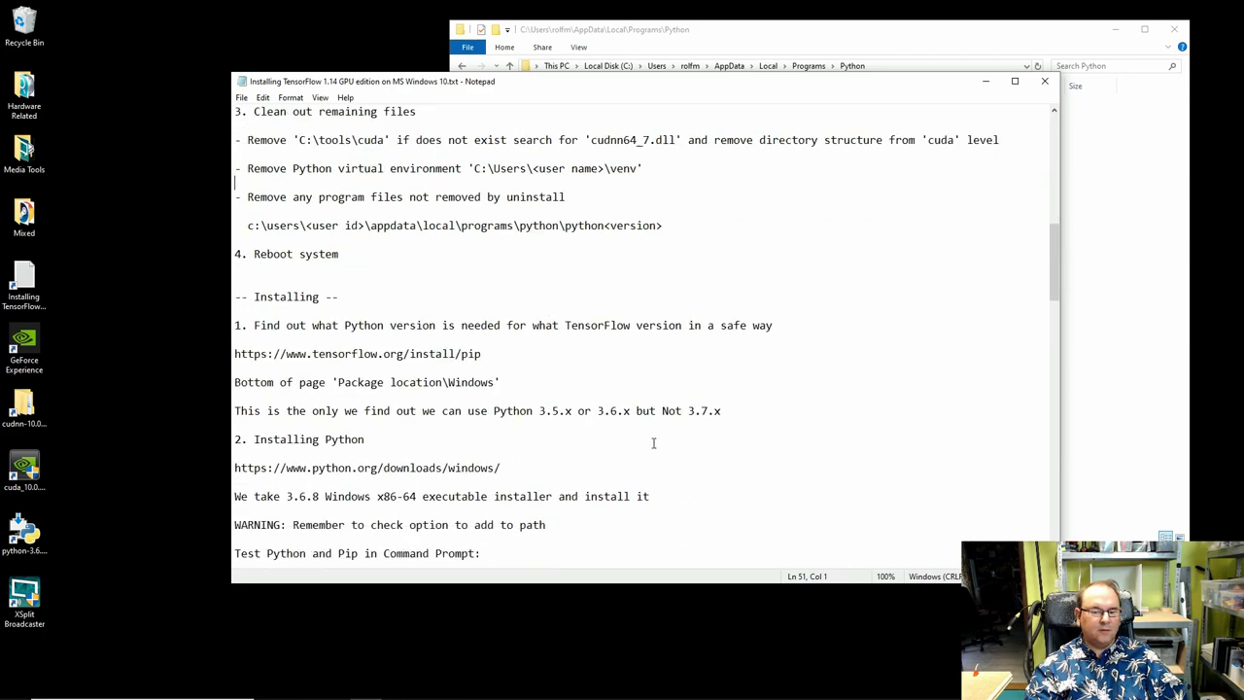
{"action": "scroll", "coordinate": [653, 442], "scroll_direction": "down", "scroll_amount": 1}
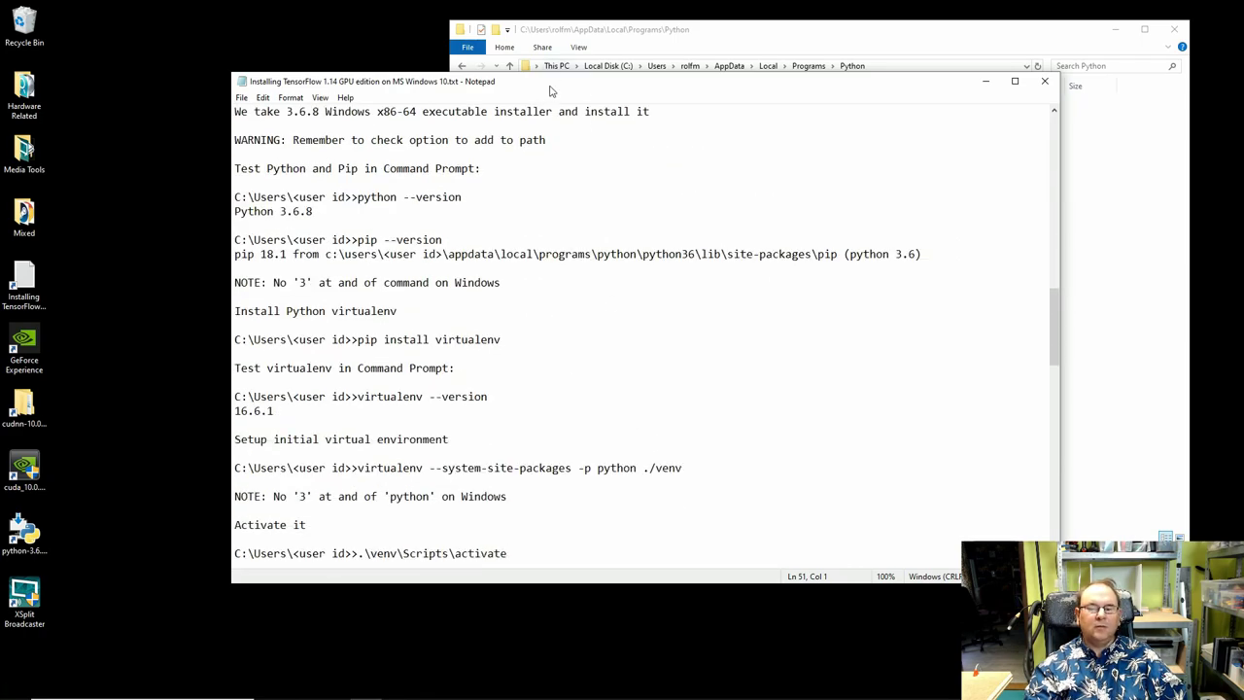
Close the File Explorer window and move the notes aside so the Command Prompt stays reachable.
{"action": "left_click", "coordinate": [1174, 29]}
{"action": "left_click_drag", "start_coordinate": [574, 83], "coordinate": [470, 50]}
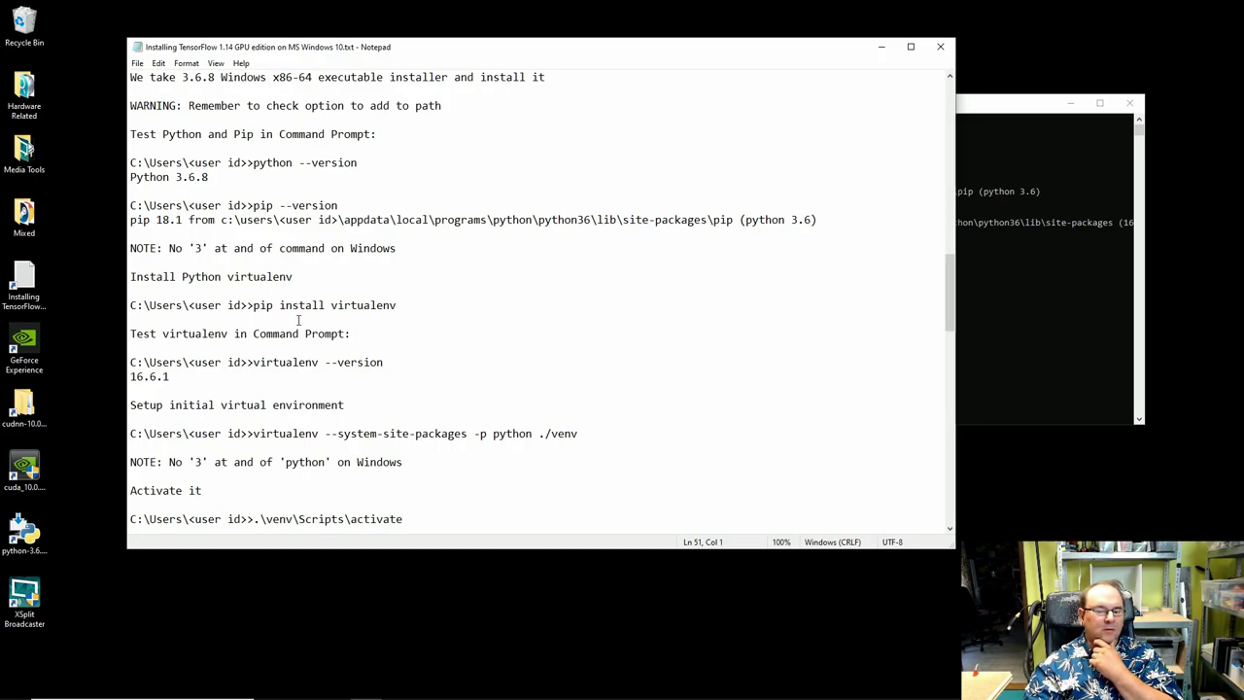
{"action": "left_click", "coordinate": [974, 229]}
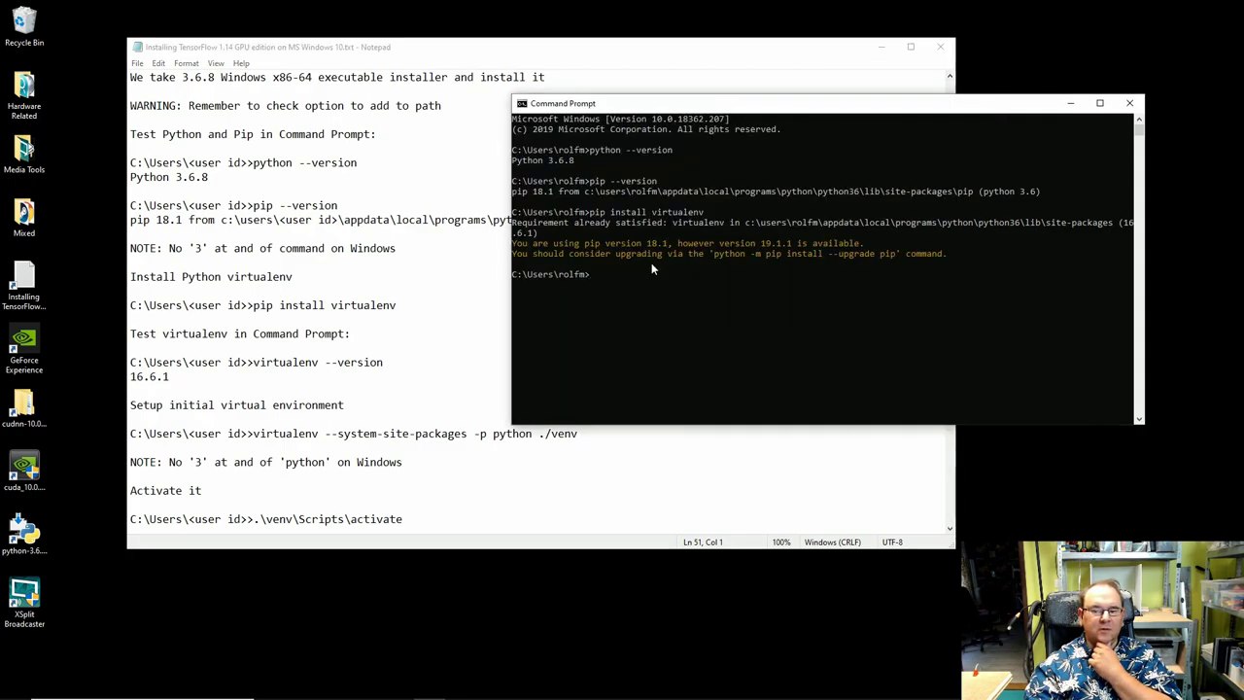
{"action": "left_click", "coordinate": [439, 54]}
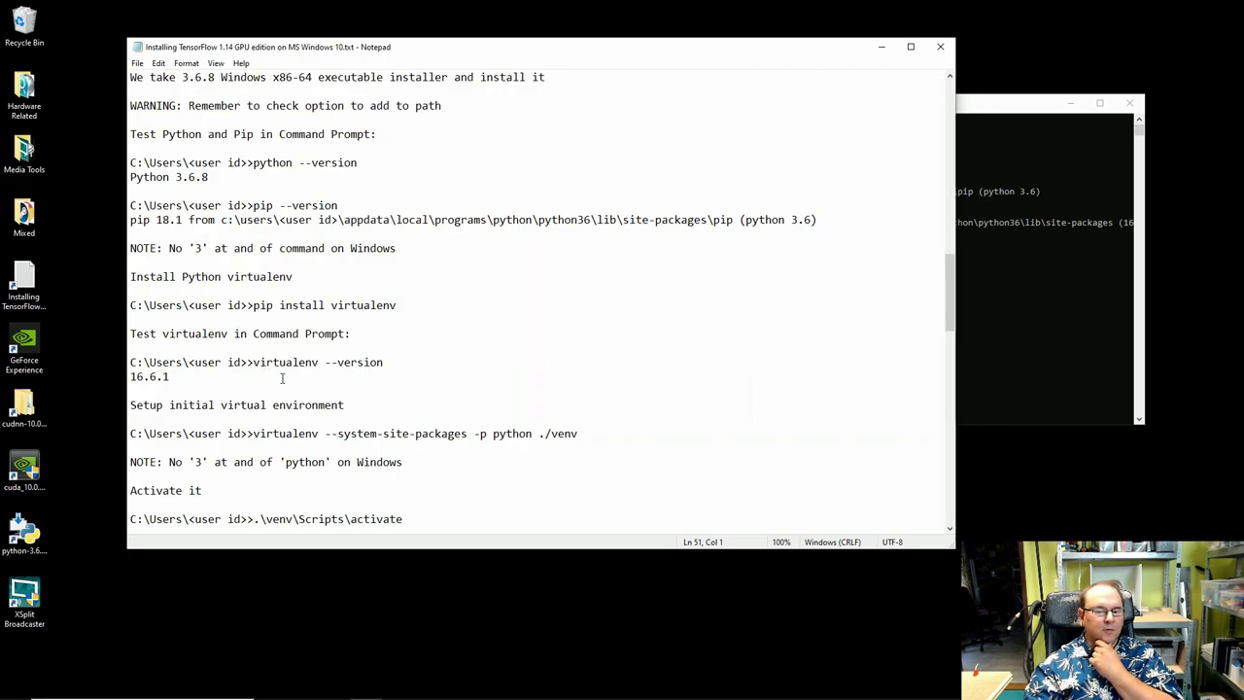
Copy virtualenv --version from the notes, run it in the Command Prompt, and return to the notes.
{"action": "left_click_drag", "start_coordinate": [255, 361], "coordinate": [383, 362]}
{"action": "right_click", "coordinate": [360, 364]}
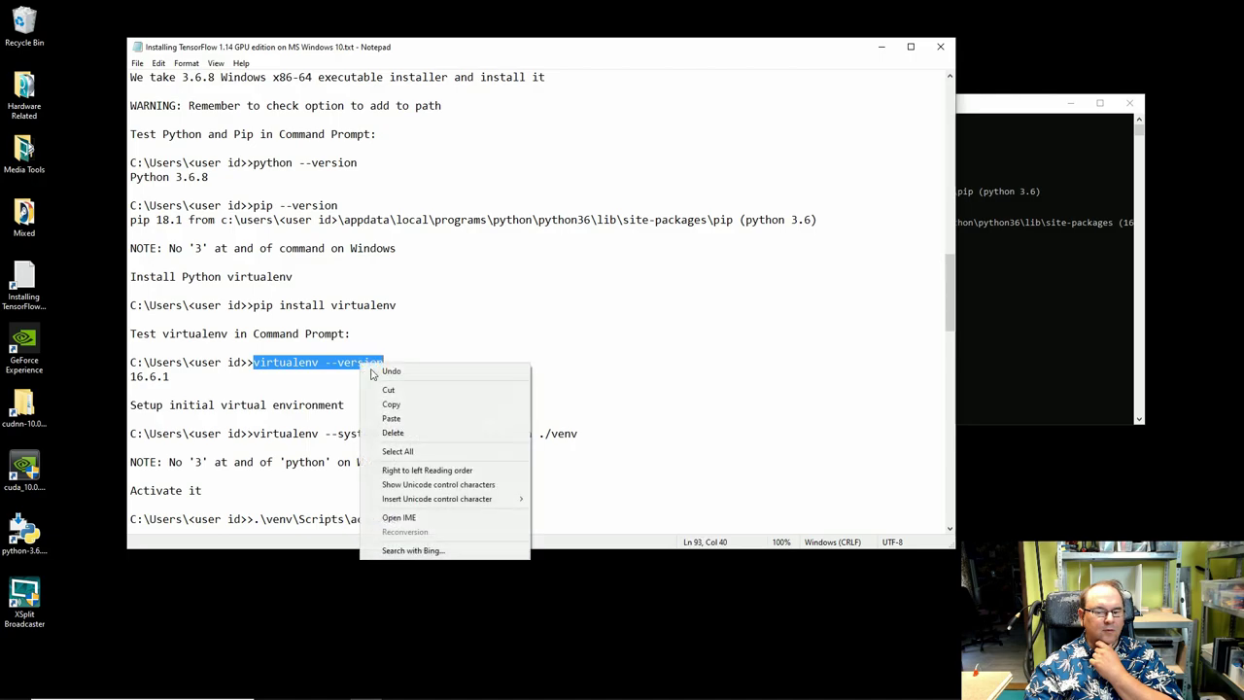
{"action": "left_click", "coordinate": [390, 404]}
{"action": "left_click", "coordinate": [964, 118]}
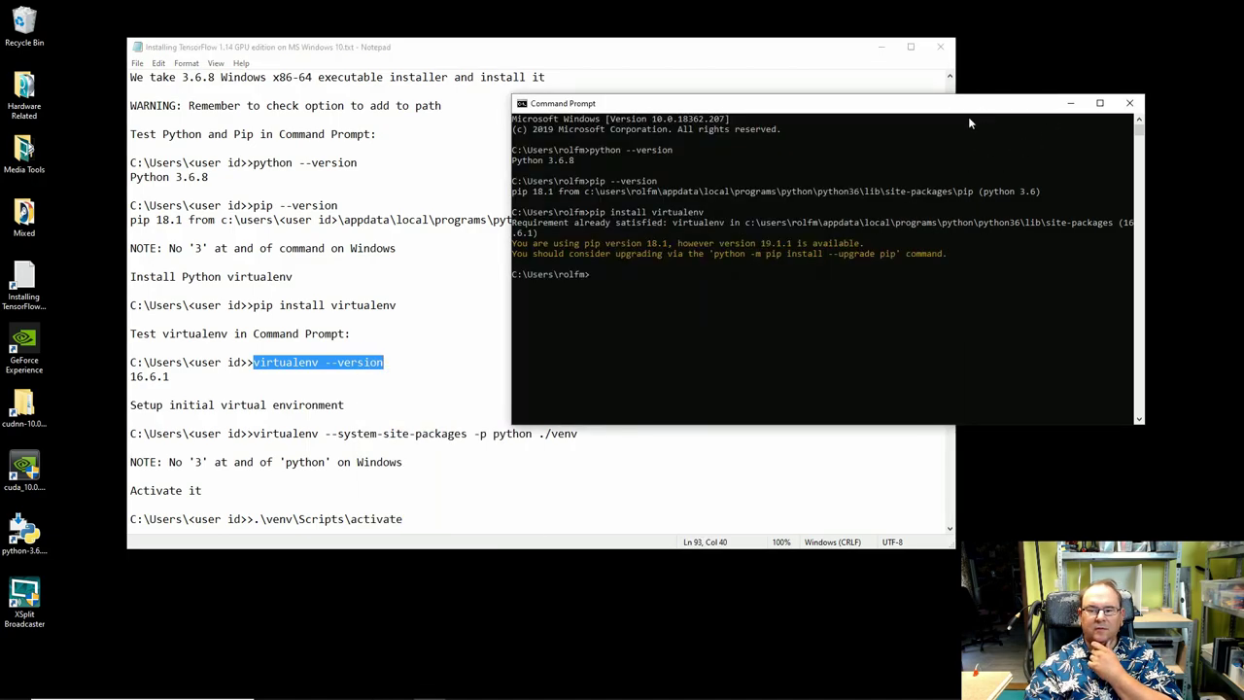
{"action": "right_click", "coordinate": [754, 285]}
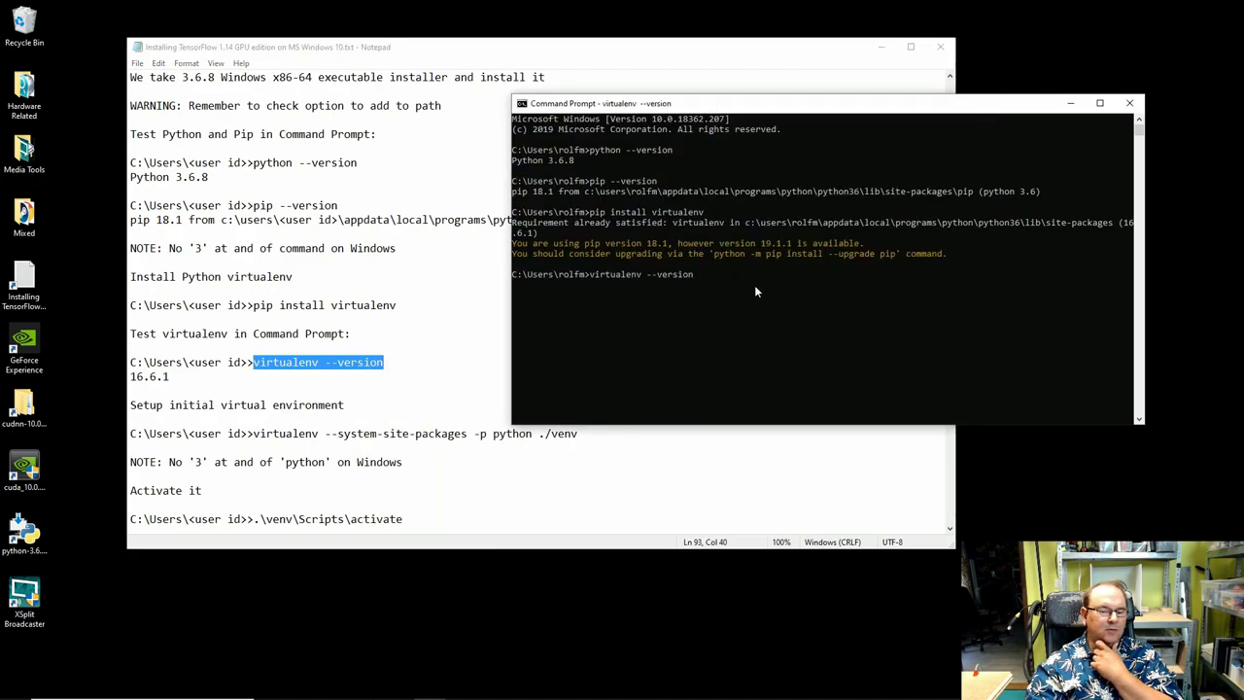
{"action": "key", "text": "Return"}
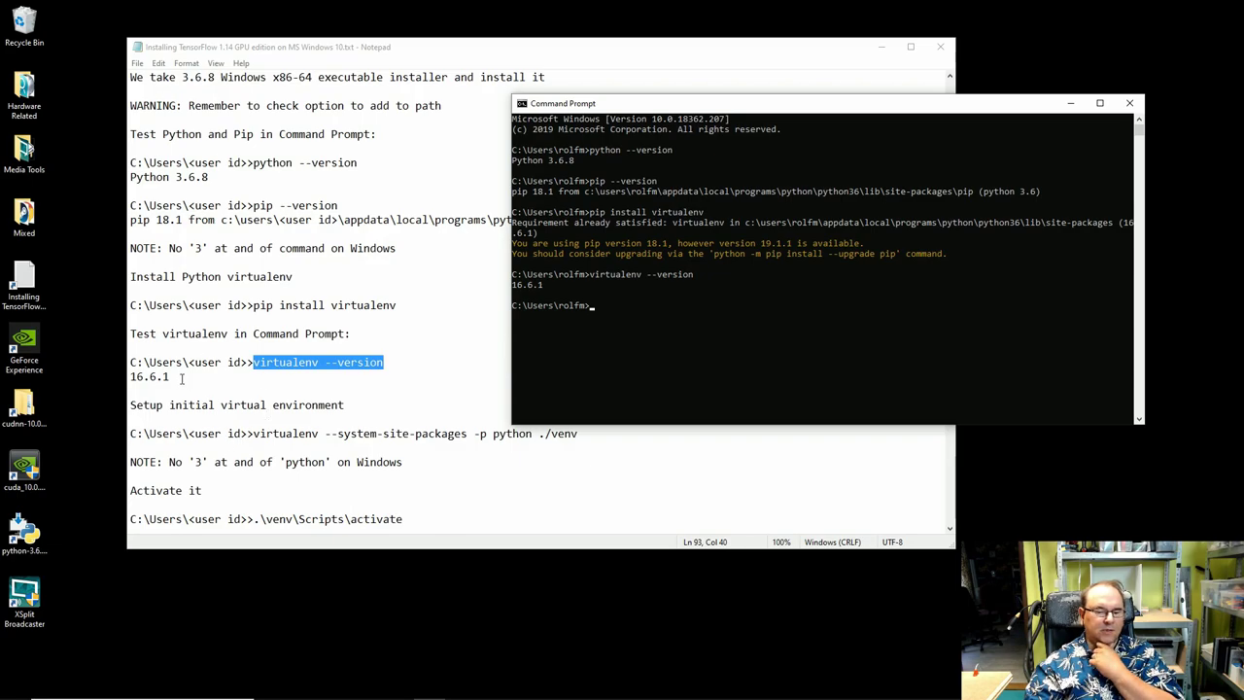
{"action": "left_click", "coordinate": [278, 449]}
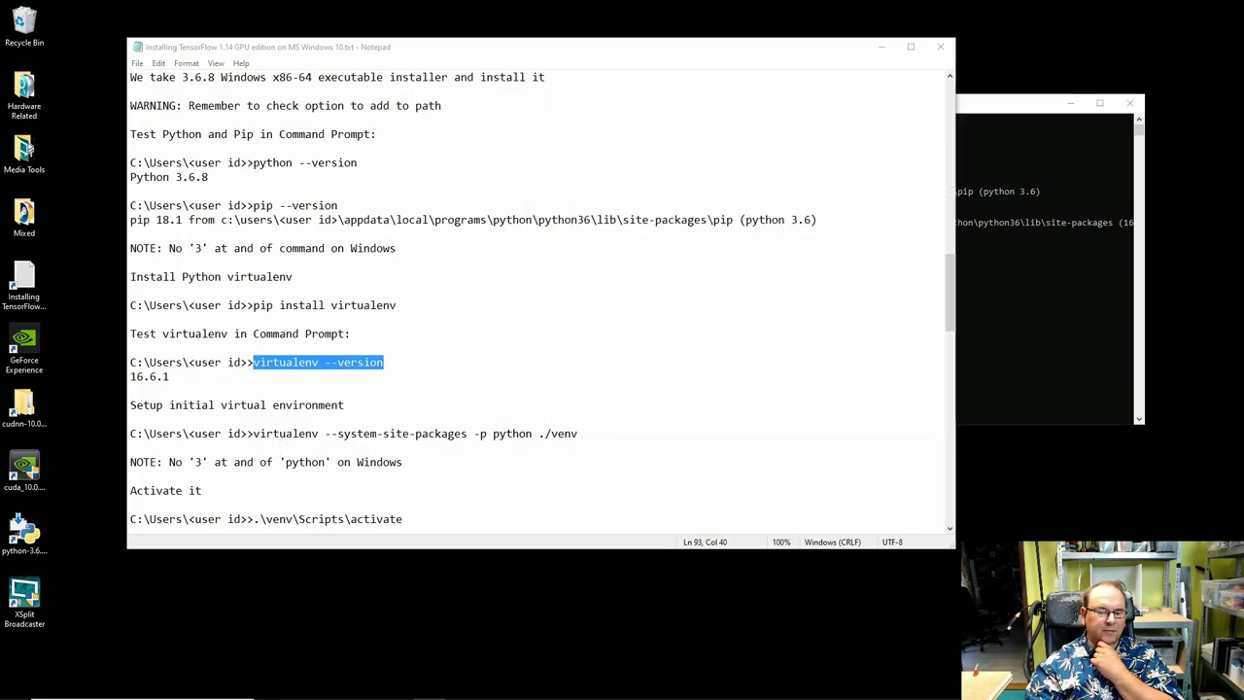
Copy virtualenv --system-site-packages -p python ./venv from the notes and run it in the Command Prompt to create the virtual environment.
{"action": "left_click_drag", "start_coordinate": [253, 433], "coordinate": [579, 434]}
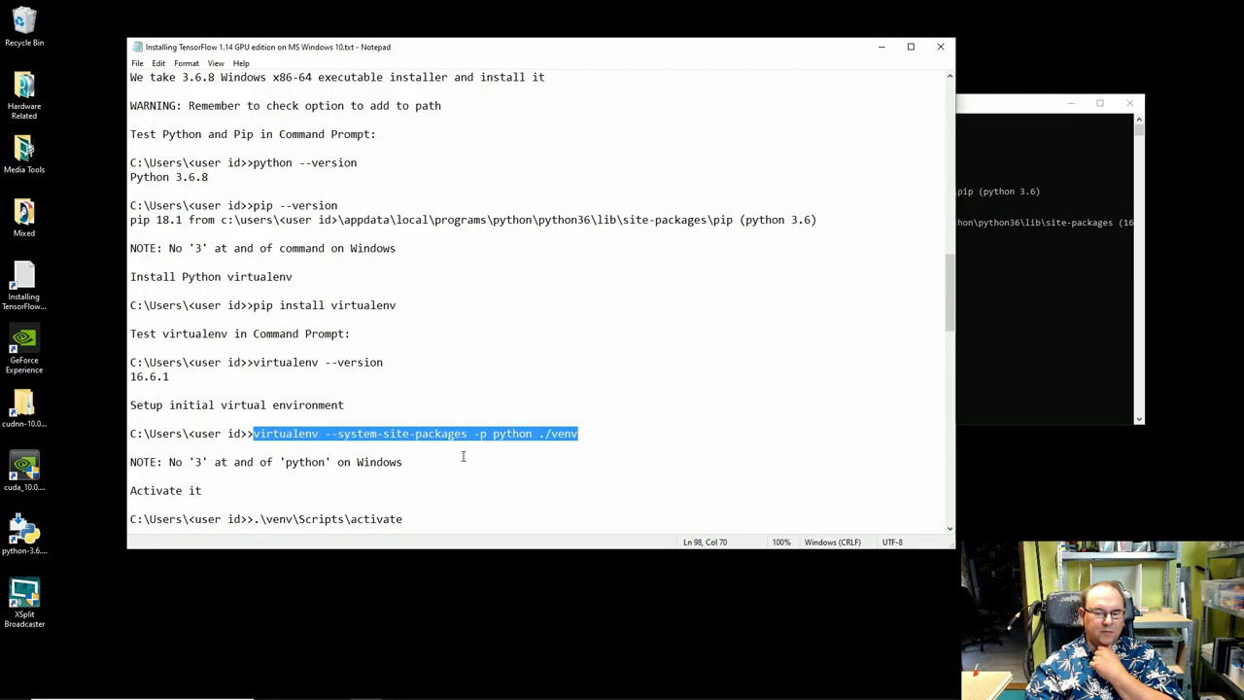
{"action": "right_click", "coordinate": [536, 438]}
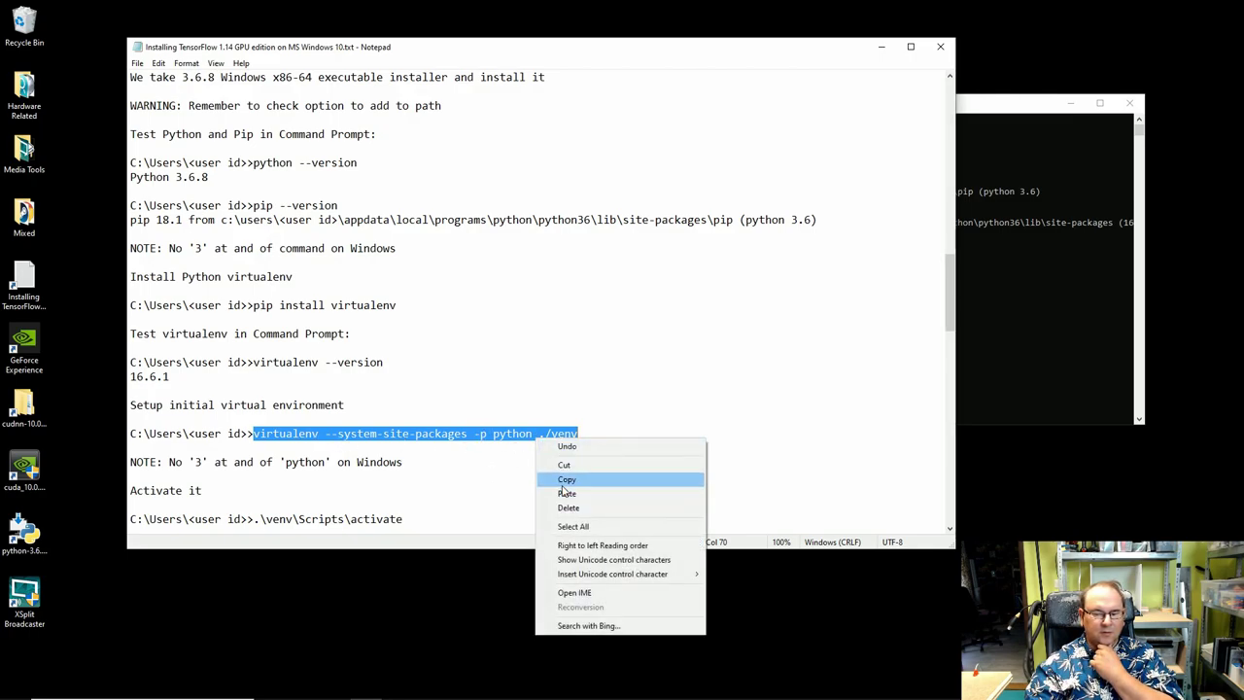
{"action": "left_click", "coordinate": [568, 477]}
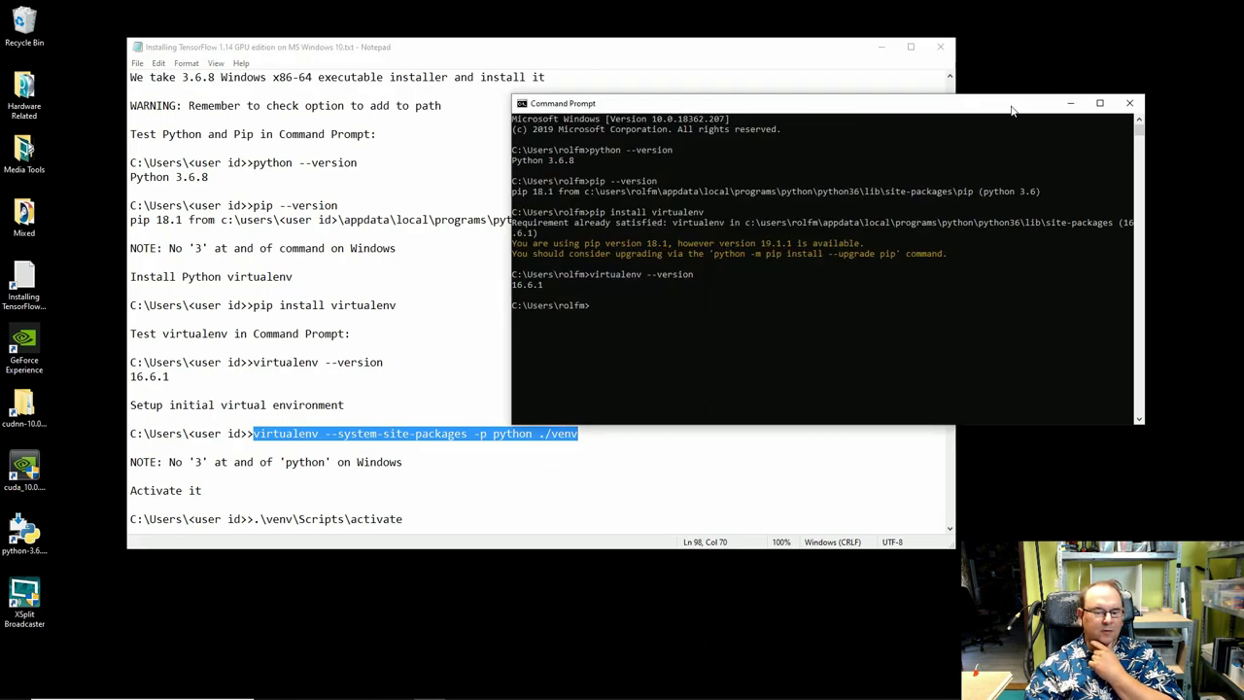
{"action": "left_click", "coordinate": [1015, 103]}
{"action": "key", "text": "ctrl+v"}
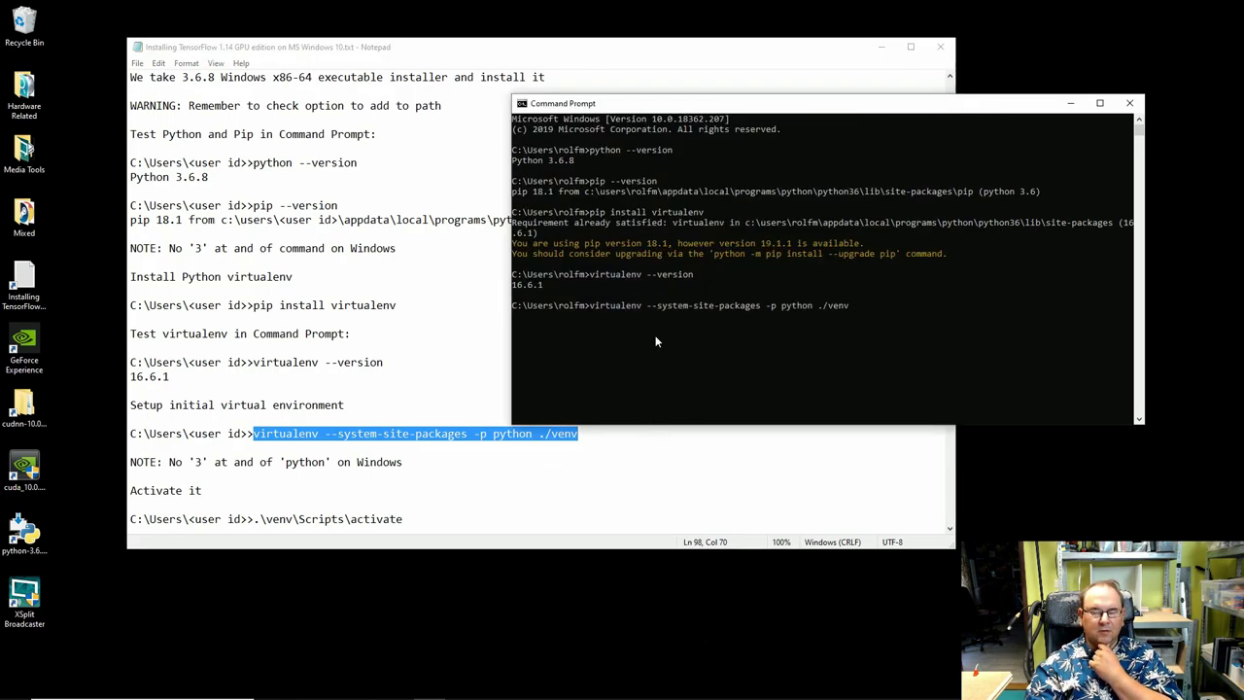
{"action": "key", "text": "Return"}
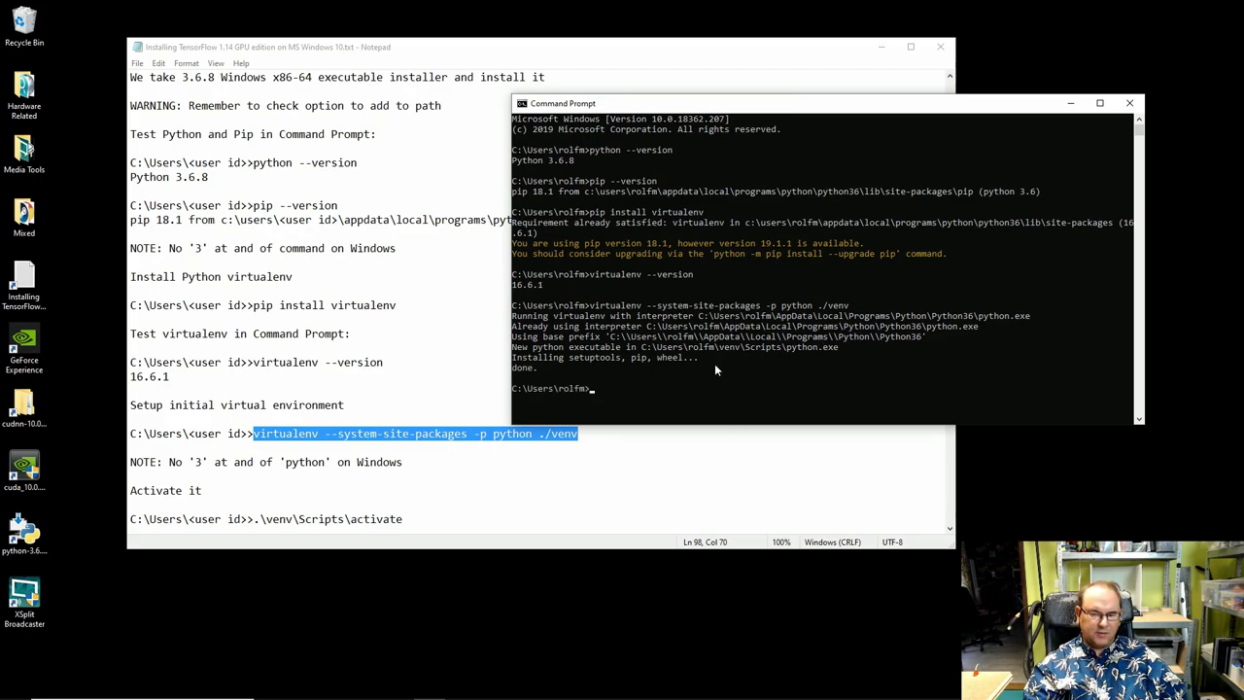
Activate the virtual environment by copying .\venv\Scripts\activate from the notes and running it in the Command Prompt.
{"action": "left_click", "coordinate": [474, 48]}
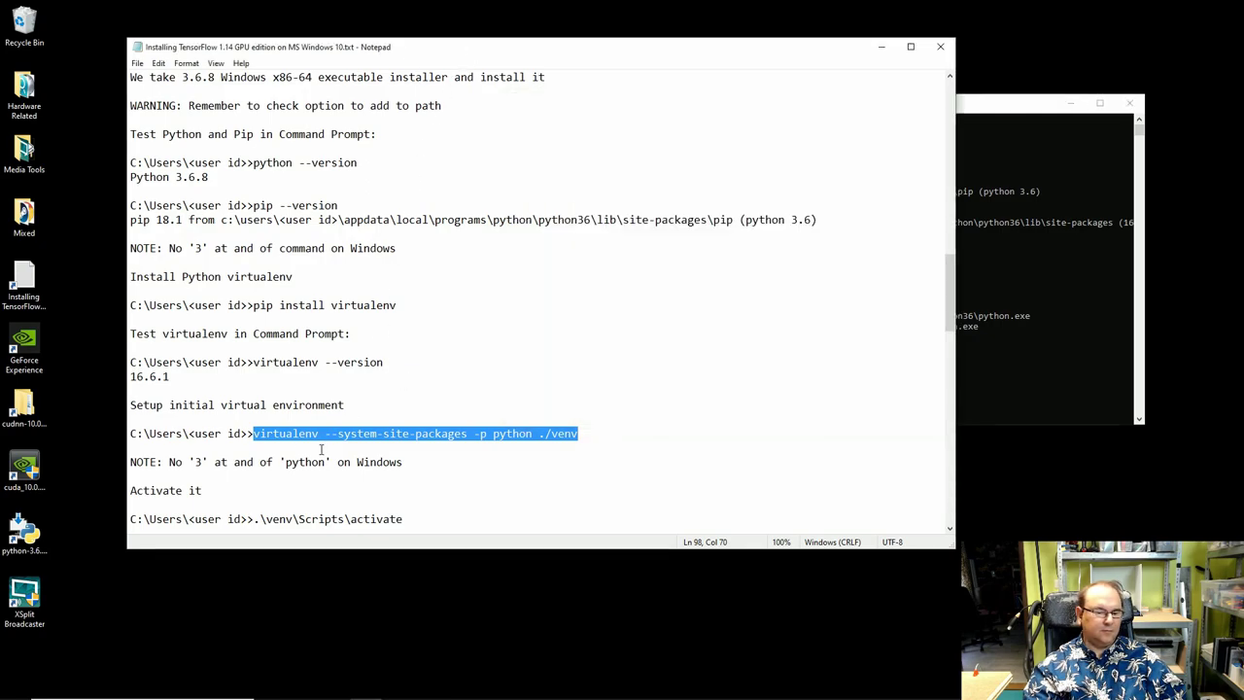
{"action": "scroll", "coordinate": [296, 503], "scroll_direction": "down", "scroll_amount": 2}
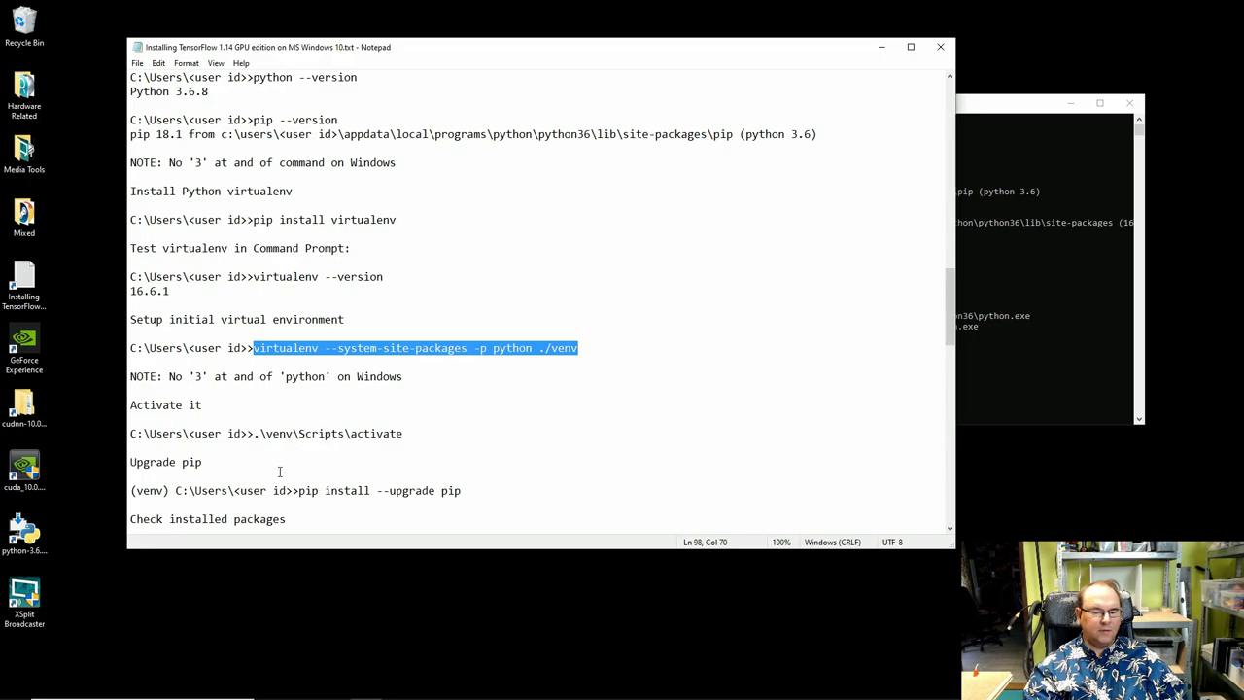
{"action": "left_click_drag", "start_coordinate": [254, 435], "coordinate": [402, 434]}
{"action": "right_click", "coordinate": [398, 434]}
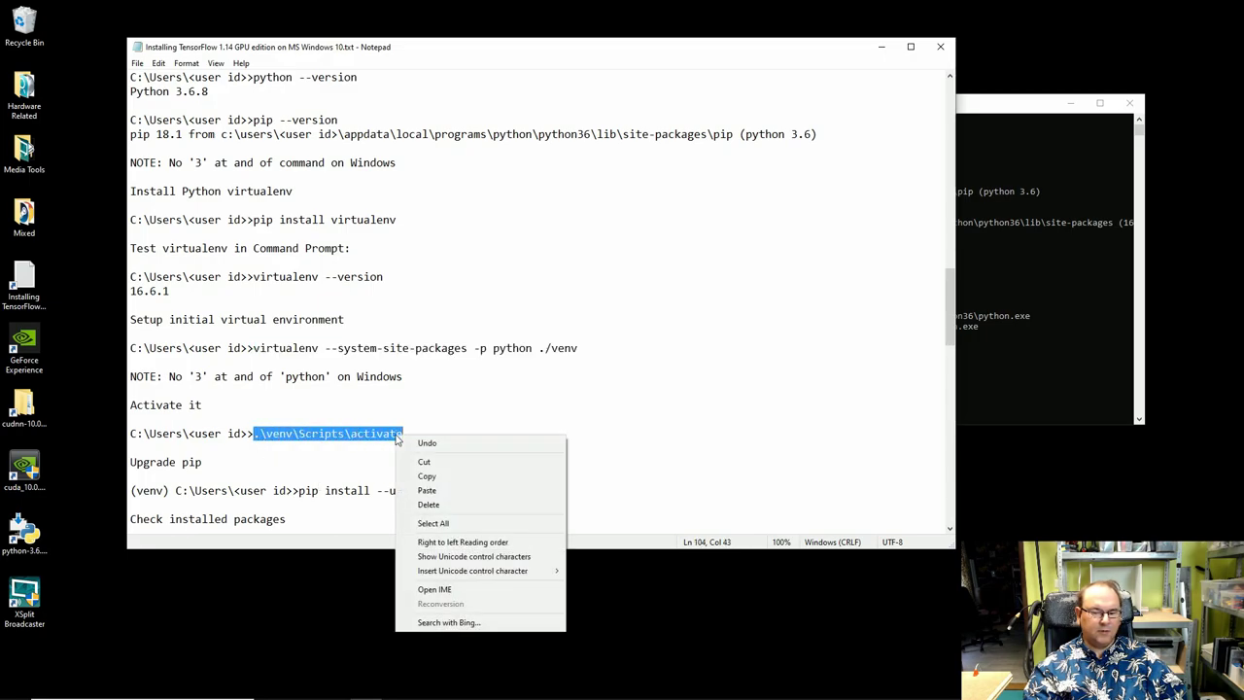
{"action": "left_click", "coordinate": [413, 477]}
{"action": "left_click", "coordinate": [1003, 103]}
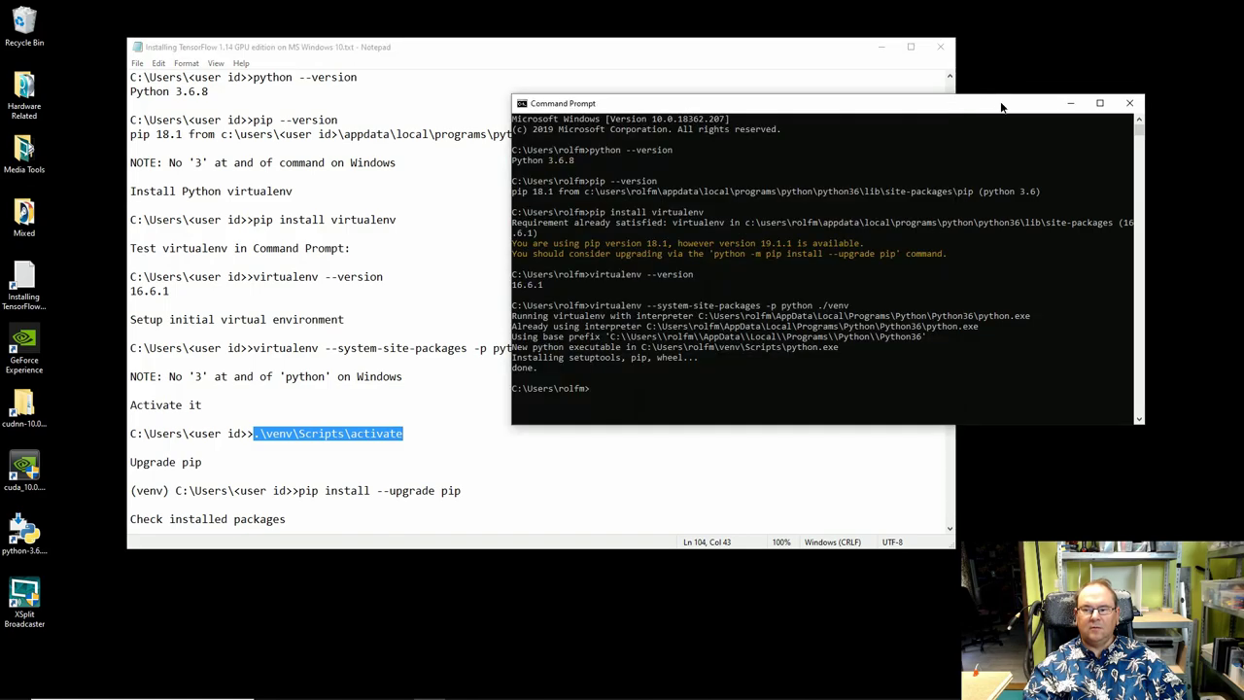
{"action": "right_click", "coordinate": [658, 388]}
{"action": "key", "text": "Return"}
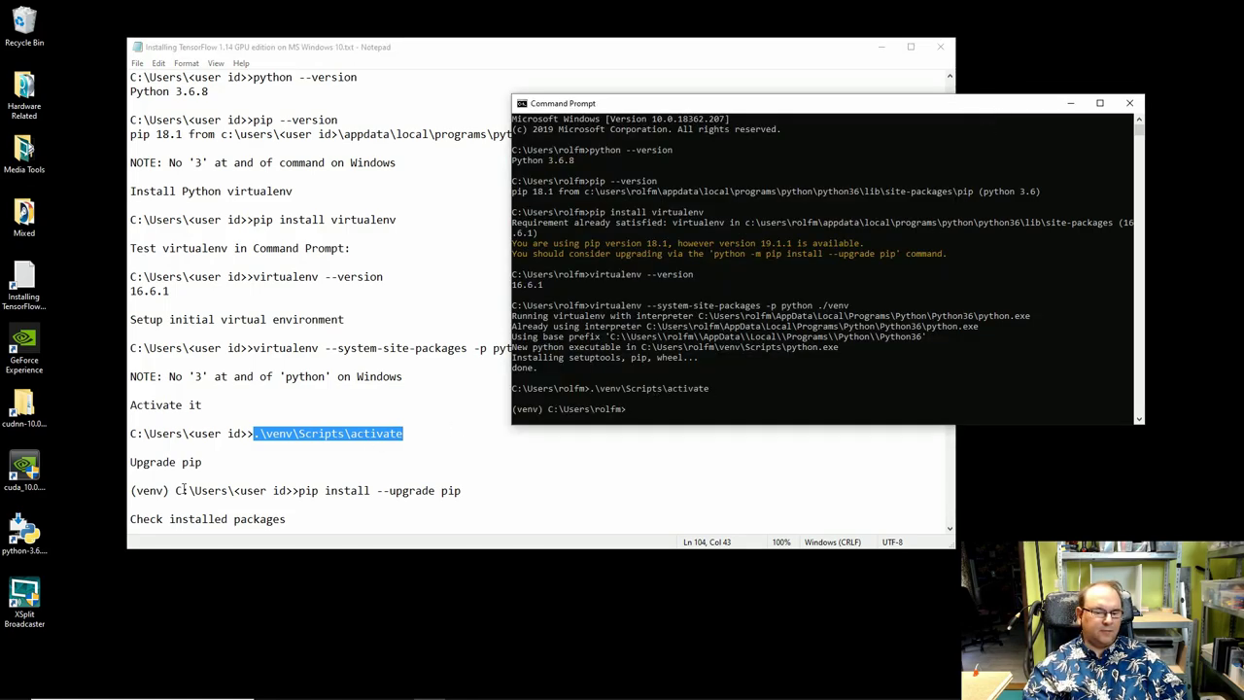
Copy pip install --upgrade pip from the notes and run it inside the activated virtual environment.
{"action": "left_click", "coordinate": [223, 476]}
{"action": "scroll", "coordinate": [223, 476], "scroll_direction": "down", "scroll_amount": 1}
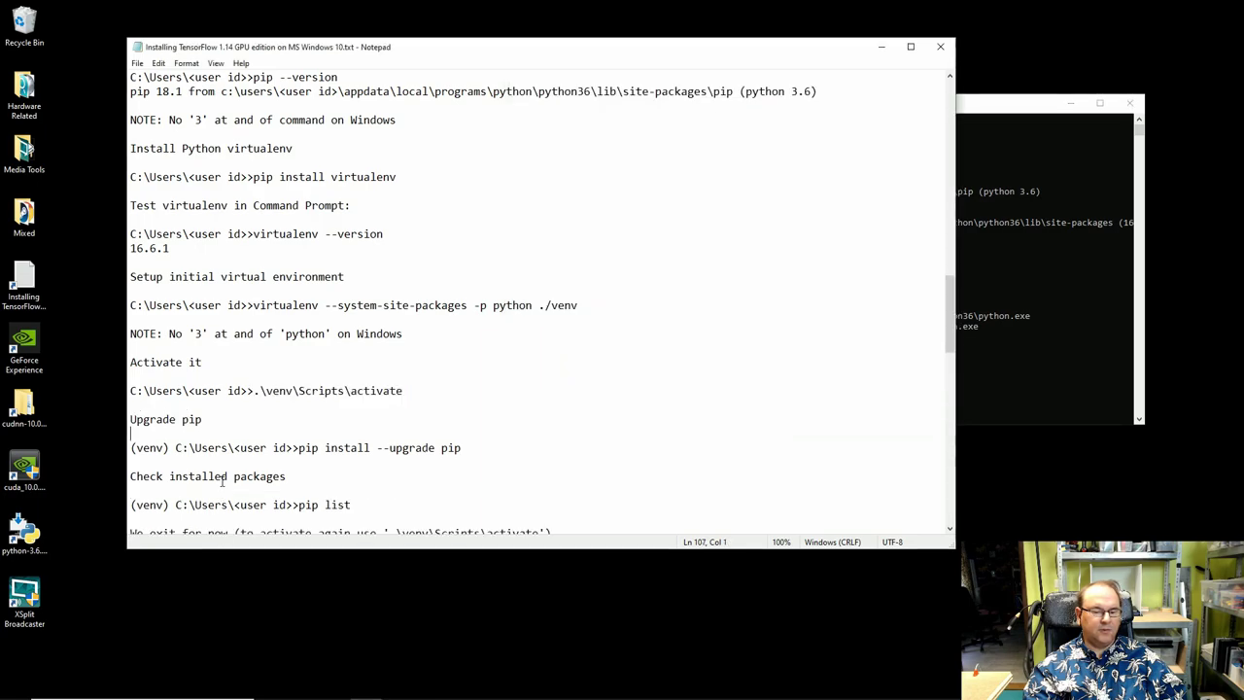
{"action": "left_click_drag", "start_coordinate": [299, 448], "coordinate": [463, 448]}
{"action": "right_click", "coordinate": [437, 457]}
{"action": "left_click", "coordinate": [469, 493]}
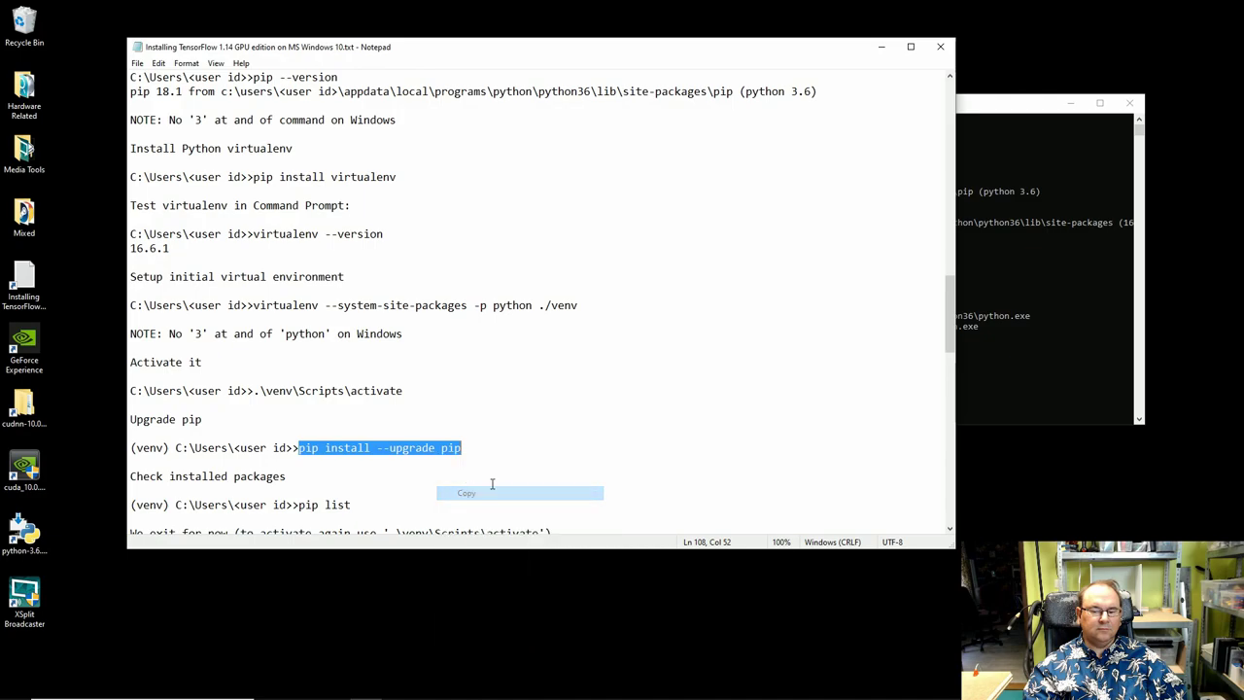
{"action": "left_click", "coordinate": [992, 142]}
{"action": "right_click", "coordinate": [719, 386]}
{"action": "key", "text": "Return"}
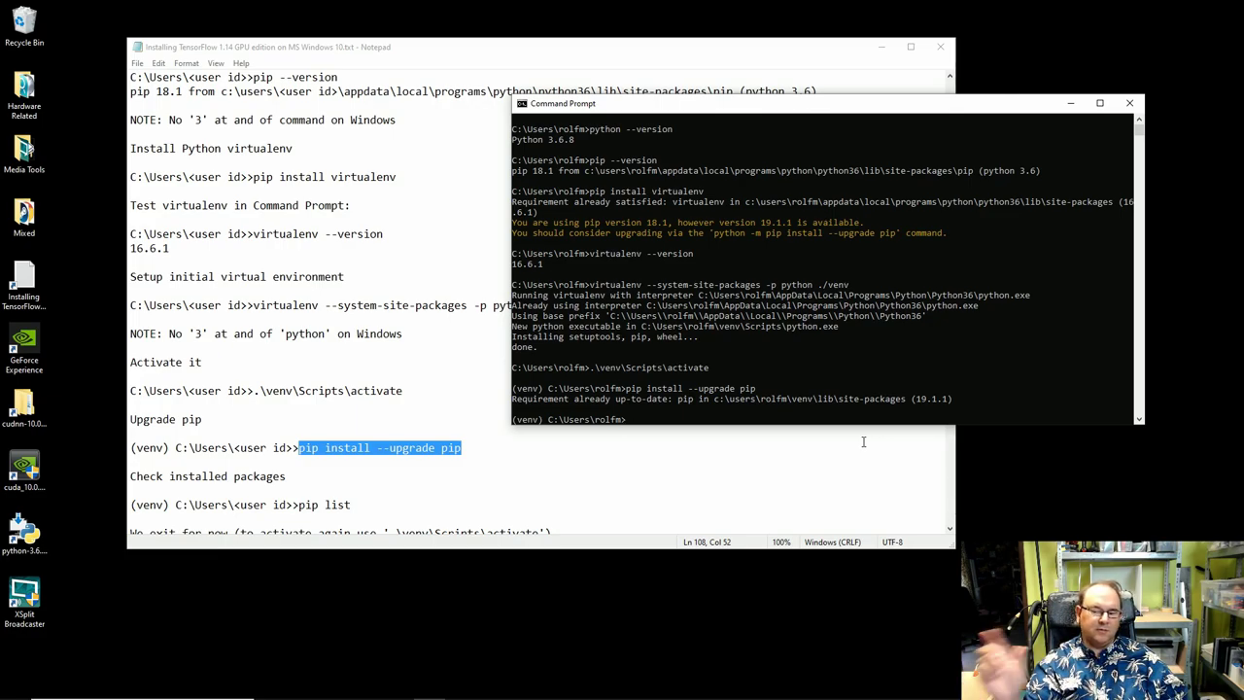
Check the virtual environment's installed packages by copying pip list from the notes and running it in the Command Prompt.
{"action": "left_click", "coordinate": [377, 489]}
{"action": "scroll", "coordinate": [389, 483], "scroll_direction": "down", "scroll_amount": 2}
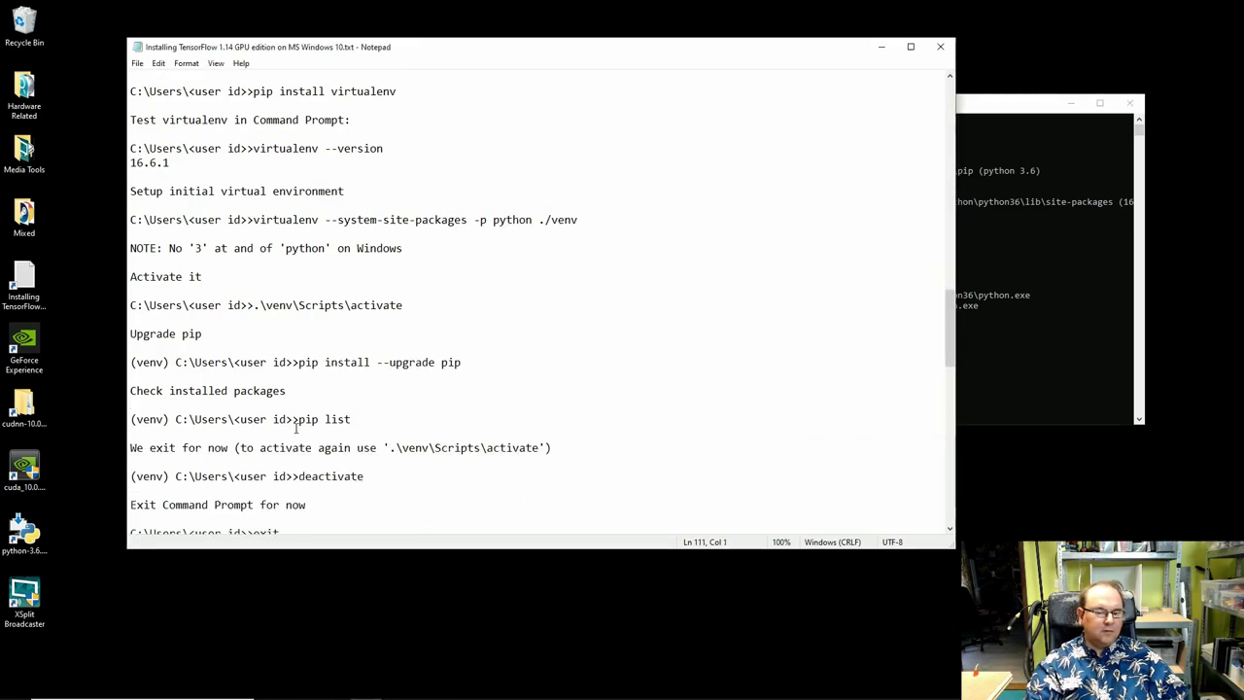
{"action": "left_click_drag", "start_coordinate": [299, 419], "coordinate": [350, 419]}
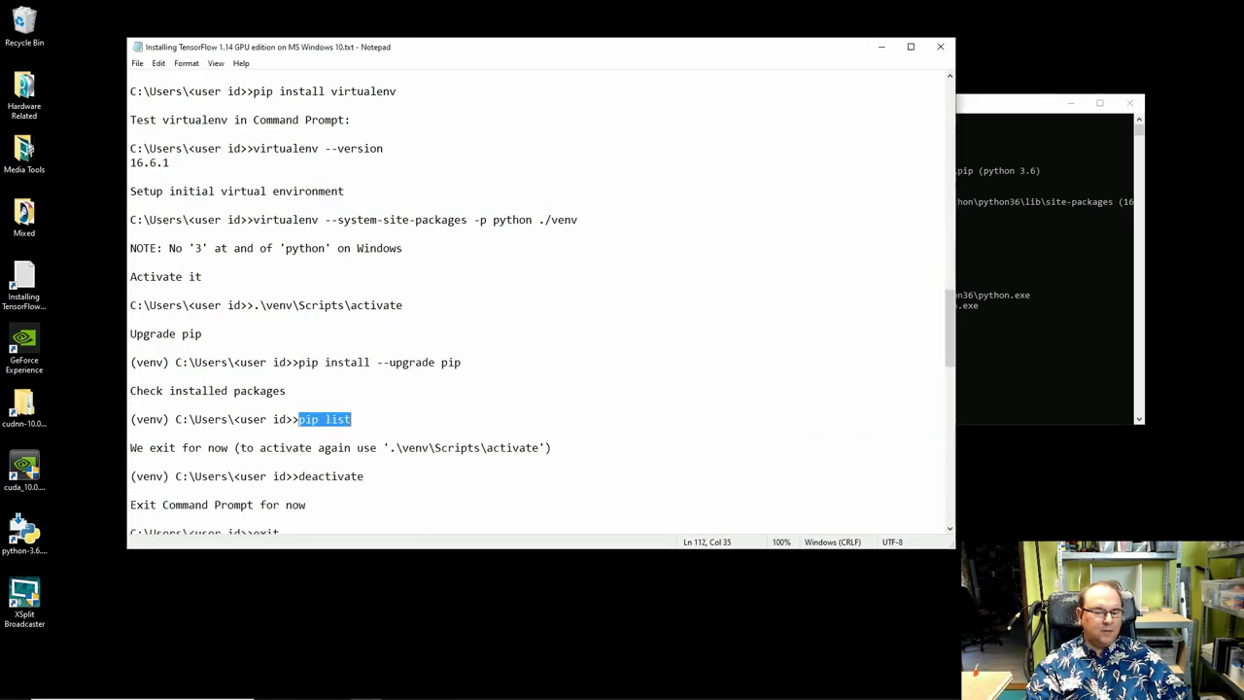
{"action": "right_click", "coordinate": [345, 420]}
{"action": "left_click", "coordinate": [364, 463]}
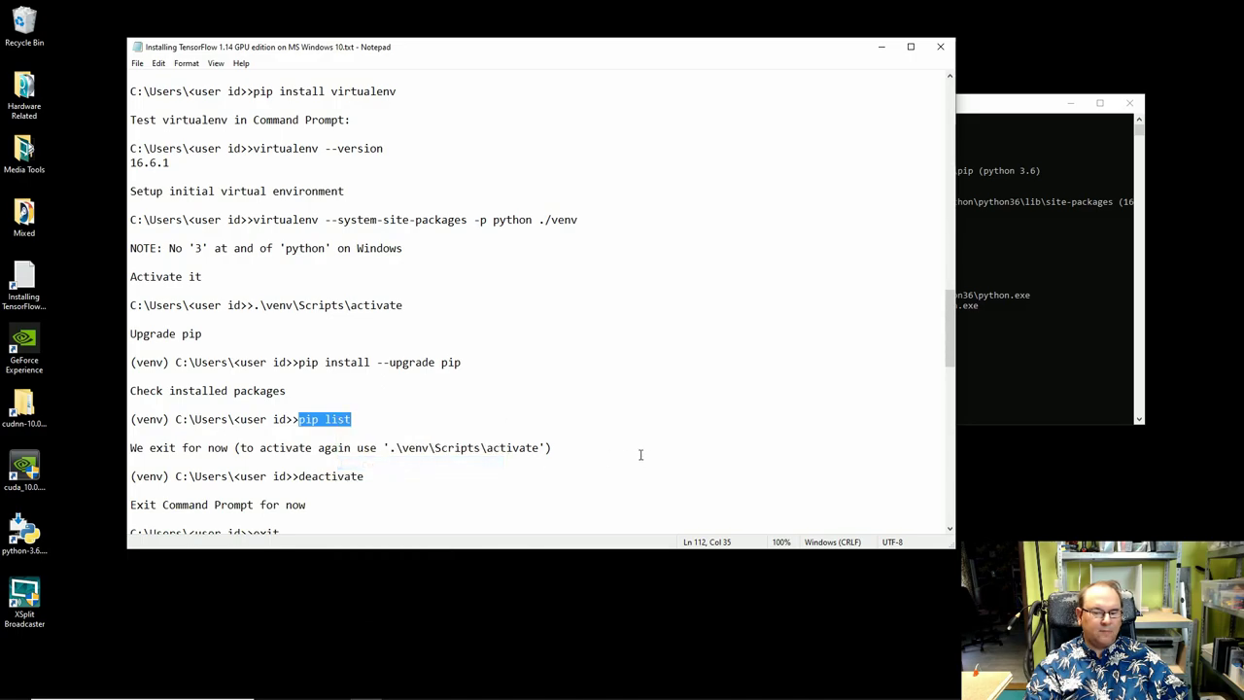
{"action": "left_click", "coordinate": [1027, 113]}
{"action": "right_click", "coordinate": [734, 381]}
{"action": "key", "text": "Return"}
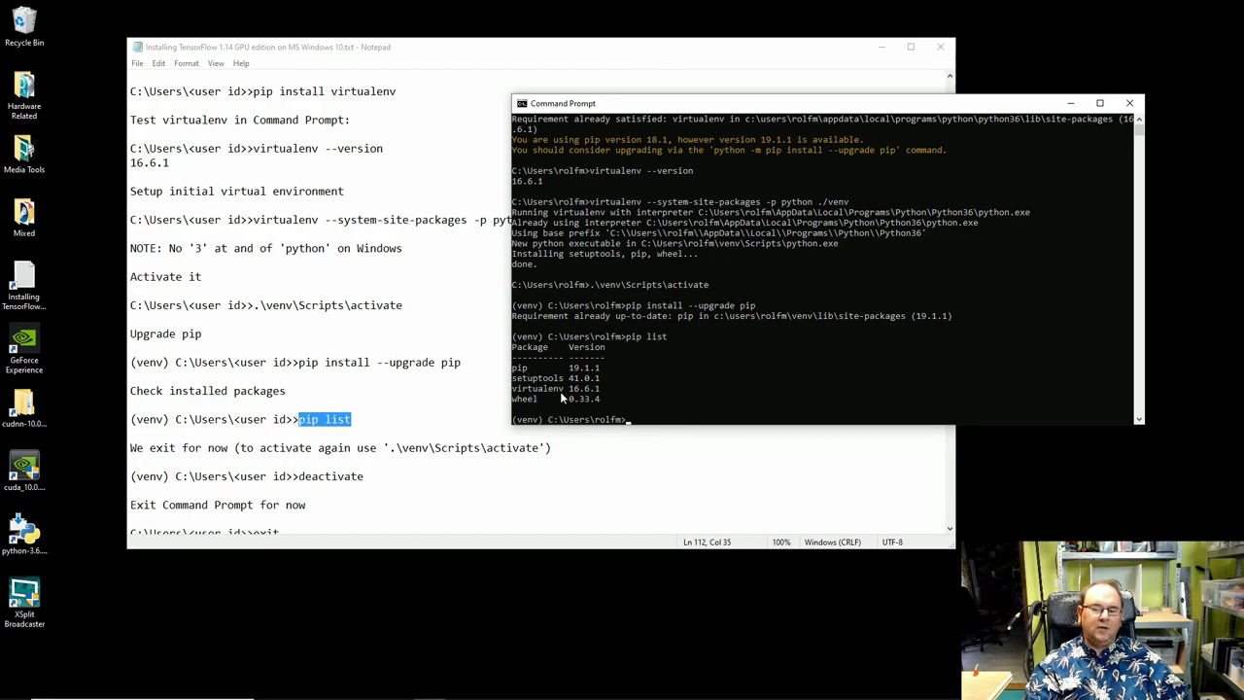
Copy deactivate from the notes and run it in the Command Prompt to leave the virtual environment.
{"action": "left_click", "coordinate": [372, 416]}
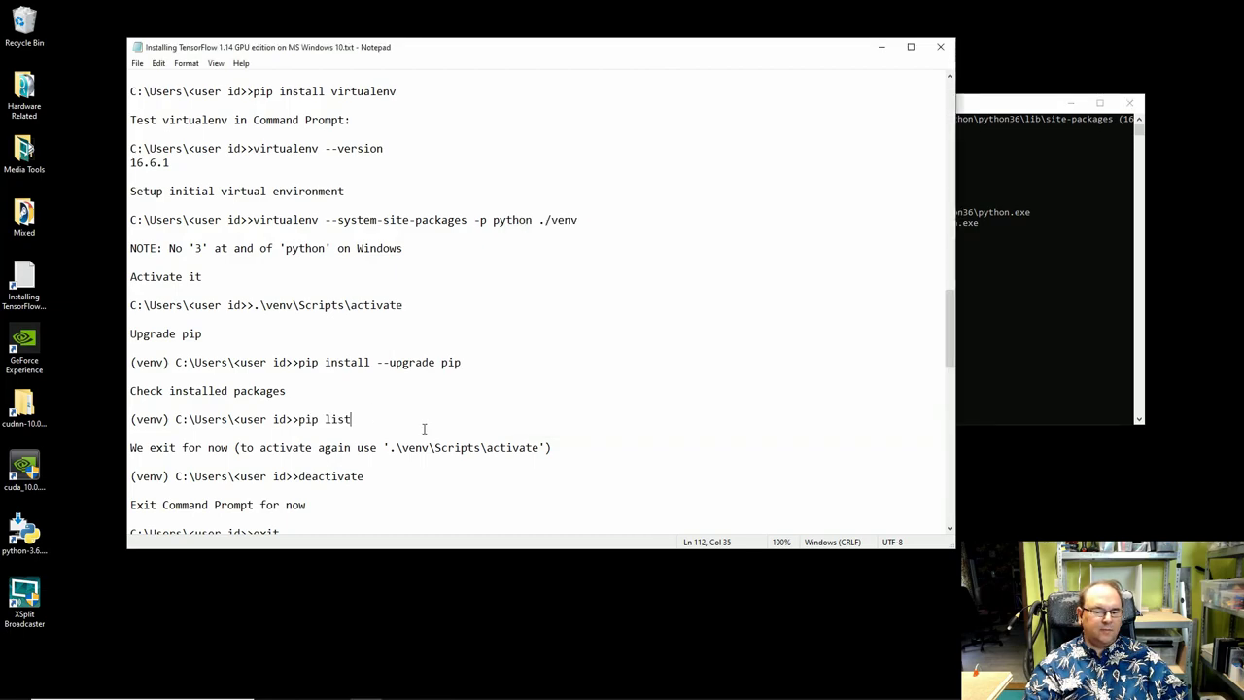
{"action": "scroll", "coordinate": [437, 427], "scroll_direction": "down", "scroll_amount": 1}
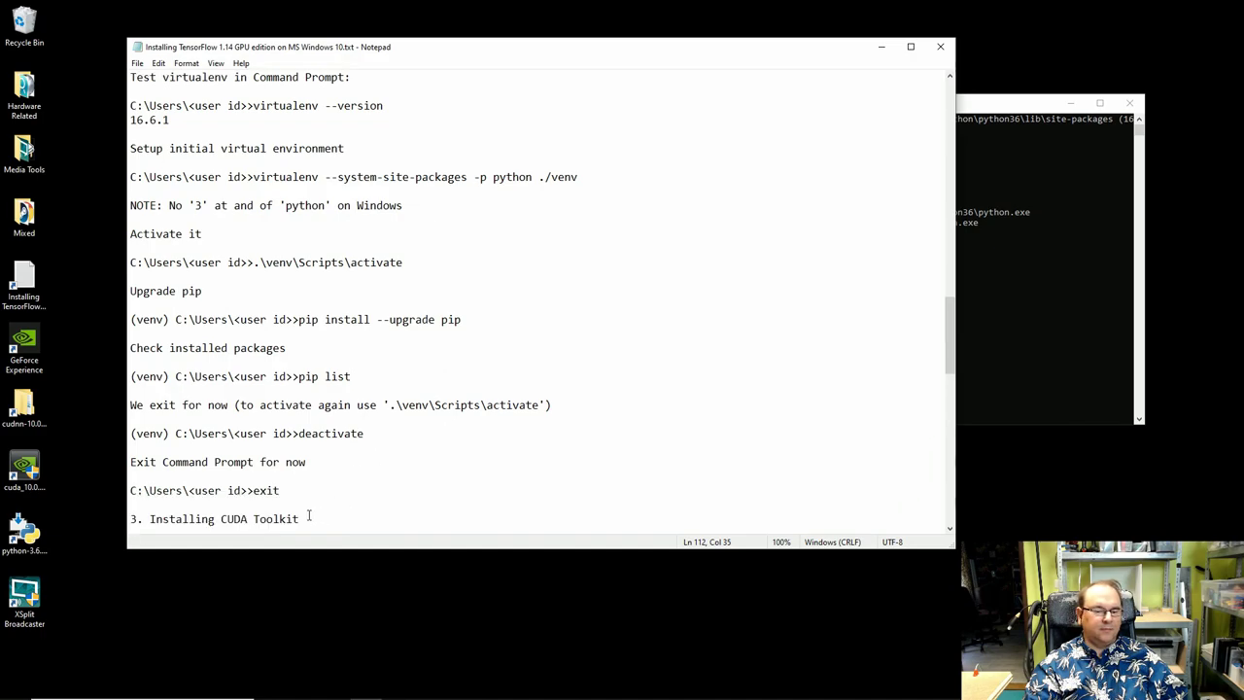
{"action": "left_click_drag", "start_coordinate": [298, 433], "coordinate": [363, 433]}
{"action": "right_click", "coordinate": [348, 438]}
{"action": "left_click", "coordinate": [377, 481]}
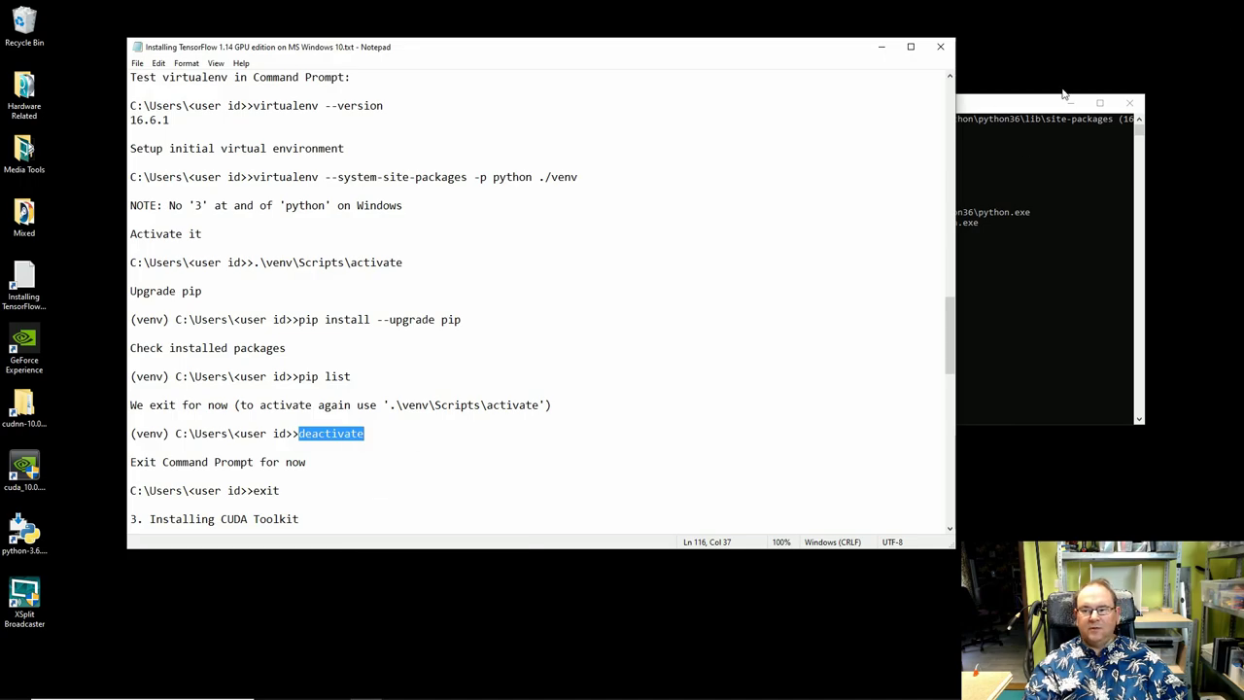
{"action": "left_click", "coordinate": [982, 128]}
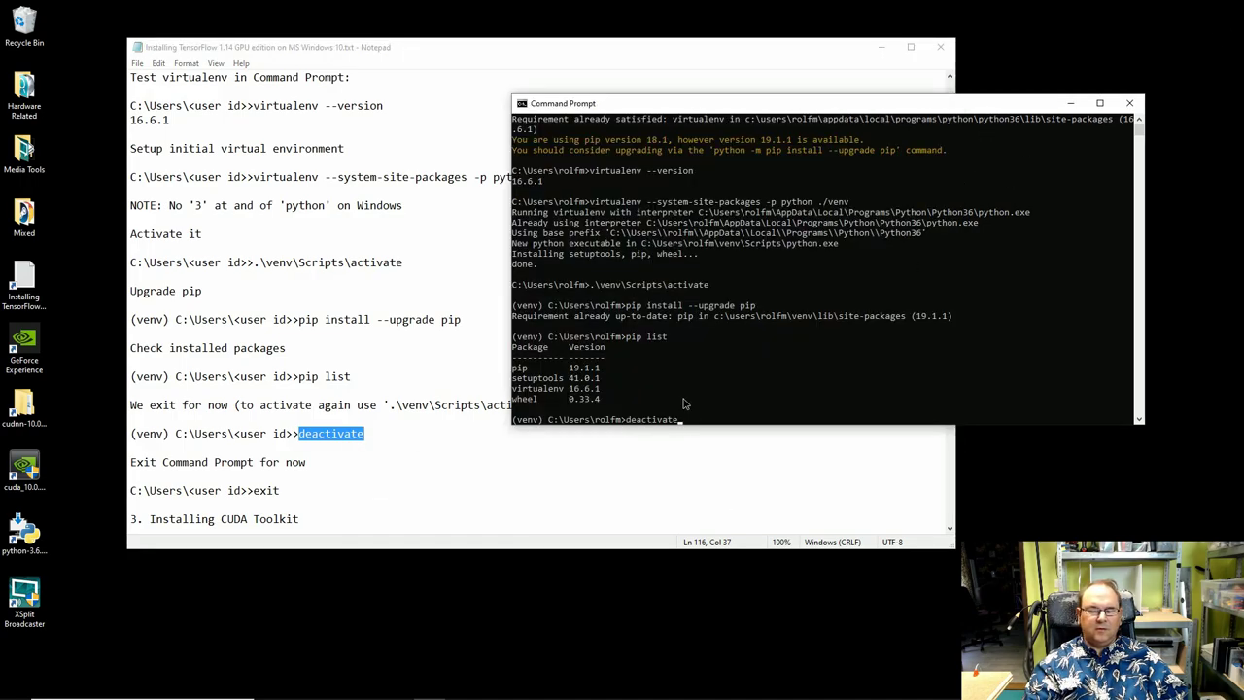
{"action": "key", "text": "Return"}
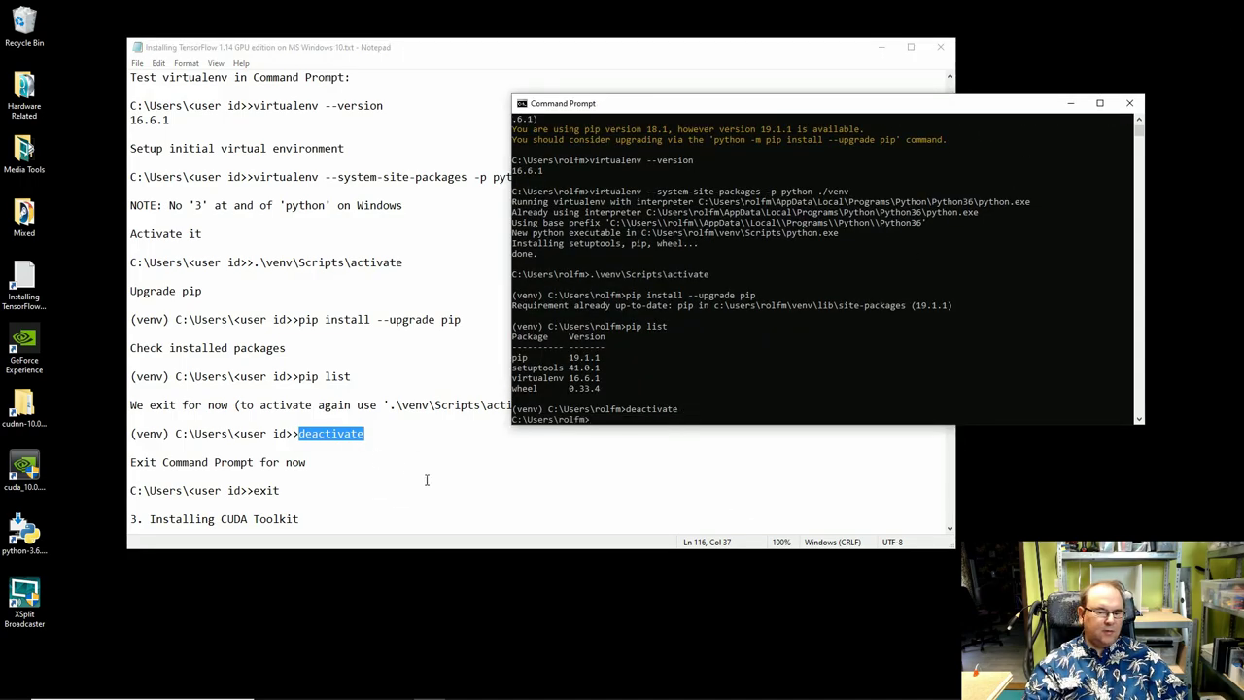
Highlight the reactivation command .\venv\Scripts\activate in the notes, and exit the Command Prompt.
{"action": "left_click", "coordinate": [462, 451]}
{"action": "left_click_drag", "start_coordinate": [390, 405], "coordinate": [539, 405]}
{"action": "left_click", "coordinate": [406, 467]}
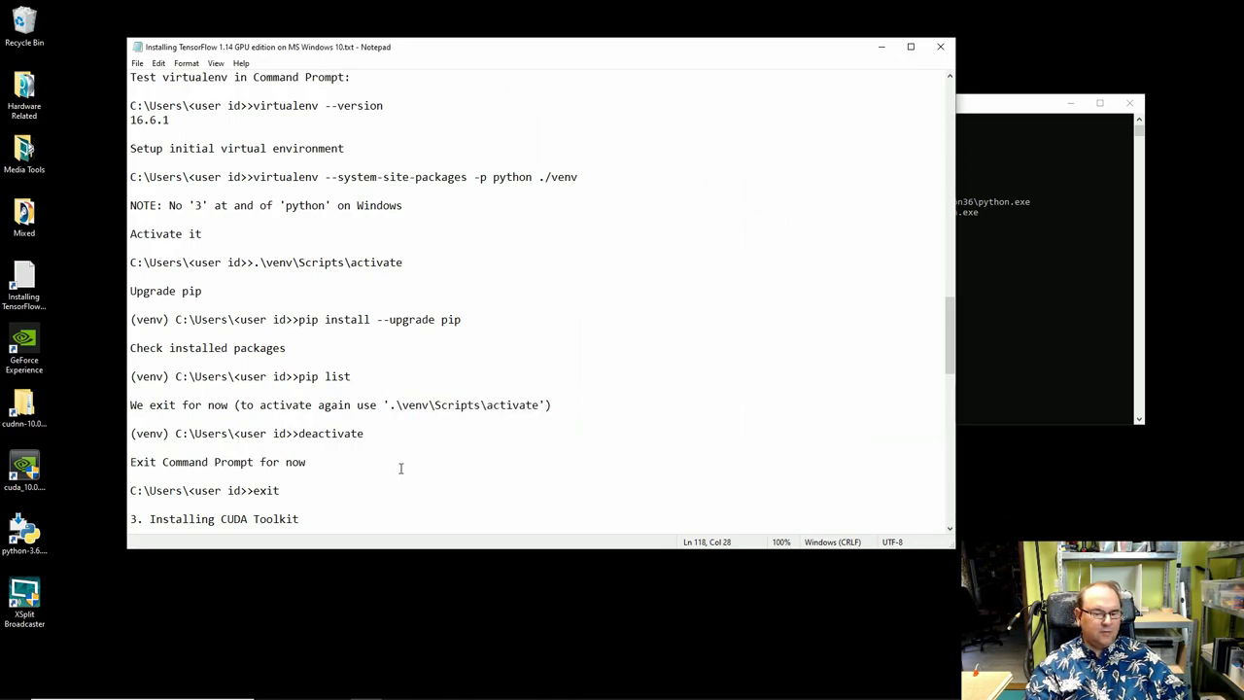
{"action": "left_click", "coordinate": [1035, 296]}
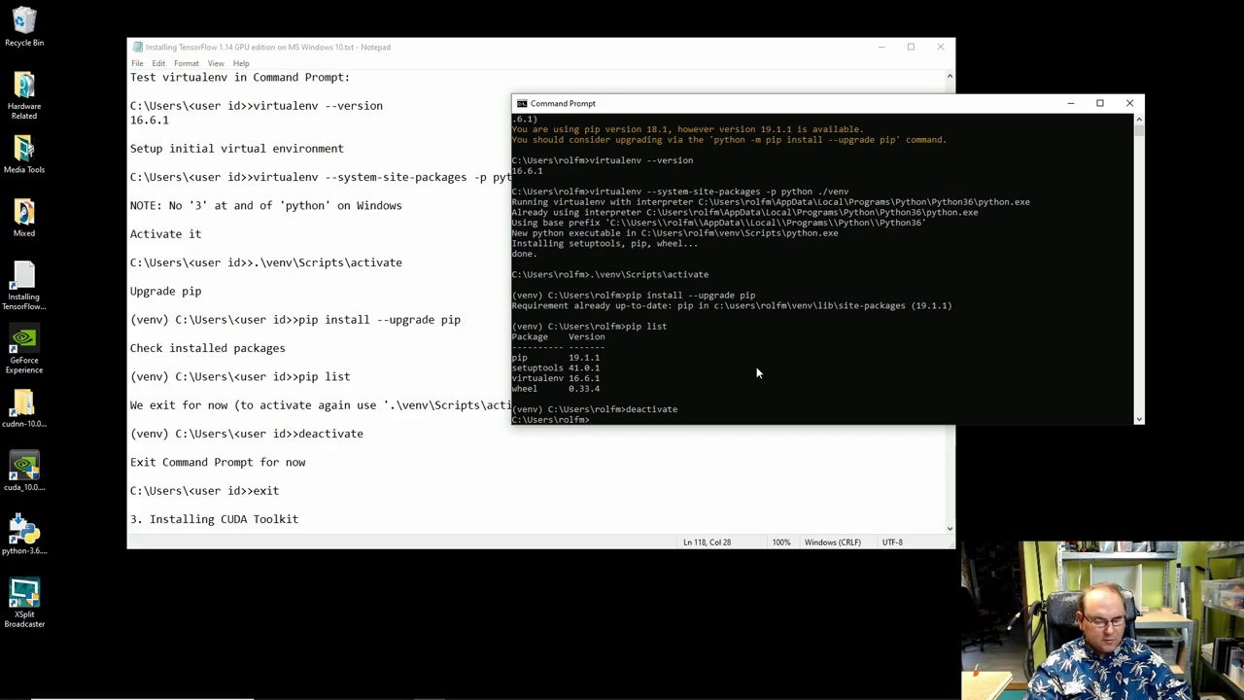
{"action": "key", "text": "Return"}
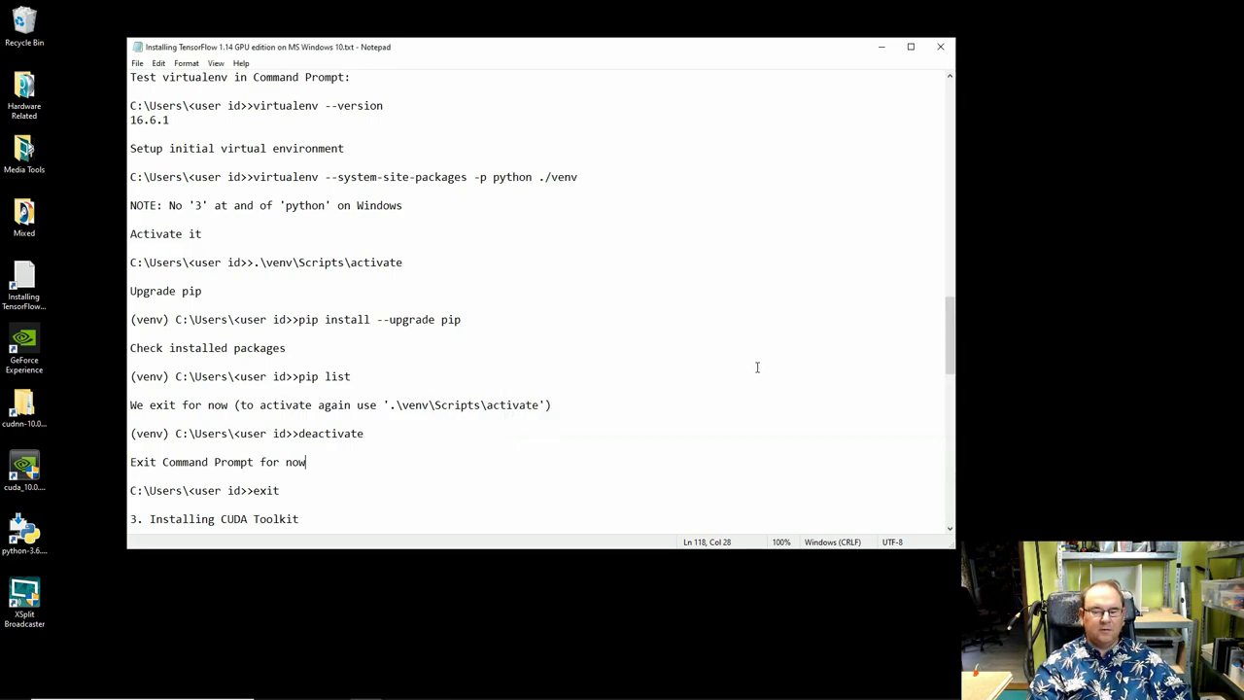
Review section 3, Installing CUDA Toolkit, in the notes, highlighting the NVIDIA GPU hardware assumption and the GeForce Experiance driver tool.
{"action": "scroll", "coordinate": [378, 489], "scroll_direction": "down", "scroll_amount": 3}
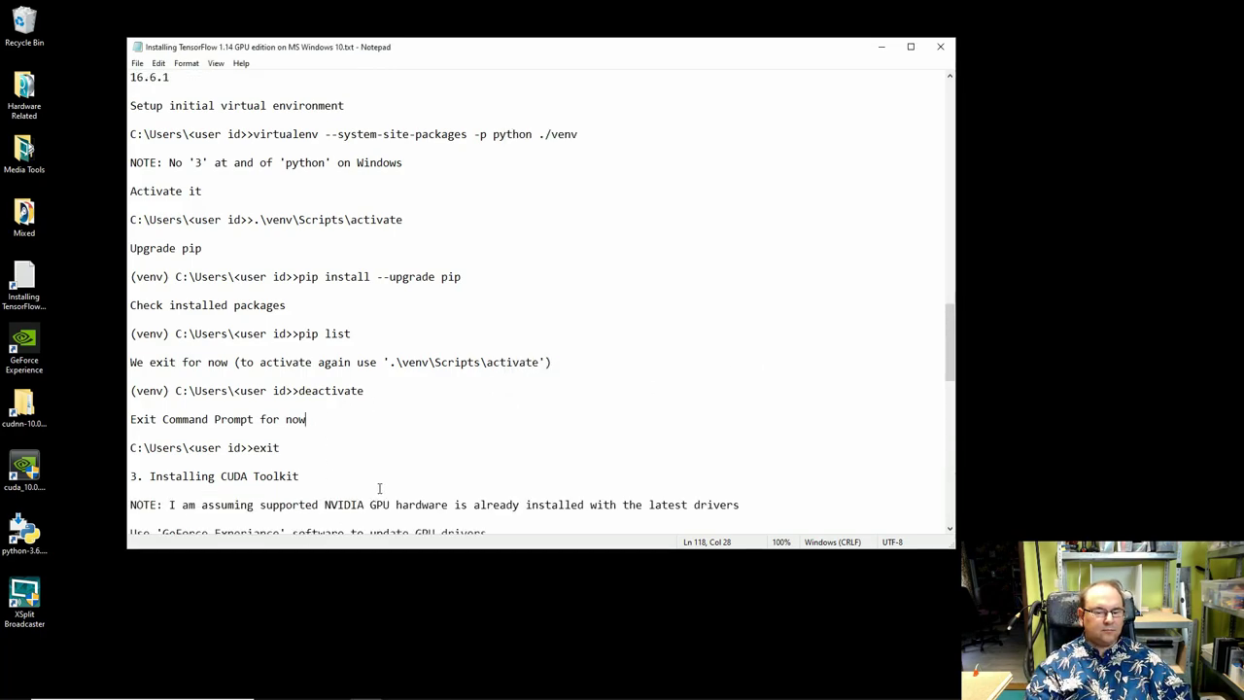
{"action": "scroll", "coordinate": [379, 489], "scroll_direction": "down", "scroll_amount": 3}
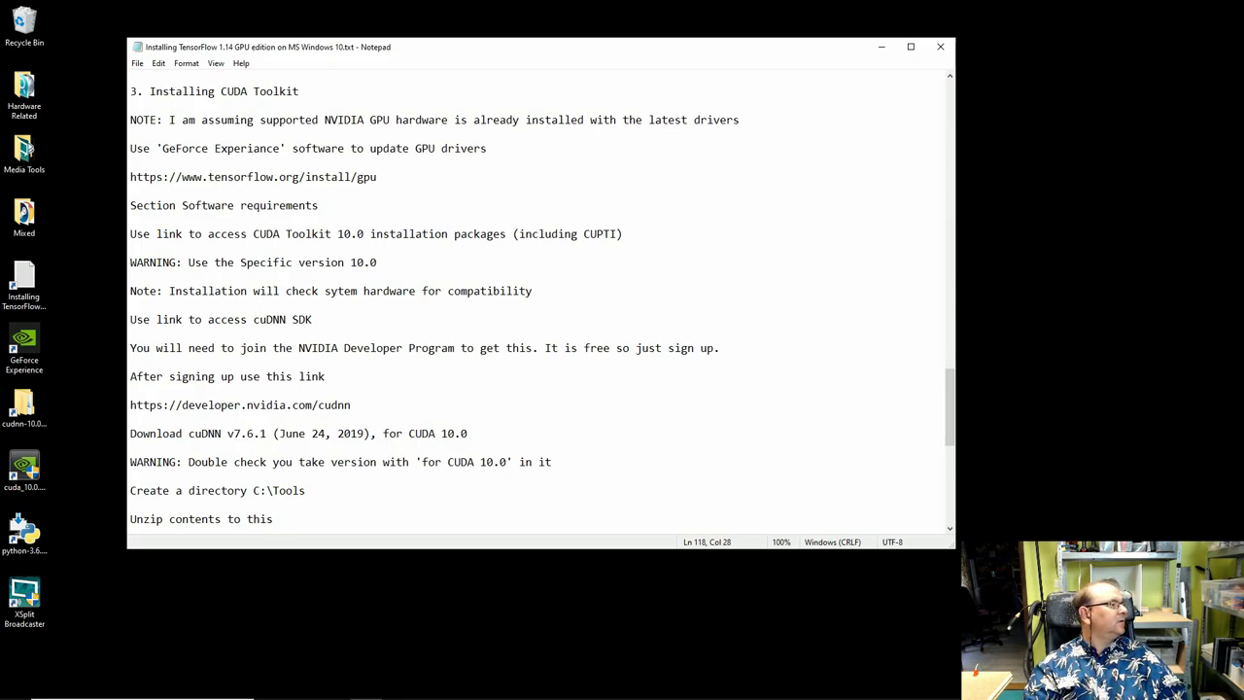
{"action": "left_click", "coordinate": [26, 147]}
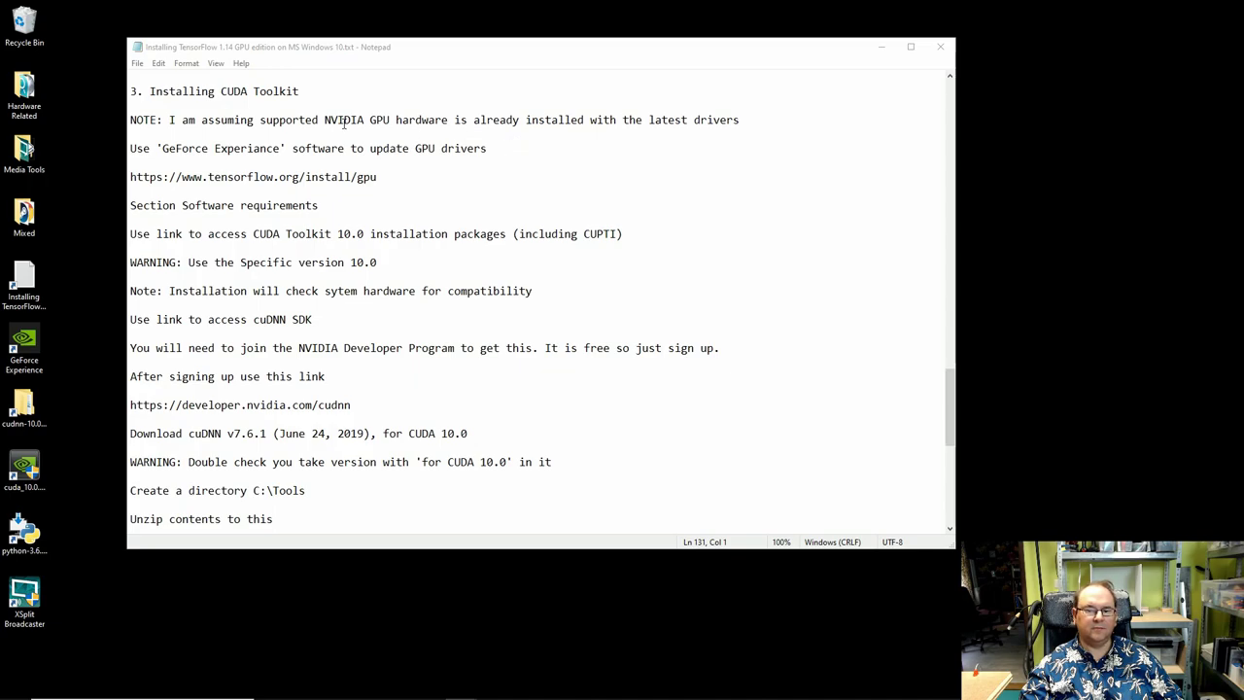
{"action": "left_click_drag", "start_coordinate": [325, 119], "coordinate": [531, 120]}
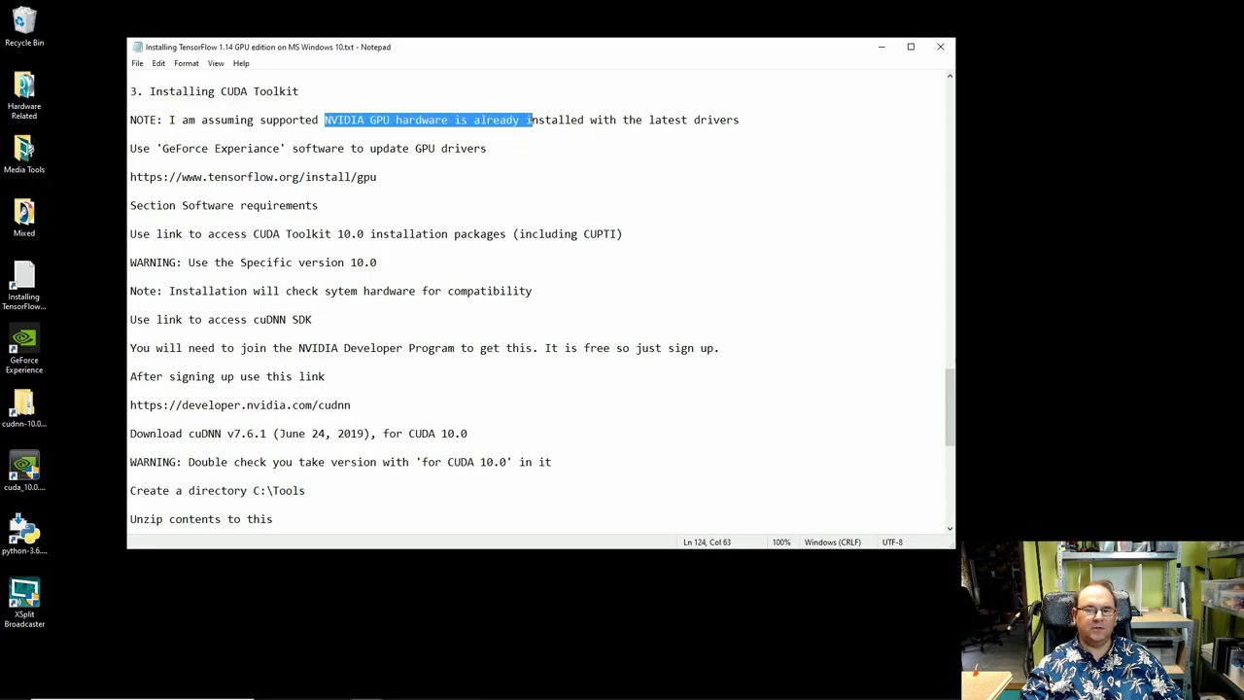
{"action": "left_click", "coordinate": [688, 148]}
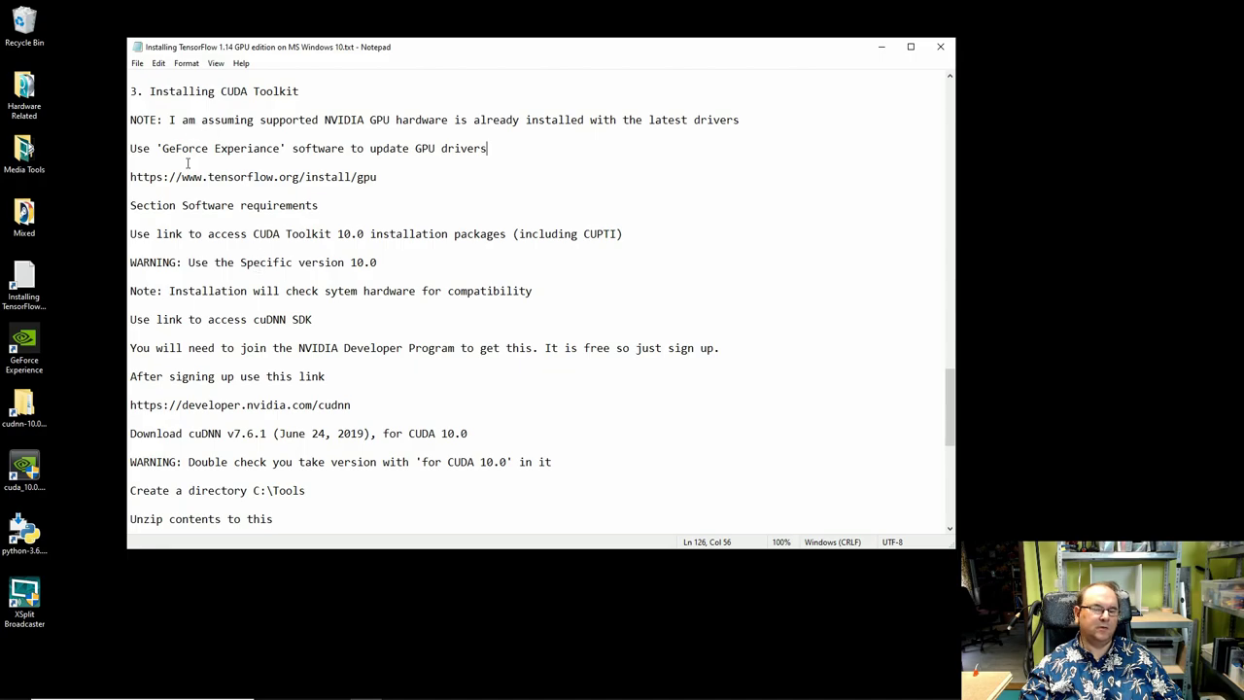
{"action": "left_click_drag", "start_coordinate": [163, 148], "coordinate": [281, 149]}
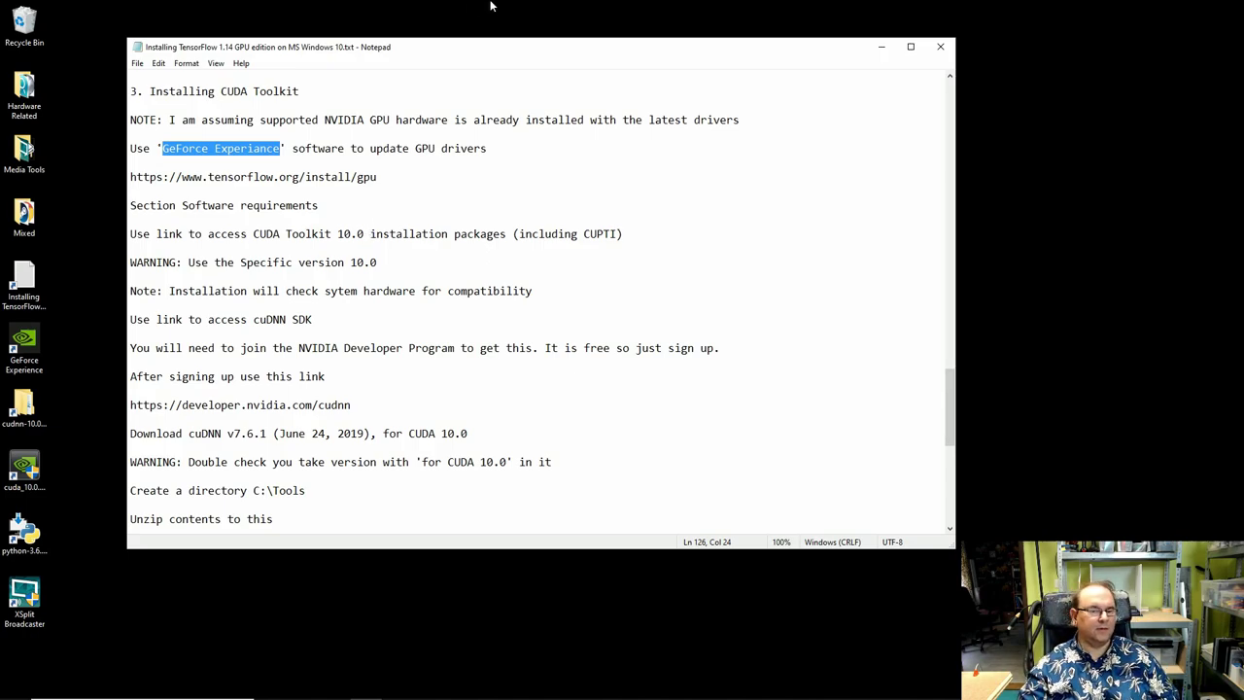
{"action": "left_click", "coordinate": [394, 192]}
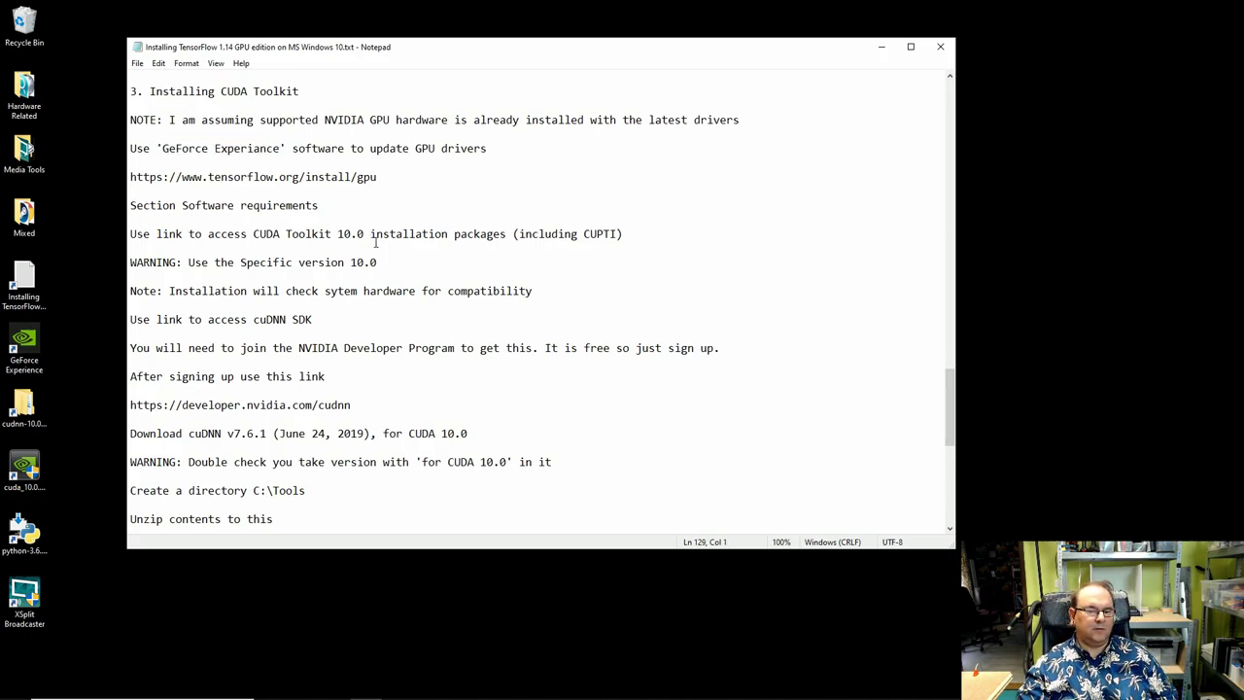
{"action": "left_click_drag", "start_coordinate": [377, 178], "coordinate": [124, 178]}
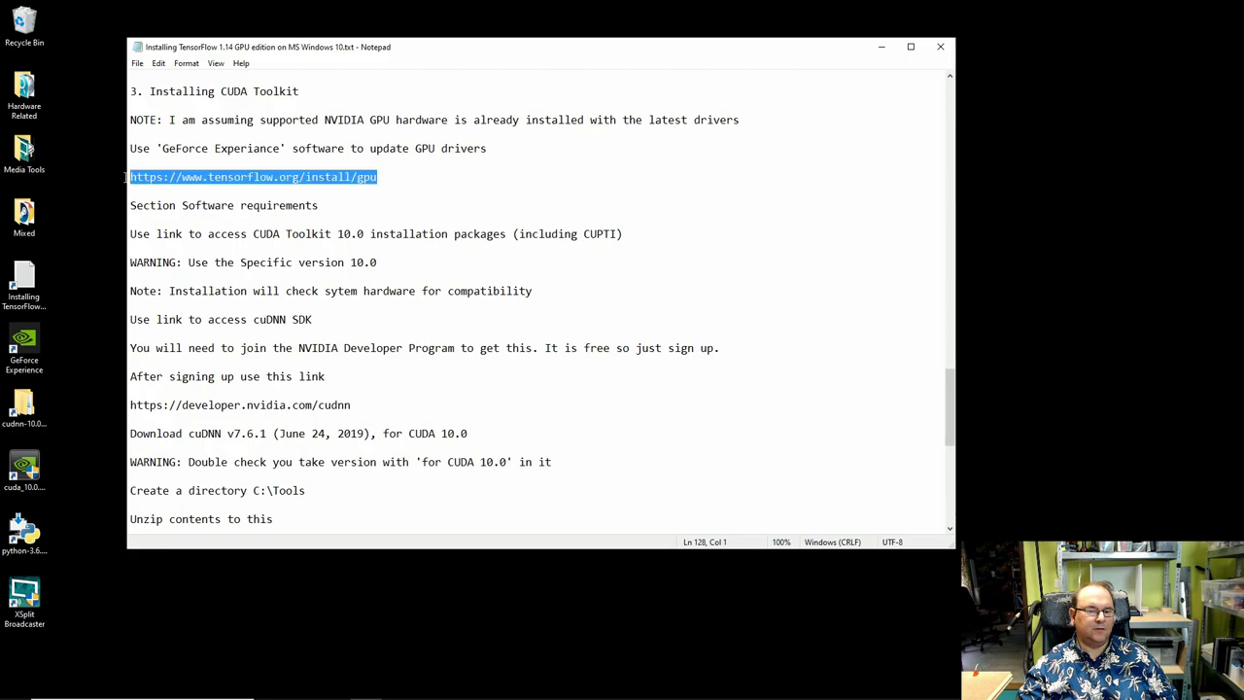
{"action": "right_click", "coordinate": [329, 176]}
{"action": "left_click", "coordinate": [375, 217]}
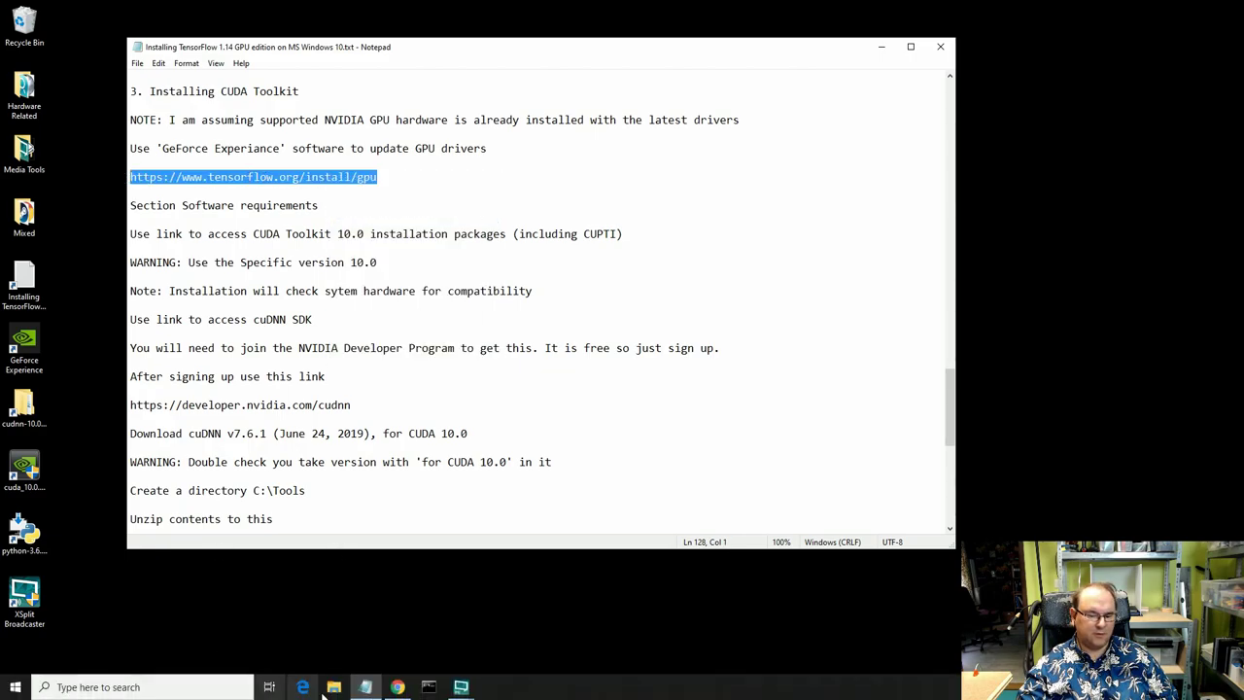
{"action": "left_click", "coordinate": [401, 687]}
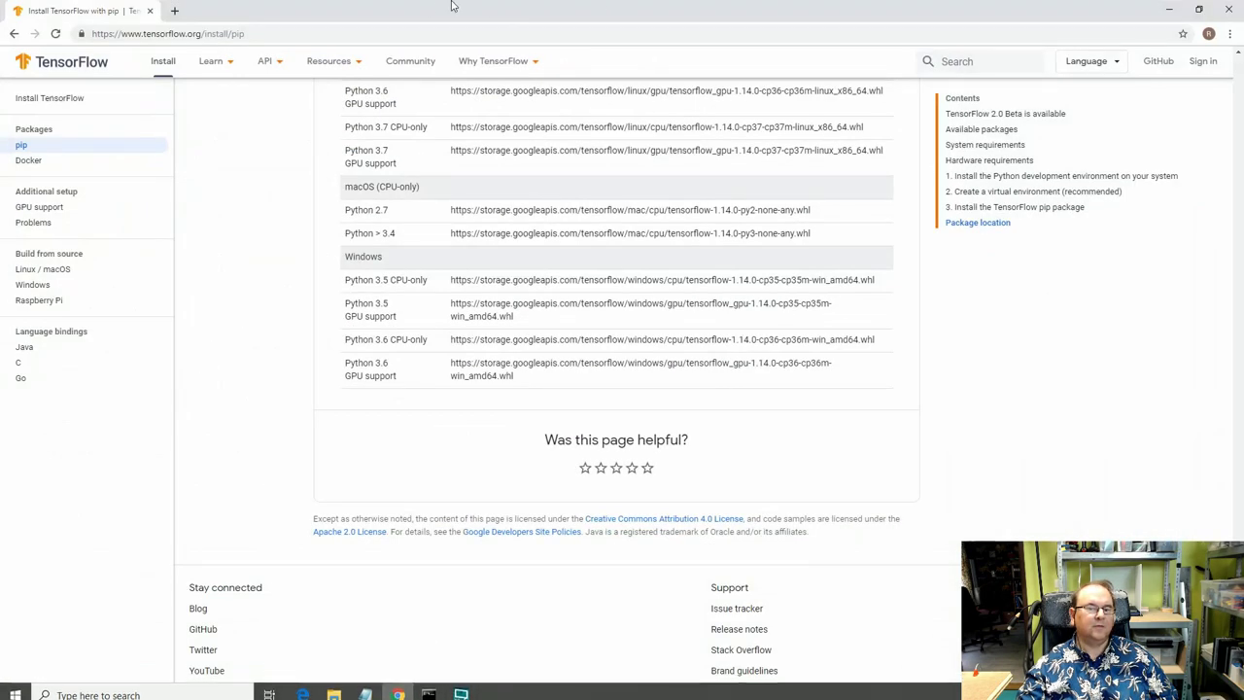
{"action": "left_click", "coordinate": [314, 34]}
{"action": "right_click", "coordinate": [227, 34]}
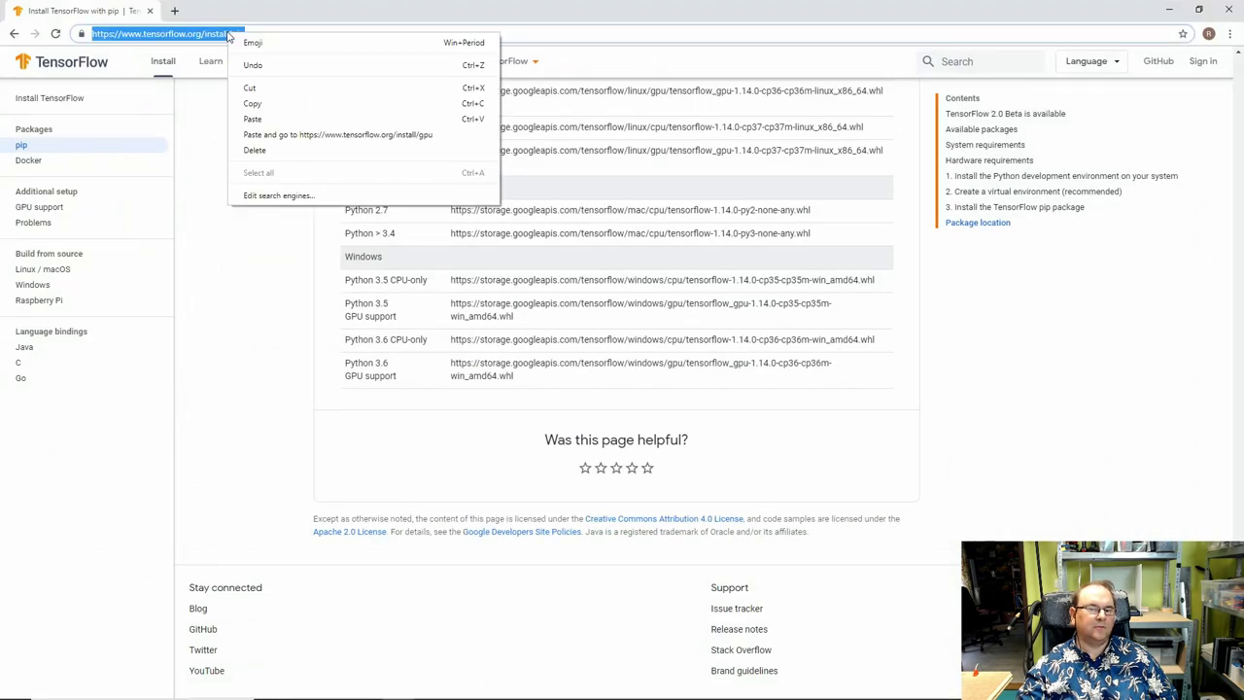
{"action": "left_click", "coordinate": [269, 103]}
{"action": "key", "text": "End"}
{"action": "key", "text": "BackSpace"}
{"action": "key", "text": "BackSpace"}
{"action": "key", "text": "BackSpace"}
{"action": "type", "text": "gpu"}
{"action": "key", "text": "Return"}
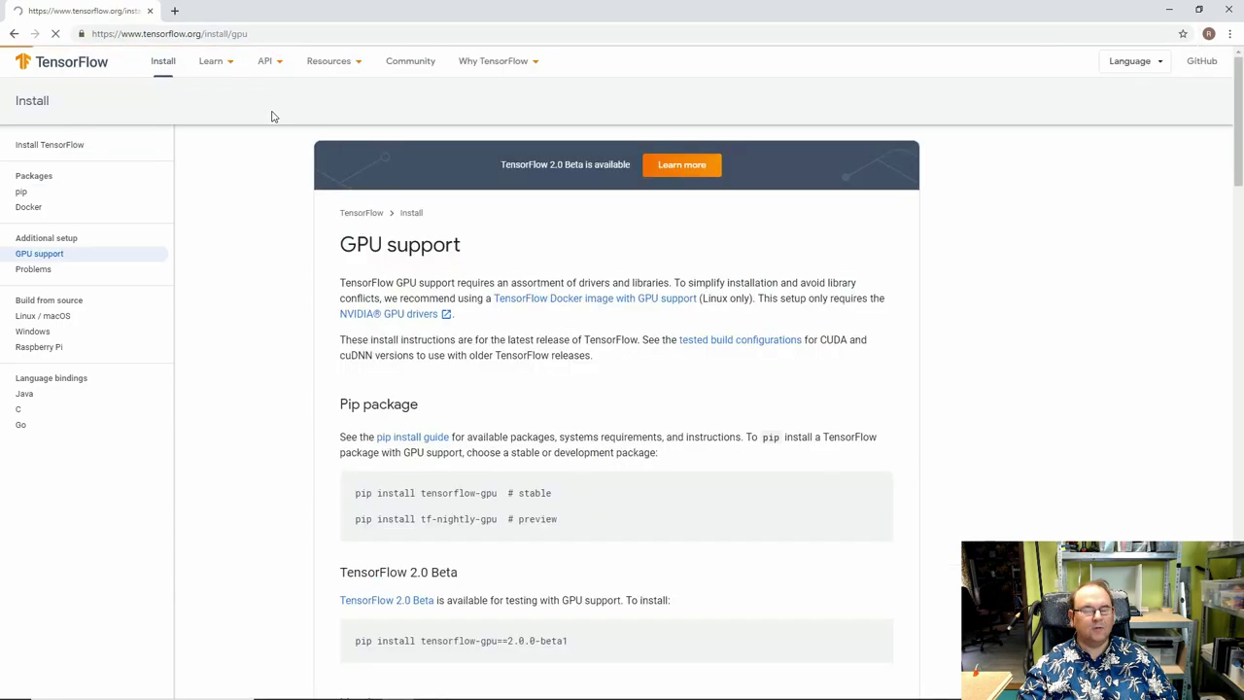
Look through the TensorFlow GPU support page, from the pip package and hardware and software requirements to the Linux setup instructions.
{"action": "scroll", "coordinate": [814, 428], "scroll_direction": "down", "scroll_amount": 3}
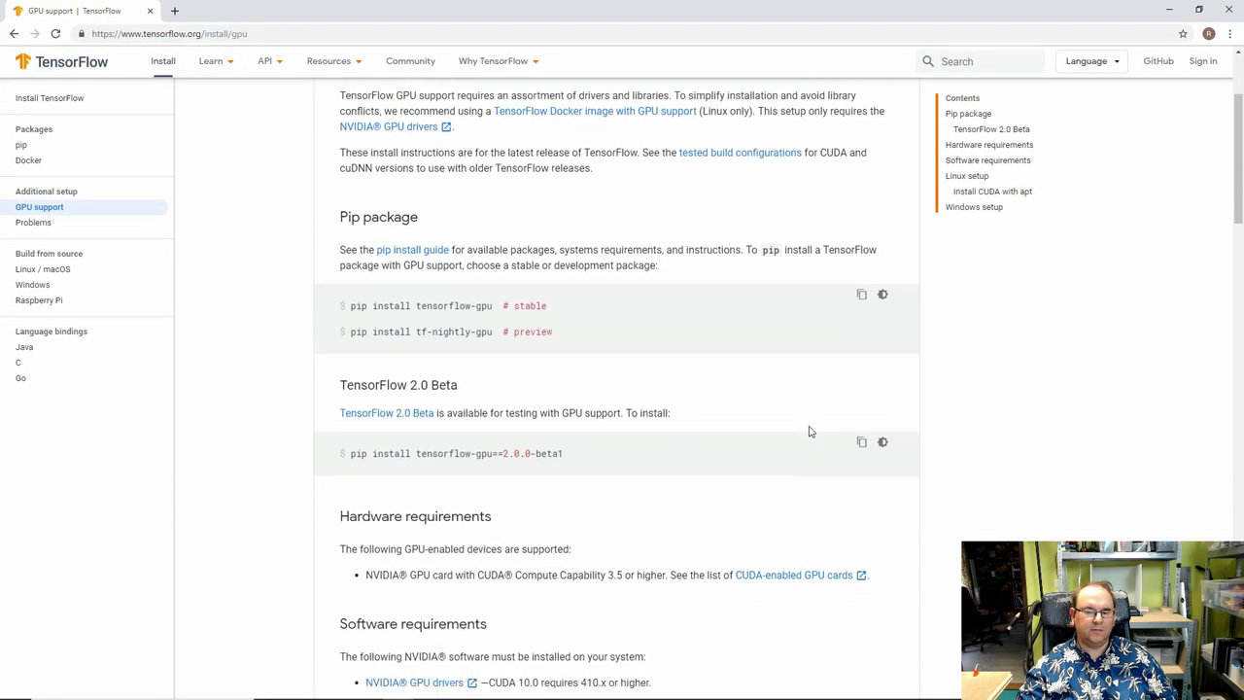
{"action": "scroll", "coordinate": [812, 430], "scroll_direction": "down", "scroll_amount": 7}
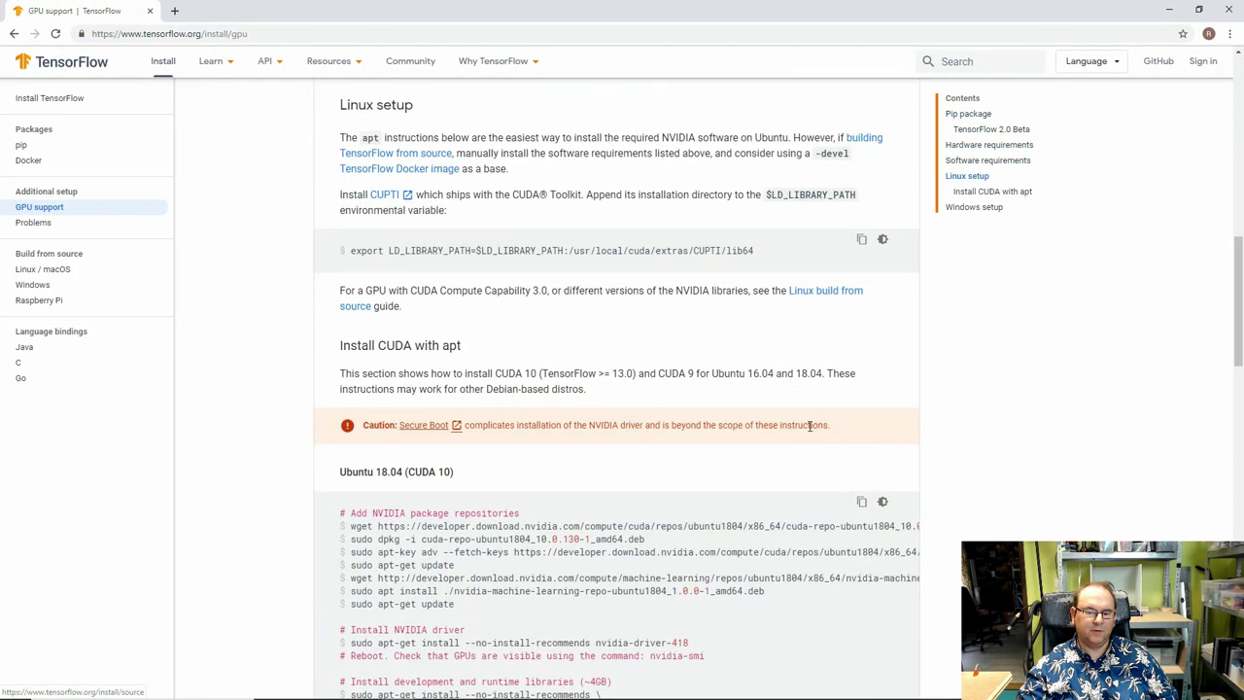
{"action": "scroll", "coordinate": [812, 431], "scroll_direction": "down", "scroll_amount": 4}
{"action": "scroll", "coordinate": [811, 431], "scroll_direction": "up", "scroll_amount": 7}
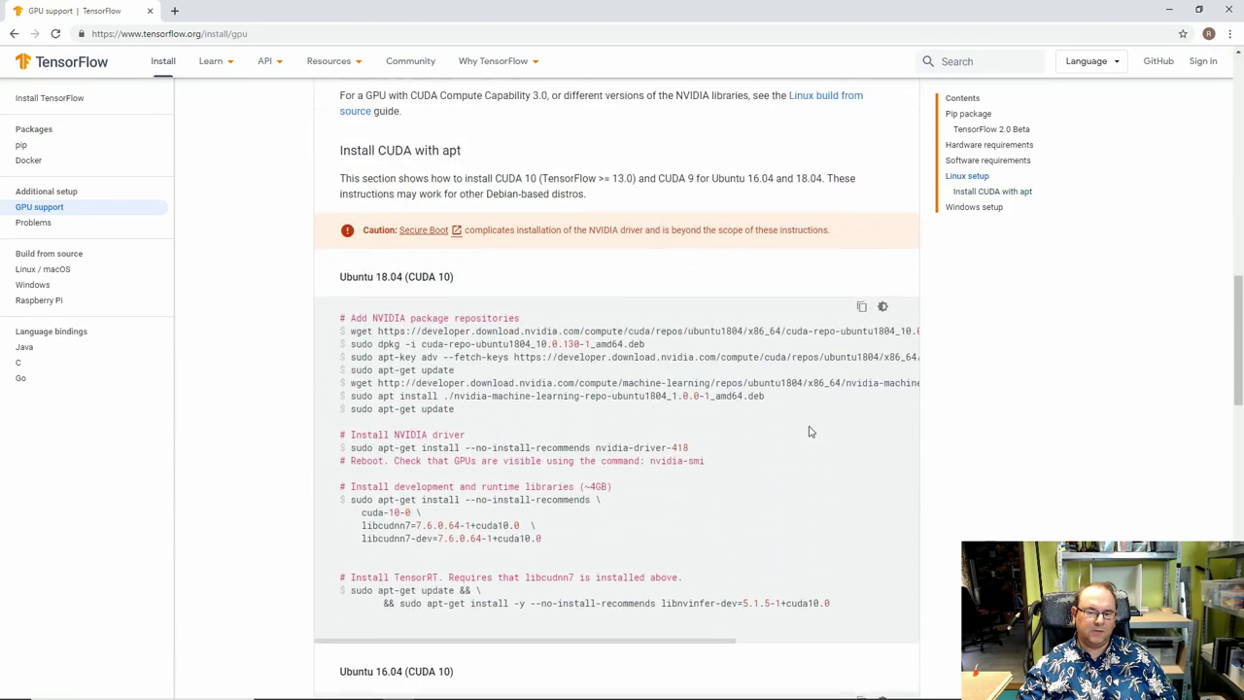
{"action": "scroll", "coordinate": [812, 430], "scroll_direction": "up", "scroll_amount": 5}
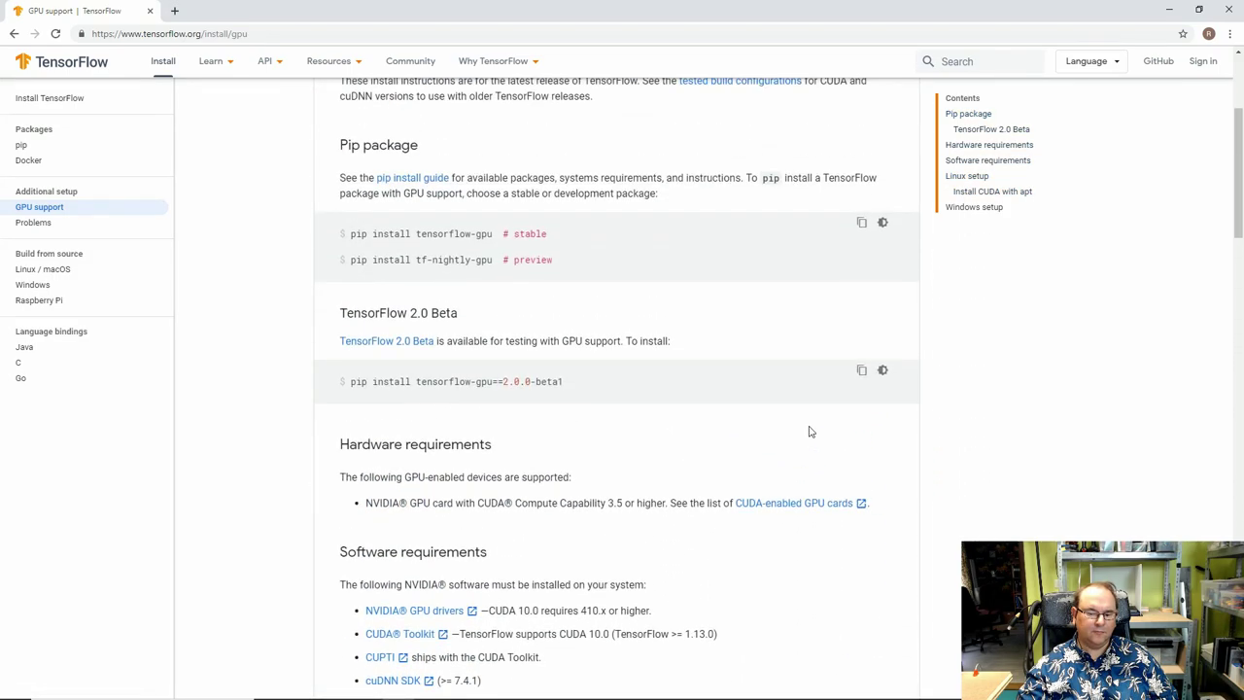
{"action": "scroll", "coordinate": [811, 431], "scroll_direction": "up", "scroll_amount": 2}
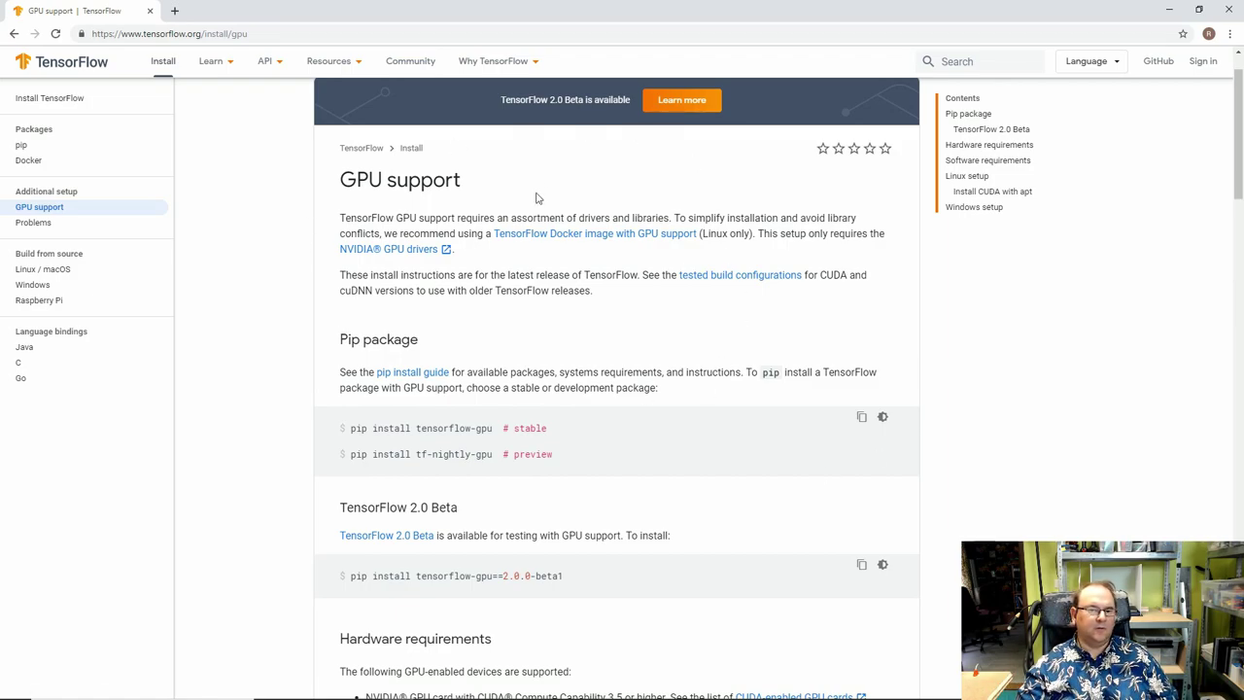
Check the CUDA Toolkit instructions in the notes, then return to Chrome and find the page's Software requirements section.
{"action": "left_click", "coordinate": [1168, 10]}
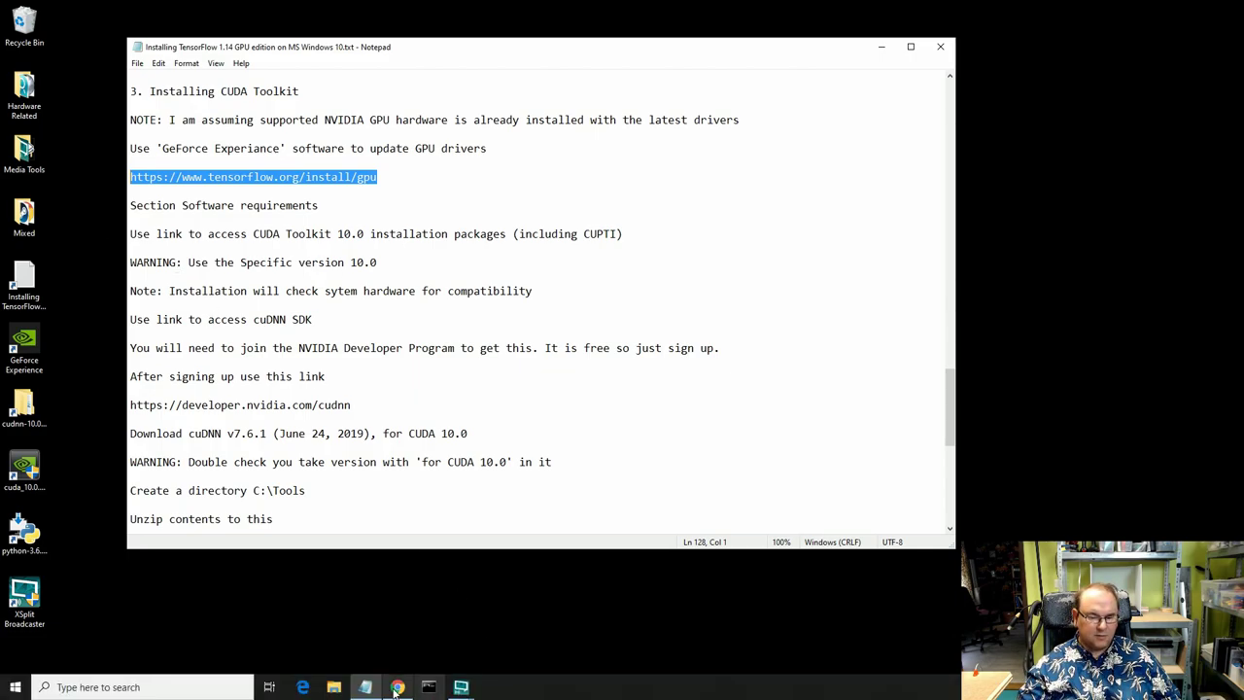
{"action": "left_click", "coordinate": [396, 687]}
{"action": "scroll", "coordinate": [644, 440], "scroll_direction": "down", "scroll_amount": 2}
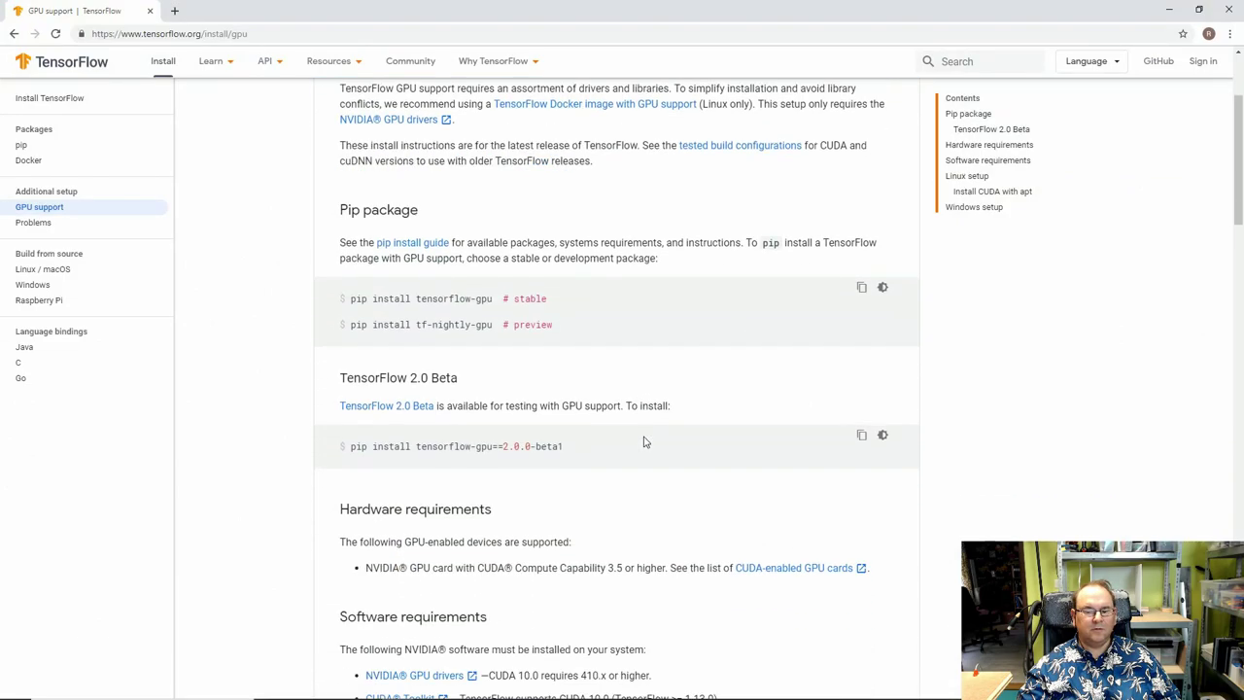
Compare the TensorFlow GPU page's software requirements with the Notepad notes on CUDA Toolkit 10.0, its version warning and the hardware compatibility check.
{"action": "scroll", "coordinate": [644, 442], "scroll_direction": "down", "scroll_amount": 5}
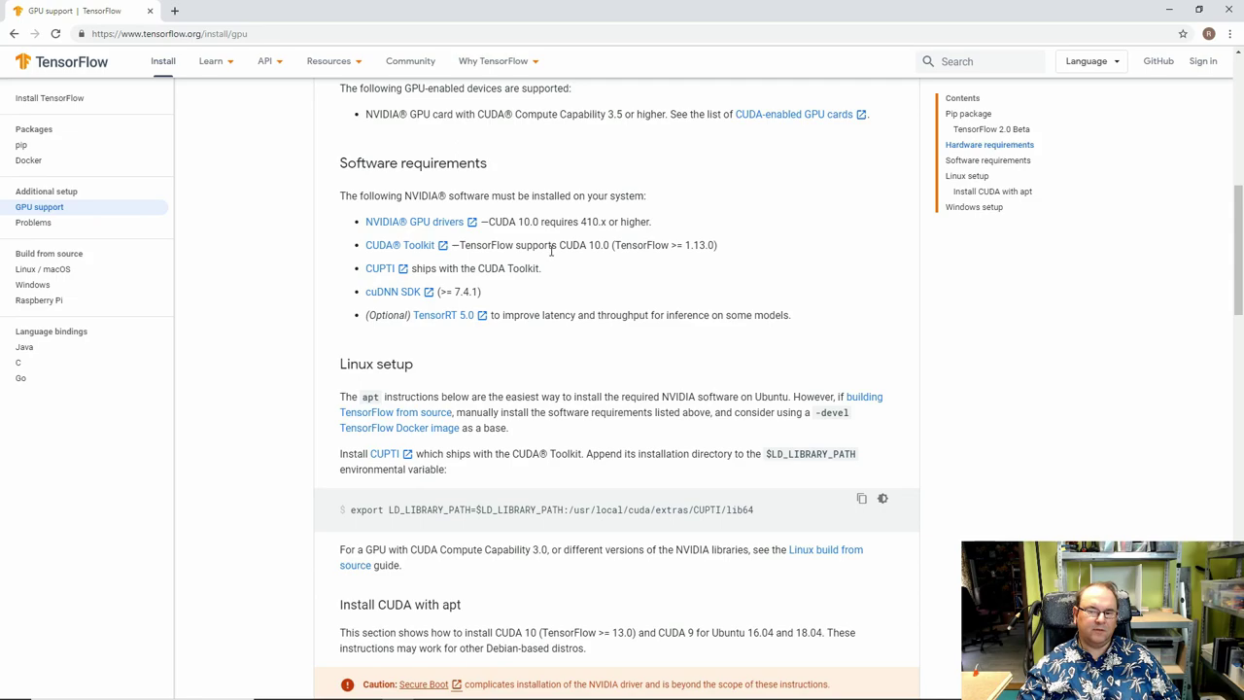
{"action": "left_click", "coordinate": [1169, 10]}
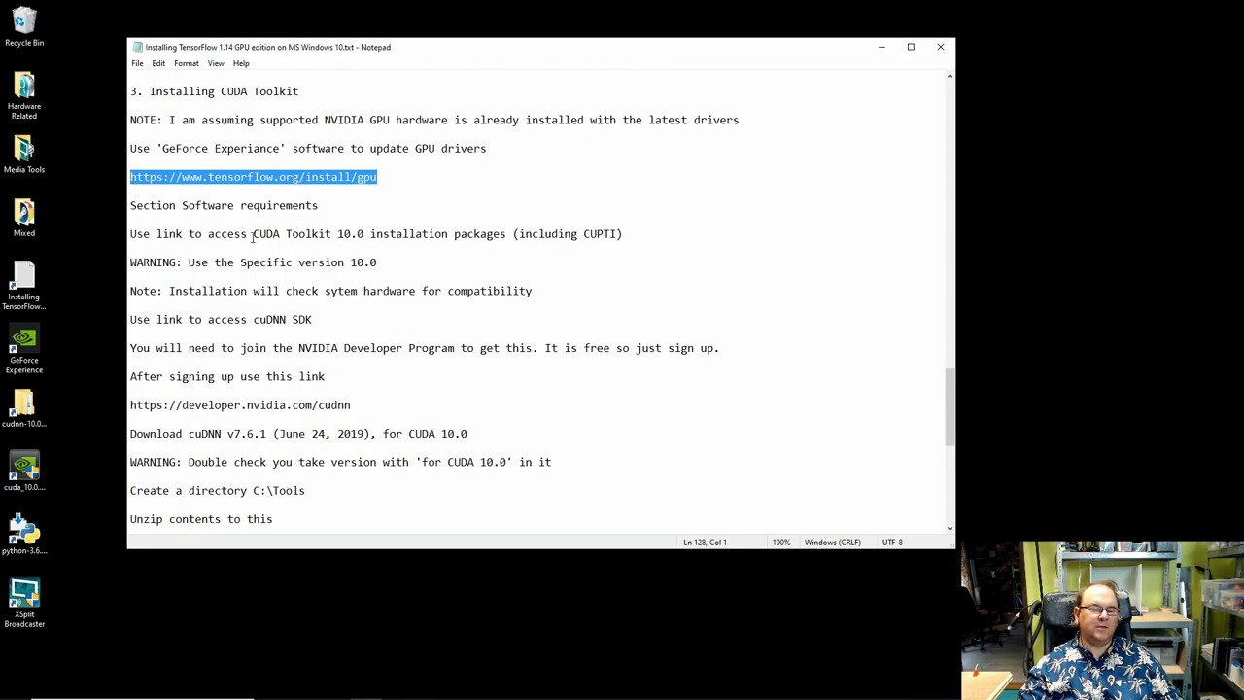
{"action": "left_click_drag", "start_coordinate": [254, 234], "coordinate": [365, 234]}
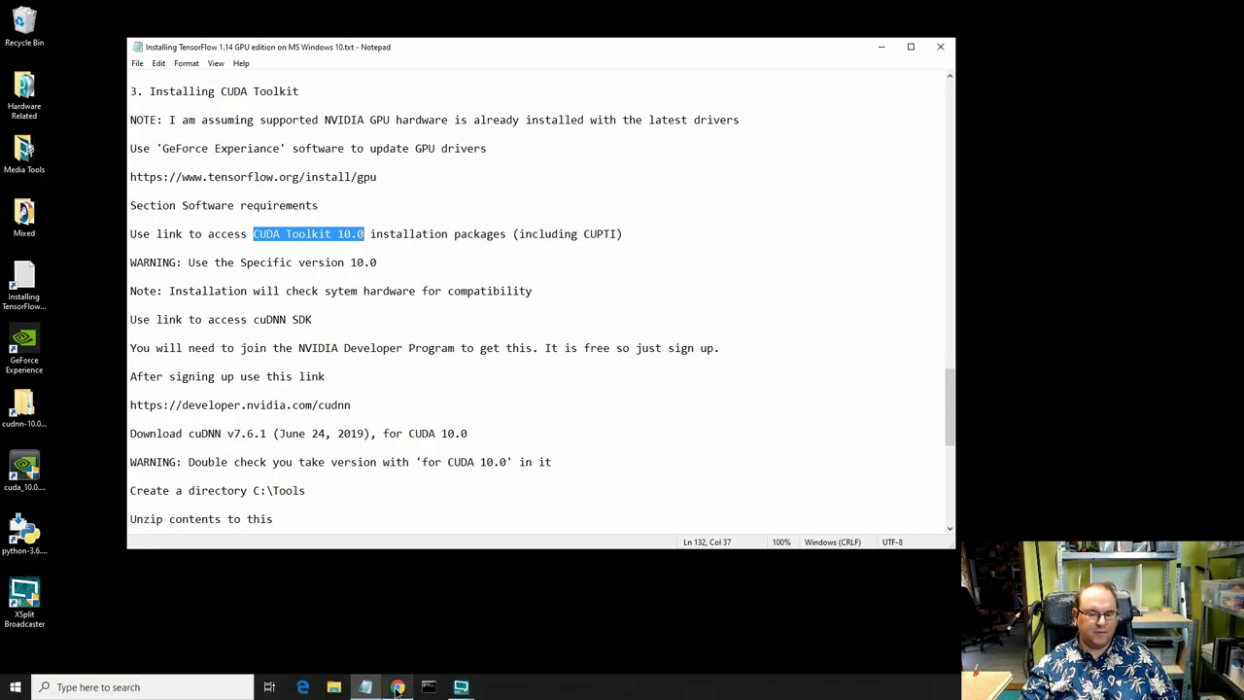
{"action": "left_click", "coordinate": [399, 687]}
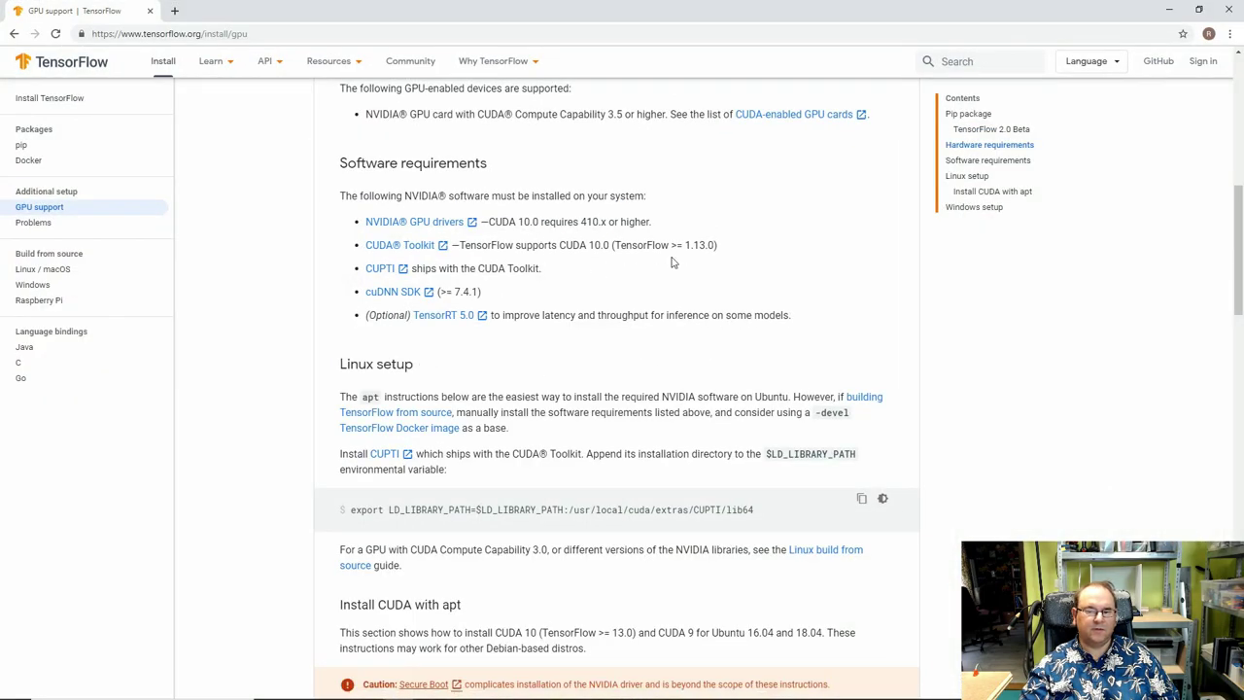
{"action": "left_click_drag", "start_coordinate": [610, 245], "coordinate": [459, 245]}
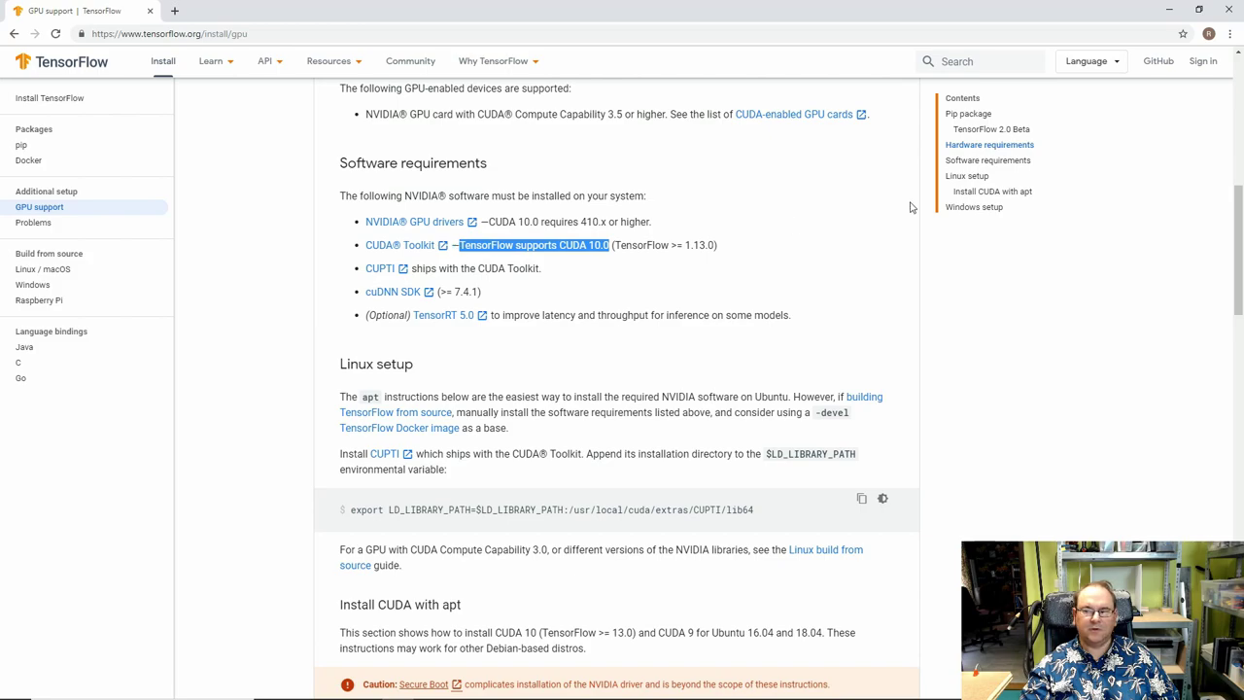
{"action": "left_click", "coordinate": [1169, 9]}
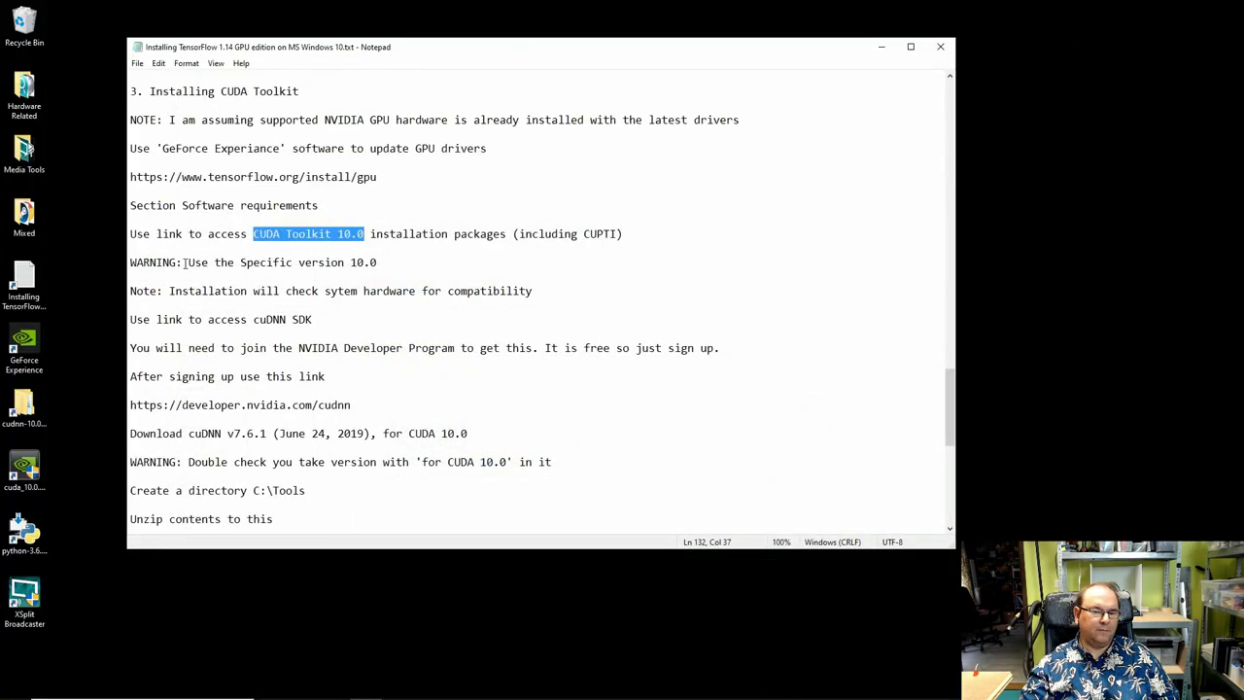
{"action": "left_click_drag", "start_coordinate": [188, 263], "coordinate": [378, 263]}
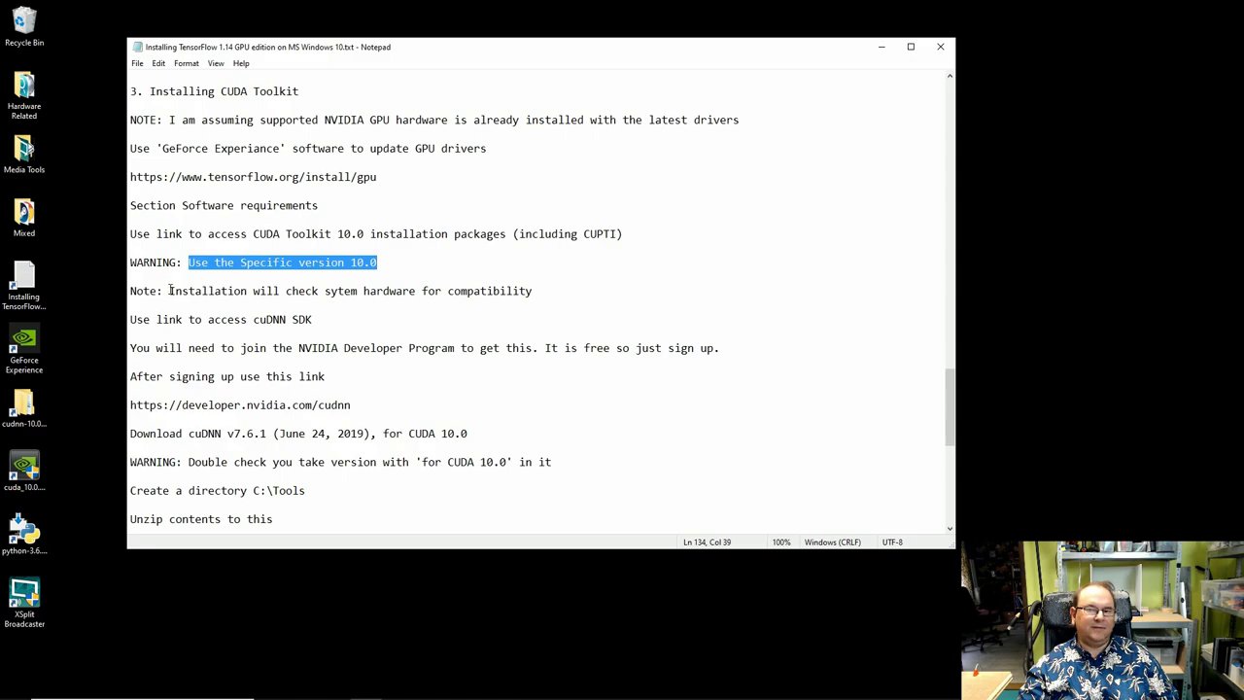
{"action": "left_click_drag", "start_coordinate": [167, 291], "coordinate": [532, 290]}
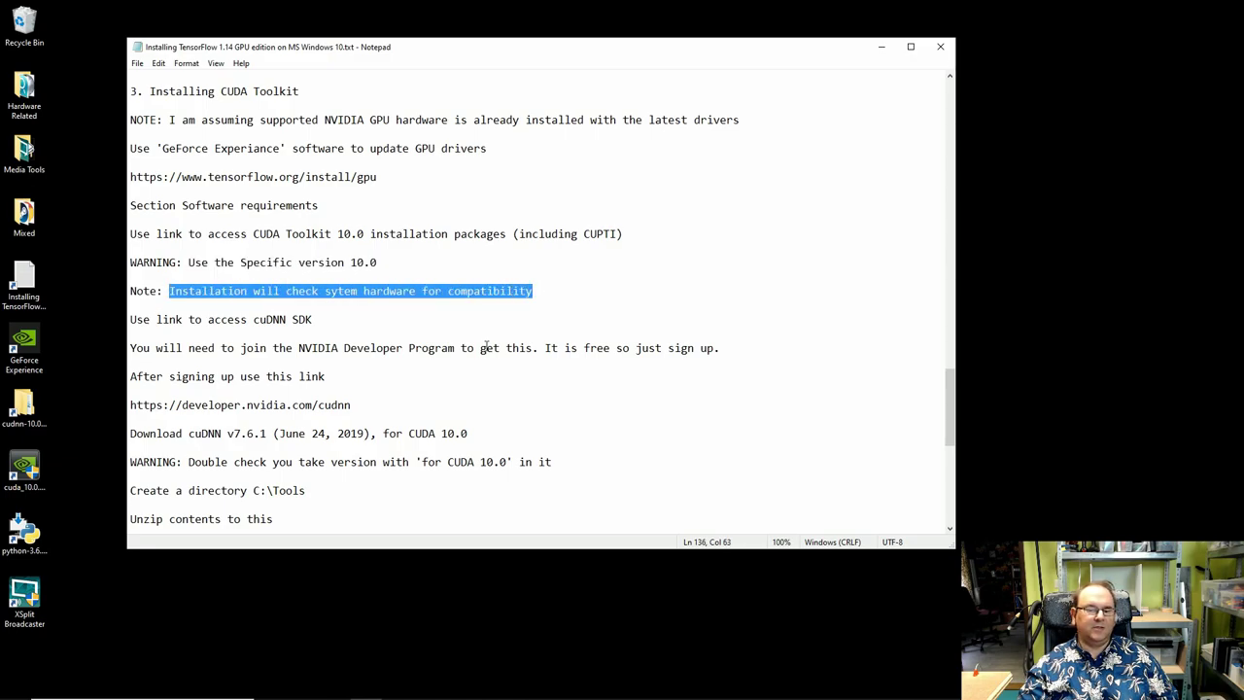
Correct "sytem" to "system" in the hardware compatibility note and save the file.
{"action": "left_click", "coordinate": [327, 290]}
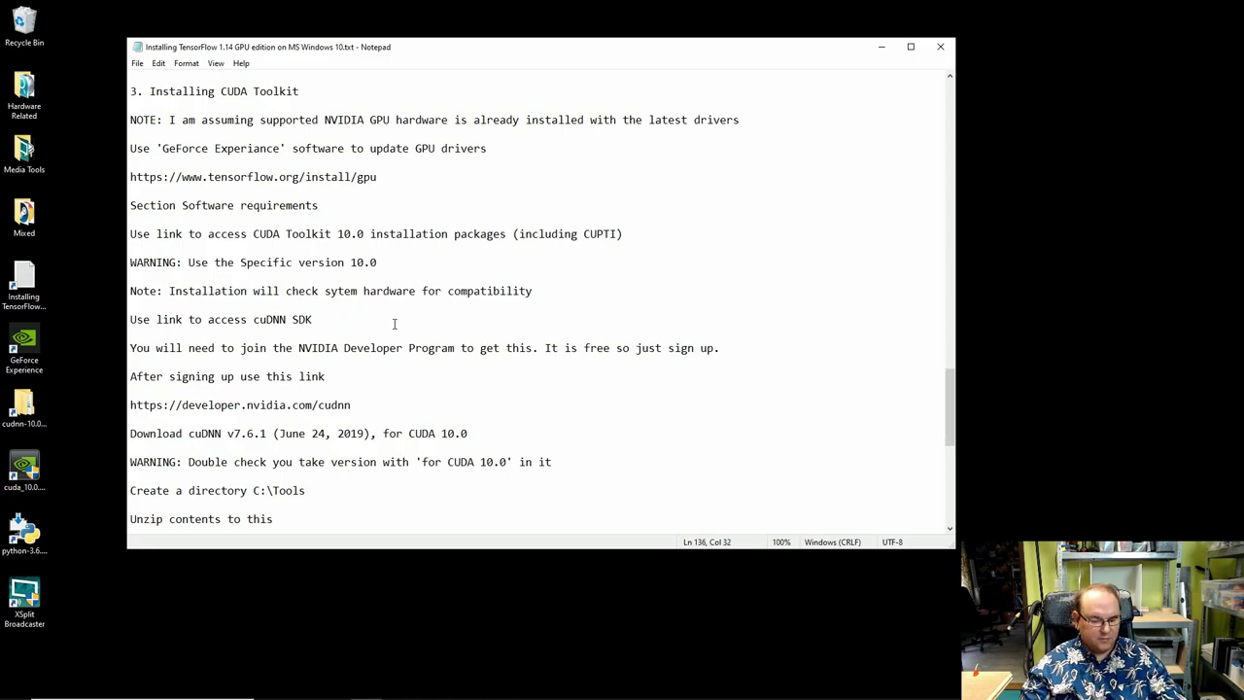
{"action": "key", "text": "Right"}
{"action": "type", "text": "s"}
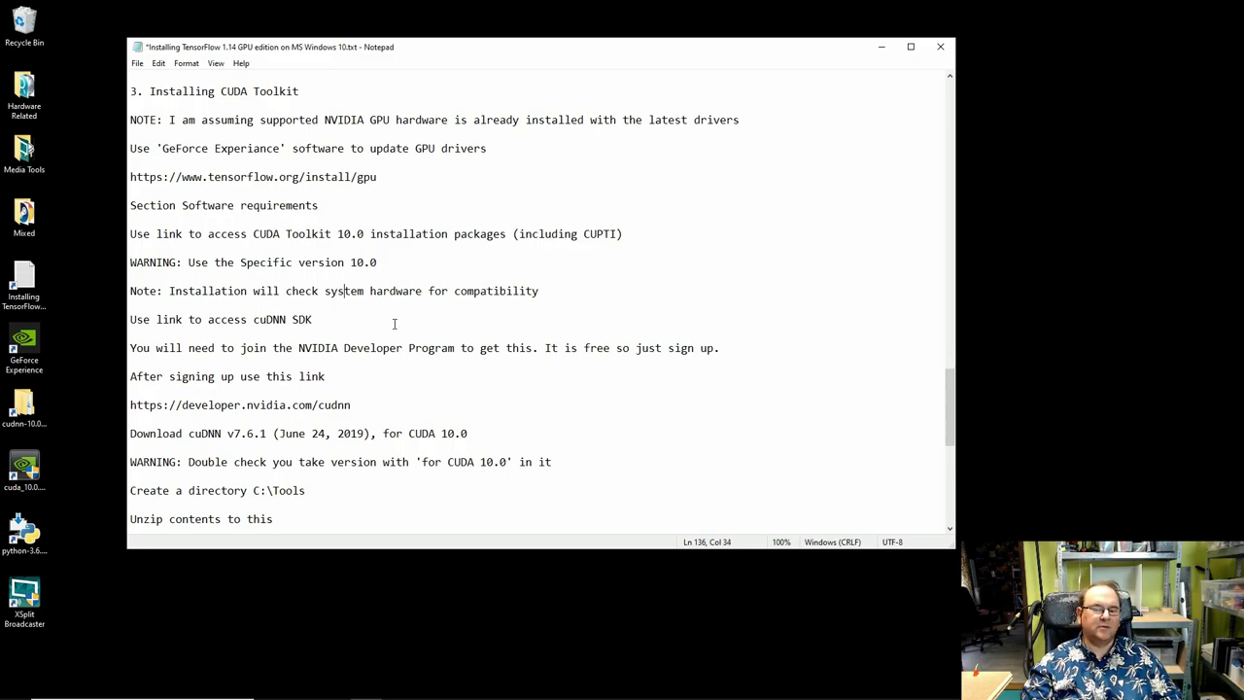
{"action": "left_click", "coordinate": [137, 63]}
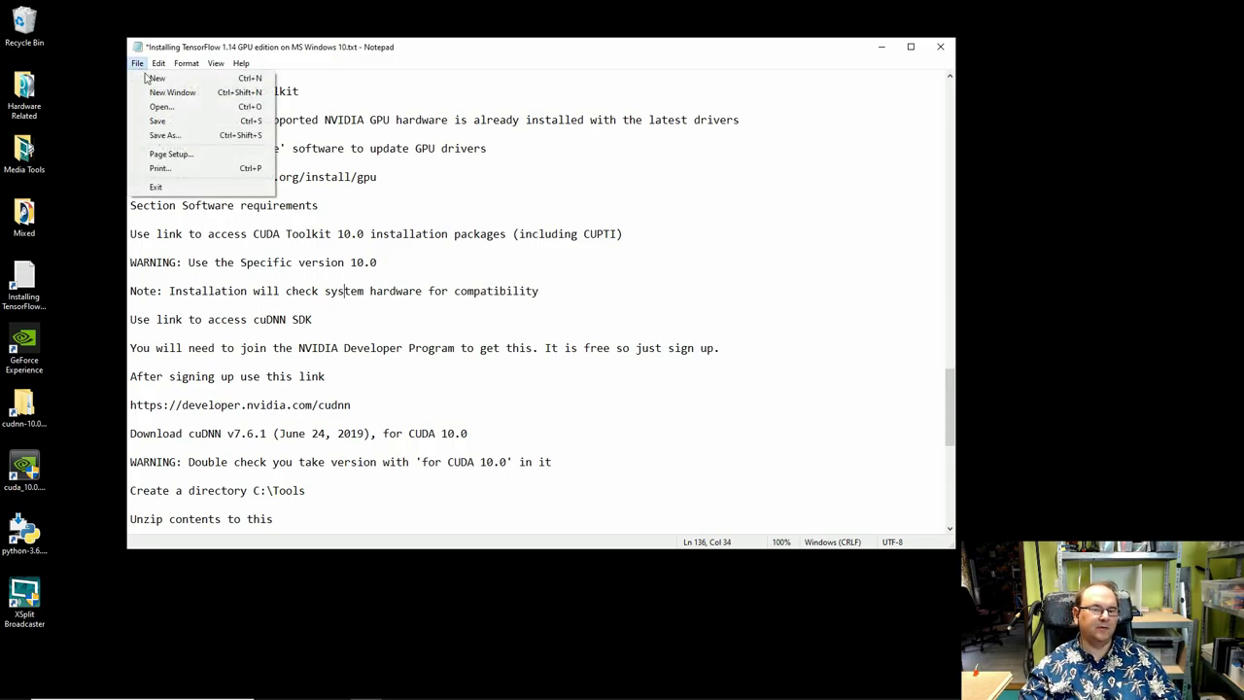
{"action": "left_click", "coordinate": [160, 119]}
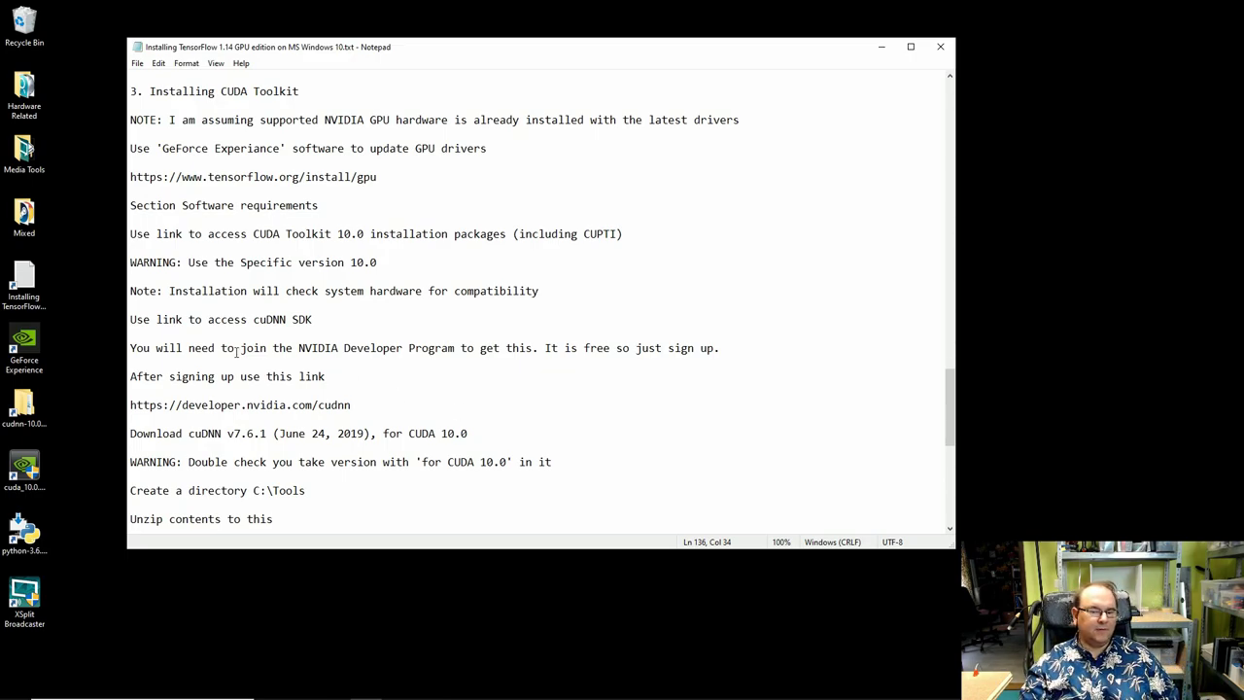
Review the notes on the cuDNN SDK, joining the NVIDIA Developer Program and the developer.nvidia.com/cudnn link.
{"action": "left_click_drag", "start_coordinate": [253, 318], "coordinate": [313, 320]}
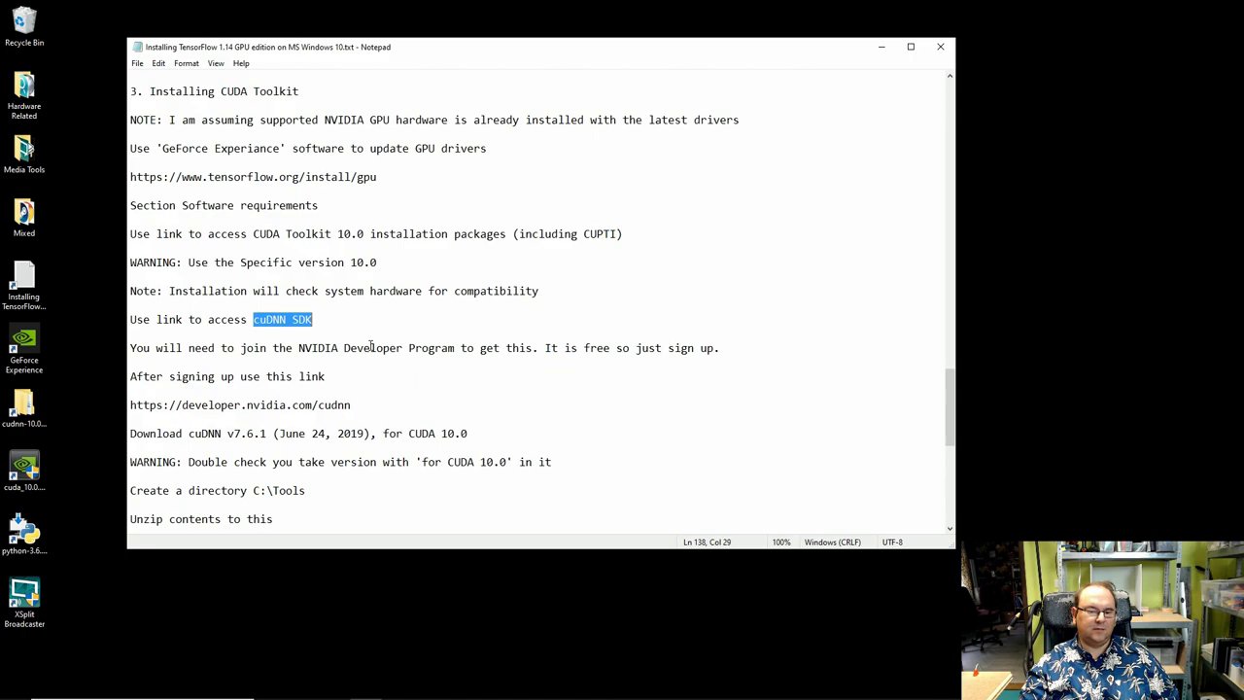
{"action": "left_click", "coordinate": [349, 347]}
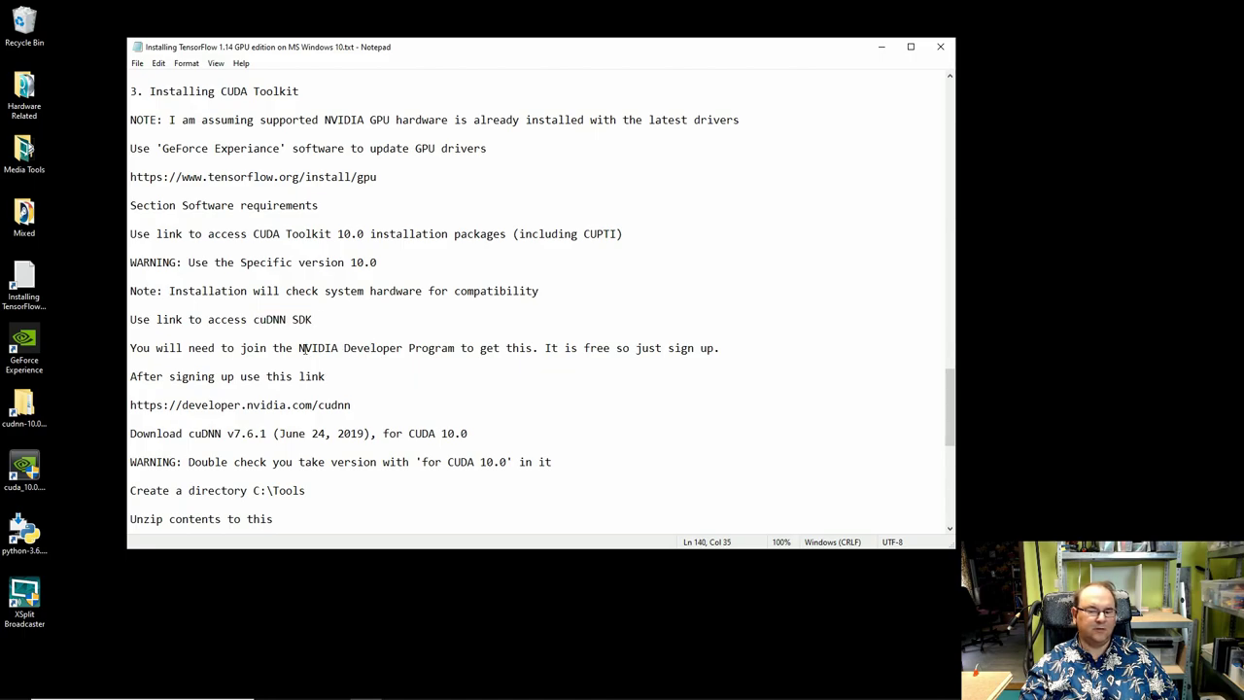
{"action": "left_click_drag", "start_coordinate": [295, 348], "coordinate": [453, 348]}
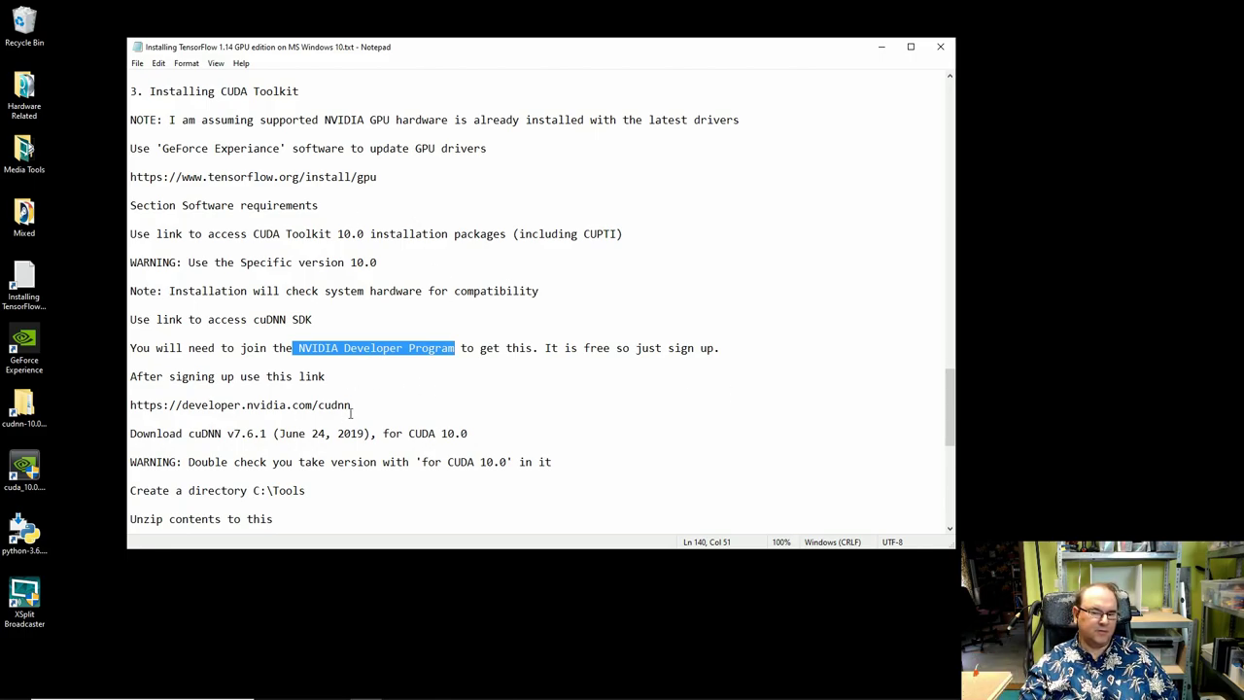
{"action": "left_click", "coordinate": [359, 376]}
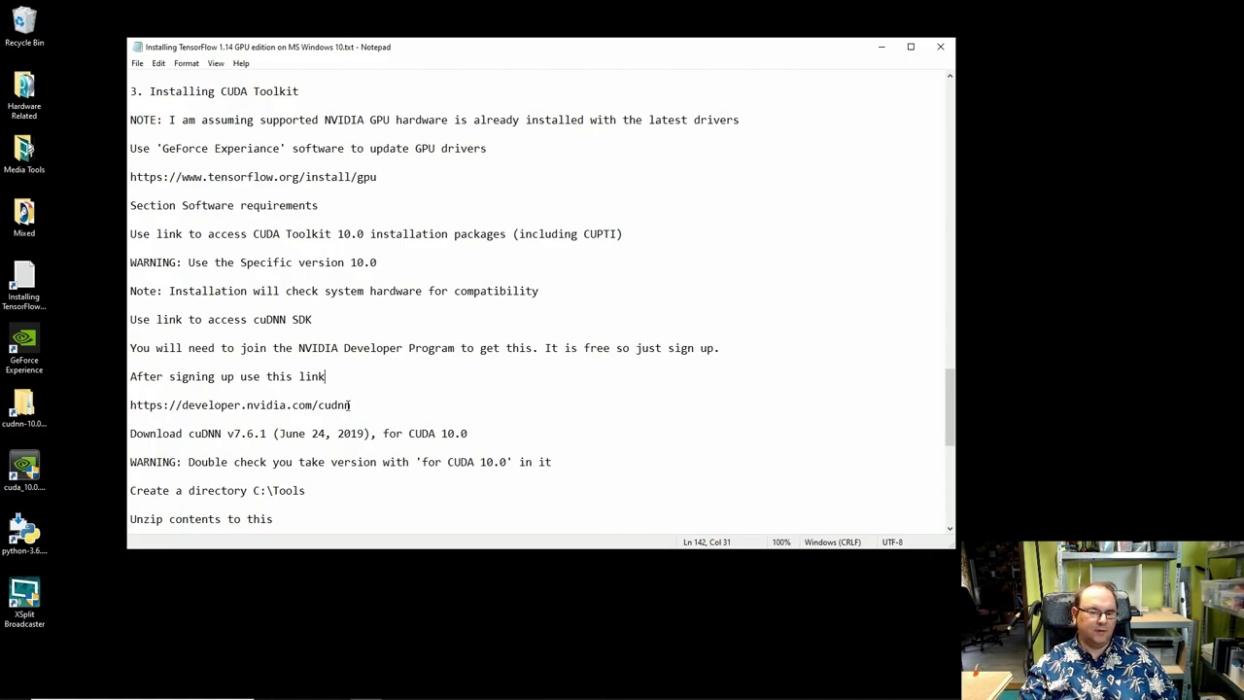
{"action": "left_click", "coordinate": [131, 404]}
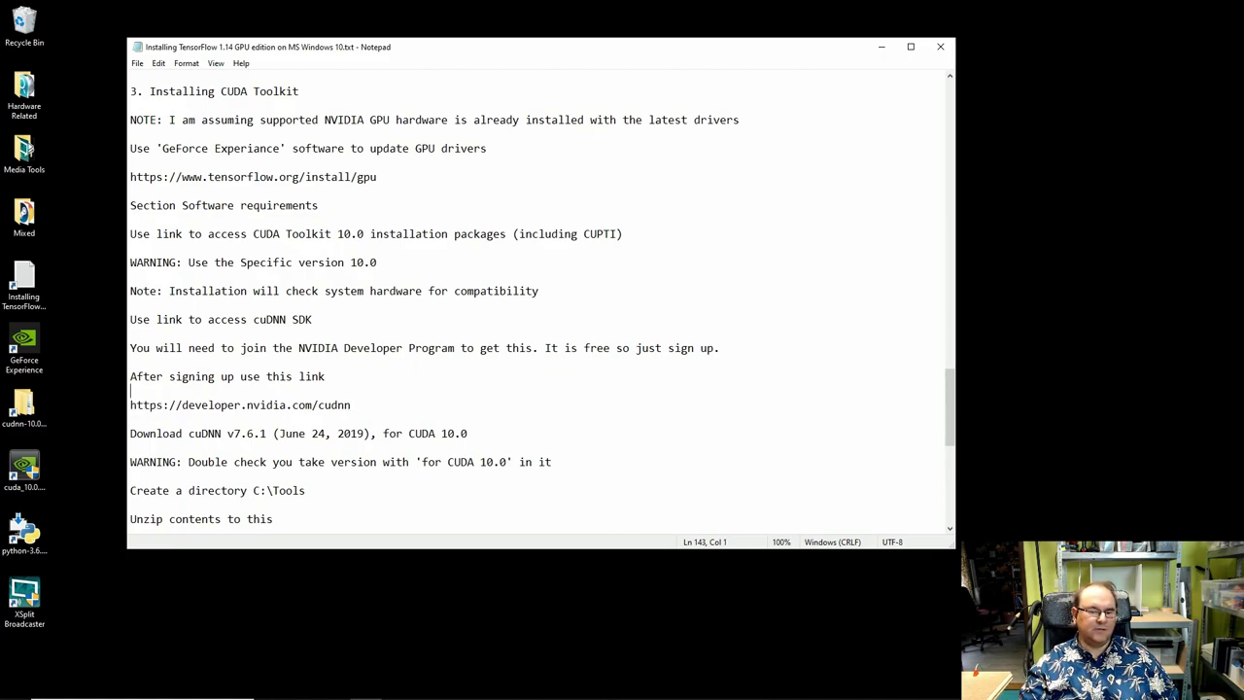
{"action": "left_click_drag", "start_coordinate": [130, 404], "coordinate": [367, 406]}
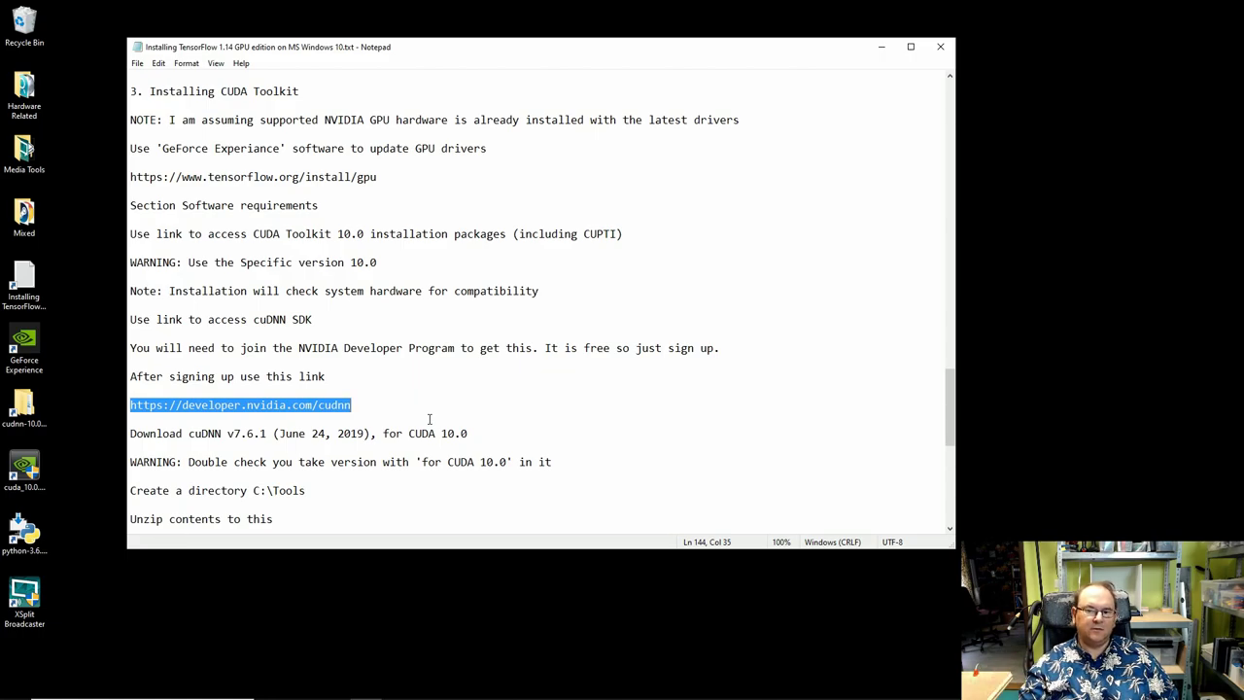
{"action": "scroll", "coordinate": [397, 385], "scroll_direction": "down", "scroll_amount": 1}
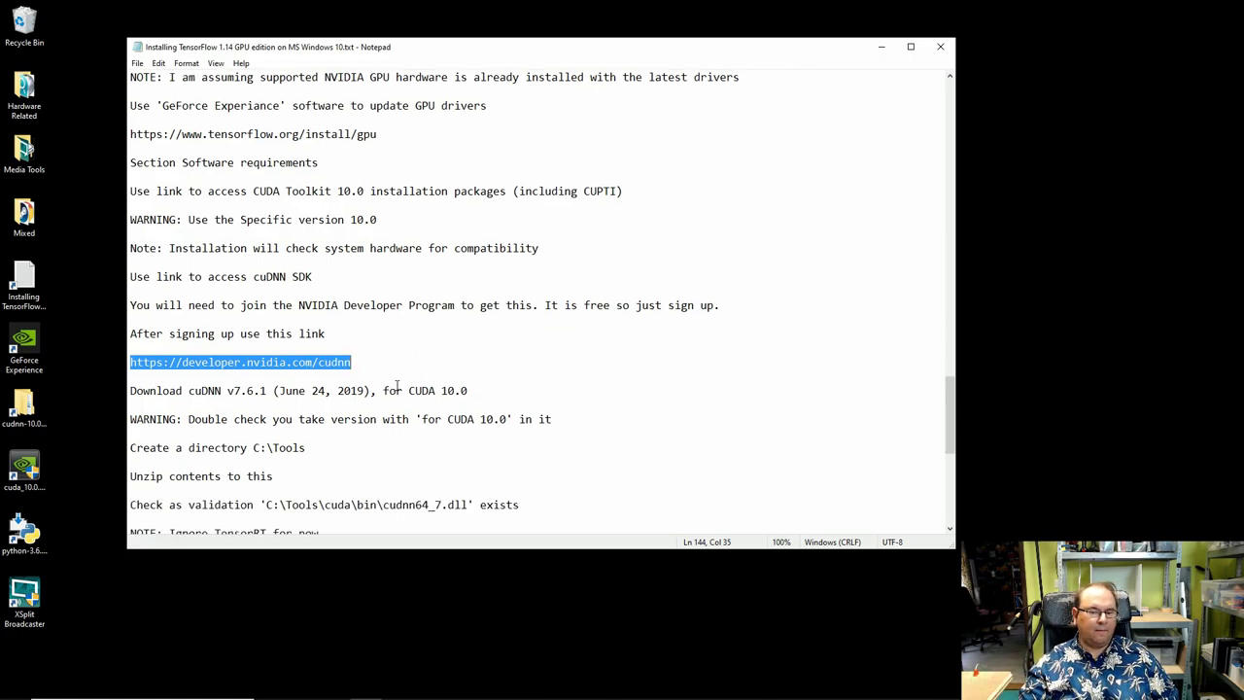
{"action": "scroll", "coordinate": [396, 385], "scroll_direction": "down", "scroll_amount": 1}
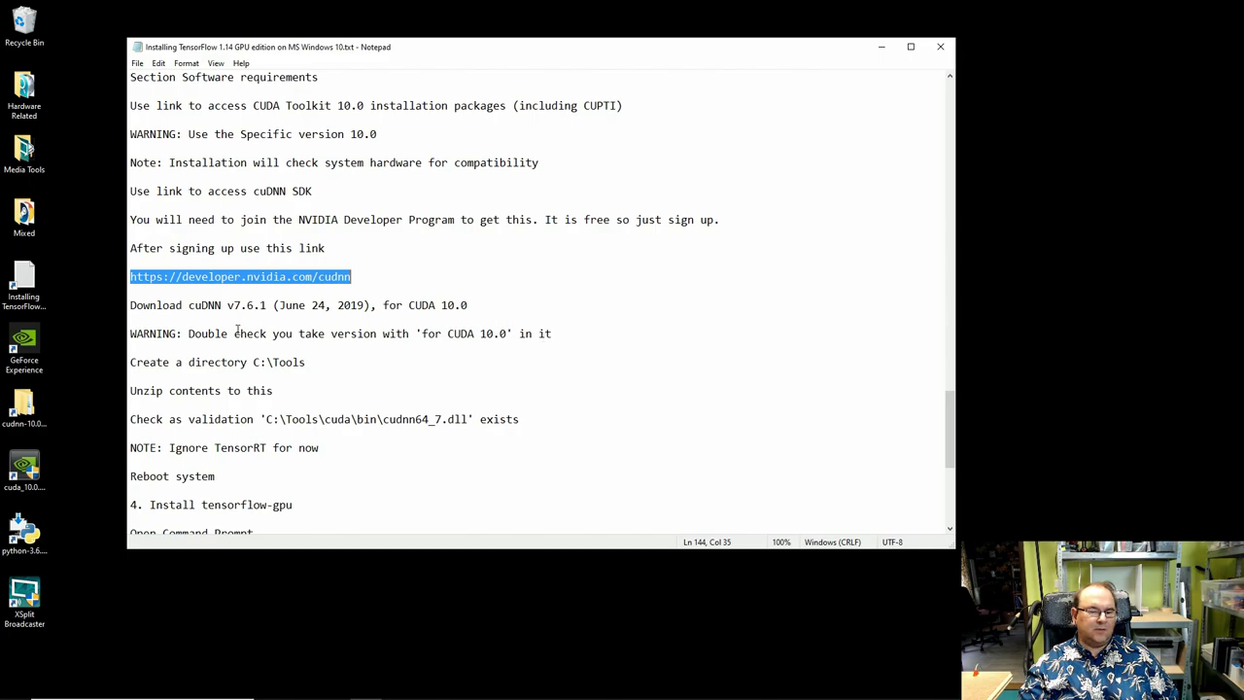
Examine the cuDNN v7.6.1 for CUDA 10.0 download line and skim the surrounding installation sections for missing instructions.
{"action": "left_click", "coordinate": [190, 305]}
{"action": "left_click_drag", "start_coordinate": [190, 305], "coordinate": [231, 307]}
{"action": "left_click", "coordinate": [266, 322]}
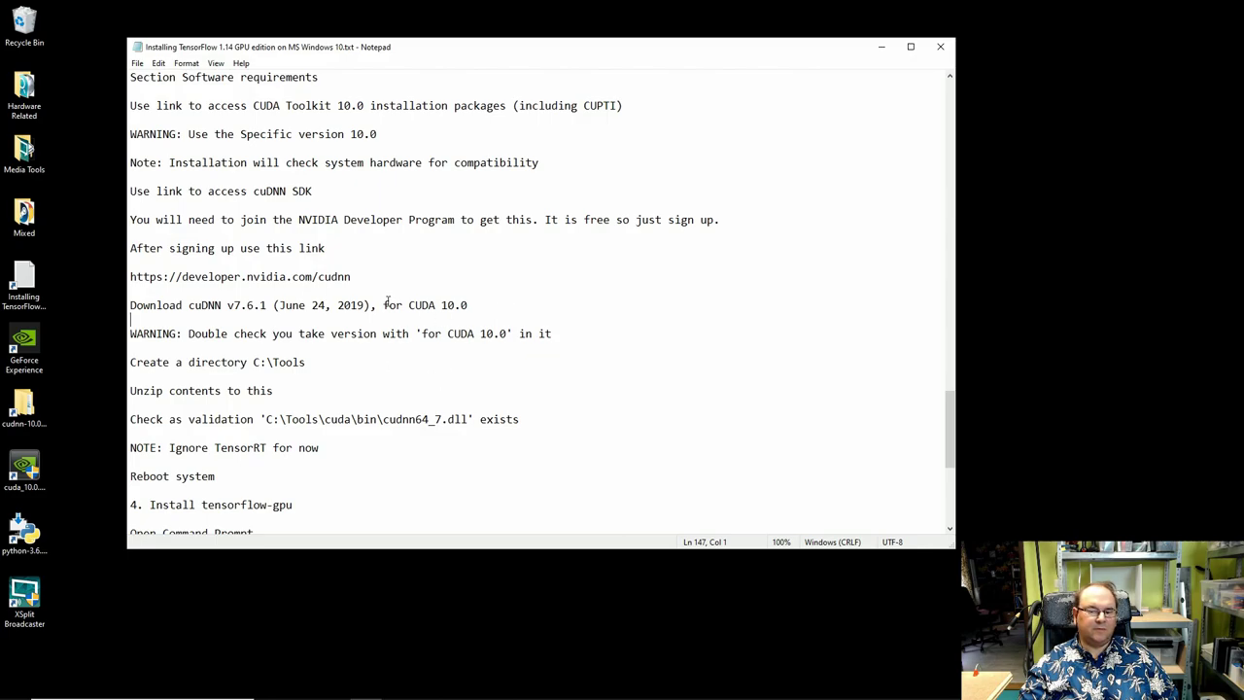
{"action": "left_click_drag", "start_coordinate": [384, 305], "coordinate": [469, 305]}
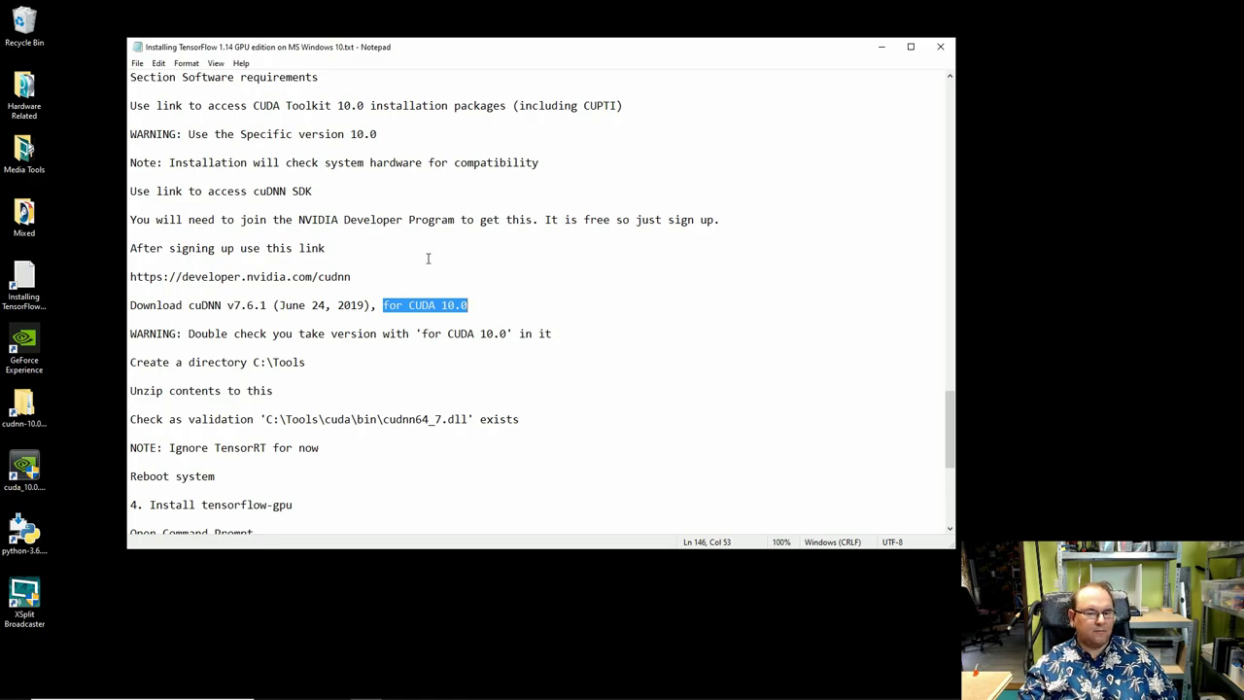
{"action": "scroll", "coordinate": [409, 424], "scroll_direction": "down", "scroll_amount": 1}
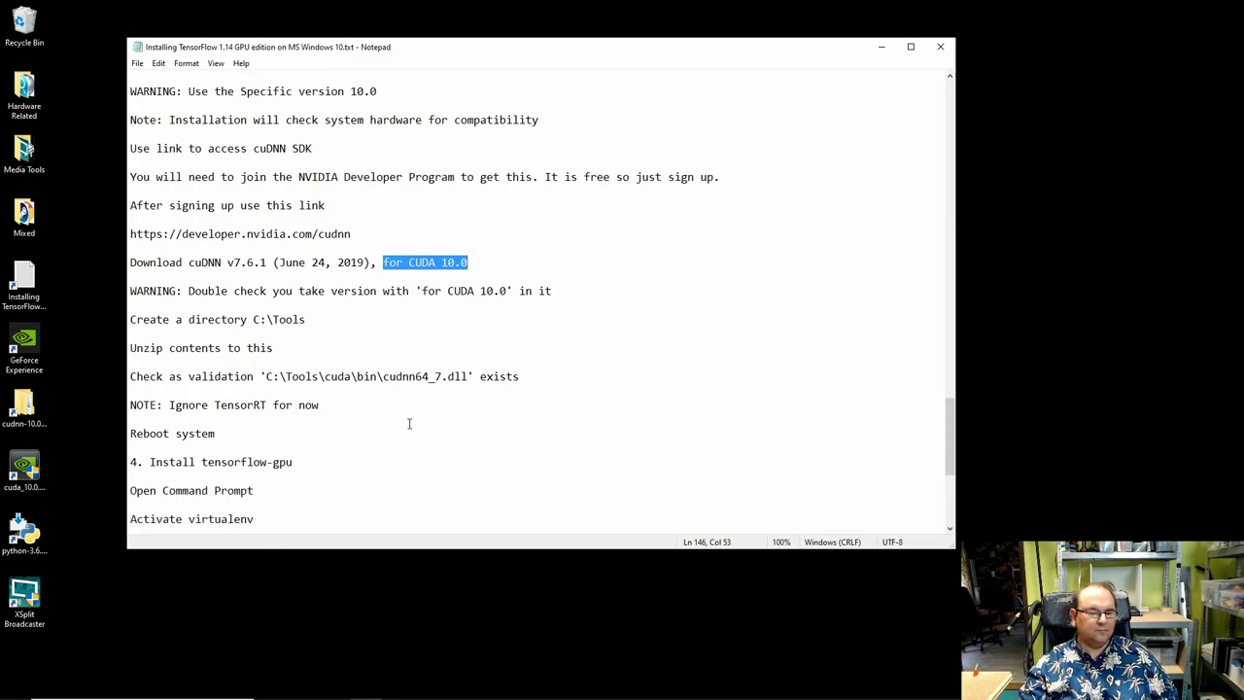
{"action": "scroll", "coordinate": [409, 424], "scroll_direction": "down", "scroll_amount": 2}
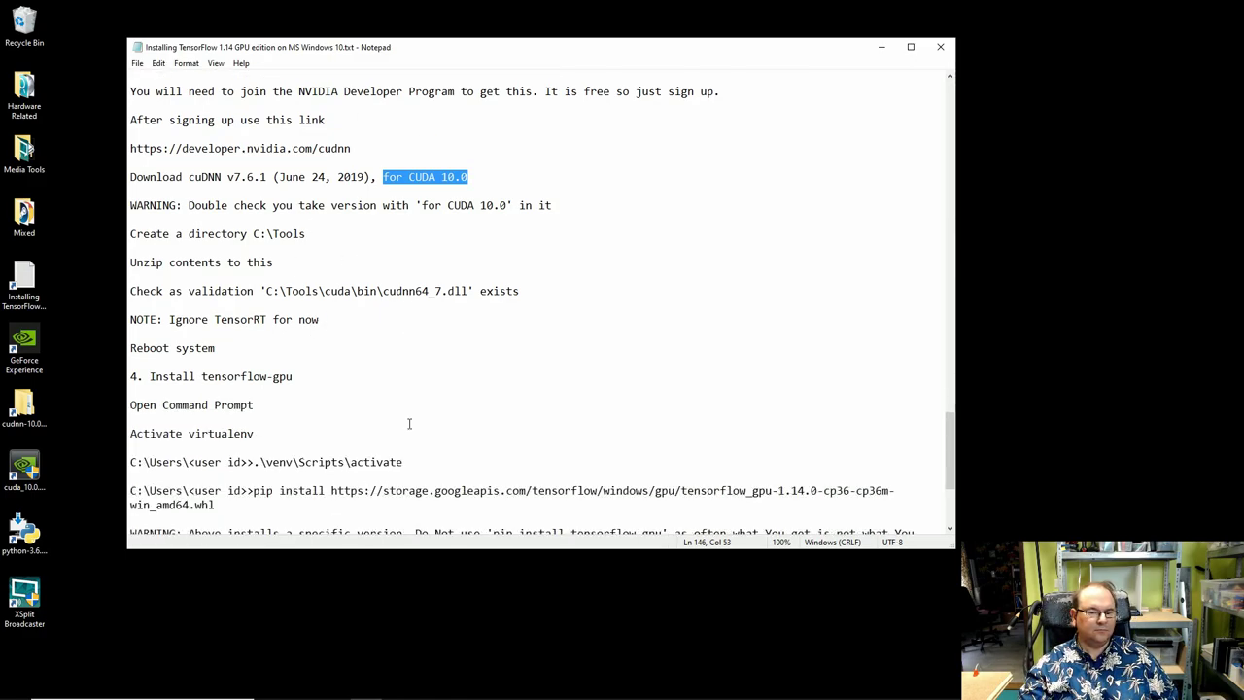
{"action": "scroll", "coordinate": [409, 424], "scroll_direction": "down", "scroll_amount": 2}
{"action": "scroll", "coordinate": [410, 424], "scroll_direction": "up", "scroll_amount": 9}
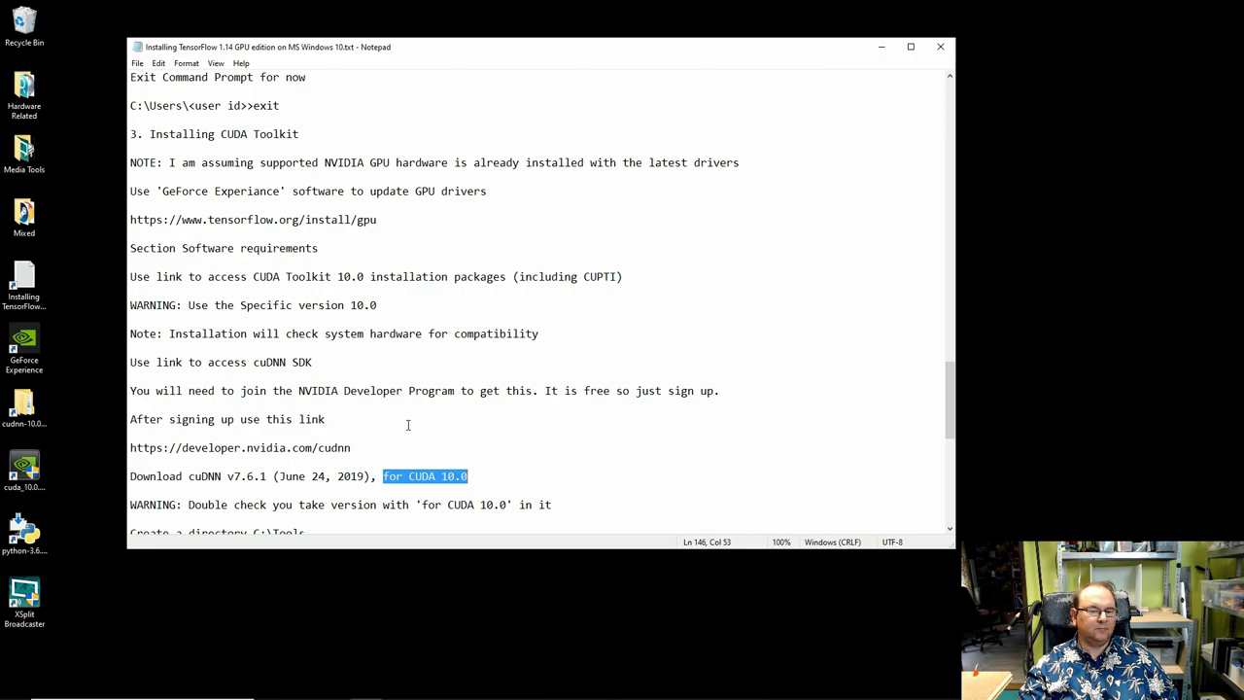
{"action": "scroll", "coordinate": [408, 425], "scroll_direction": "up", "scroll_amount": 3}
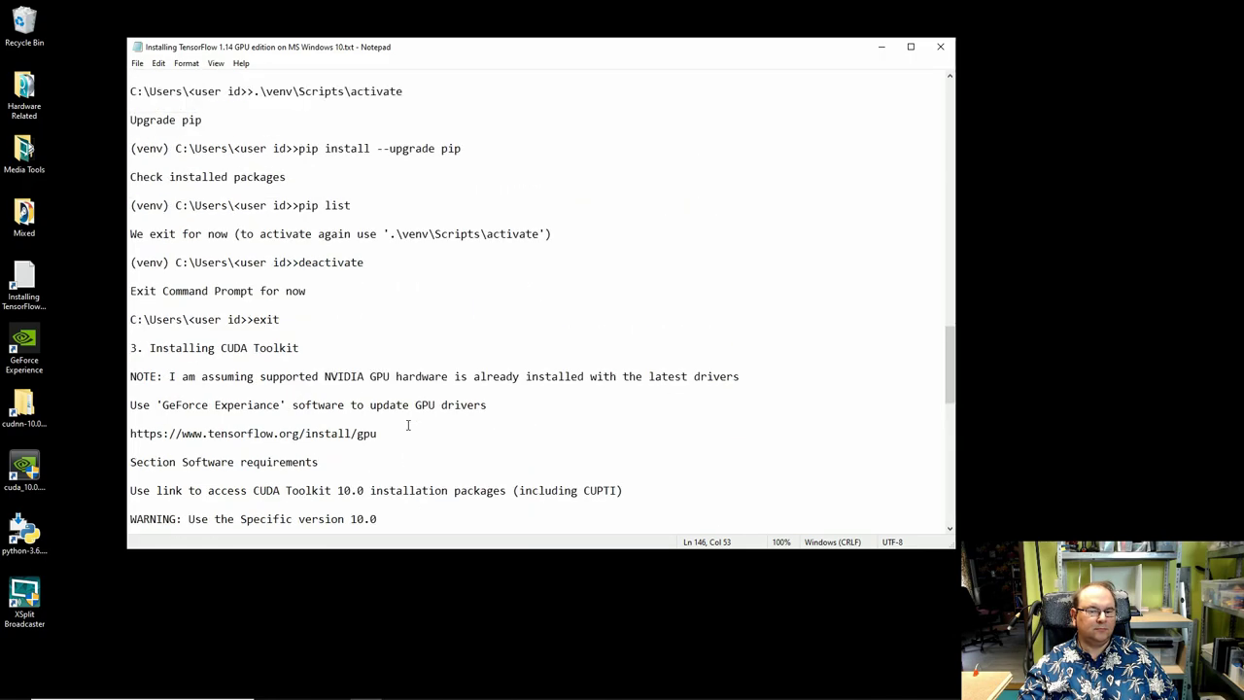
{"action": "scroll", "coordinate": [408, 425], "scroll_direction": "down", "scroll_amount": 4}
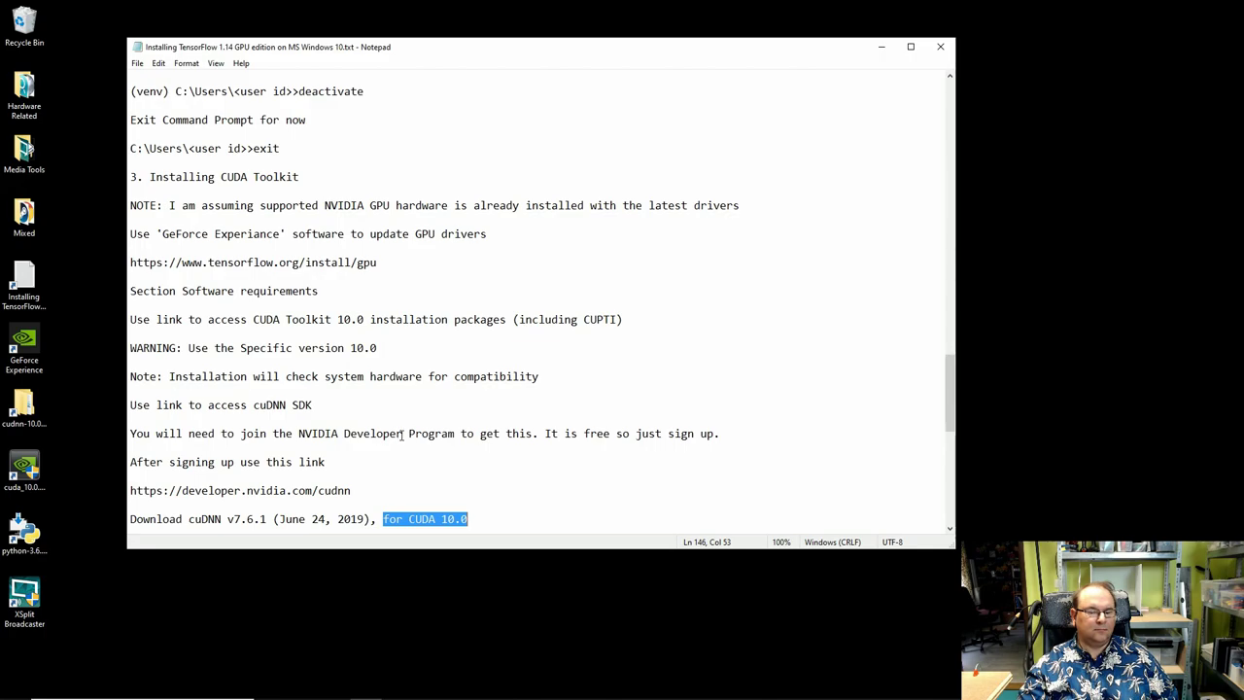
Add the line "Install CUDA Toolkit 10.0" below the specific-version warning, reusing the toolkit name from the link instruction.
{"action": "left_click", "coordinate": [561, 379]}
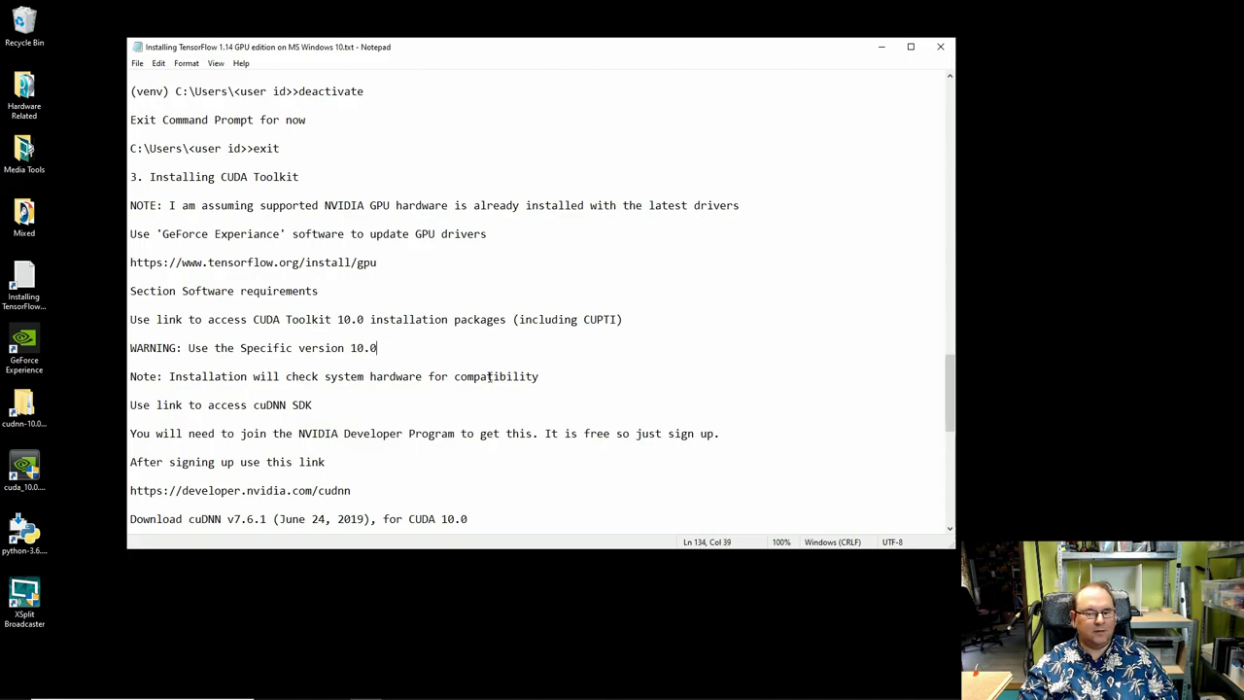
{"action": "key", "text": "Return"}
{"action": "key", "text": "Return"}
{"action": "type", "text": "Install"}
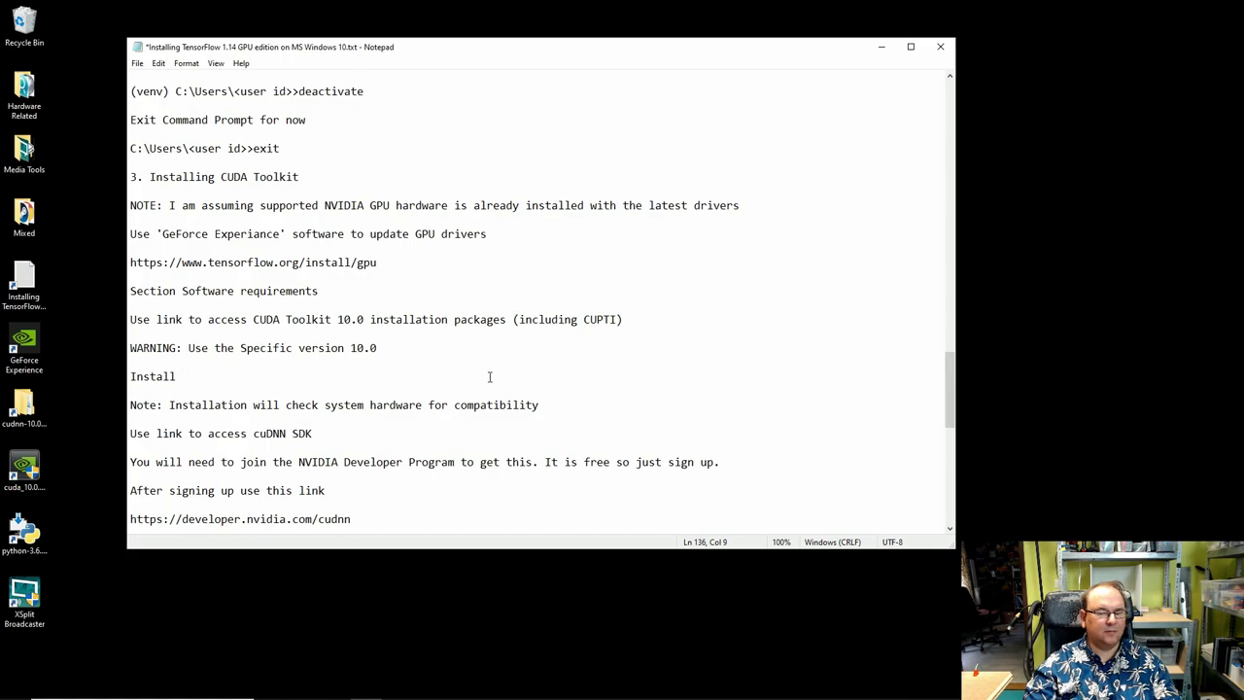
{"action": "left_click_drag", "start_coordinate": [252, 319], "coordinate": [364, 319]}
{"action": "key", "text": "ctrl+c"}
{"action": "right_click", "coordinate": [347, 321]}
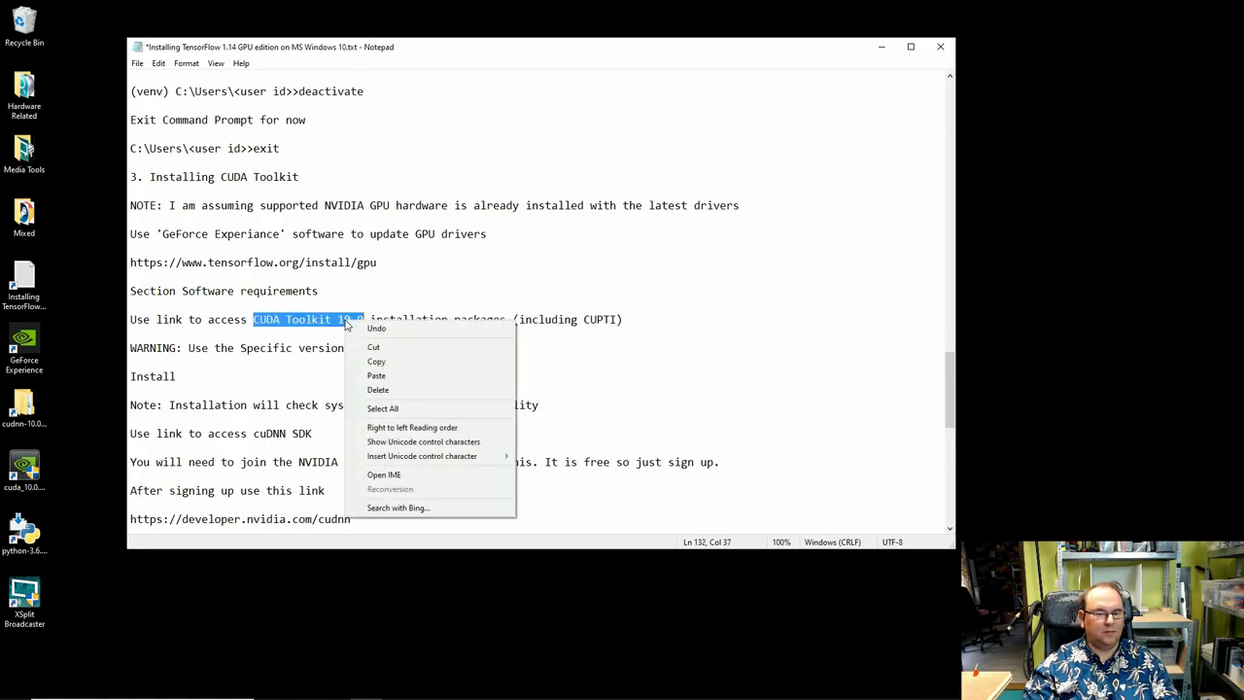
{"action": "left_click", "coordinate": [384, 369]}
{"action": "left_click", "coordinate": [209, 376]}
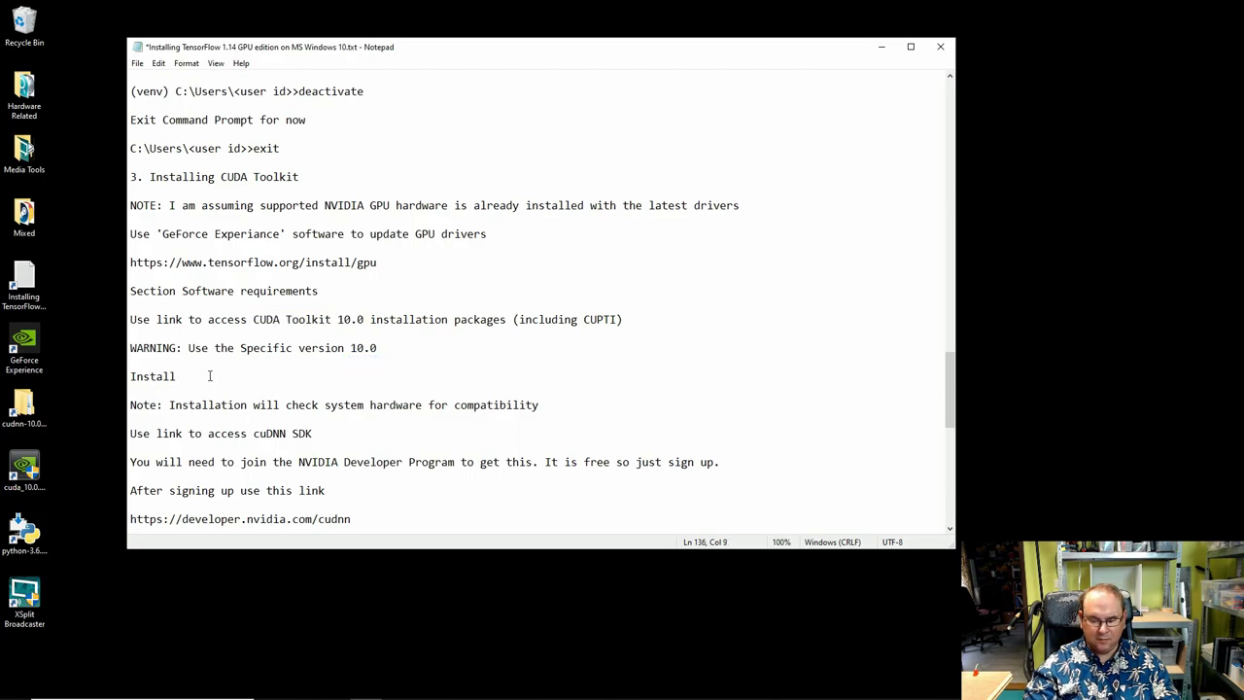
{"action": "key", "text": "ctrl+v"}
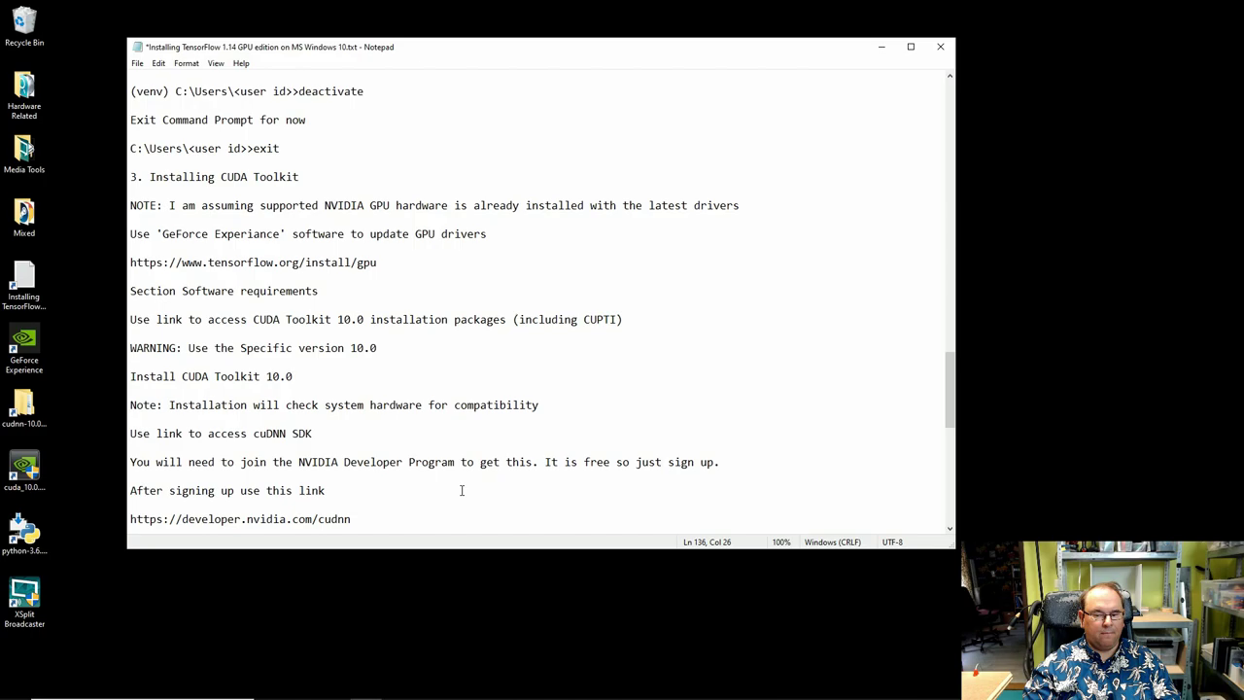
Skim the remaining CUDA Toolkit and cuDNN instructions down to the reboot line and save the guide.
{"action": "scroll", "coordinate": [462, 490], "scroll_direction": "down", "scroll_amount": 1}
{"action": "scroll", "coordinate": [462, 490], "scroll_direction": "down", "scroll_amount": 1}
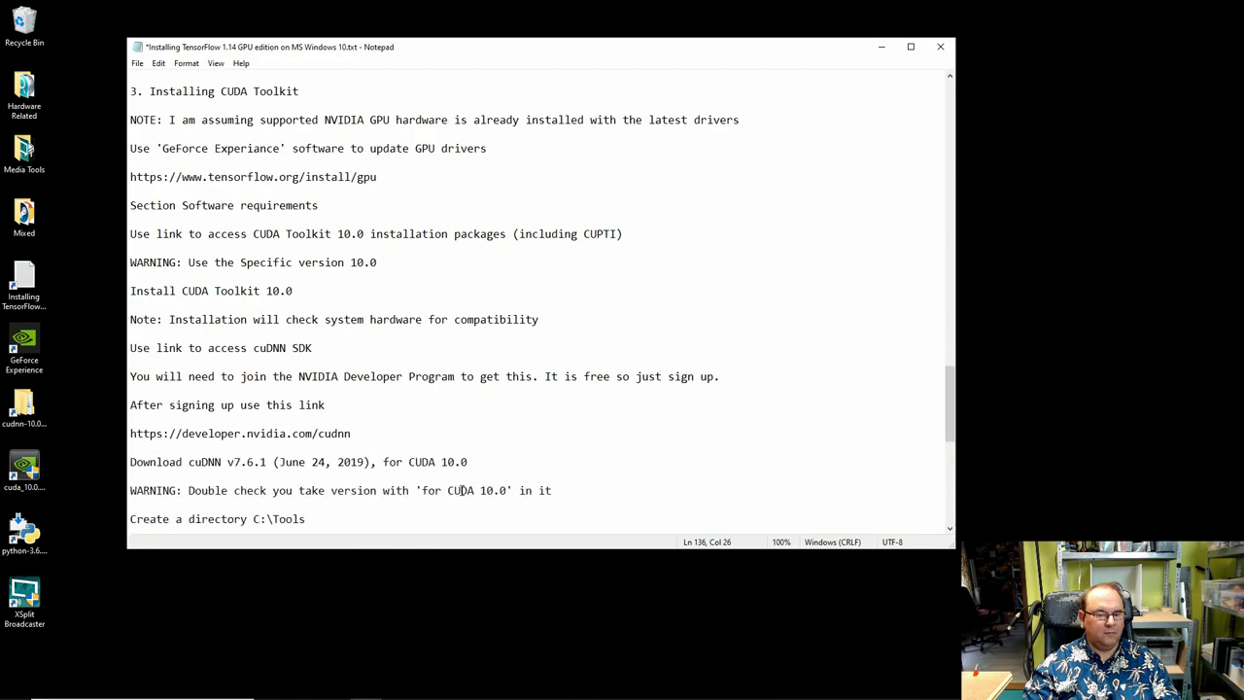
{"action": "scroll", "coordinate": [431, 502], "scroll_direction": "down", "scroll_amount": 2}
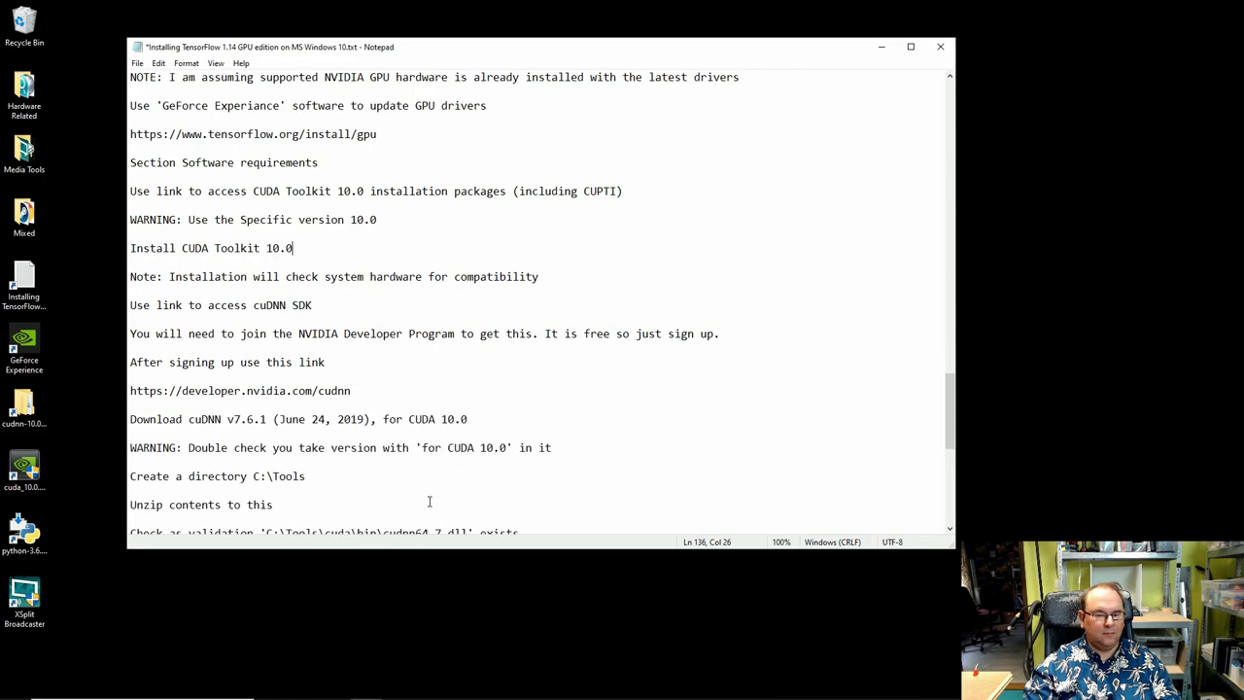
{"action": "scroll", "coordinate": [429, 501], "scroll_direction": "down", "scroll_amount": 1}
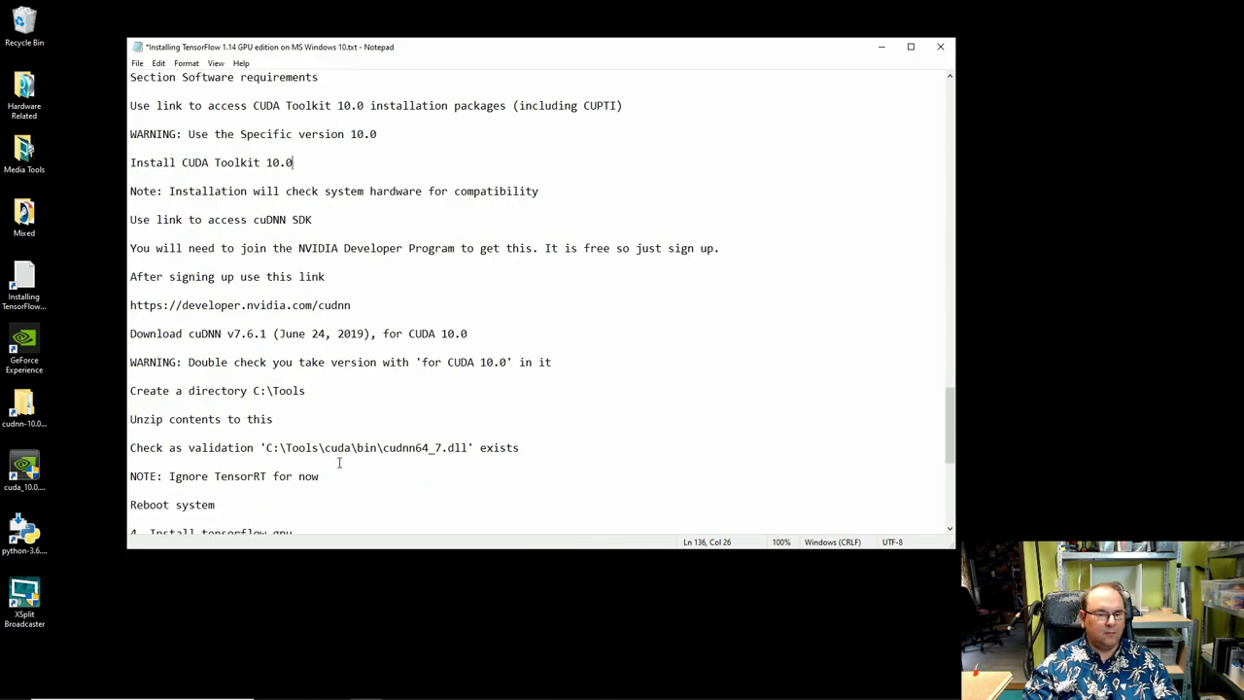
{"action": "scroll", "coordinate": [356, 459], "scroll_direction": "up", "scroll_amount": 3}
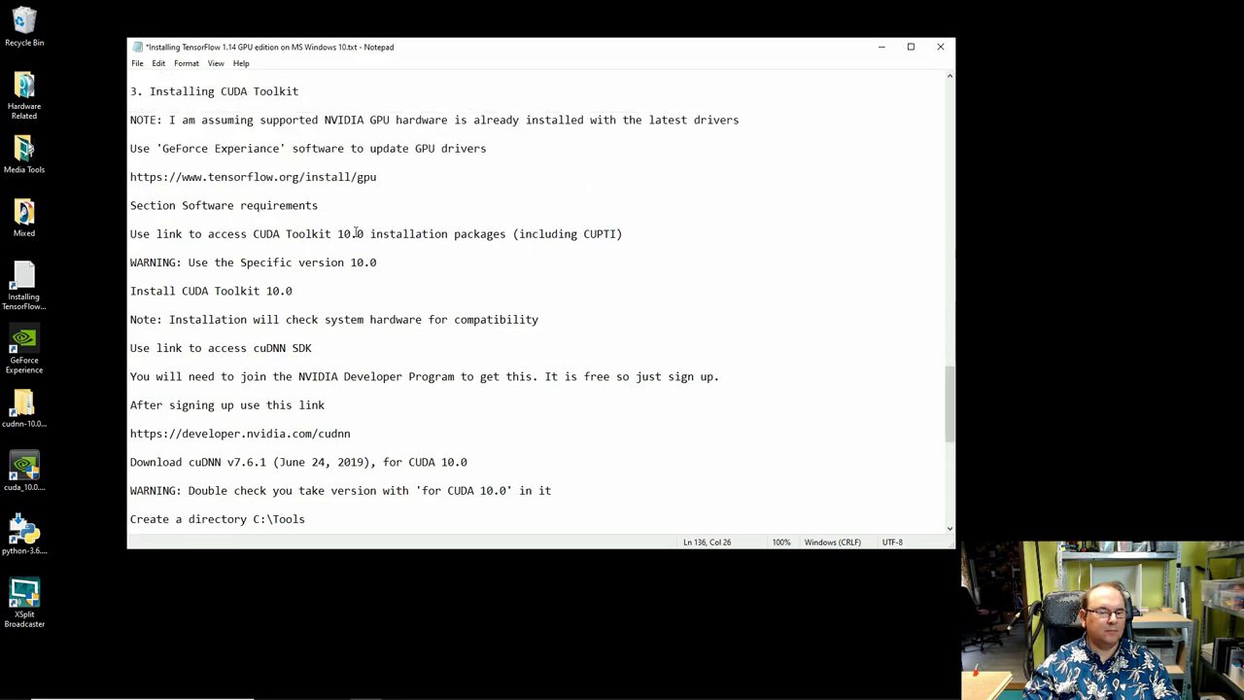
{"action": "left_click", "coordinate": [141, 65]}
{"action": "left_click", "coordinate": [180, 118]}
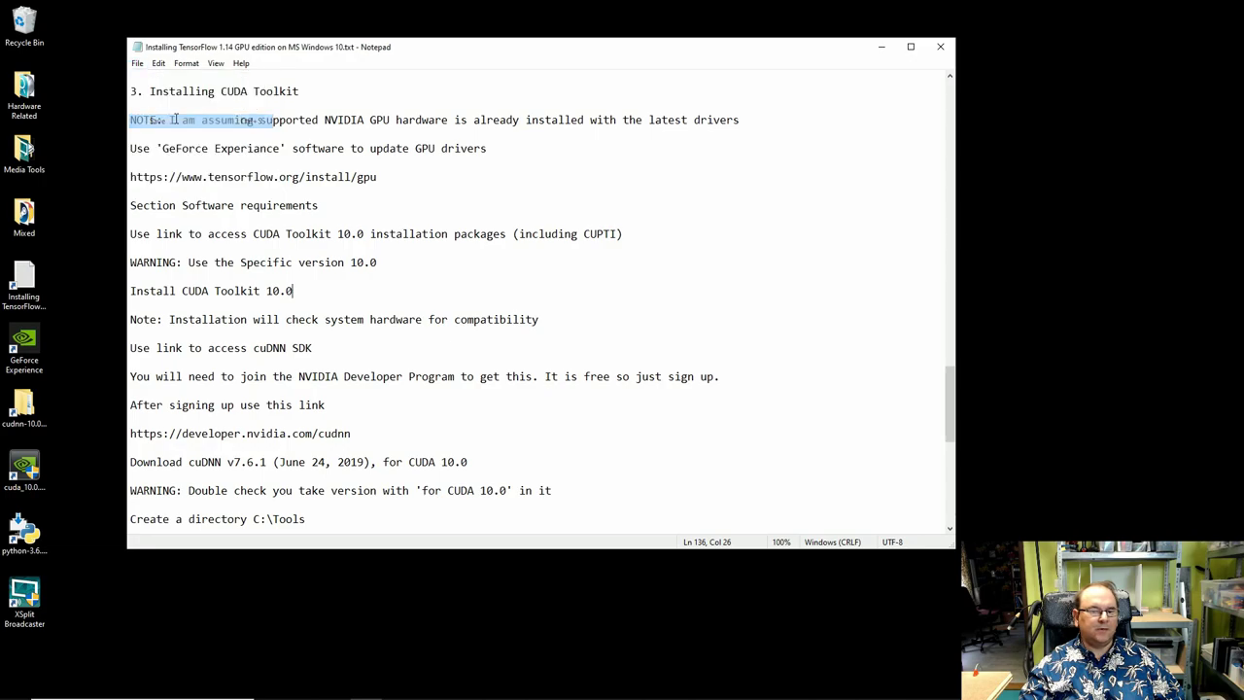
Launch the CUDA 10.0 installer from the desktop, minimise the guide and accept the default extraction path.
{"action": "left_click_drag", "start_coordinate": [440, 47], "coordinate": [510, 109]}
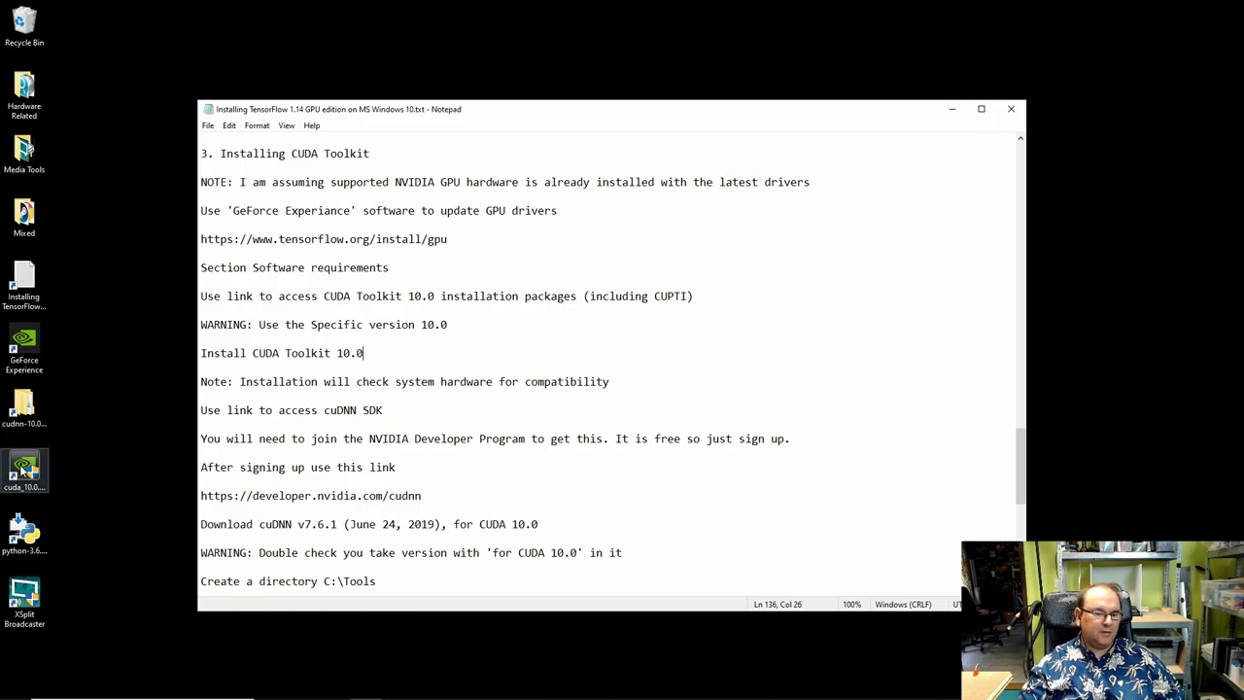
{"action": "left_click", "coordinate": [202, 354], "text": "shift"}
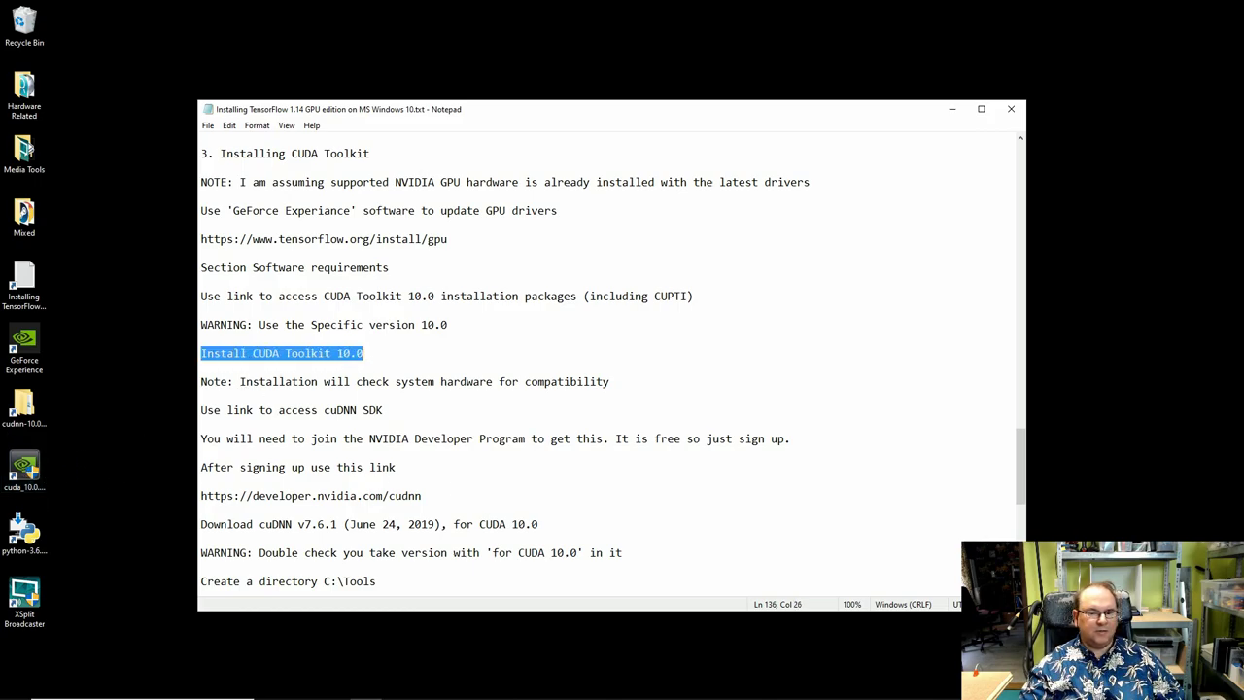
{"action": "left_click", "coordinate": [29, 468]}
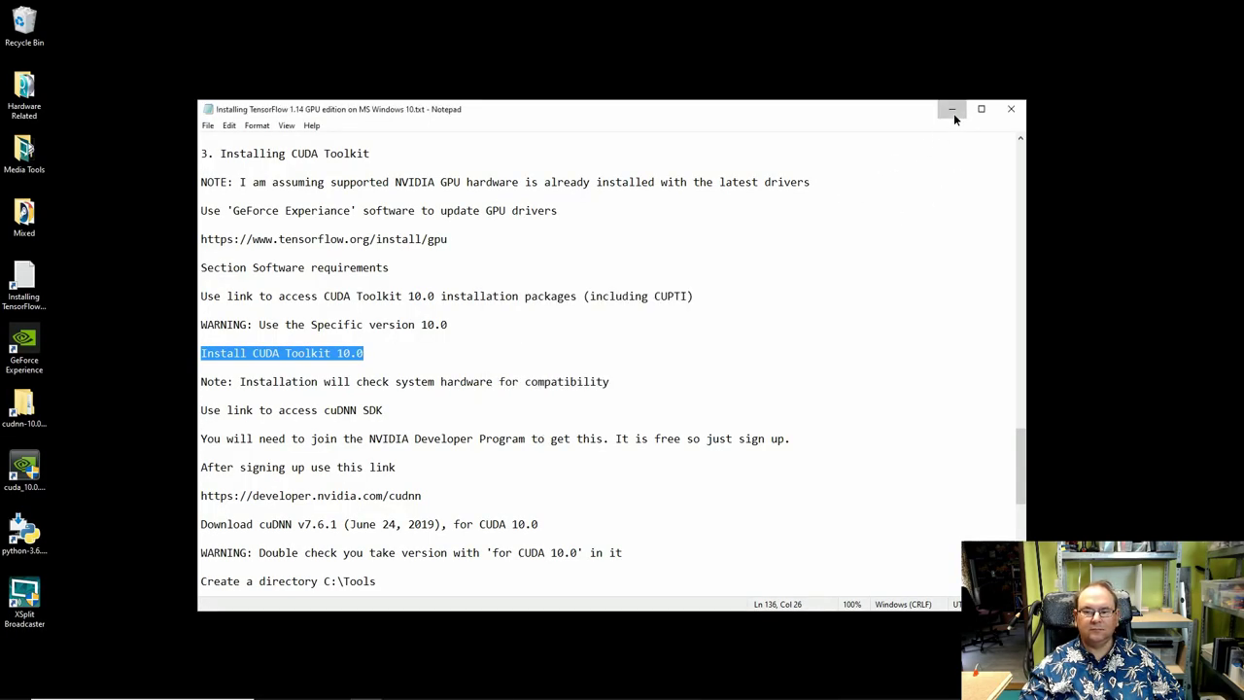
{"action": "left_click", "coordinate": [951, 110]}
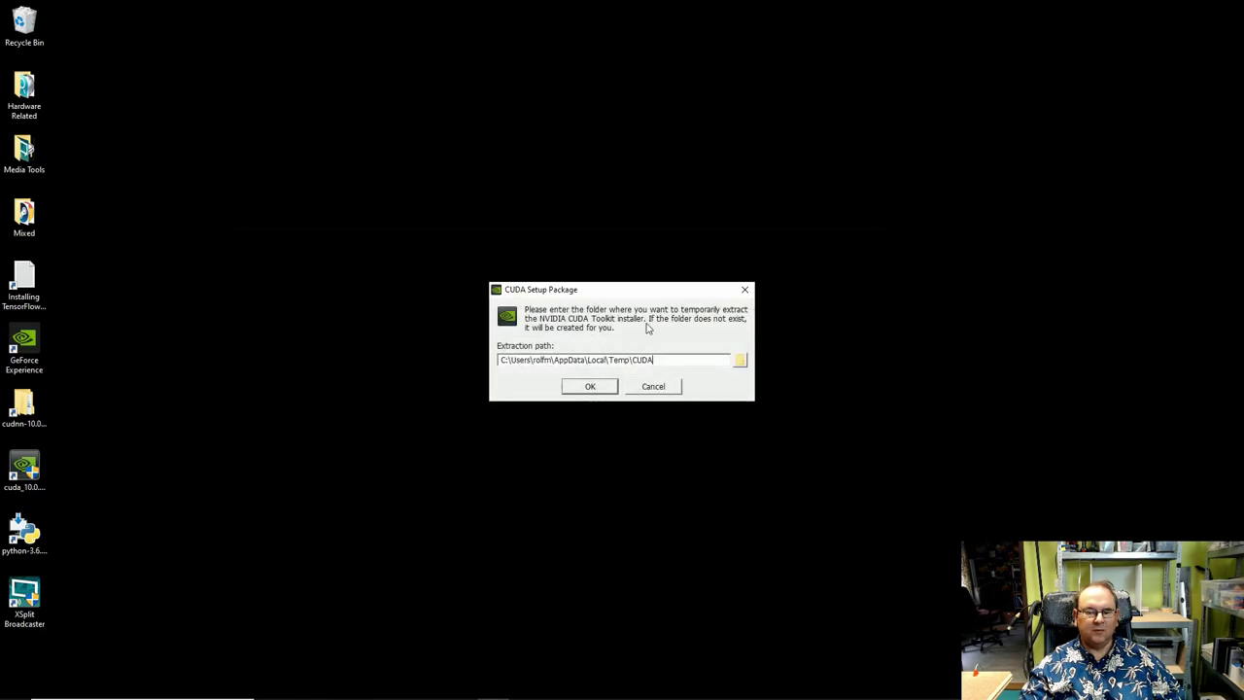
{"action": "left_click", "coordinate": [583, 383]}
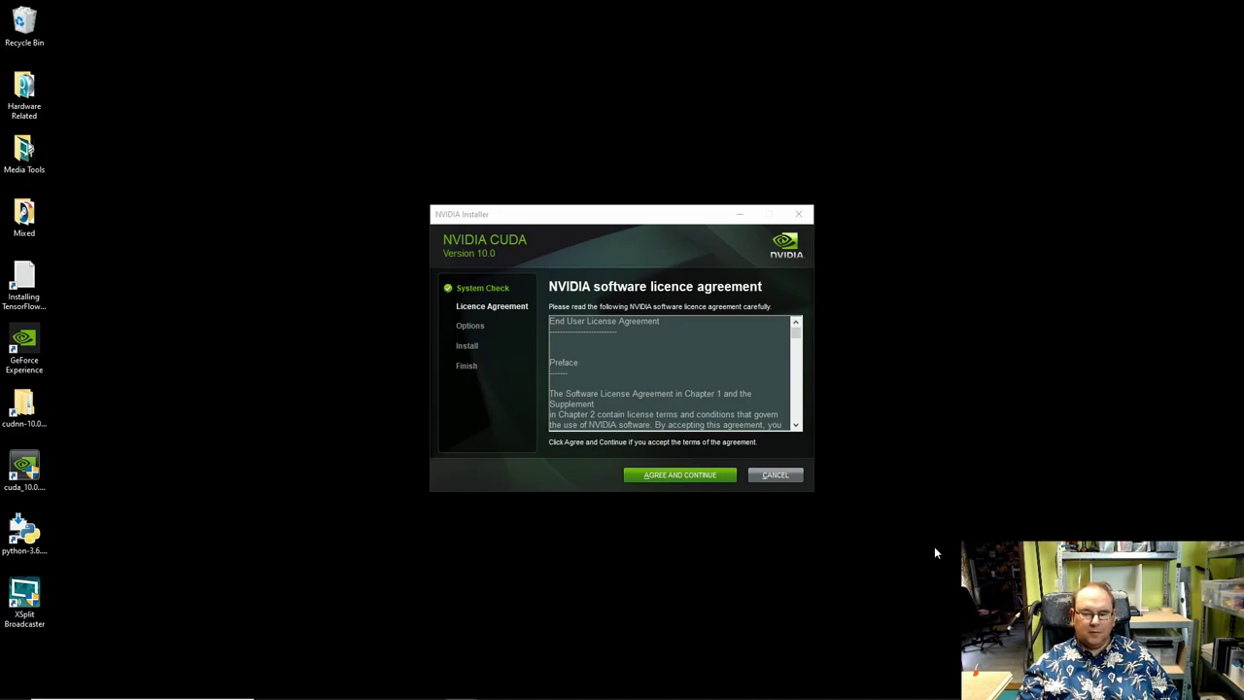
Accept the NVIDIA licence, choose the Express installation and acknowledge continuing without Visual Studio integration.
{"action": "left_click", "coordinate": [685, 474]}
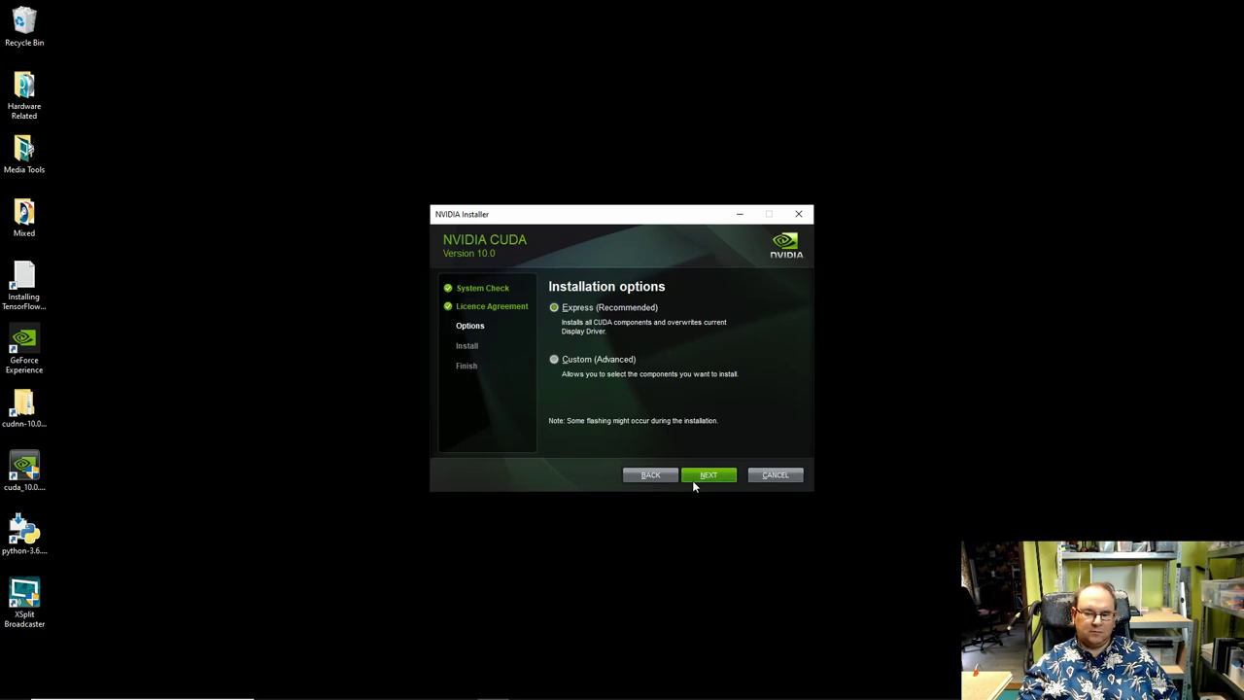
{"action": "left_click", "coordinate": [717, 474]}
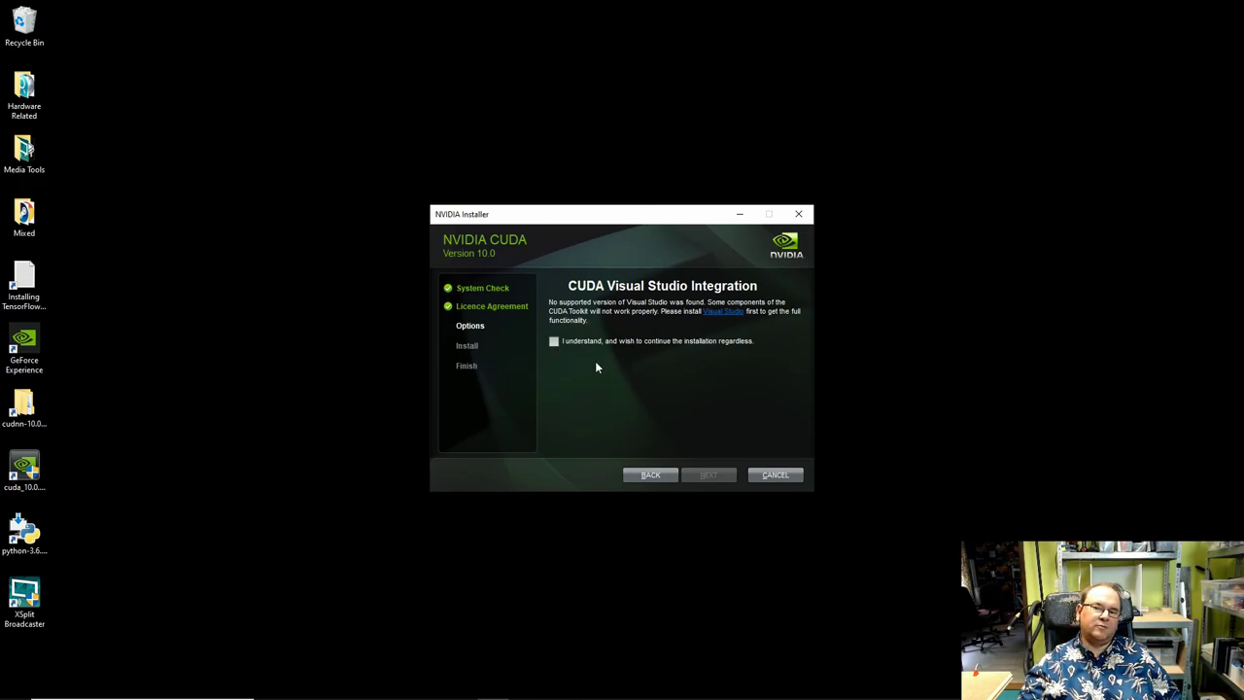
{"action": "left_click", "coordinate": [554, 341]}
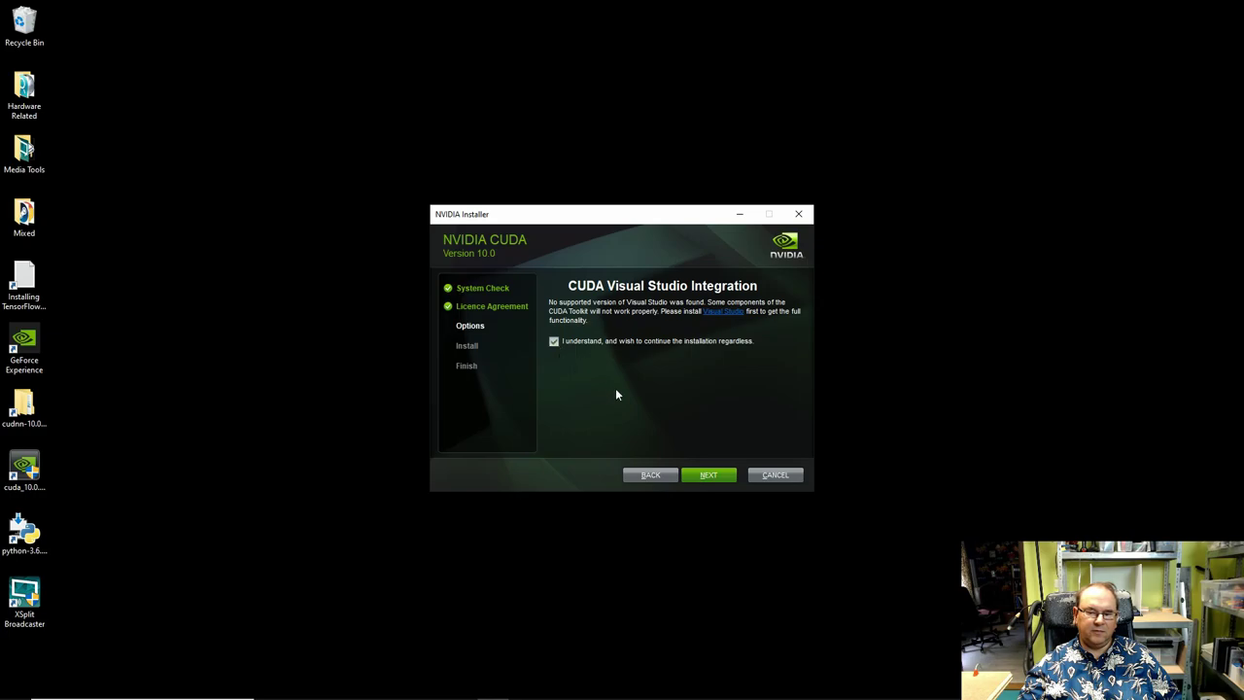
{"action": "left_click", "coordinate": [715, 475]}
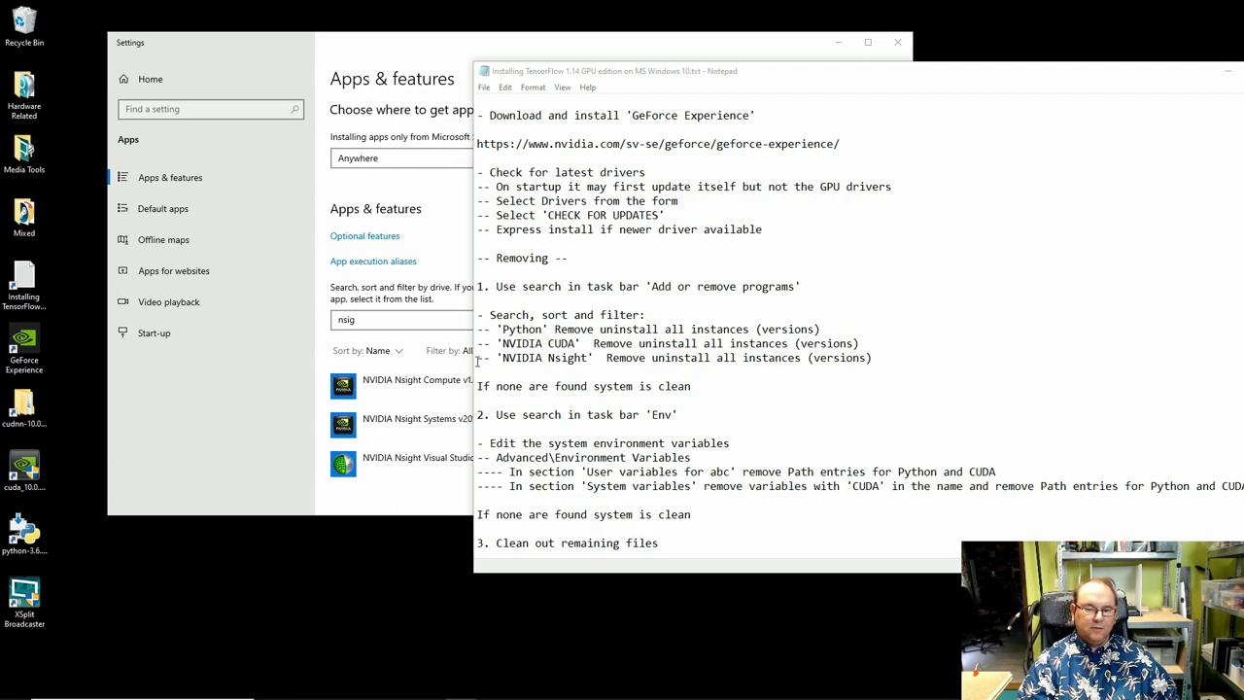
Check the 'NVIDIA Nsight' entry in the guide's Removing section and save the file.
{"action": "left_click_drag", "start_coordinate": [477, 357], "coordinate": [594, 358]}
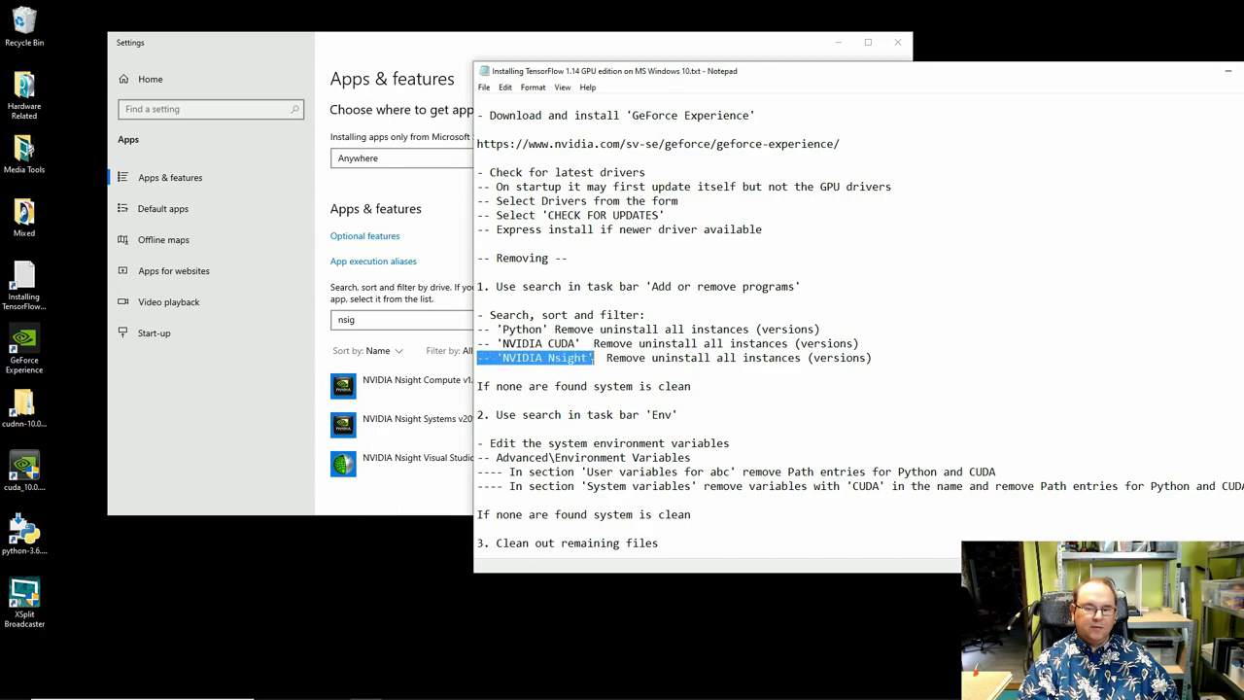
{"action": "left_click", "coordinate": [649, 379]}
{"action": "left_click", "coordinate": [483, 86]}
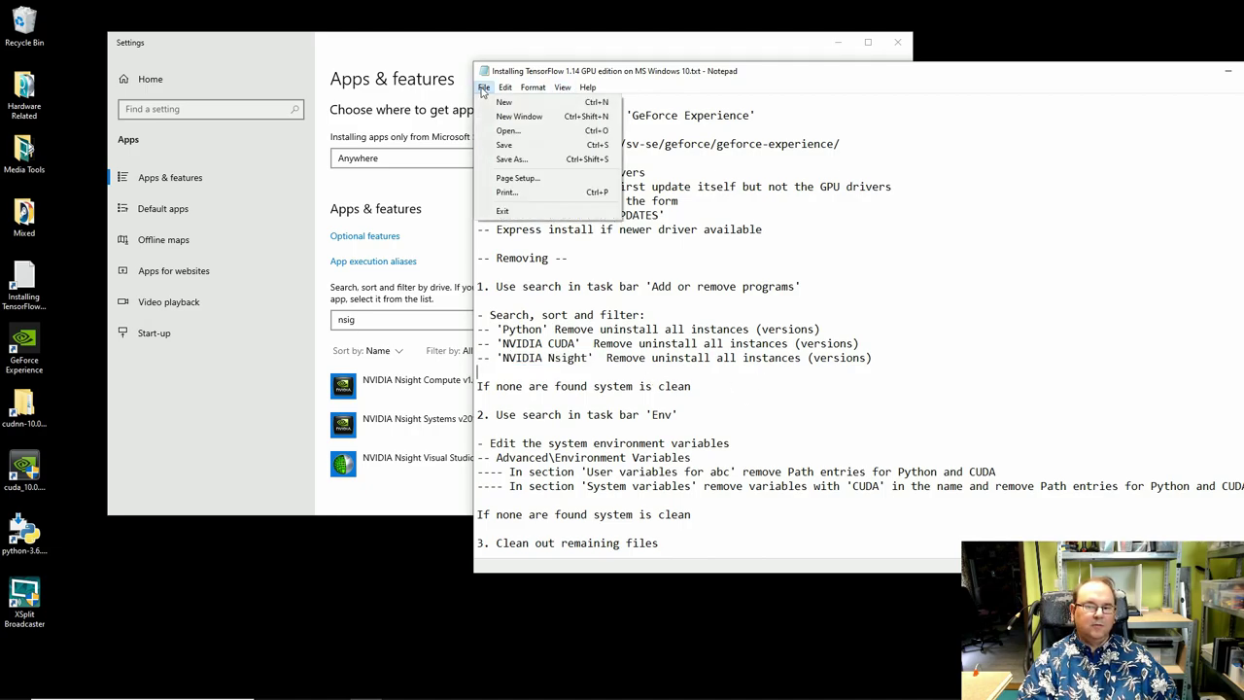
{"action": "left_click", "coordinate": [531, 145]}
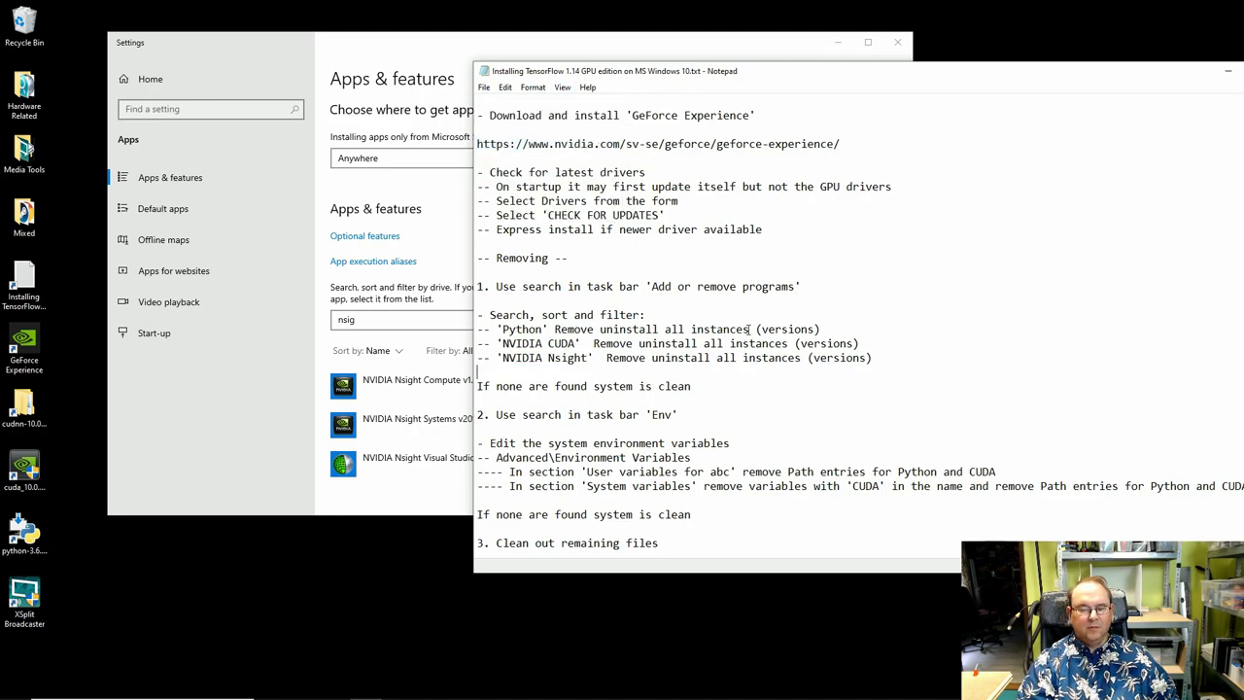
Return to the guide's CUDA Toolkit section, close the Settings window and move the guide clear of the installer.
{"action": "scroll", "coordinate": [745, 330], "scroll_direction": "down", "scroll_amount": 9}
{"action": "scroll", "coordinate": [748, 330], "scroll_direction": "down", "scroll_amount": 20}
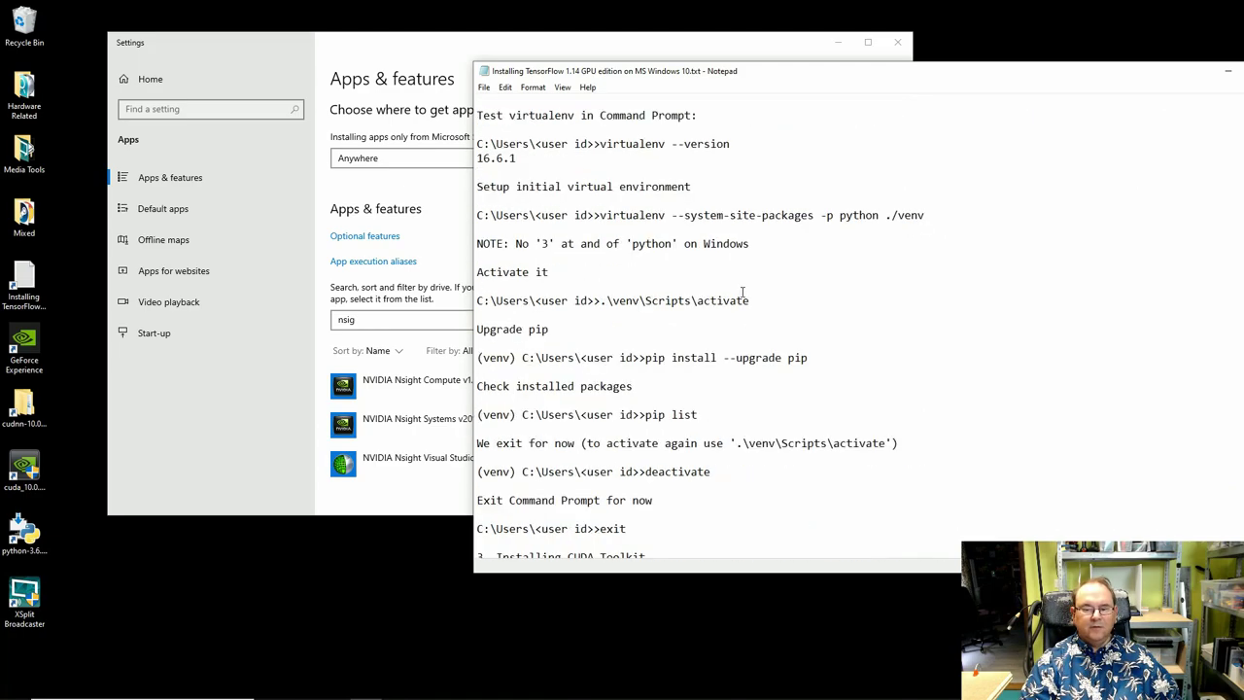
{"action": "scroll", "coordinate": [741, 292], "scroll_direction": "down", "scroll_amount": 4}
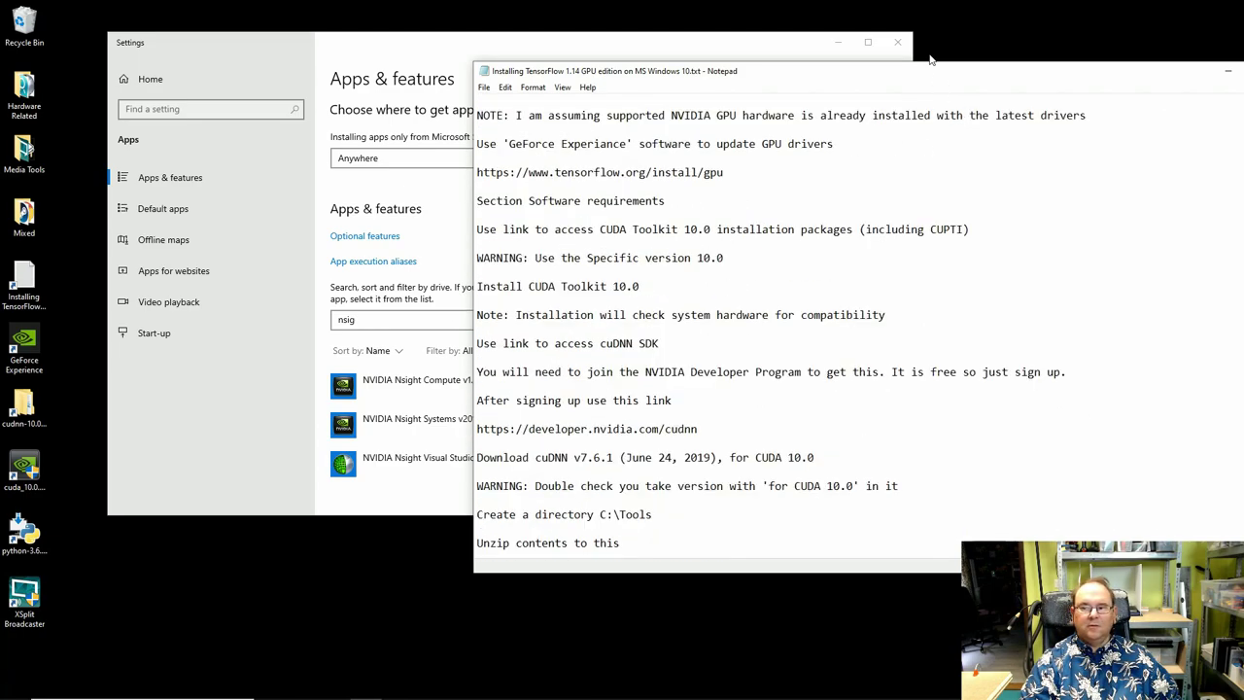
{"action": "left_click", "coordinate": [898, 46]}
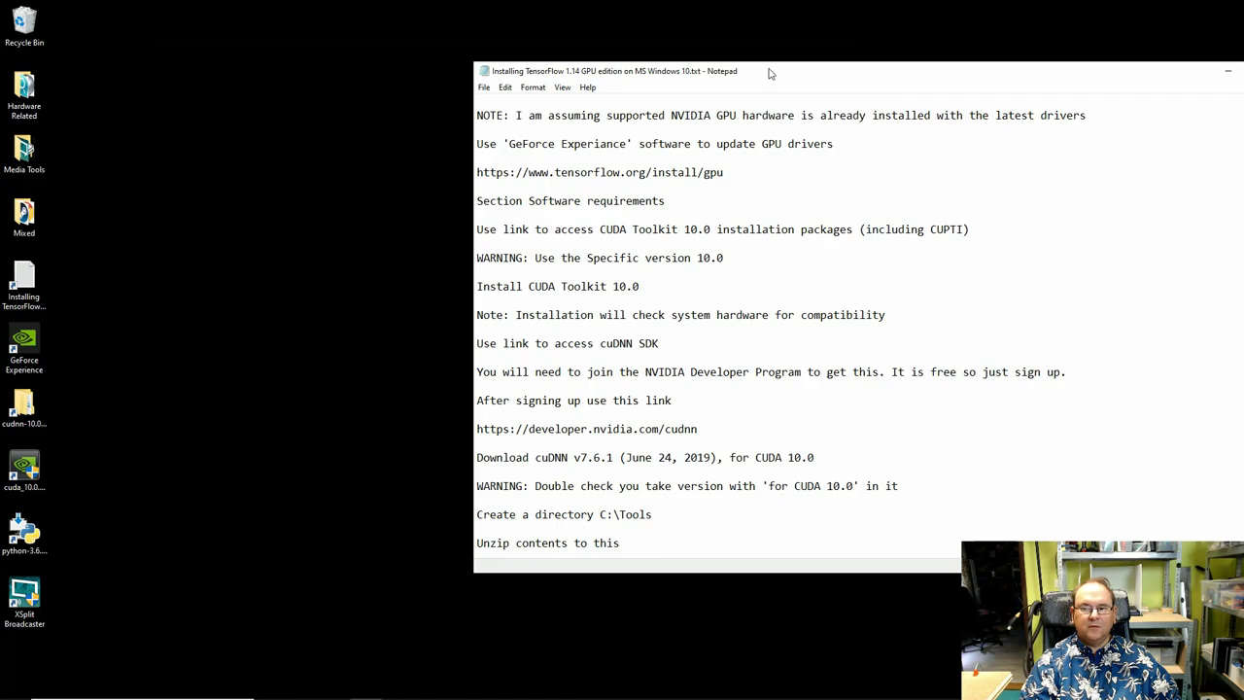
{"action": "left_click_drag", "start_coordinate": [769, 72], "coordinate": [506, 369]}
Continue past the Nsight Visual Studio Edition summary and close the CUDA installer without launching the samples or documentation.
{"action": "left_click", "coordinate": [780, 252]}
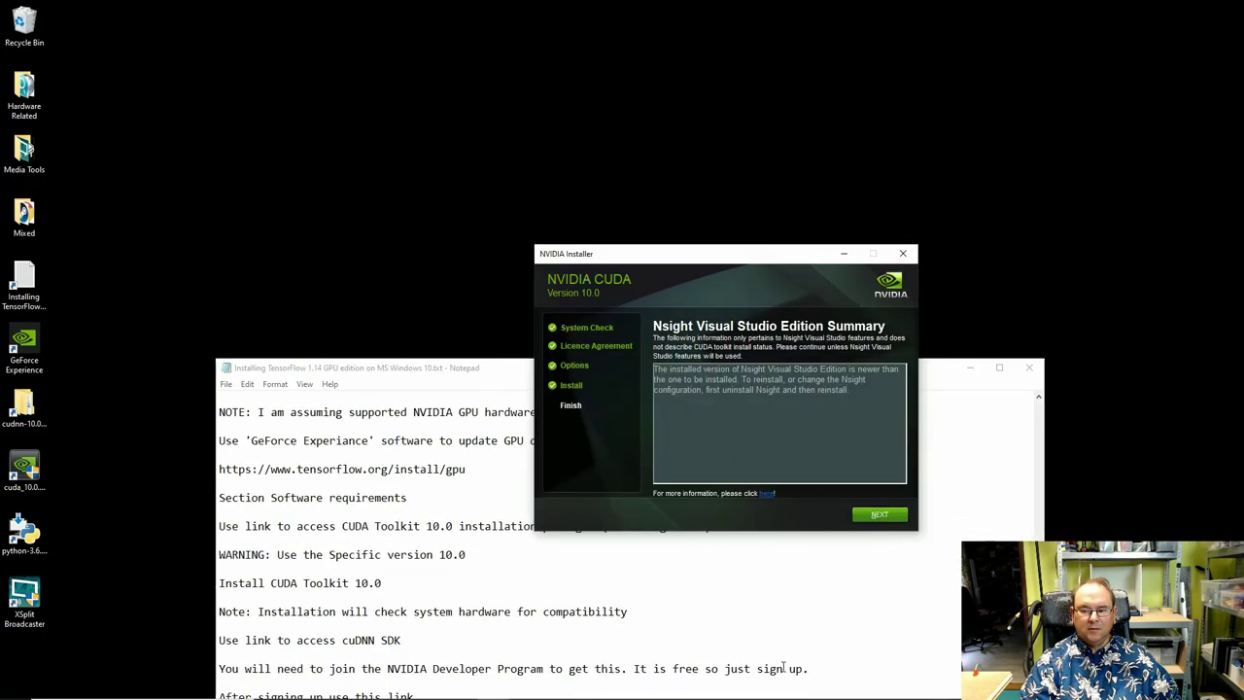
{"action": "left_click", "coordinate": [890, 516]}
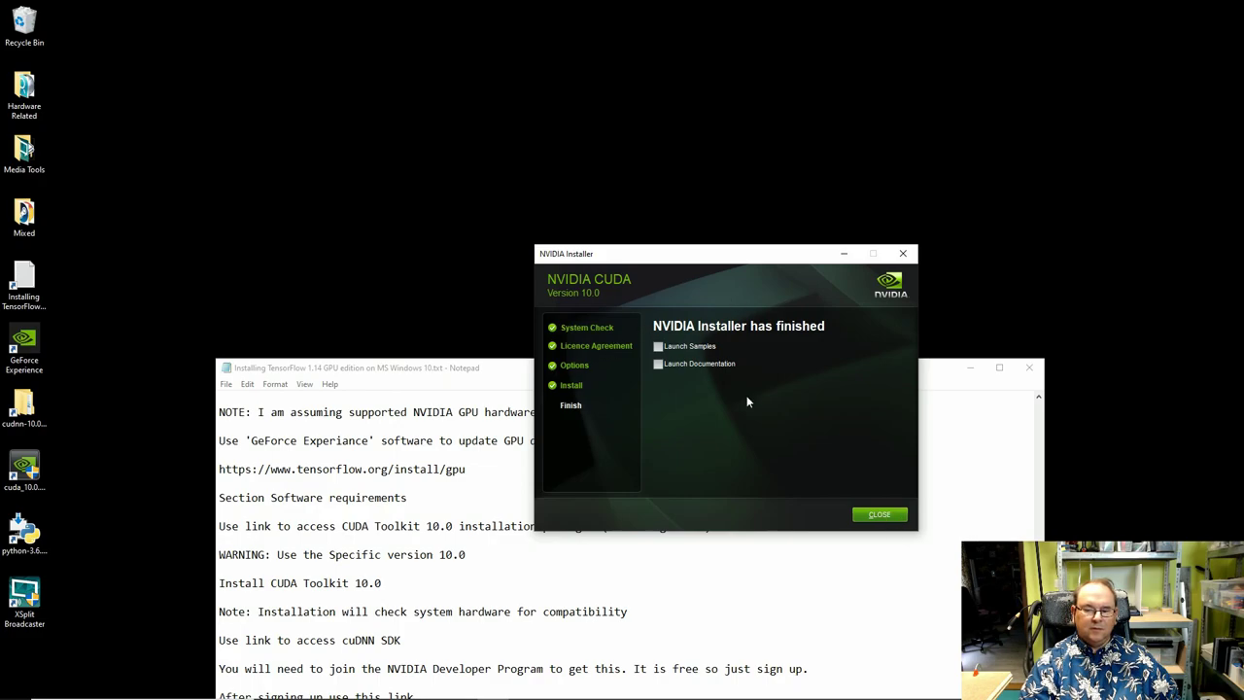
{"action": "left_click", "coordinate": [879, 515]}
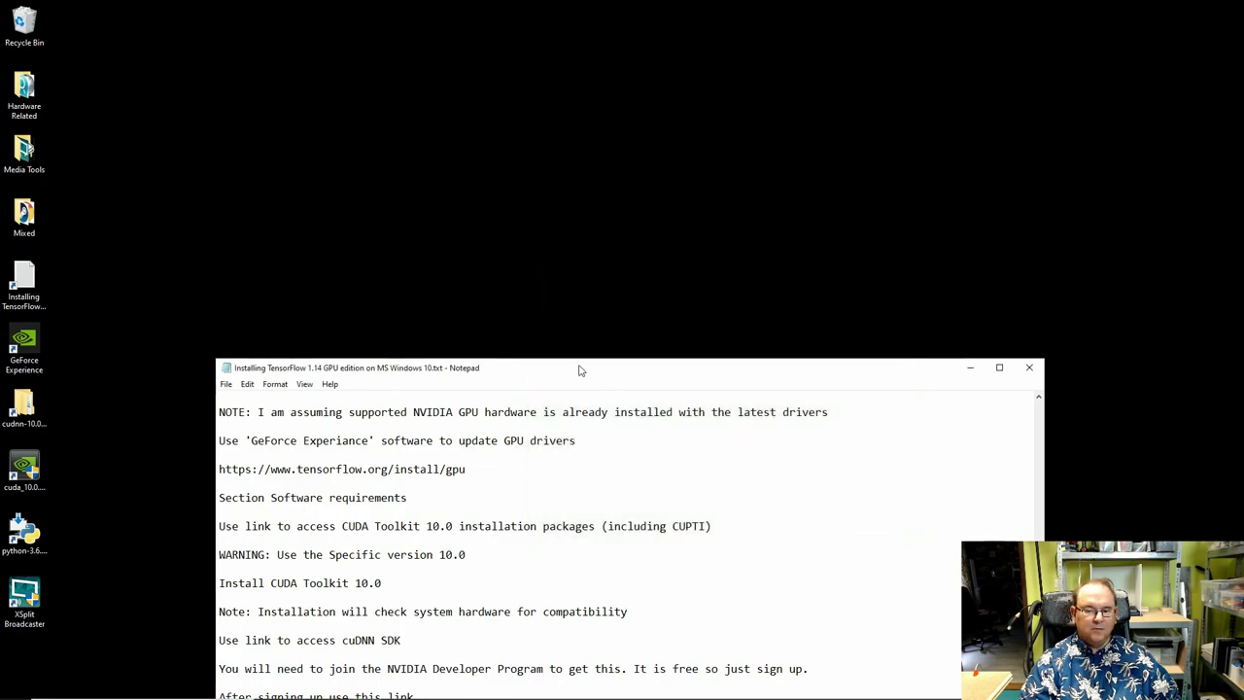
Review the guide's cuDNN SDK notes: the developer.nvidia.com/cudnn link, the v7.6.1 download for CUDA 10.0 and the unzip instructions.
{"action": "left_click_drag", "start_coordinate": [583, 370], "coordinate": [582, 114]}
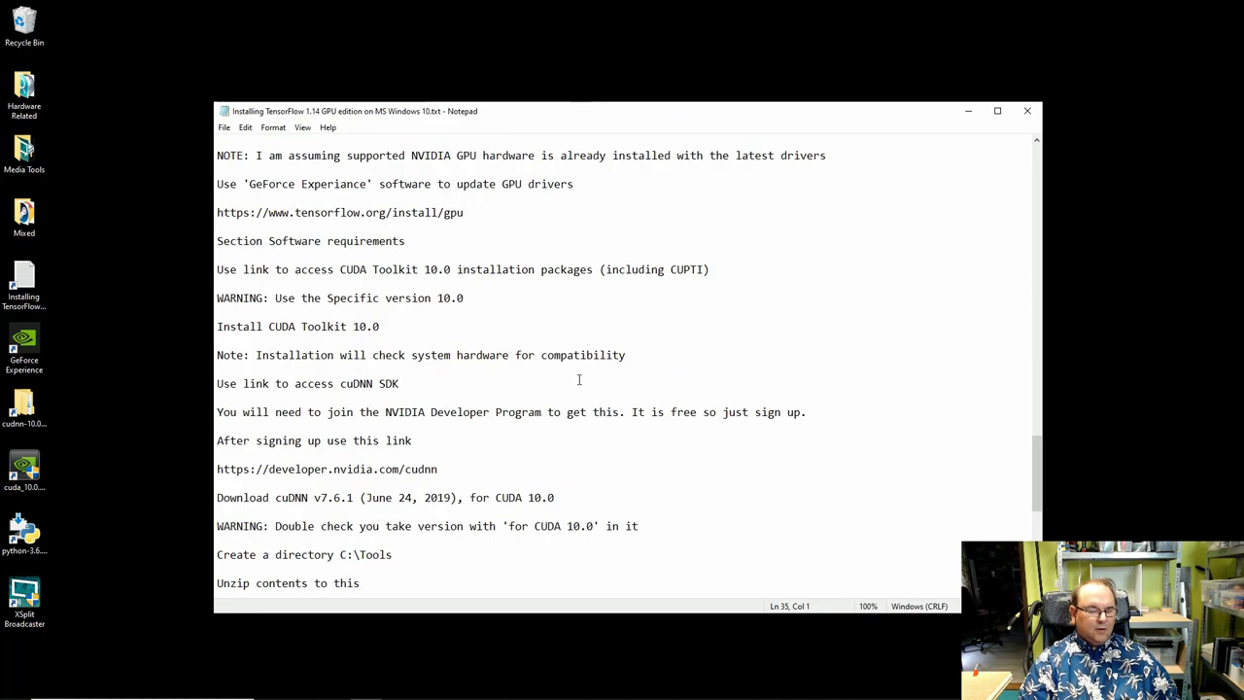
{"action": "left_click", "coordinate": [441, 313]}
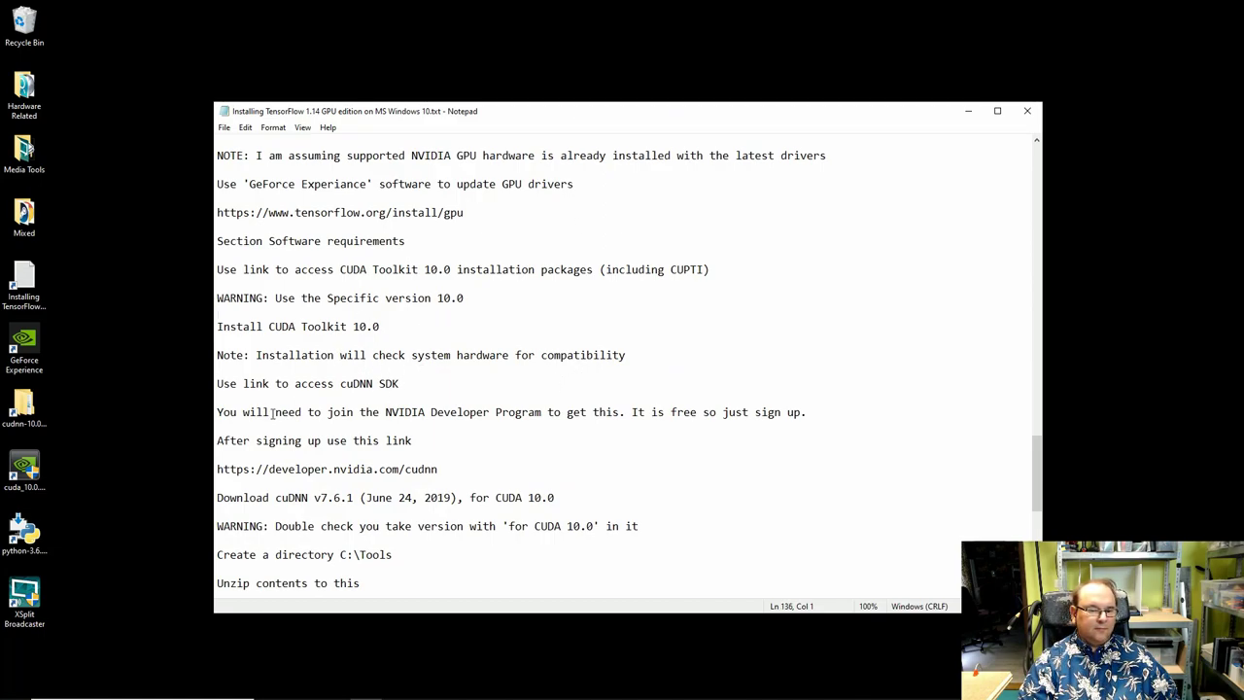
{"action": "left_click", "coordinate": [339, 385]}
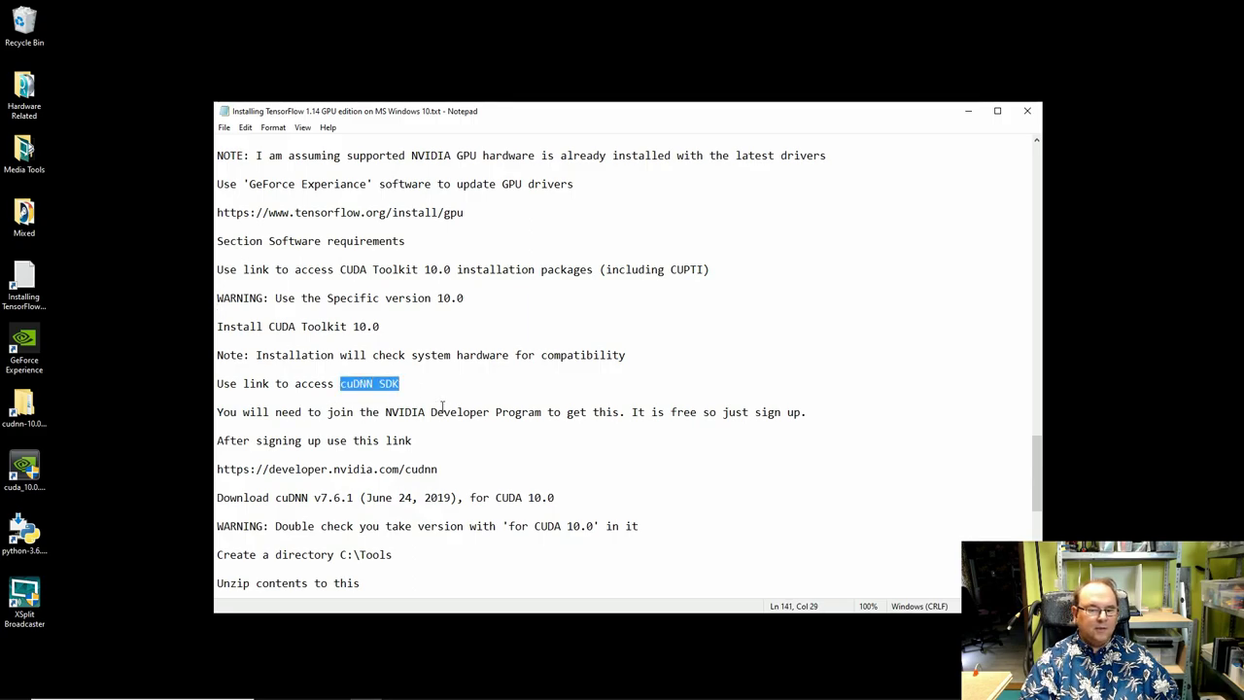
{"action": "left_click", "coordinate": [516, 452]}
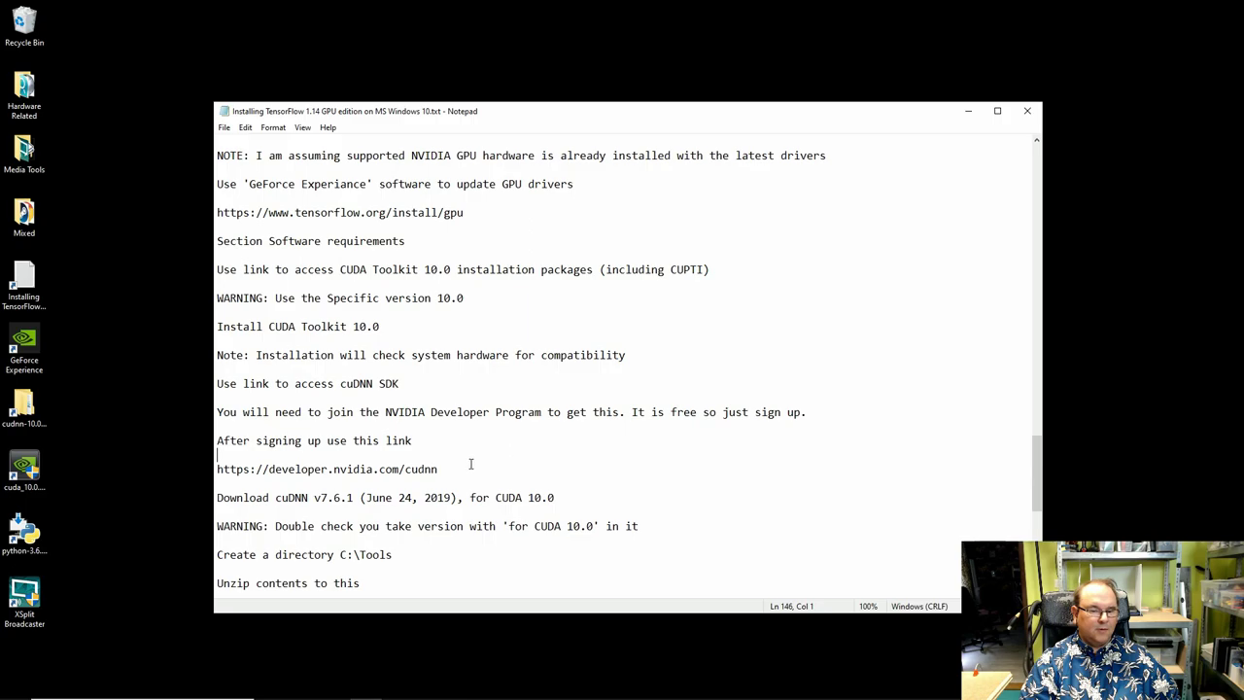
{"action": "scroll", "coordinate": [521, 493], "scroll_direction": "down", "scroll_amount": 1}
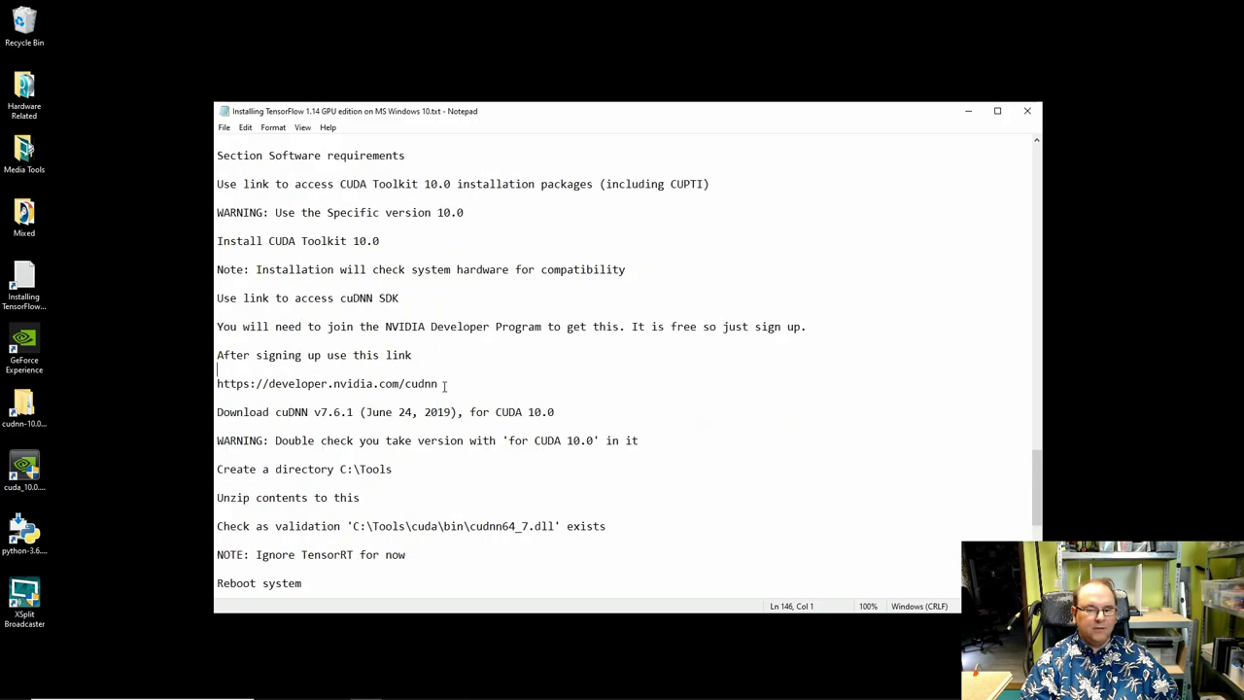
{"action": "left_click_drag", "start_coordinate": [445, 385], "coordinate": [216, 389]}
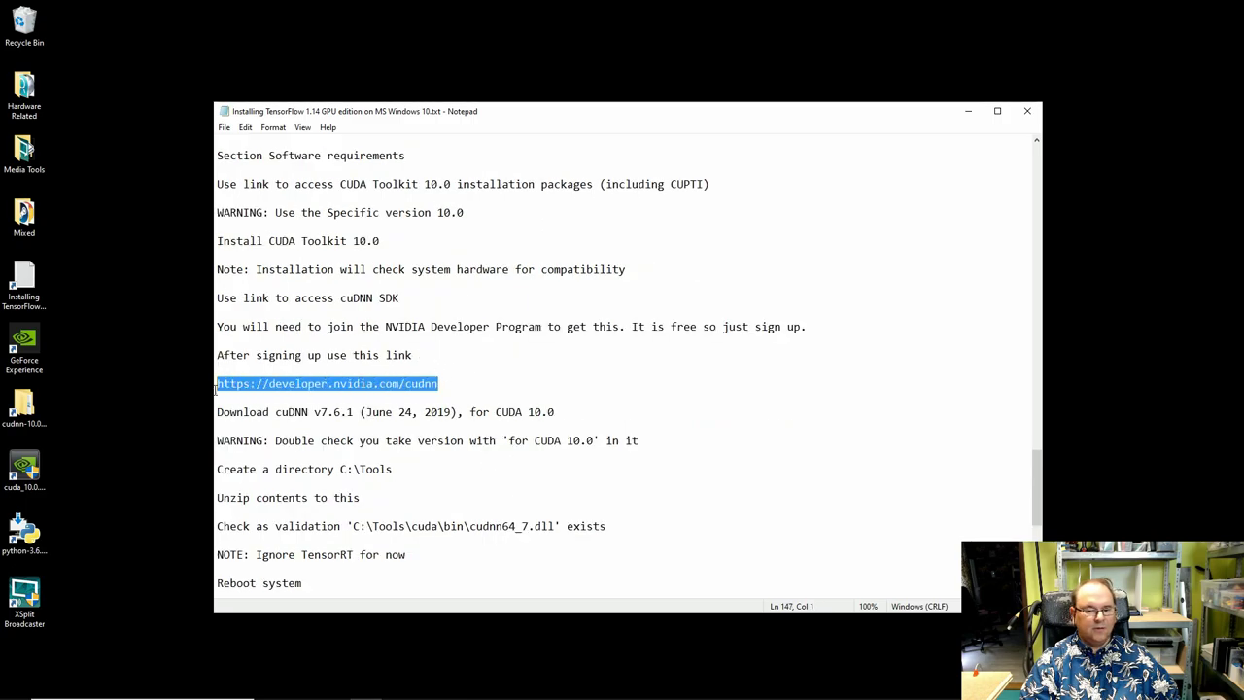
{"action": "left_click", "coordinate": [390, 429]}
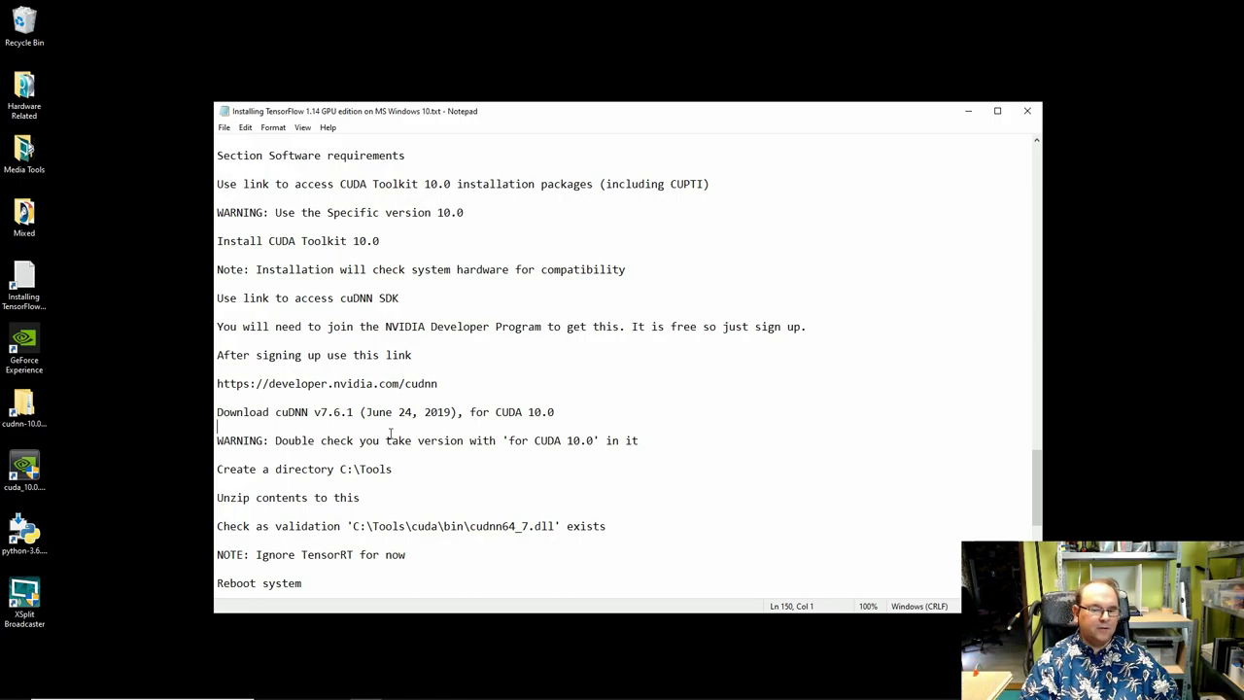
{"action": "left_click", "coordinate": [495, 413]}
{"action": "left_click_drag", "start_coordinate": [495, 412], "coordinate": [556, 412]}
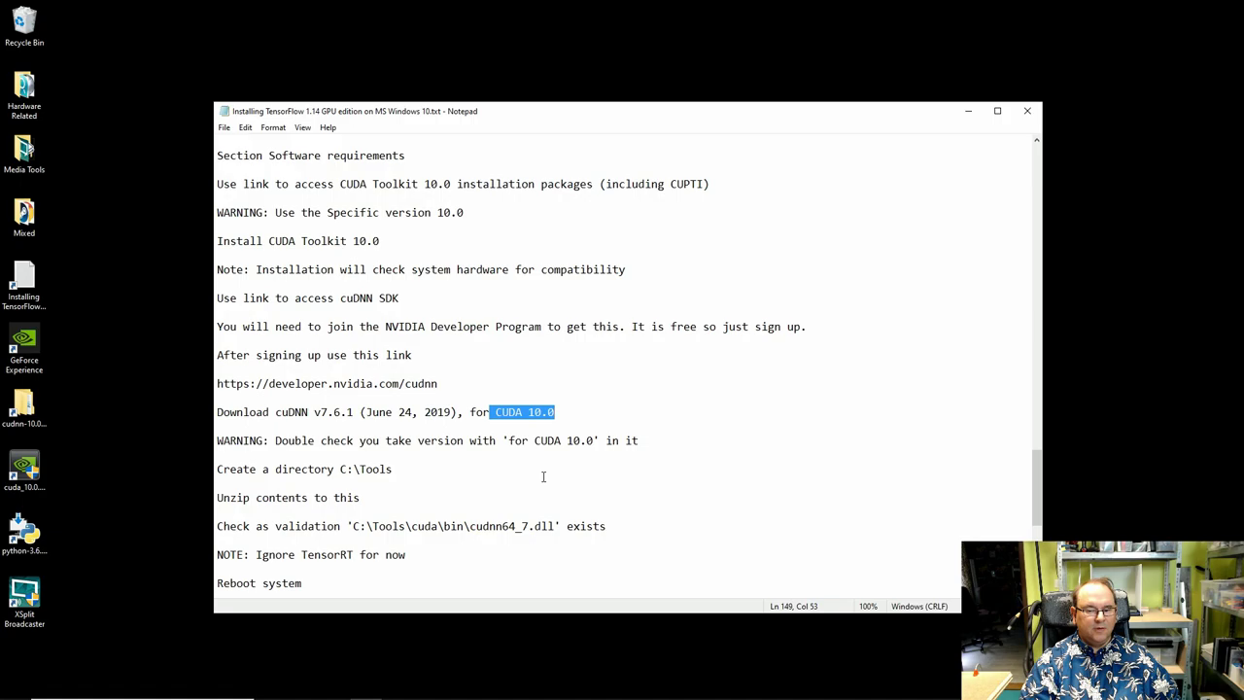
{"action": "left_click", "coordinate": [544, 476]}
{"action": "scroll", "coordinate": [544, 476], "scroll_direction": "down", "scroll_amount": 1}
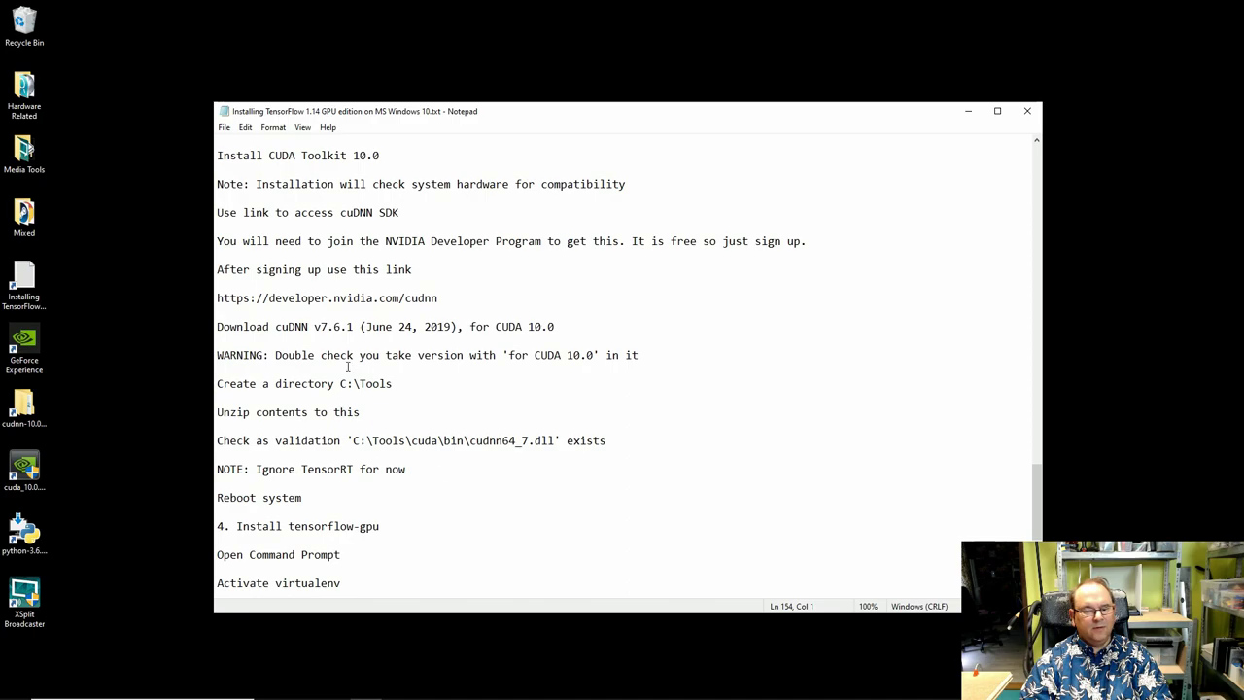
Following the guide's directory instruction, create a folder named Tools at the root of Local Disk (C:).
{"action": "left_click_drag", "start_coordinate": [339, 384], "coordinate": [392, 384]}
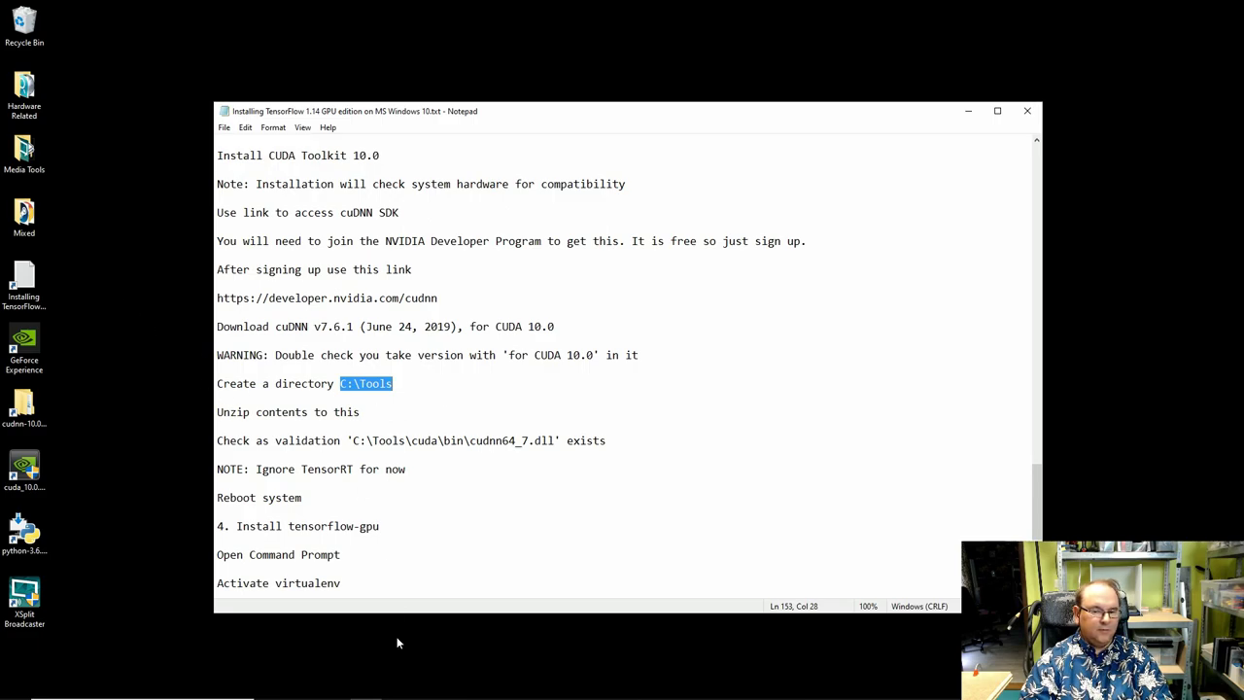
{"action": "mouse_move", "coordinate": [396, 696]}
{"action": "left_click", "coordinate": [333, 687]}
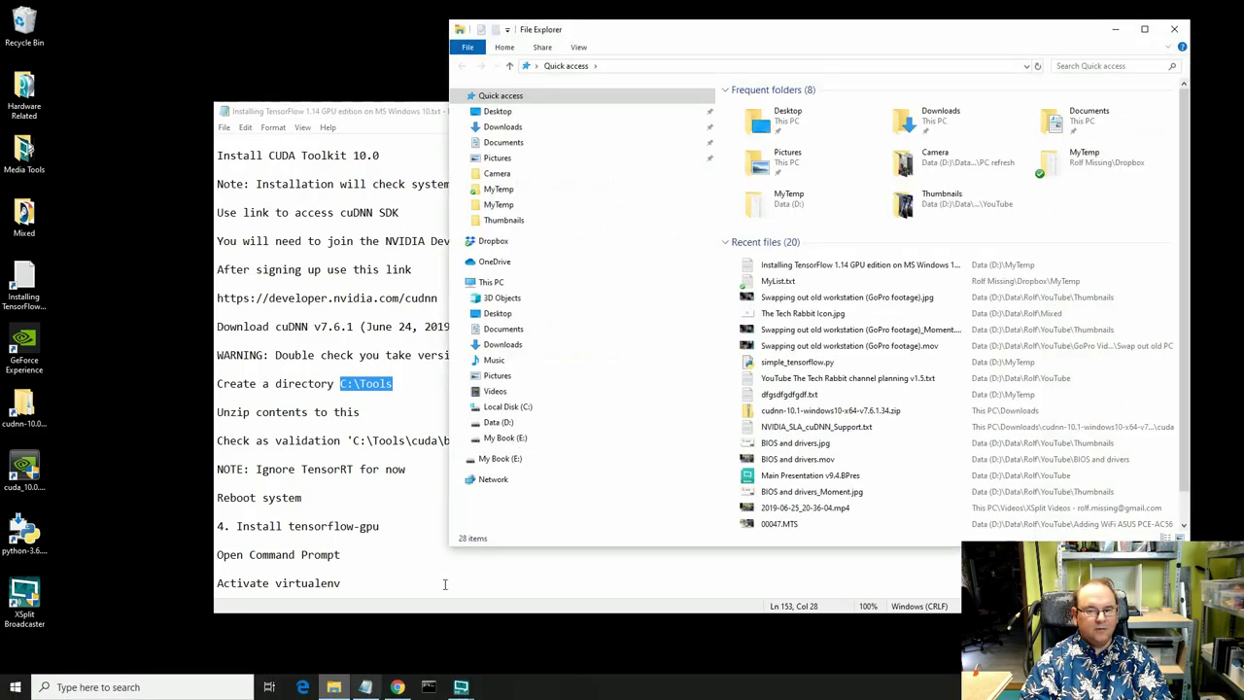
{"action": "left_click", "coordinate": [525, 407]}
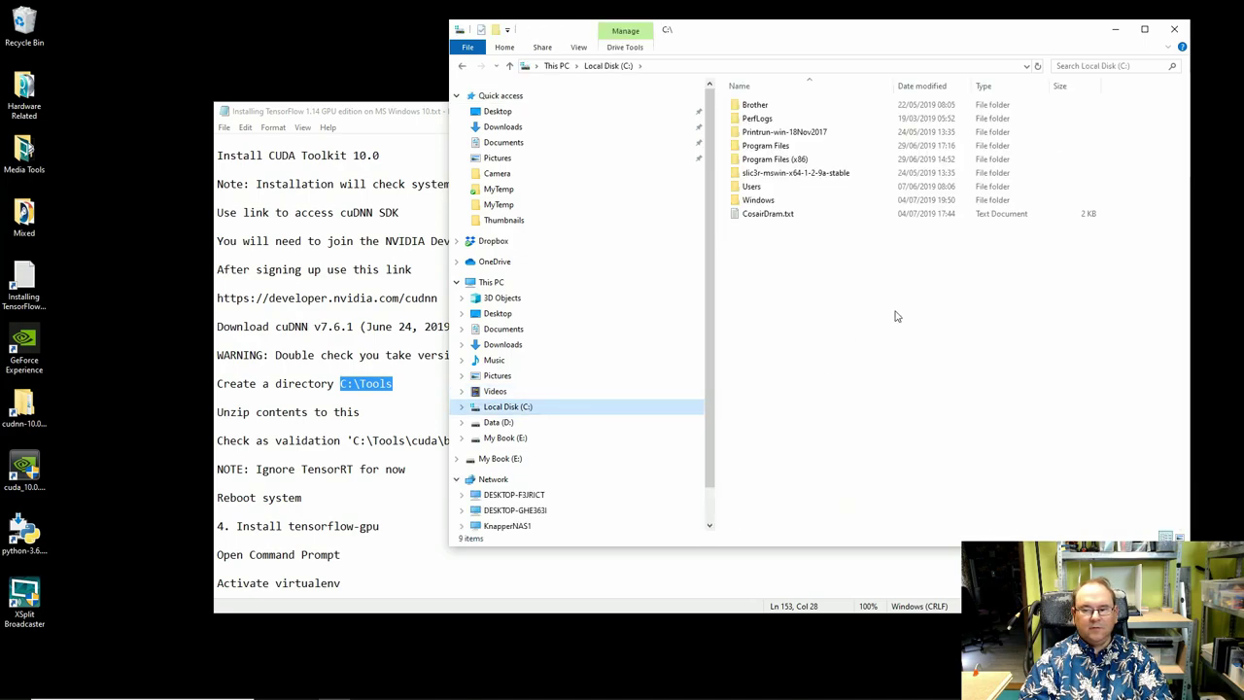
{"action": "right_click", "coordinate": [792, 271]}
{"action": "mouse_move", "coordinate": [875, 421]}
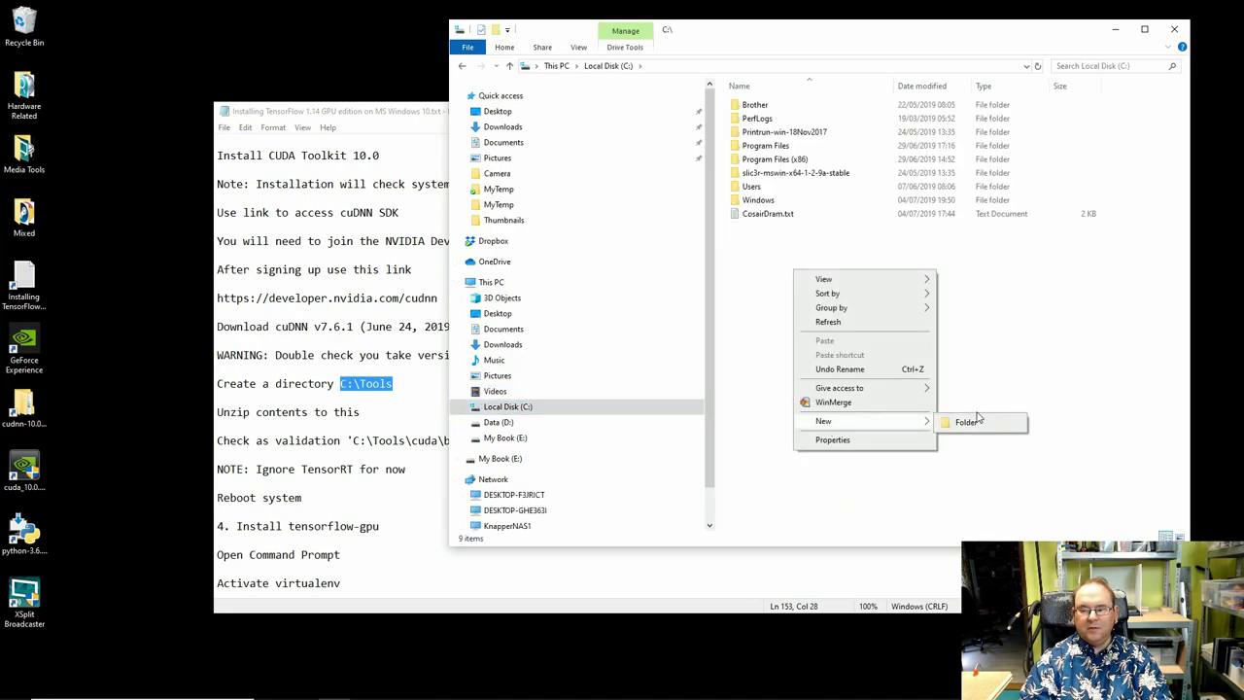
{"action": "left_click", "coordinate": [969, 426]}
{"action": "type", "text": "Tools"}
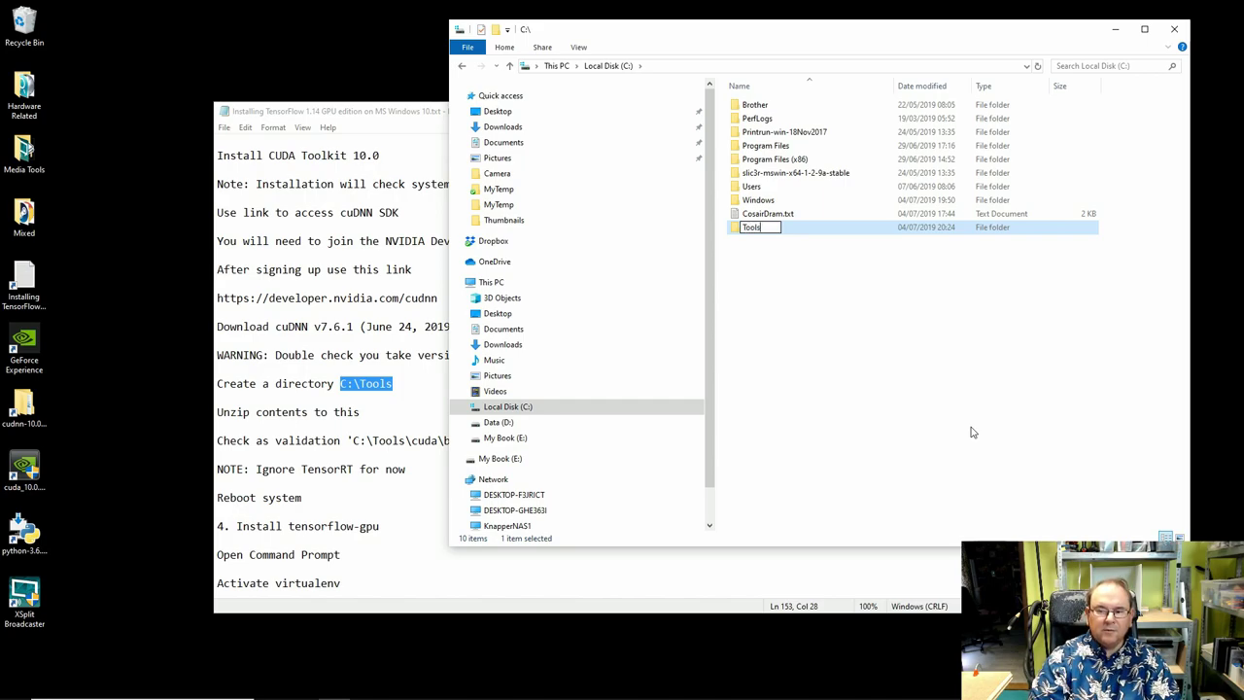
{"action": "key", "text": "Return"}
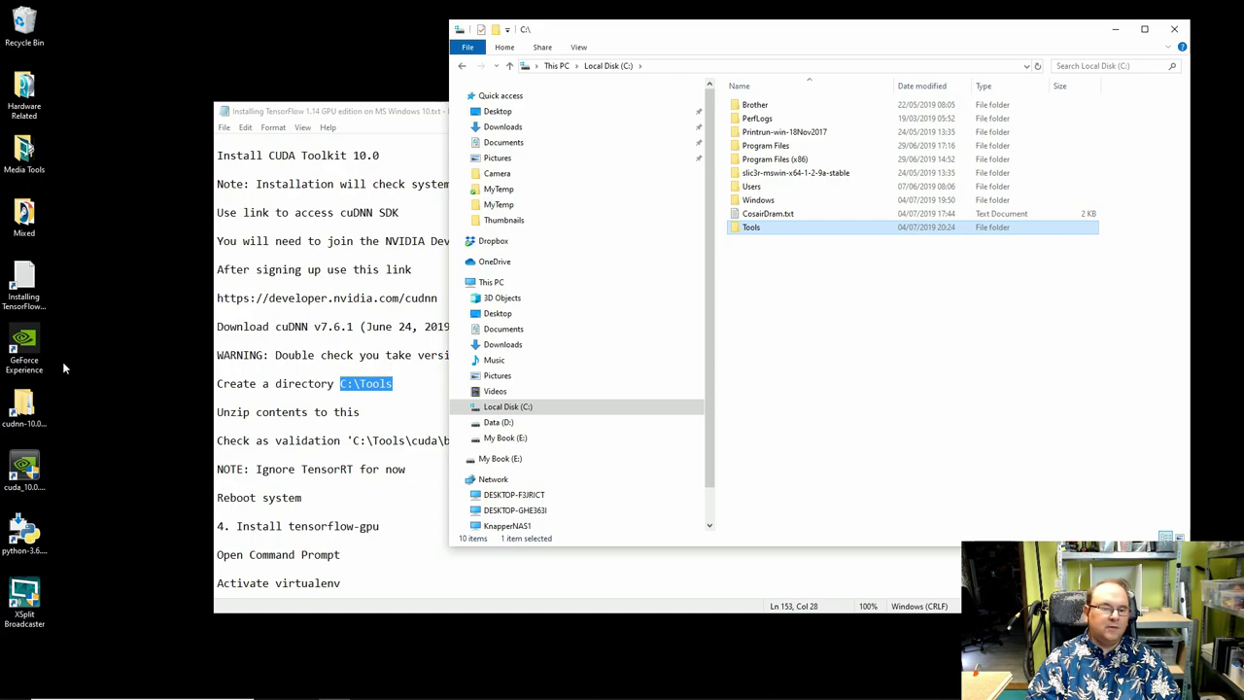
Copy the cuda folder from the cudnn-10.0-windows10-x64-v7.6.1.34 download folder into C:\Tools.
{"action": "double_click", "coordinate": [26, 406]}
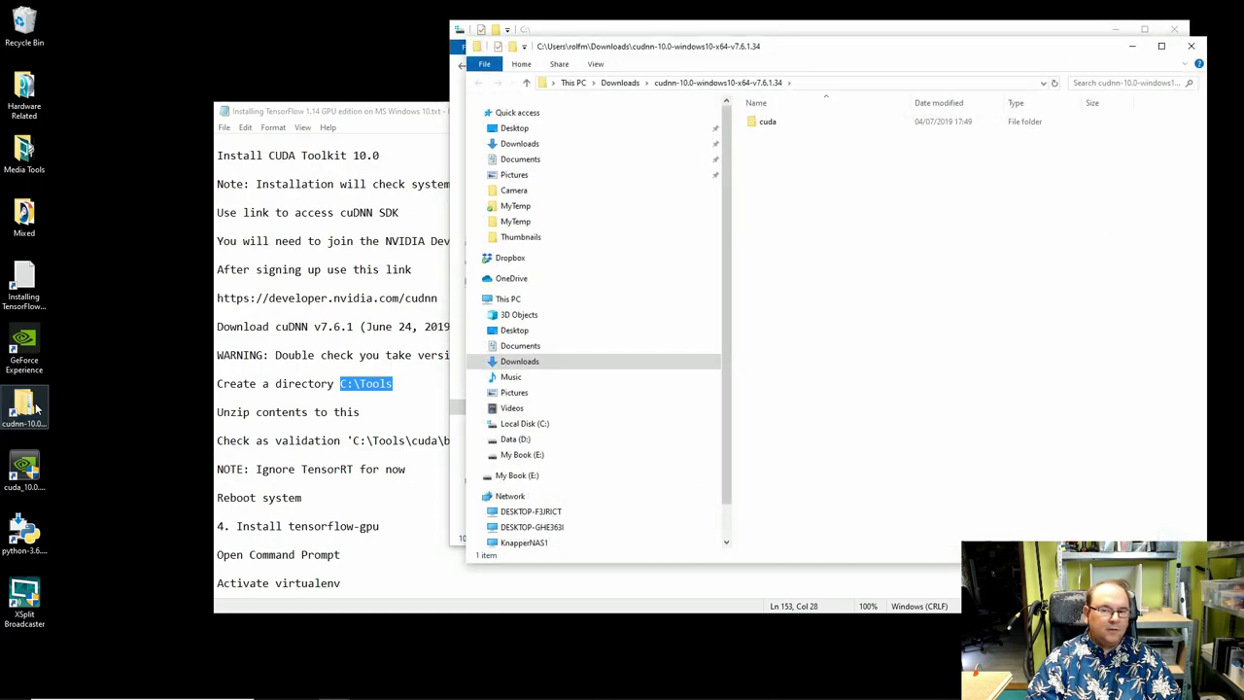
{"action": "right_click", "coordinate": [776, 127]}
{"action": "left_click", "coordinate": [807, 394]}
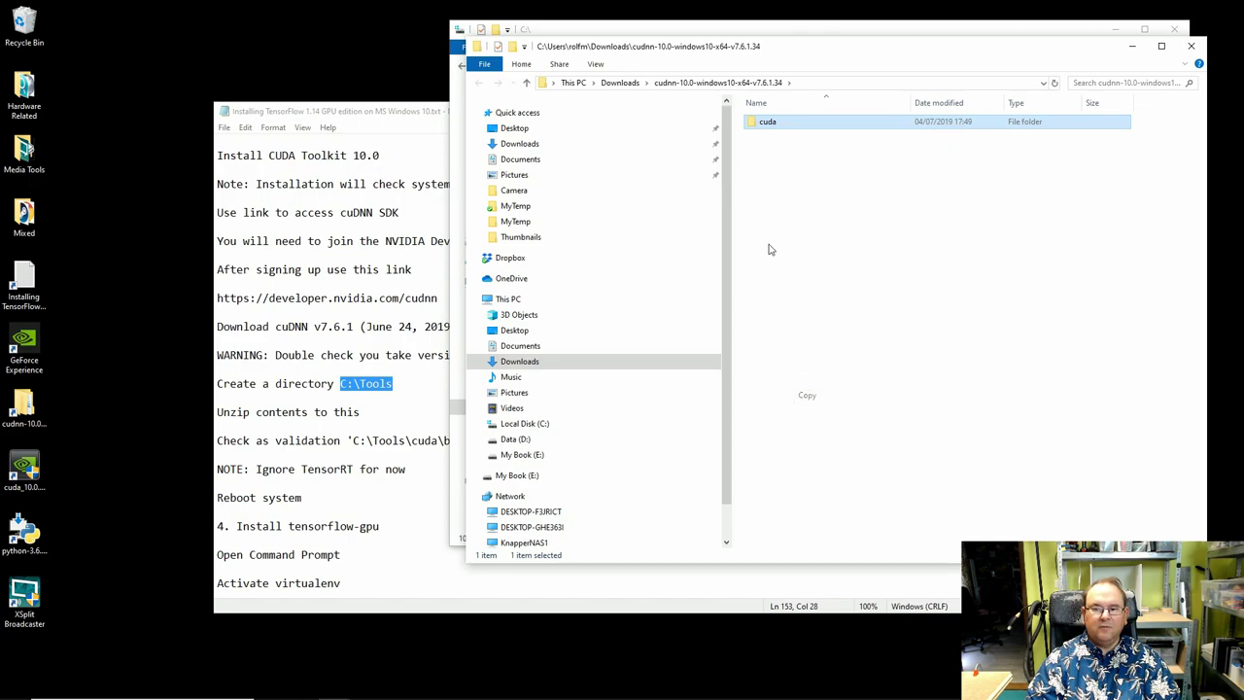
{"action": "left_click", "coordinate": [665, 30]}
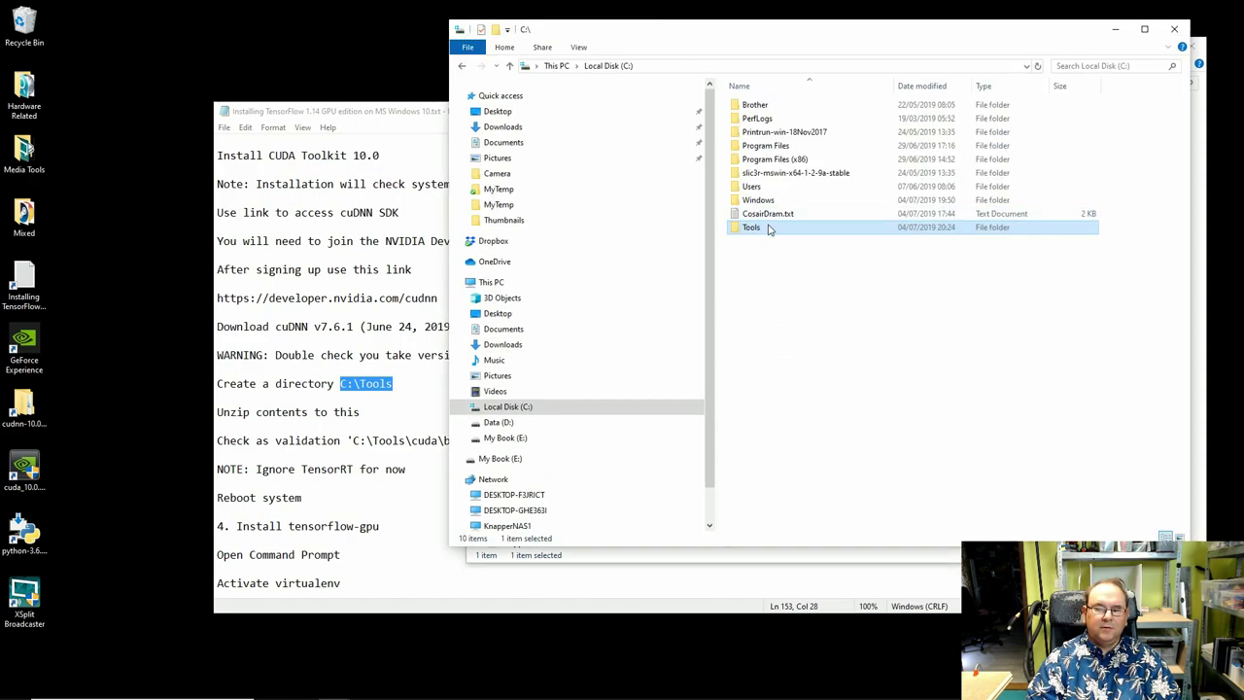
{"action": "double_click", "coordinate": [769, 226]}
{"action": "right_click", "coordinate": [784, 157]}
{"action": "left_click", "coordinate": [821, 245]}
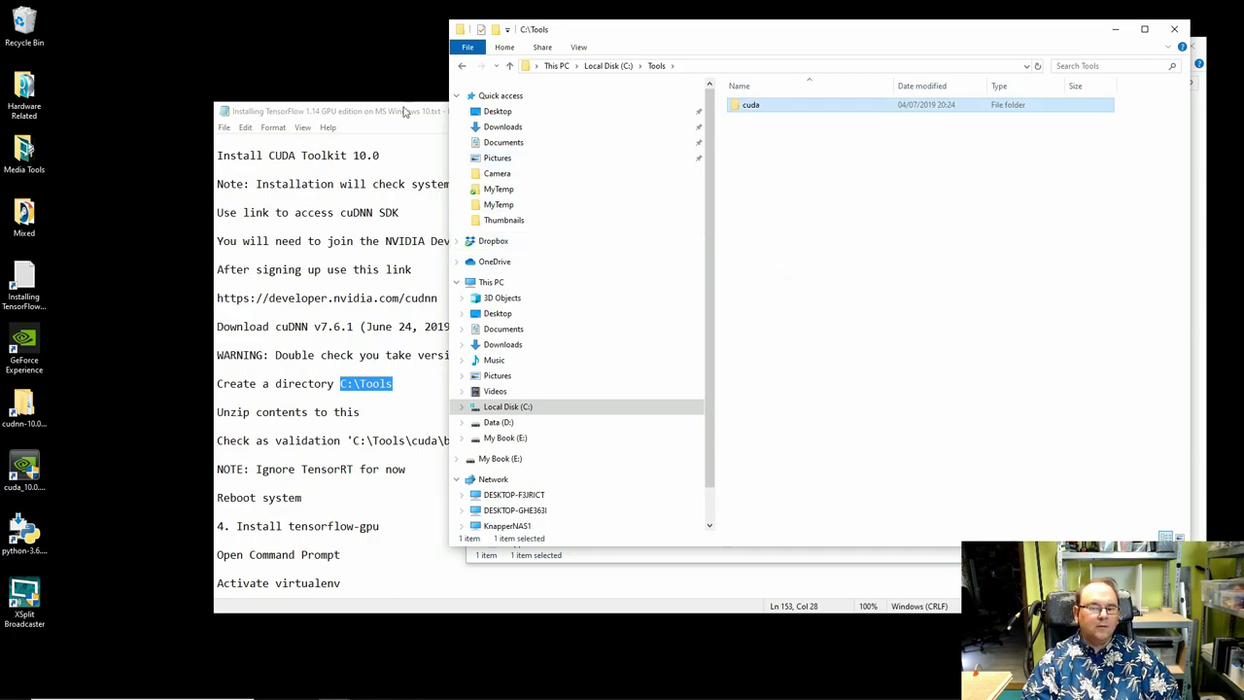
Check the guide's cudnn64_7.dll validation path and open the cuda folder in C:\Tools, moving its window aside.
{"action": "left_click", "coordinate": [393, 498]}
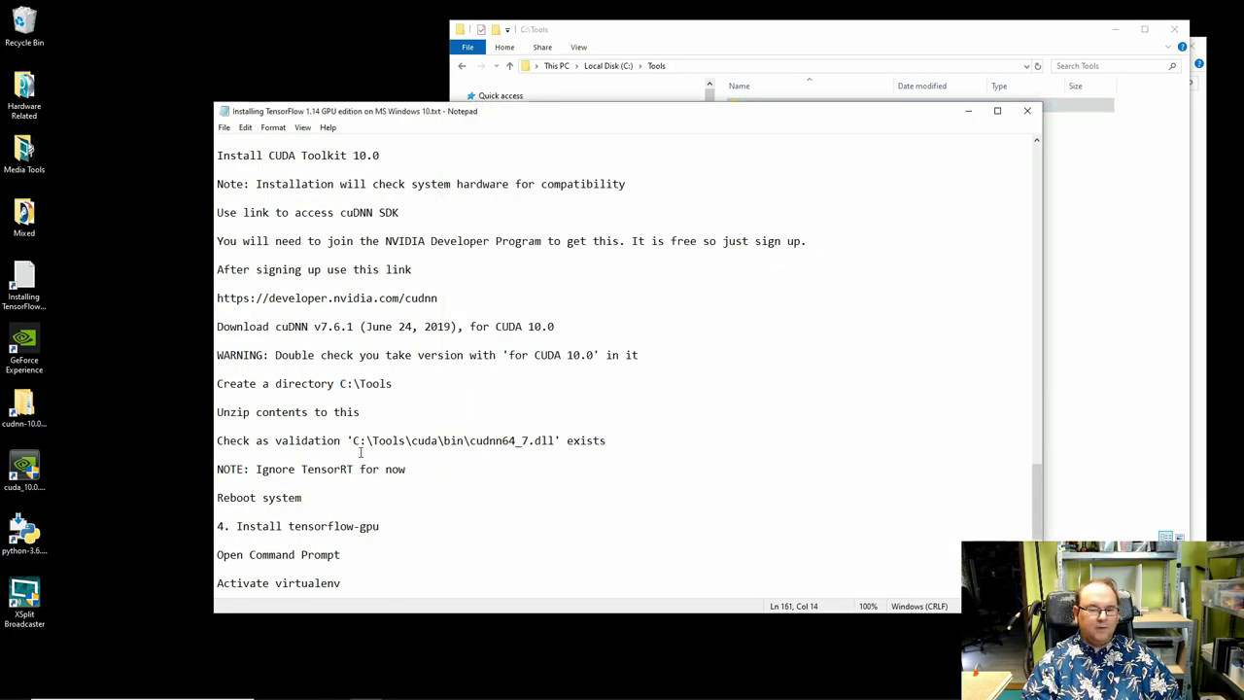
{"action": "left_click_drag", "start_coordinate": [347, 440], "coordinate": [542, 456]}
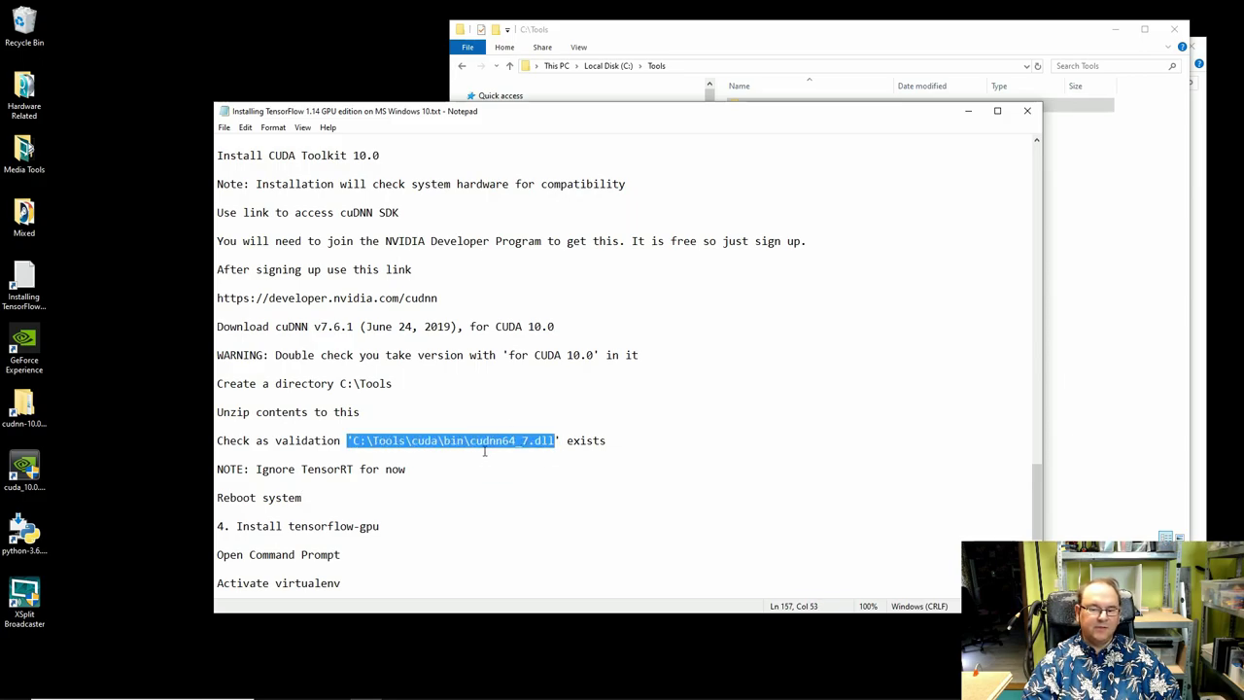
{"action": "left_click", "coordinate": [811, 74]}
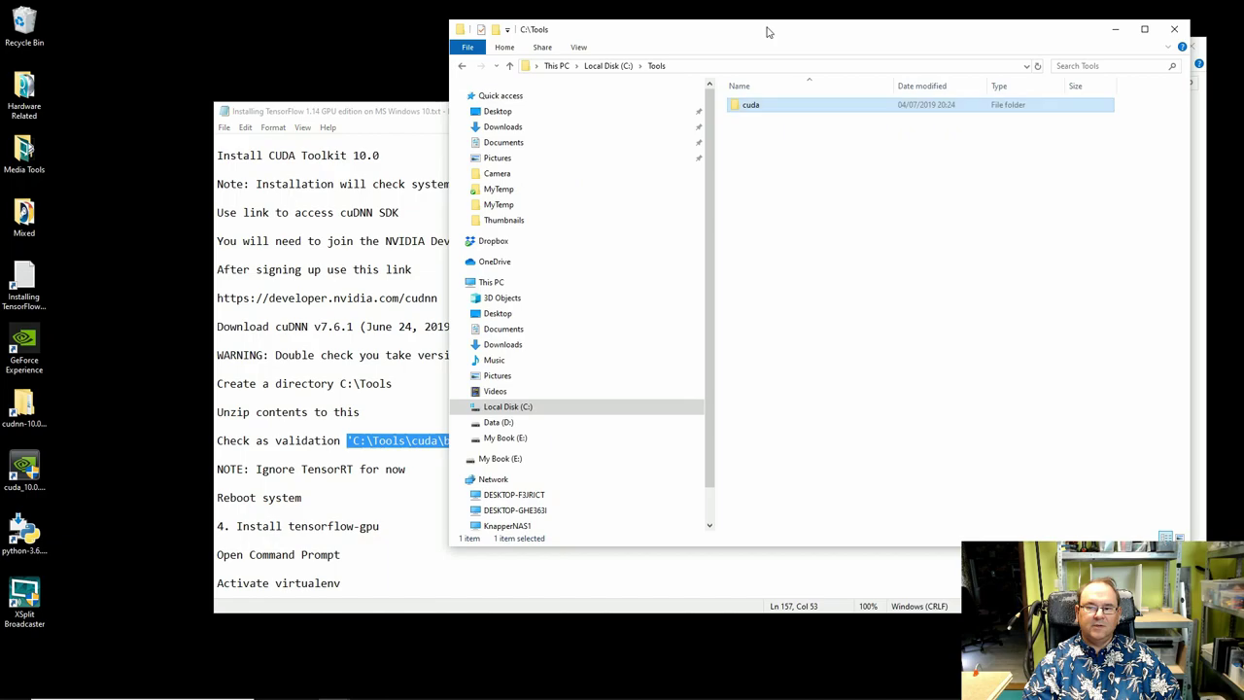
{"action": "double_click", "coordinate": [769, 103]}
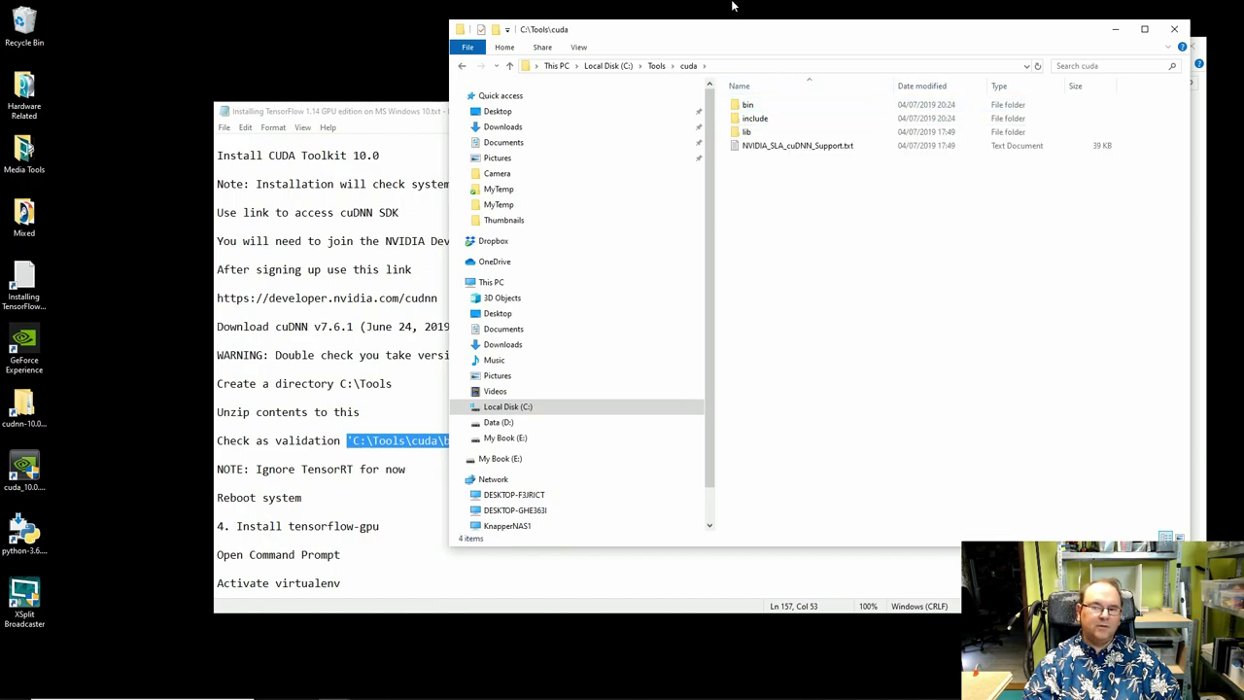
{"action": "left_click_drag", "start_coordinate": [711, 29], "coordinate": [816, 26]}
Copy the path C:\Tools\cuda\bin\ from the guide's validation line and open that folder in File Explorer.
{"action": "left_click", "coordinate": [462, 442]}
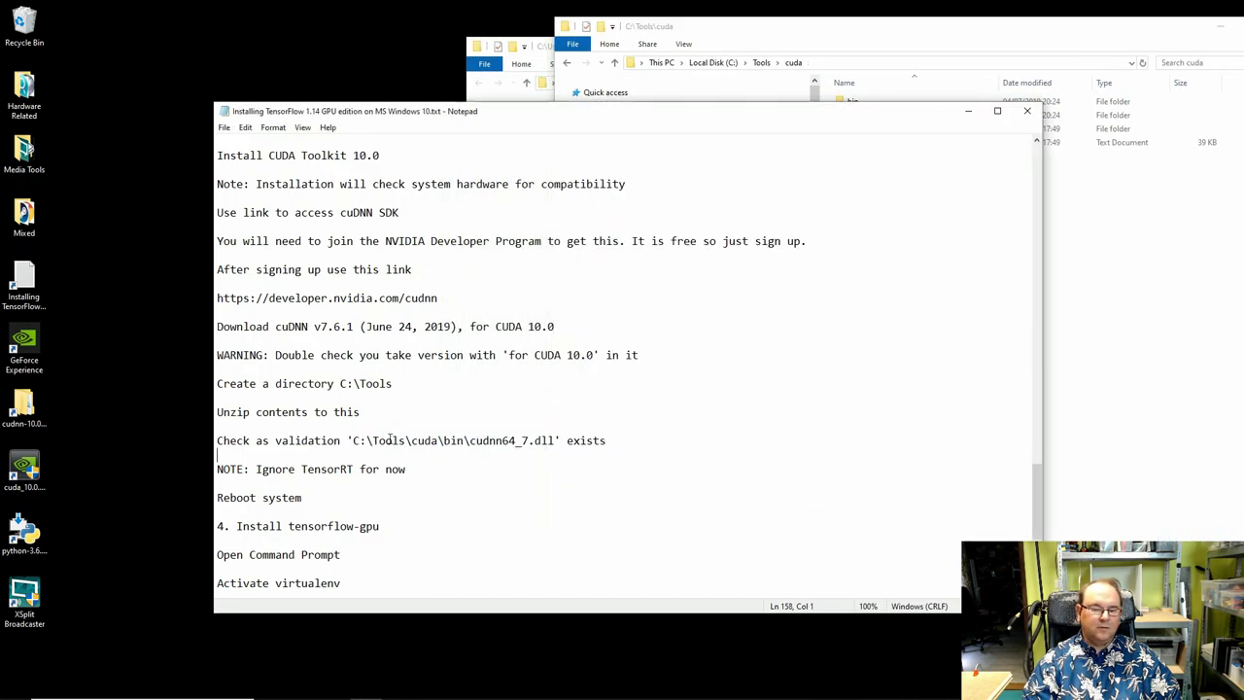
{"action": "left_click_drag", "start_coordinate": [353, 440], "coordinate": [470, 440]}
{"action": "right_click", "coordinate": [466, 440]}
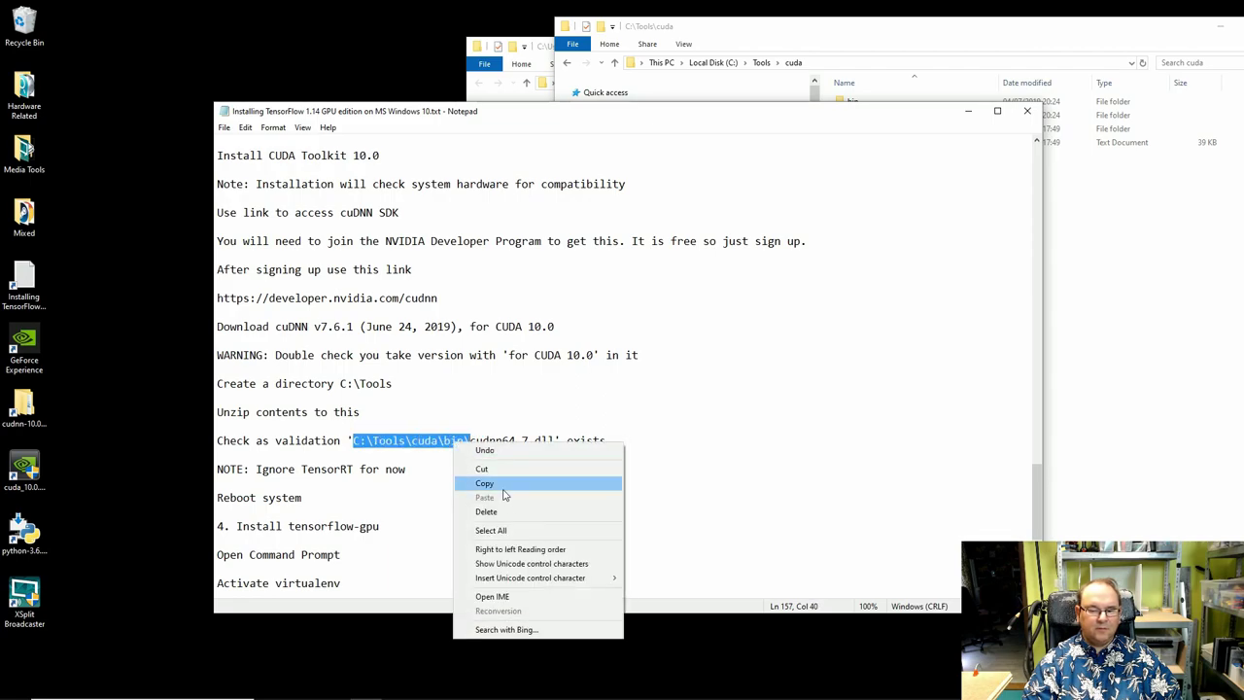
{"action": "left_click", "coordinate": [512, 483]}
{"action": "left_click", "coordinate": [814, 64]}
{"action": "left_click", "coordinate": [815, 64]}
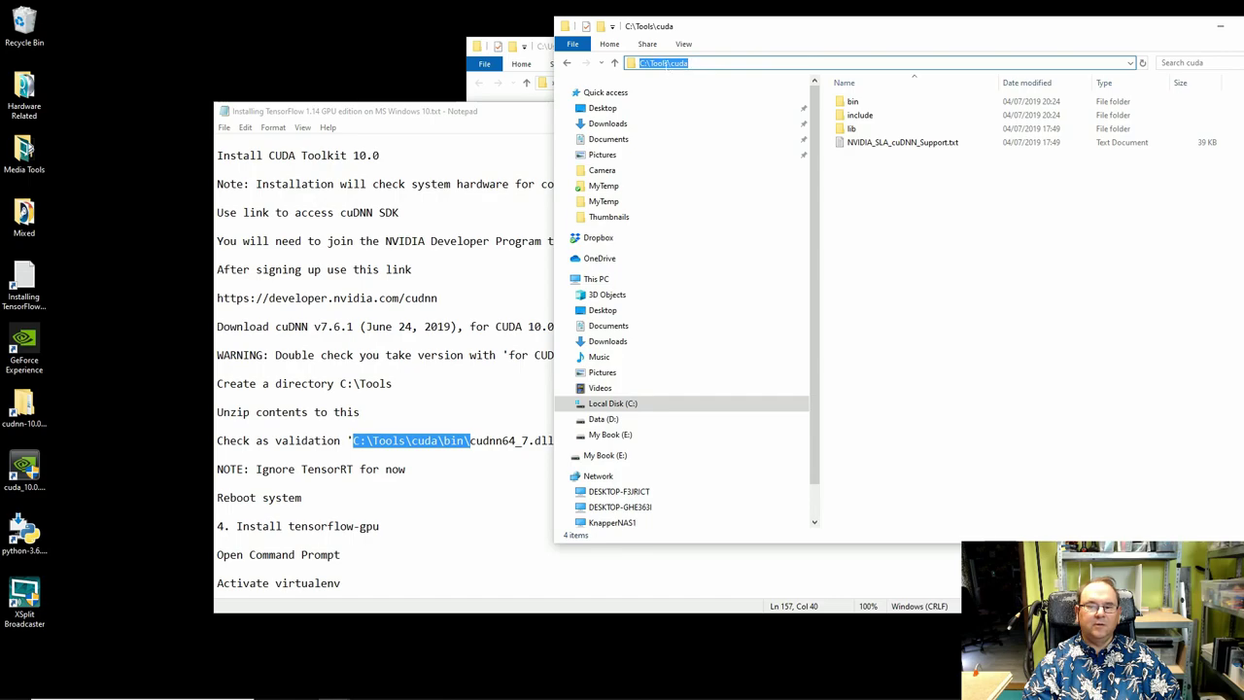
{"action": "right_click", "coordinate": [667, 68]}
{"action": "left_click", "coordinate": [700, 131]}
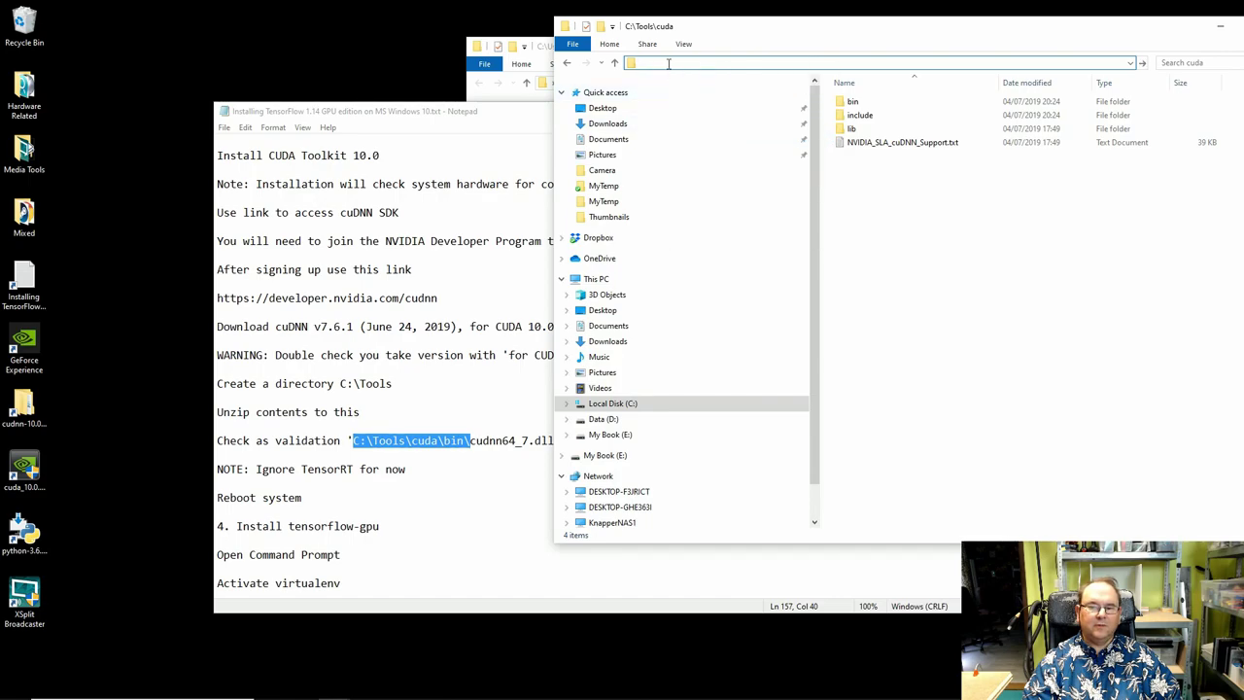
{"action": "right_click", "coordinate": [668, 63]}
{"action": "left_click", "coordinate": [696, 117]}
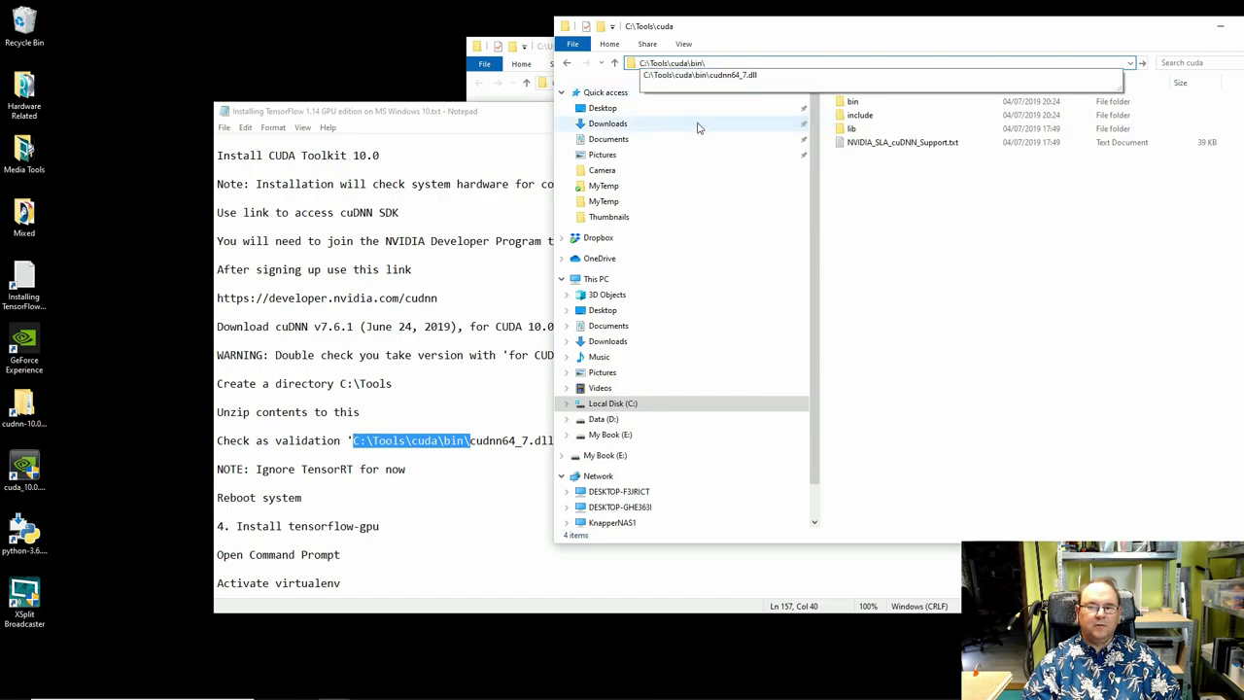
{"action": "key", "text": "Return"}
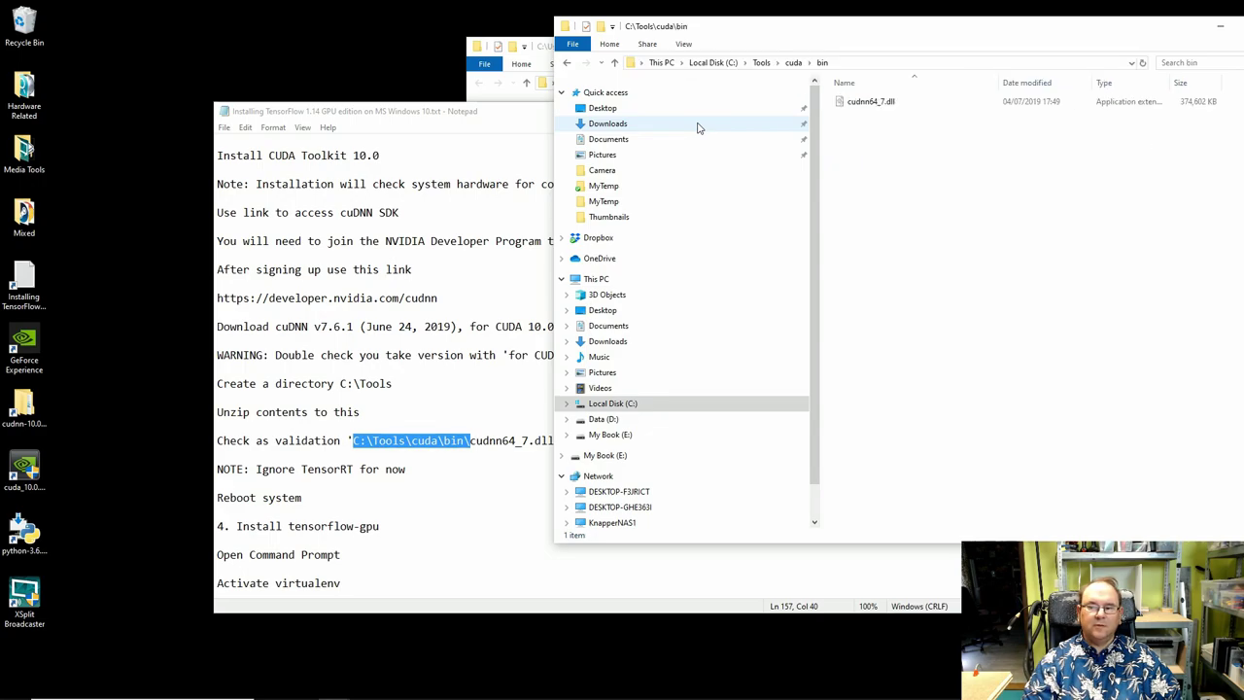
Compare the DLL in the bin folder with the cudnn64_7.dll name in the guide's validation line.
{"action": "left_click", "coordinate": [884, 102]}
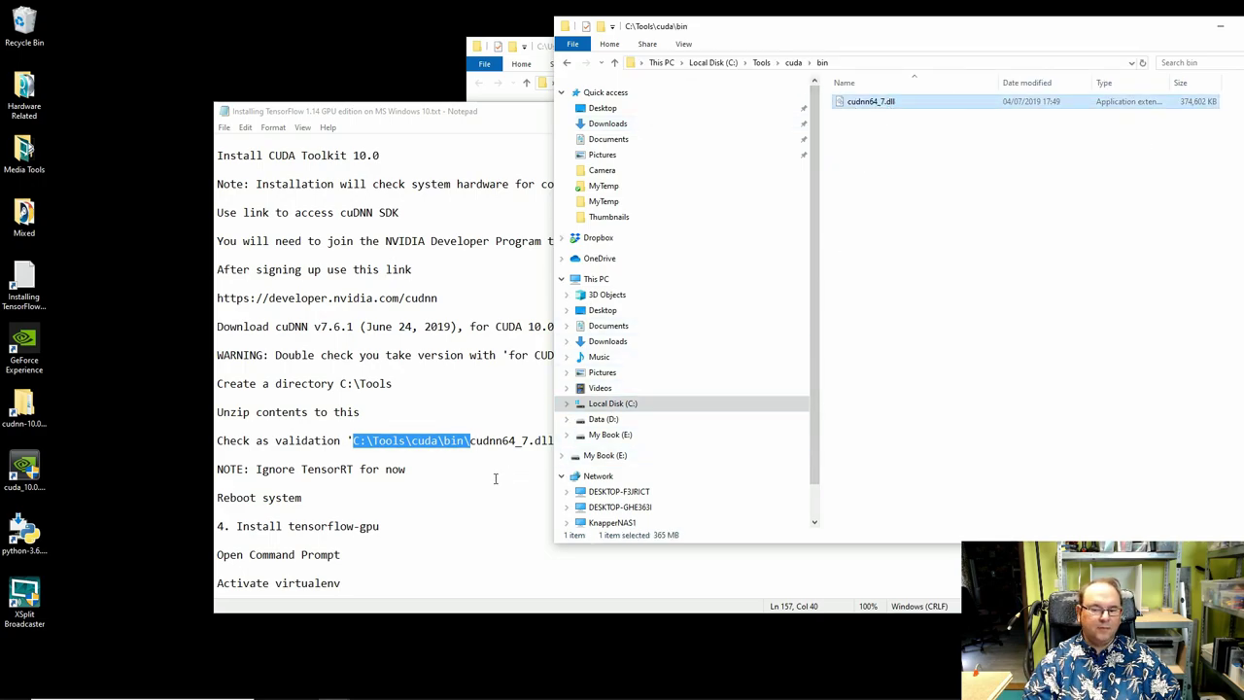
{"action": "left_click", "coordinate": [495, 478]}
{"action": "left_click_drag", "start_coordinate": [471, 440], "coordinate": [555, 440]}
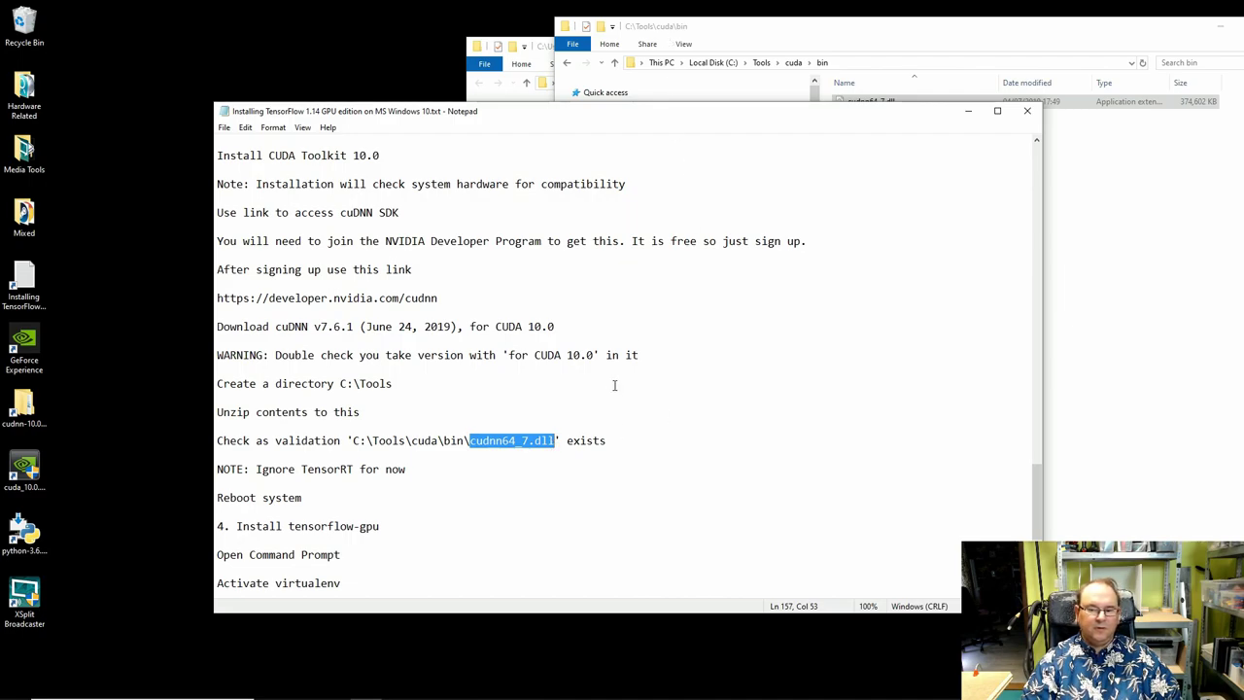
{"action": "left_click", "coordinate": [522, 483]}
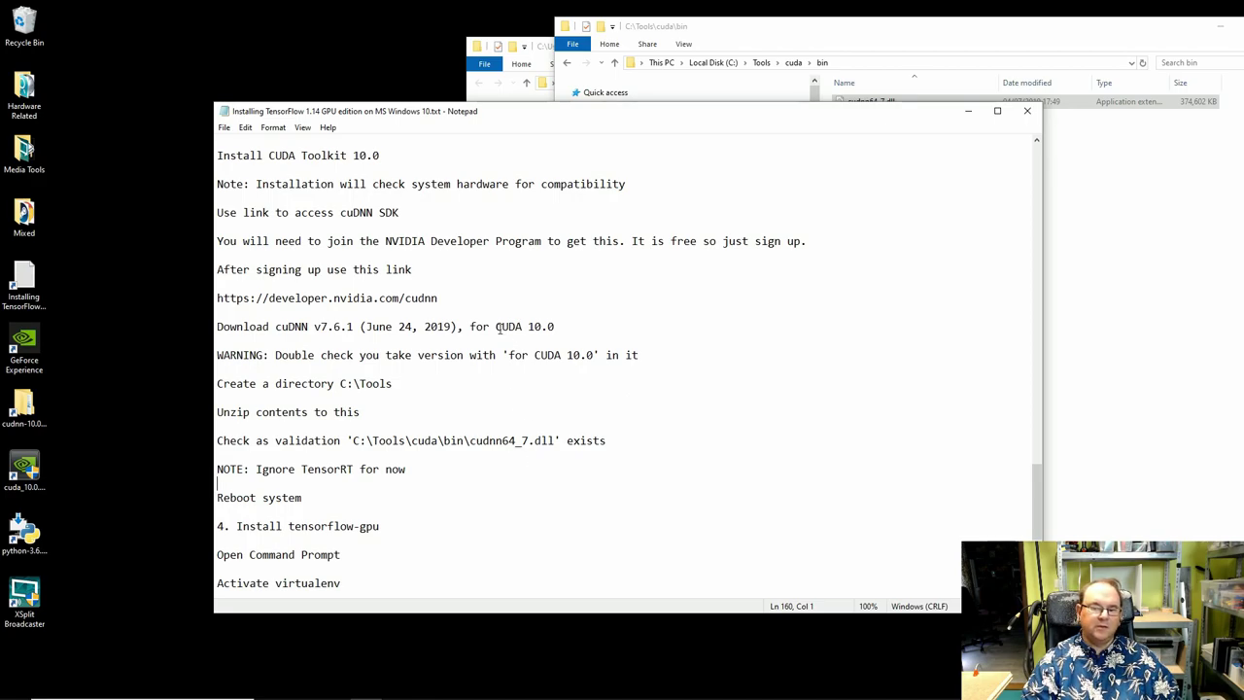
Review the guide's CUDA 10.0 and reboot notes, then the software requirements on the TensorFlow GPU support page in Chrome.
{"action": "left_click_drag", "start_coordinate": [497, 327], "coordinate": [554, 326]}
{"action": "left_click", "coordinate": [303, 498]}
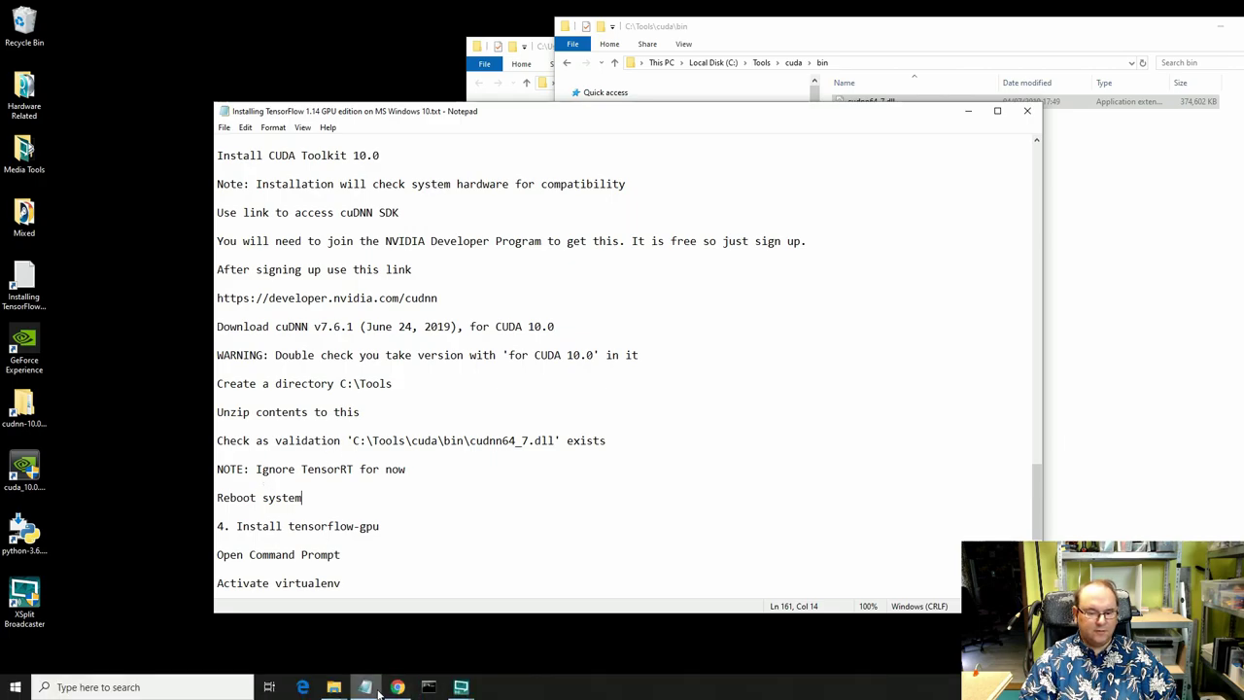
{"action": "left_click", "coordinate": [398, 687]}
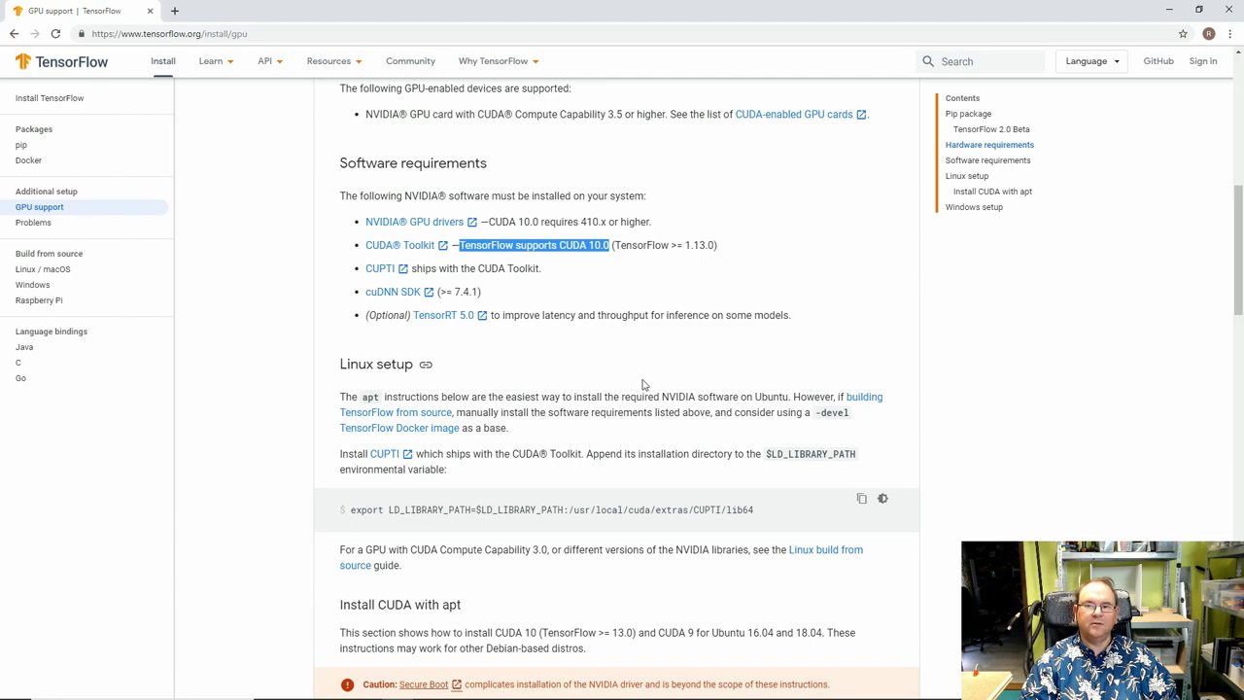
{"action": "left_click", "coordinate": [1169, 9]}
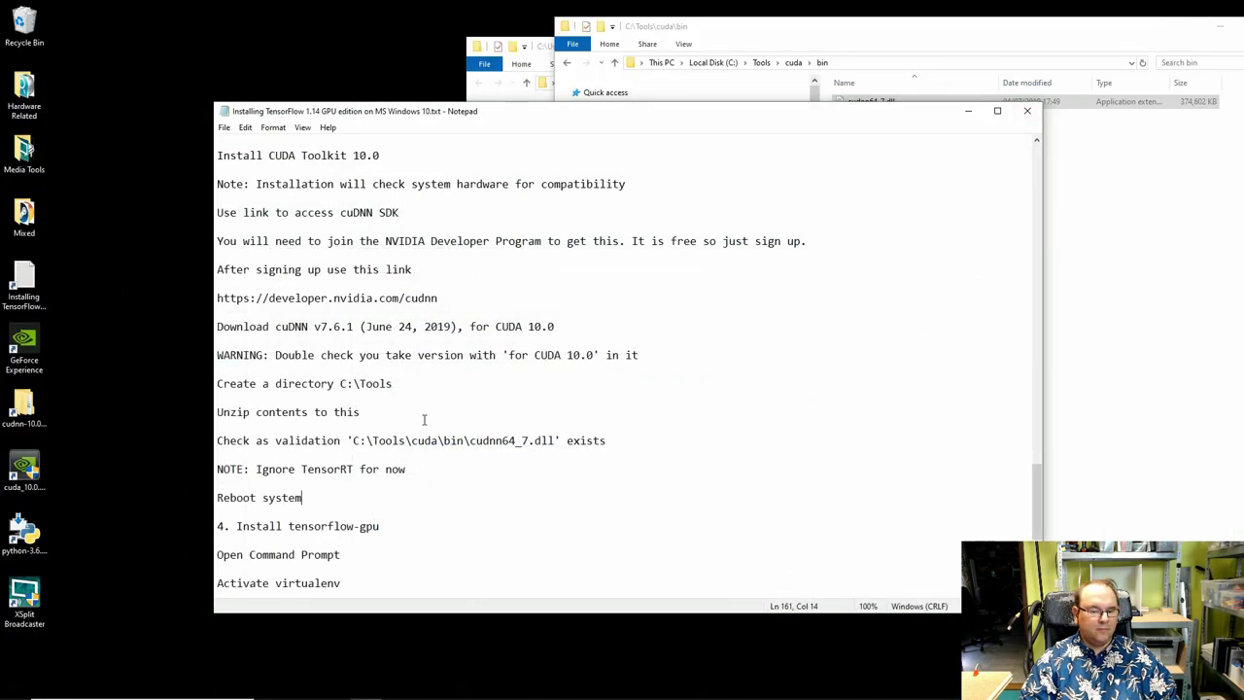
Bring up the guide's '4. Install tensorflow-gpu' section, and move and shorten the Notepad window.
{"action": "scroll", "coordinate": [422, 419], "scroll_direction": "down", "scroll_amount": 1}
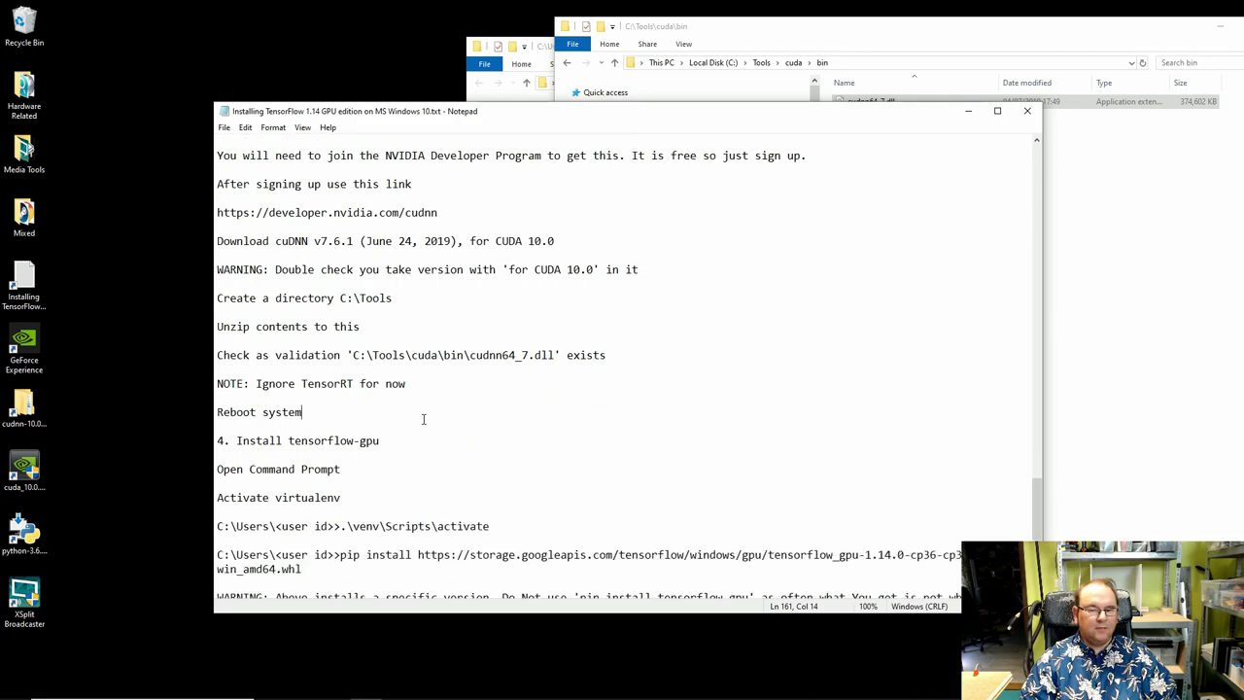
{"action": "scroll", "coordinate": [422, 418], "scroll_direction": "down", "scroll_amount": 3}
{"action": "scroll", "coordinate": [423, 419], "scroll_direction": "down", "scroll_amount": 2}
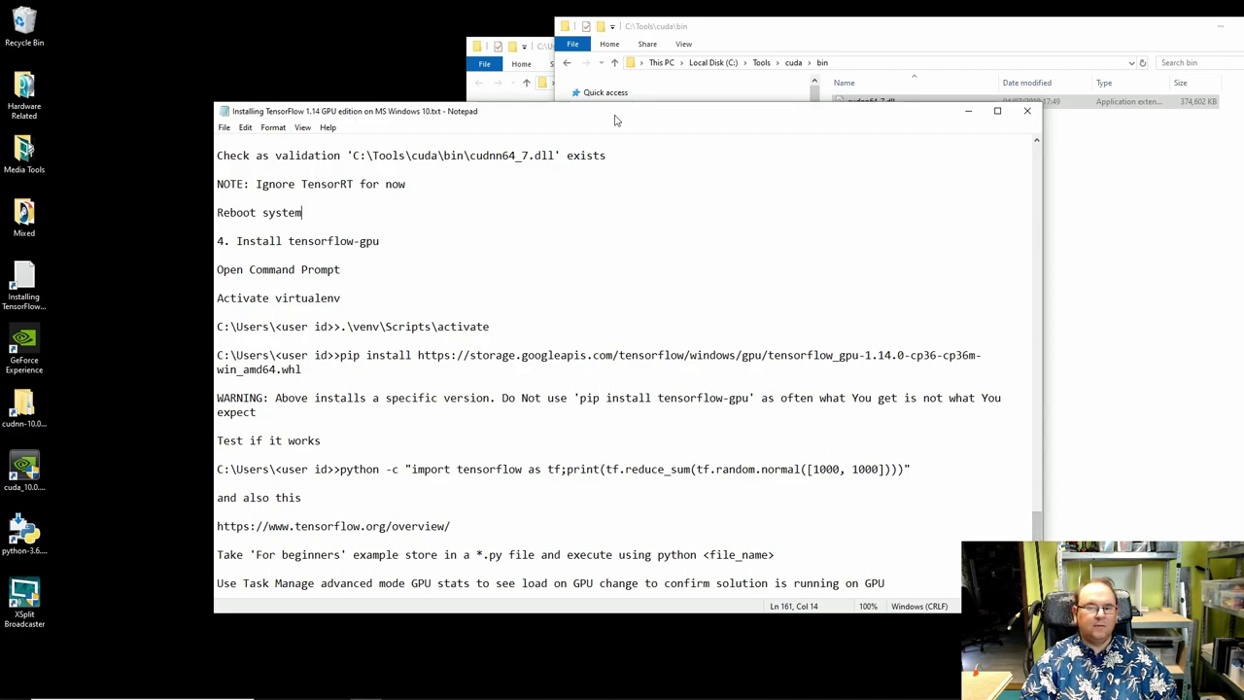
{"action": "left_click_drag", "start_coordinate": [614, 120], "coordinate": [564, 113]}
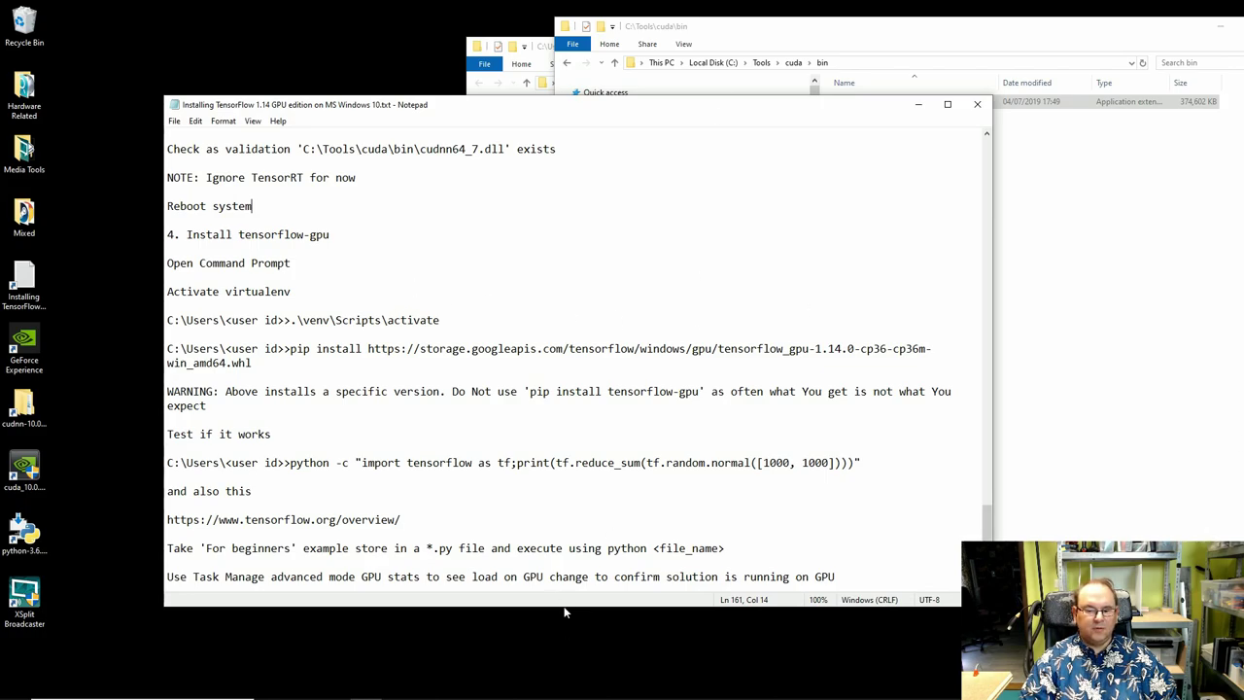
{"action": "left_click_drag", "start_coordinate": [567, 608], "coordinate": [566, 508]}
{"action": "scroll", "coordinate": [986, 447], "scroll_direction": "down", "scroll_amount": 3}
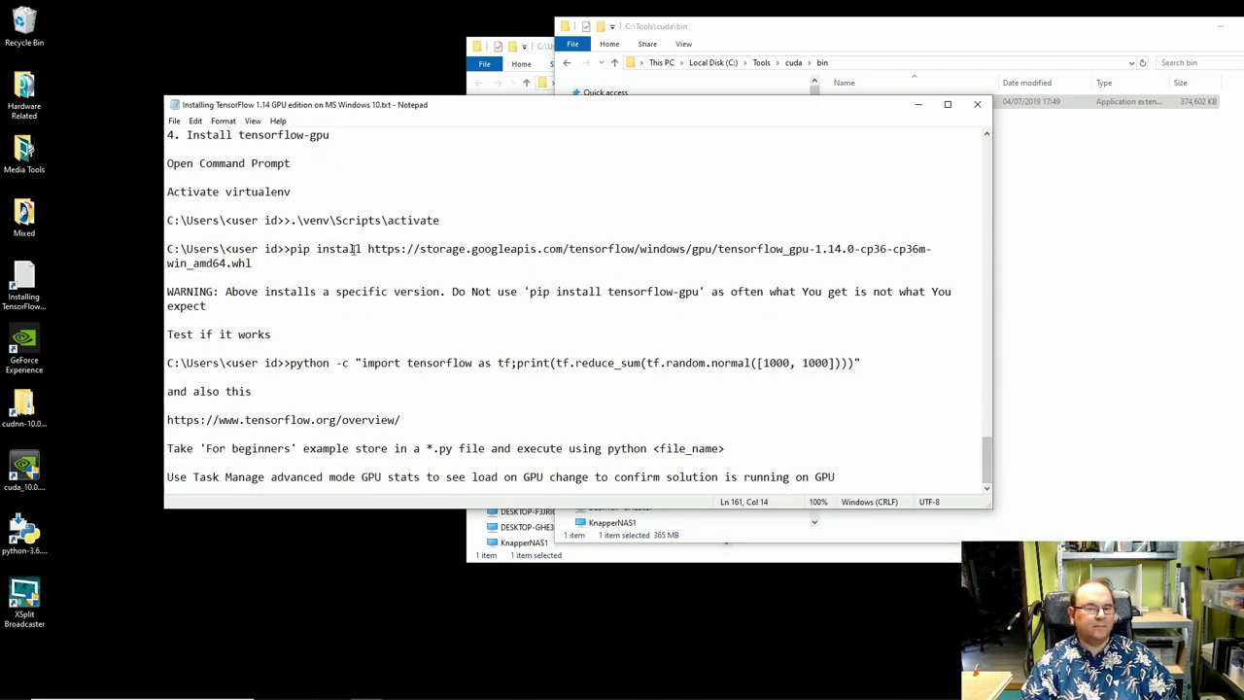
Close the C:\Tools\cuda\bin and cuDNN download folder windows and return to the guide's 'Reboot system' line.
{"action": "left_click", "coordinate": [1086, 29]}
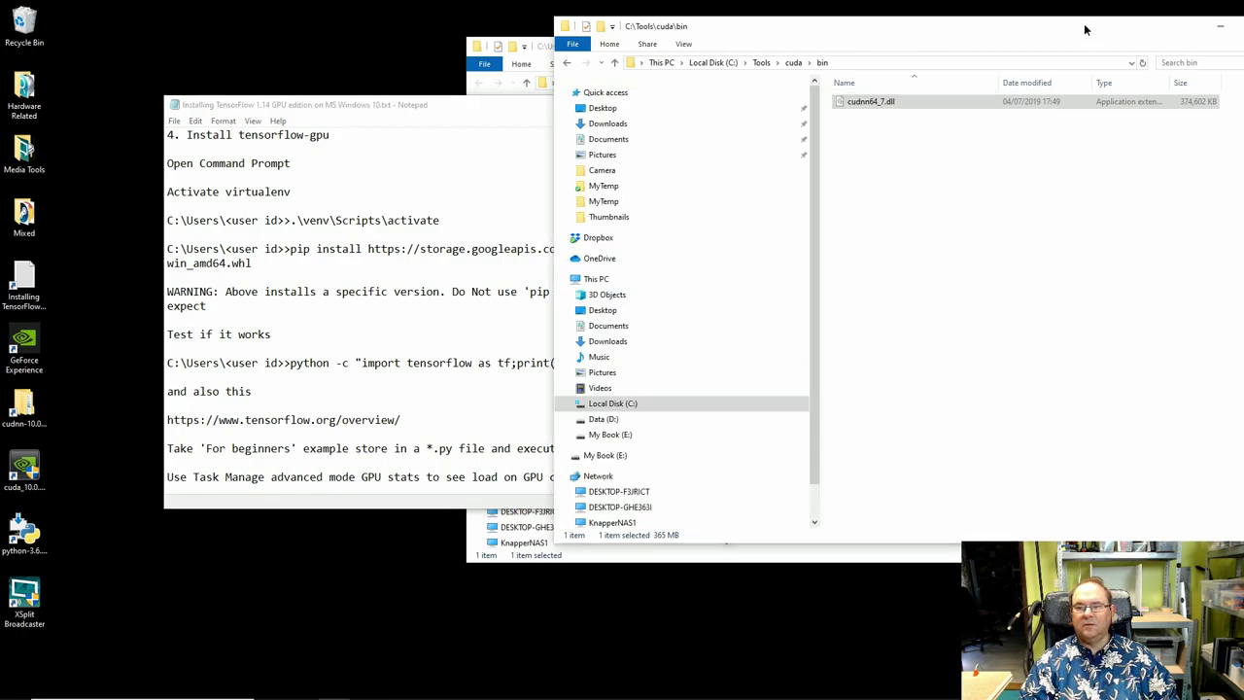
{"action": "left_click_drag", "start_coordinate": [1085, 29], "coordinate": [911, 51]}
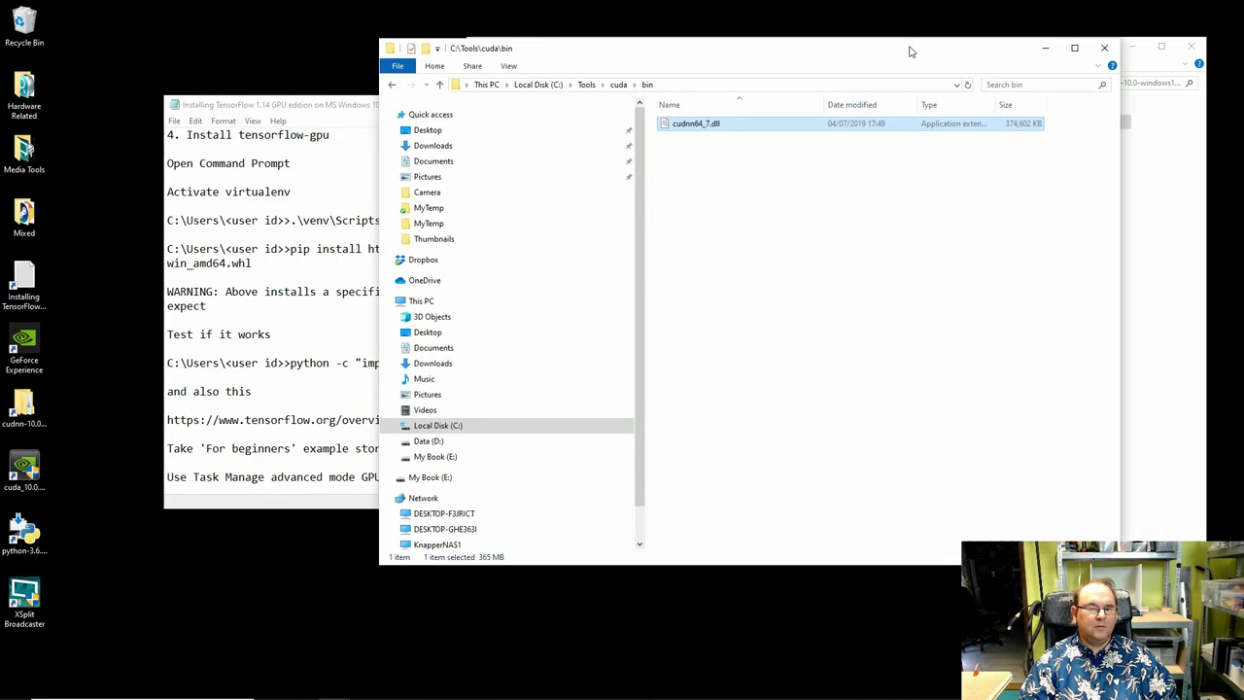
{"action": "left_click", "coordinate": [1104, 49]}
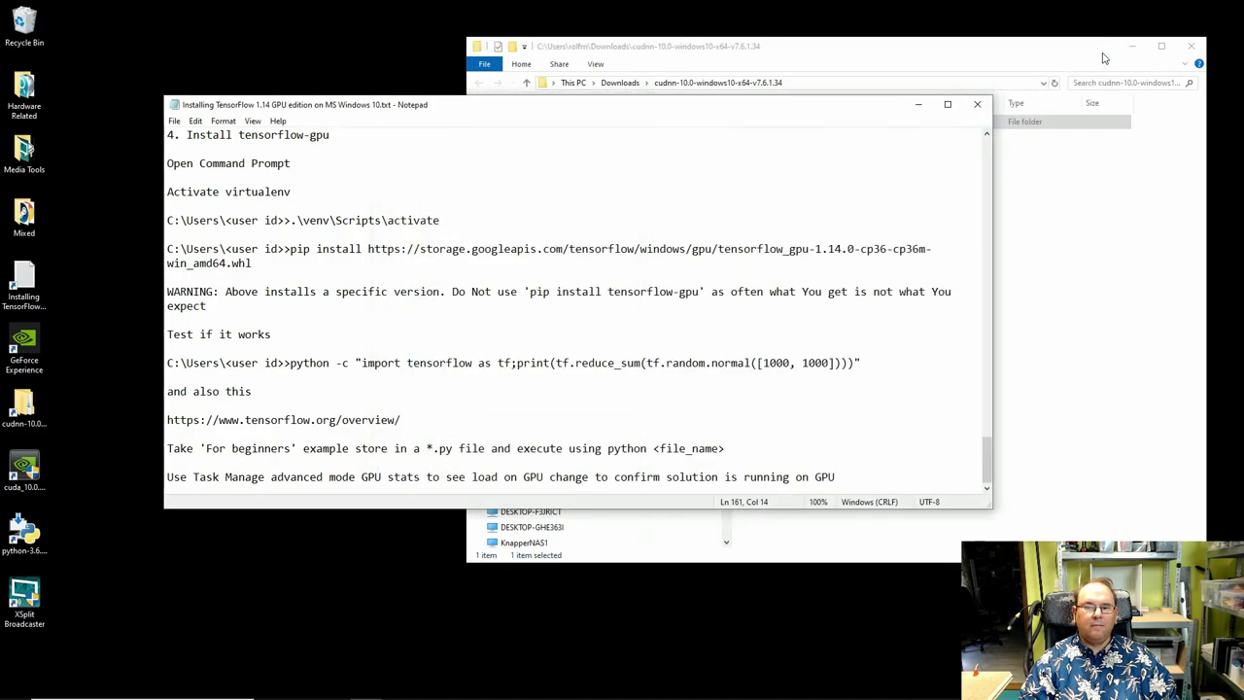
{"action": "left_click", "coordinate": [1192, 47]}
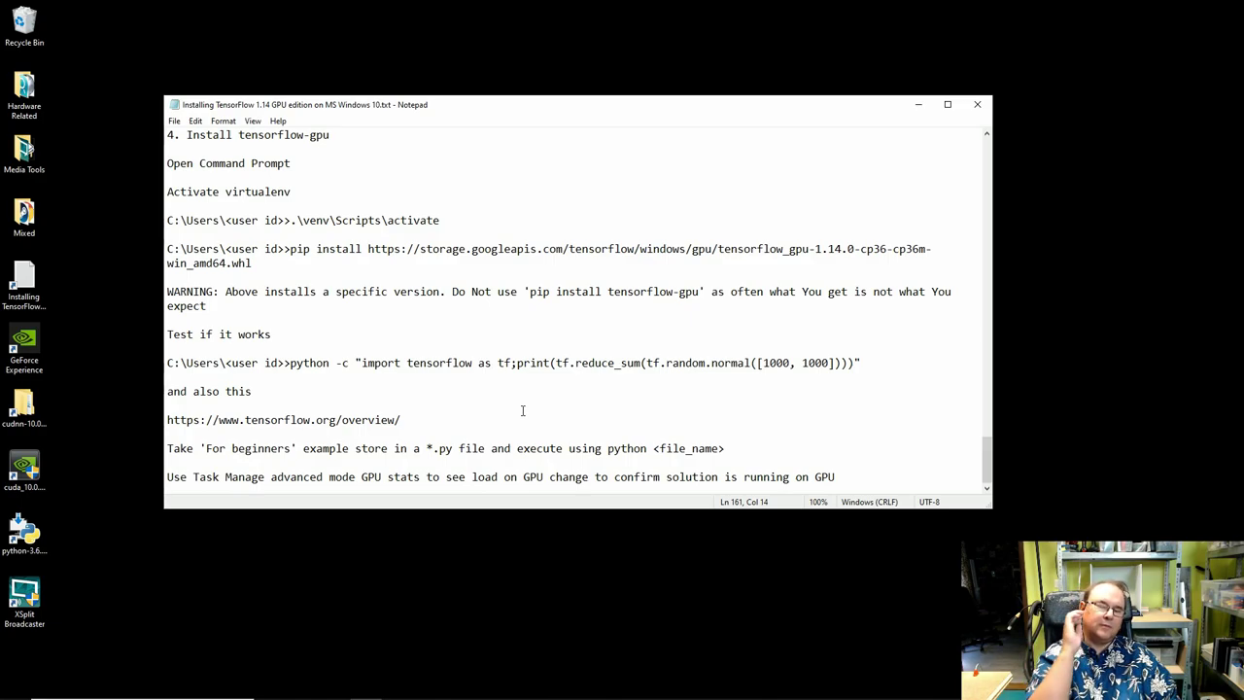
{"action": "scroll", "coordinate": [436, 321], "scroll_direction": "up", "scroll_amount": 4}
{"action": "scroll", "coordinate": [435, 318], "scroll_direction": "up", "scroll_amount": 1}
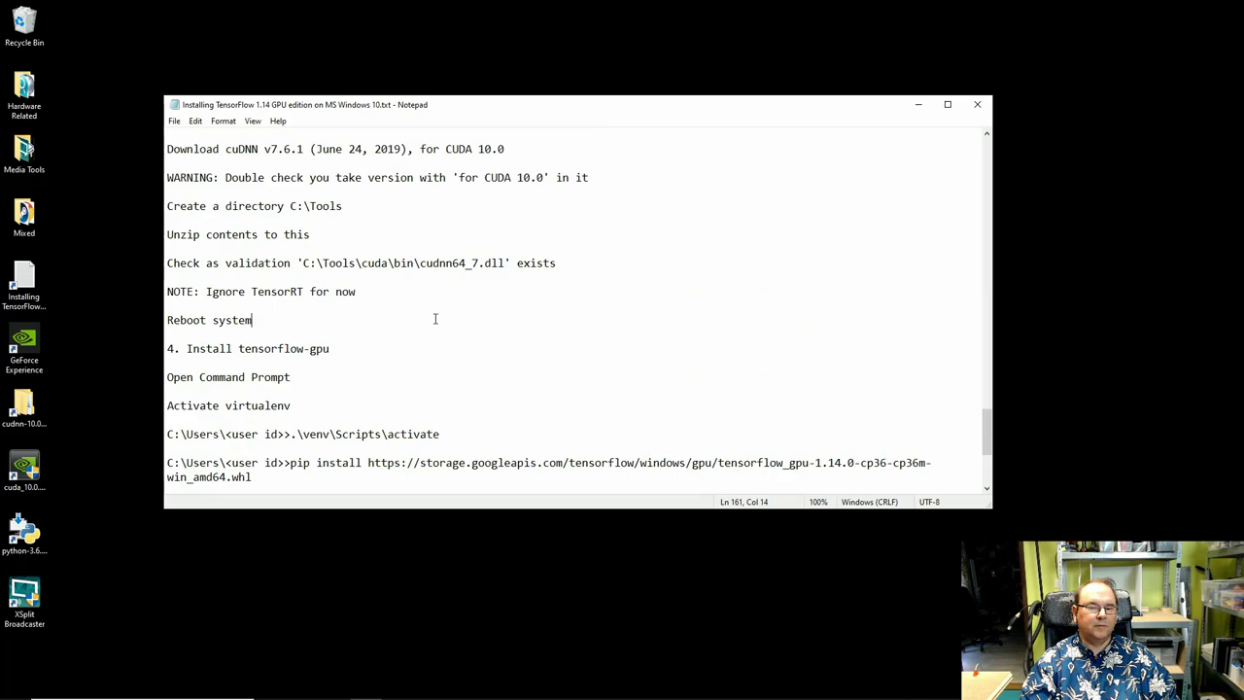
Review the guide from '3. Installing CUDA Toolkit' through the reboot line to the '4. Install tensorflow-gpu' commands.
{"action": "scroll", "coordinate": [435, 319], "scroll_direction": "up", "scroll_amount": 2}
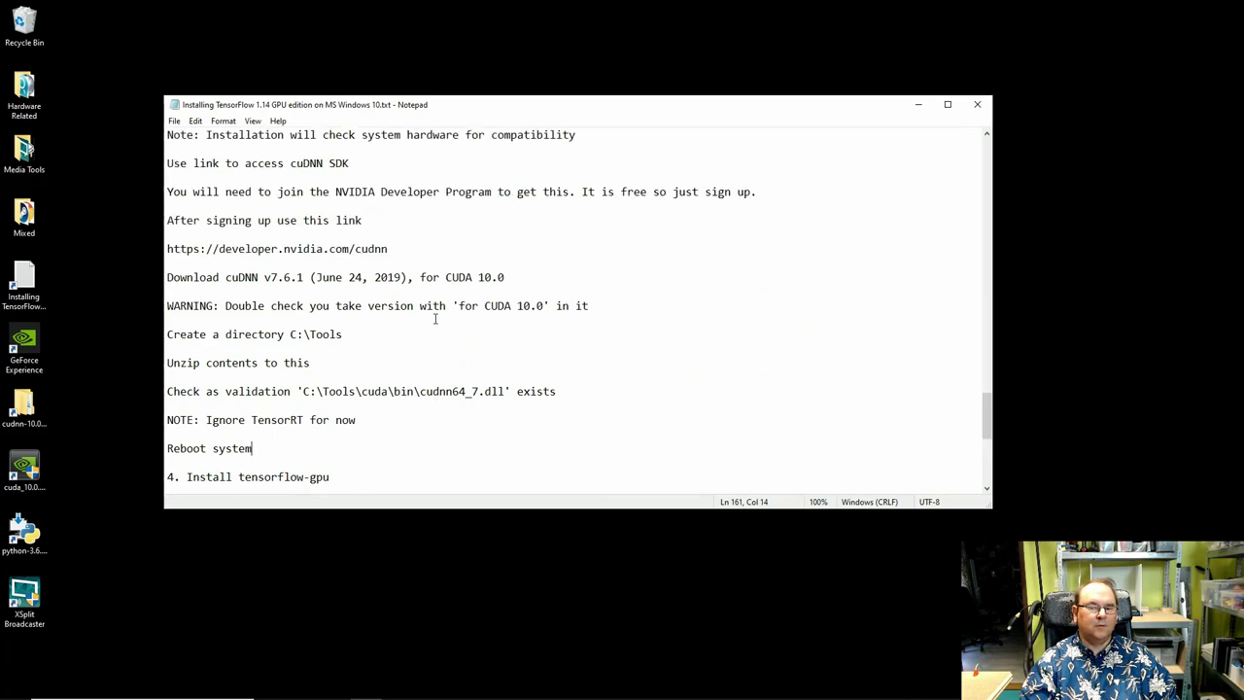
{"action": "scroll", "coordinate": [435, 319], "scroll_direction": "up", "scroll_amount": 3}
{"action": "scroll", "coordinate": [435, 319], "scroll_direction": "up", "scroll_amount": 1}
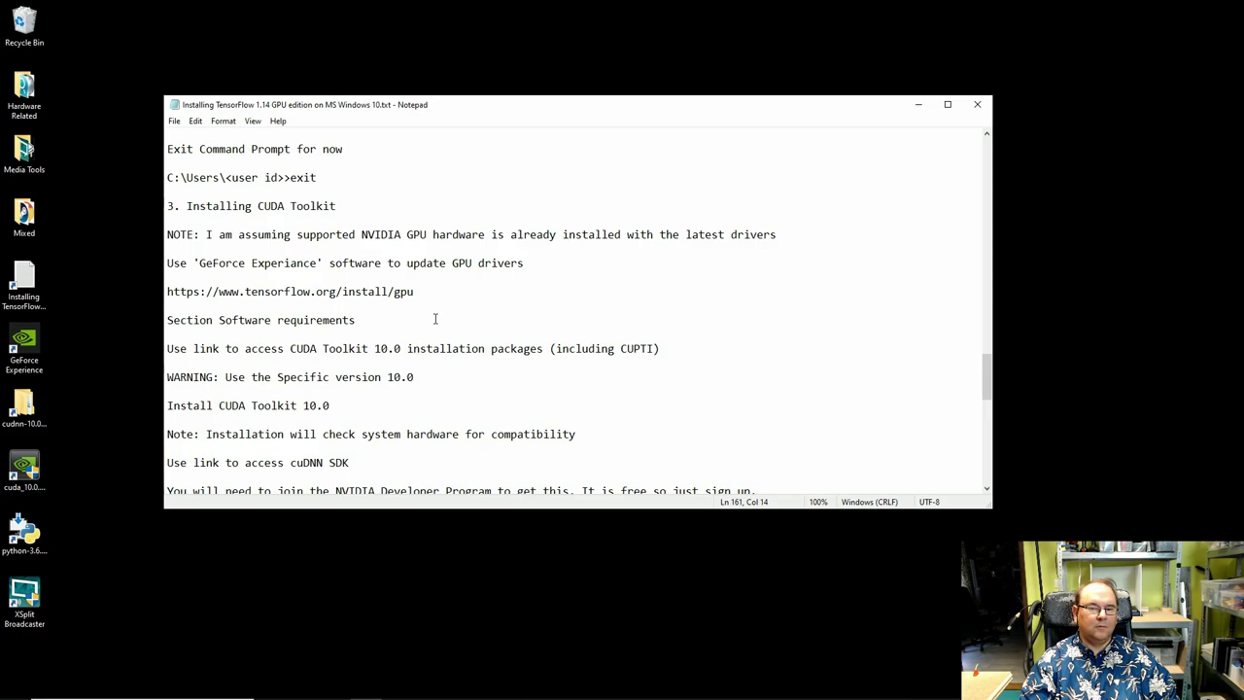
{"action": "scroll", "coordinate": [435, 318], "scroll_direction": "down", "scroll_amount": 4}
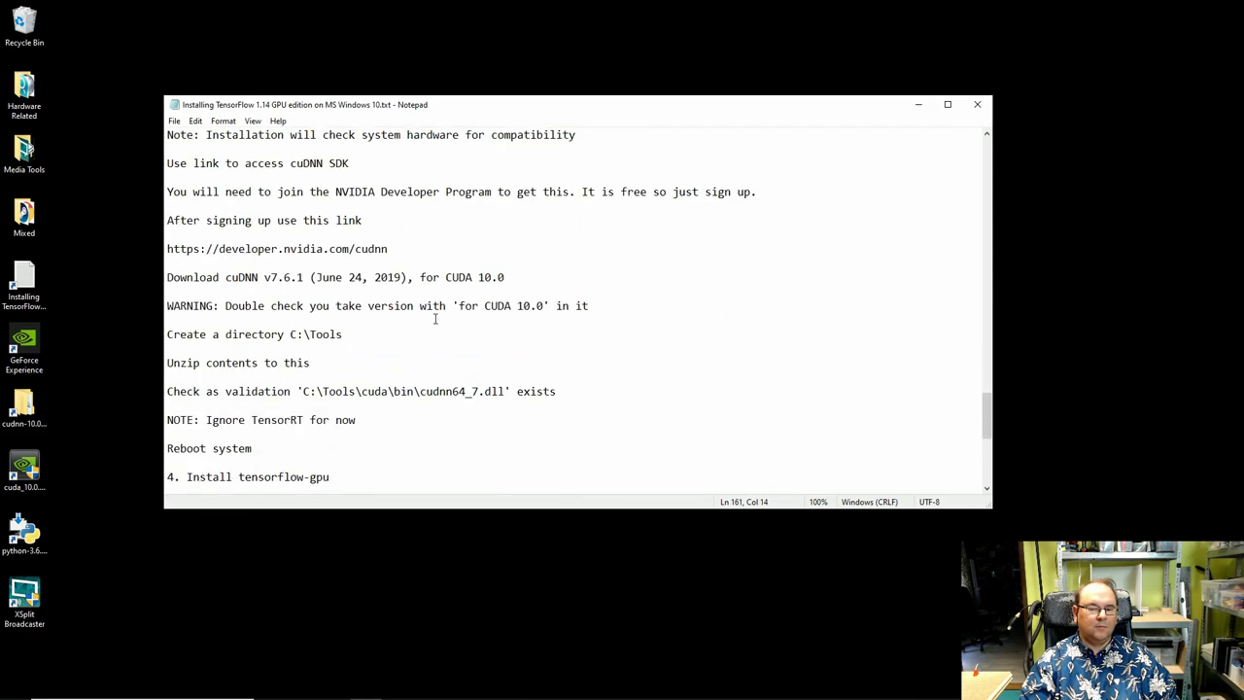
{"action": "scroll", "coordinate": [435, 319], "scroll_direction": "down", "scroll_amount": 1}
{"action": "scroll", "coordinate": [435, 319], "scroll_direction": "down", "scroll_amount": 1}
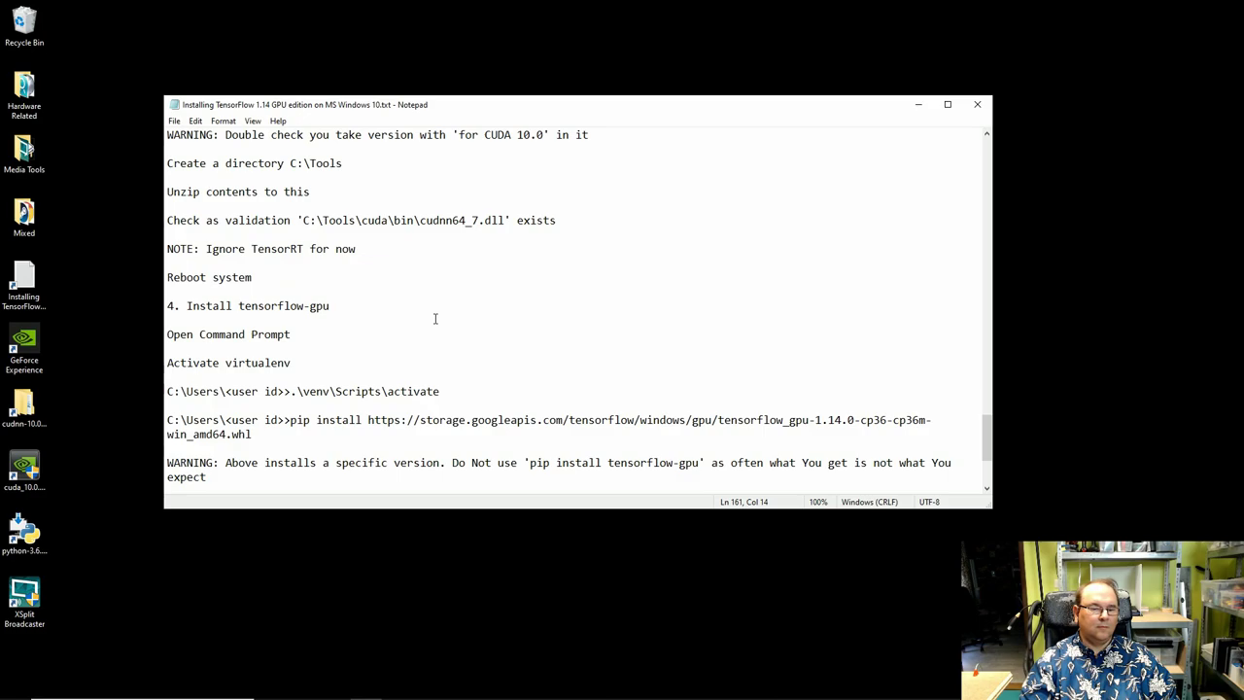
{"action": "scroll", "coordinate": [433, 309], "scroll_direction": "down", "scroll_amount": 2}
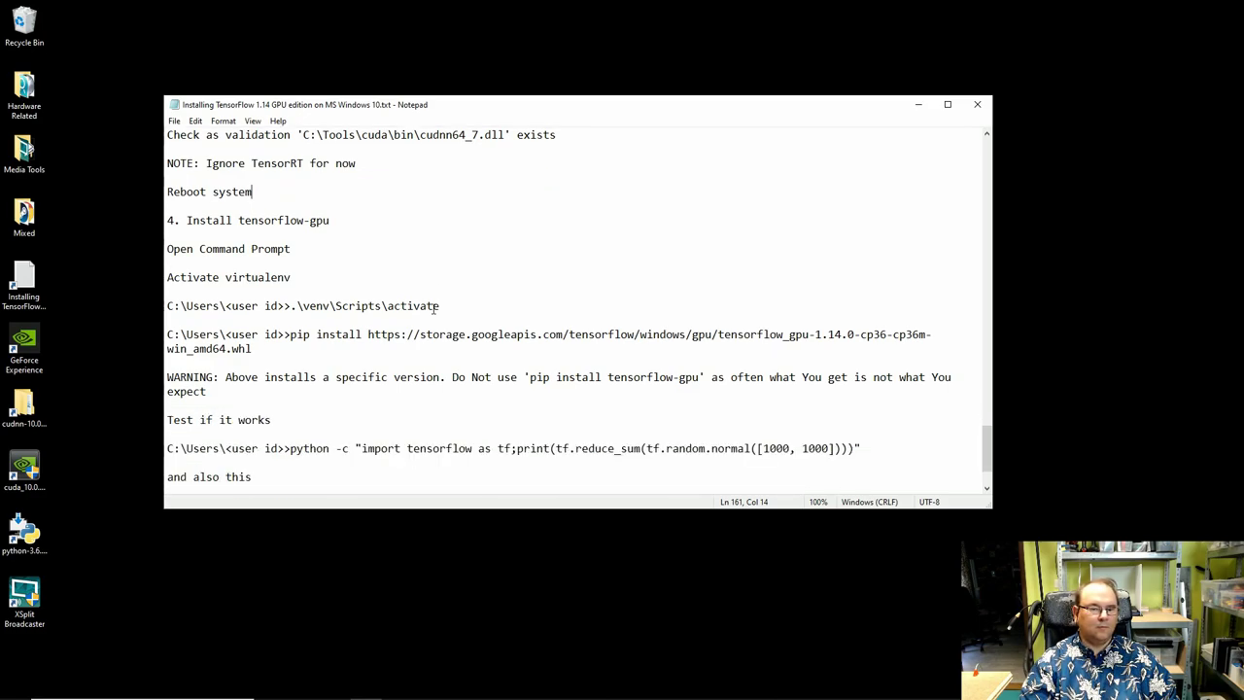
{"action": "scroll", "coordinate": [433, 309], "scroll_direction": "down", "scroll_amount": 2}
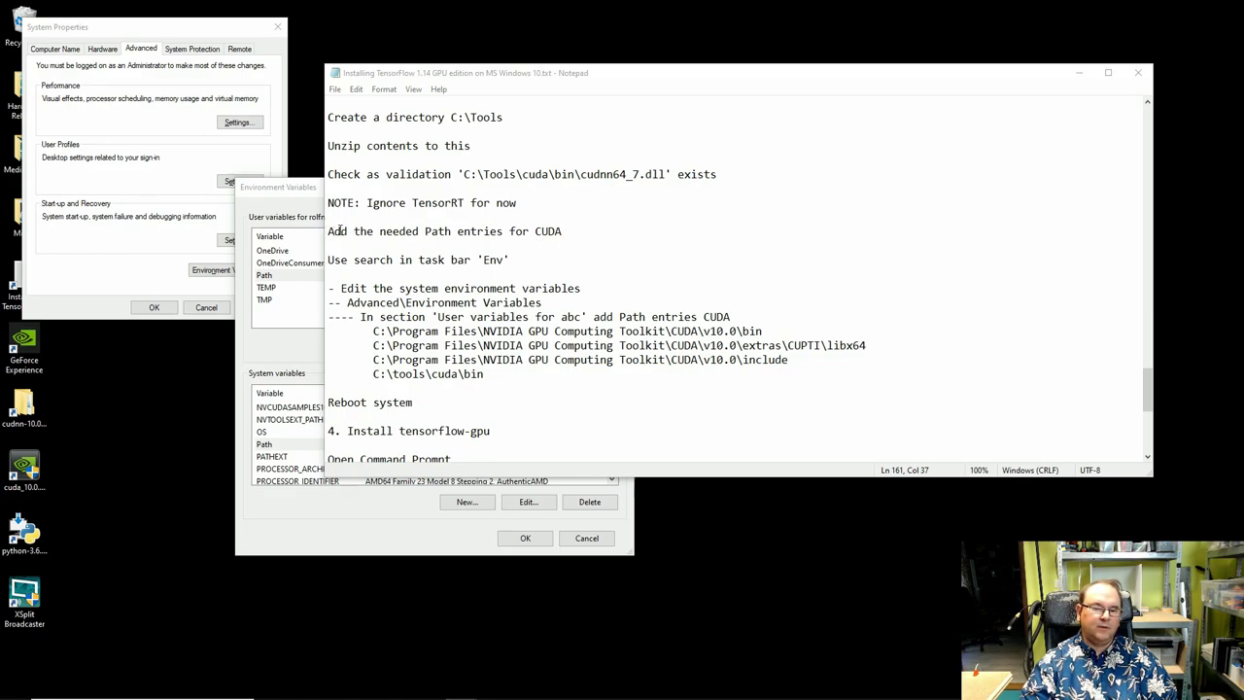
Examine the guide's instructions for adding the needed CUDA Path entries through the system environment variables.
{"action": "left_click_drag", "start_coordinate": [330, 231], "coordinate": [562, 231]}
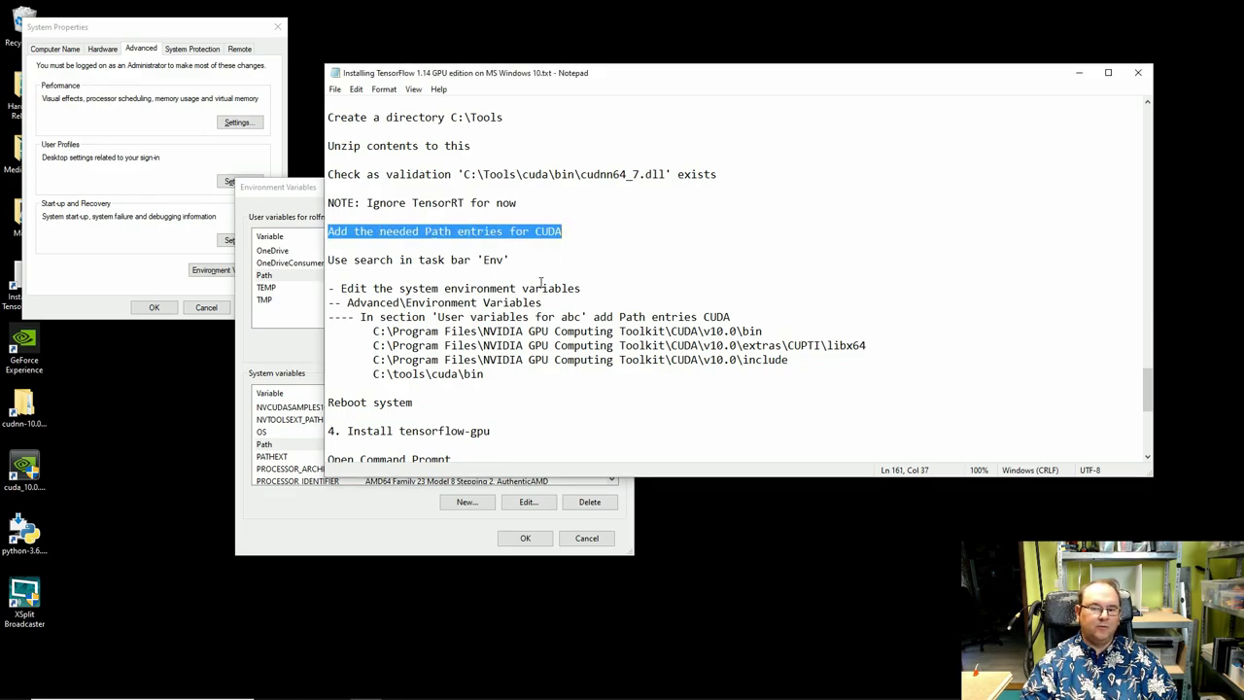
{"action": "left_click", "coordinate": [541, 288]}
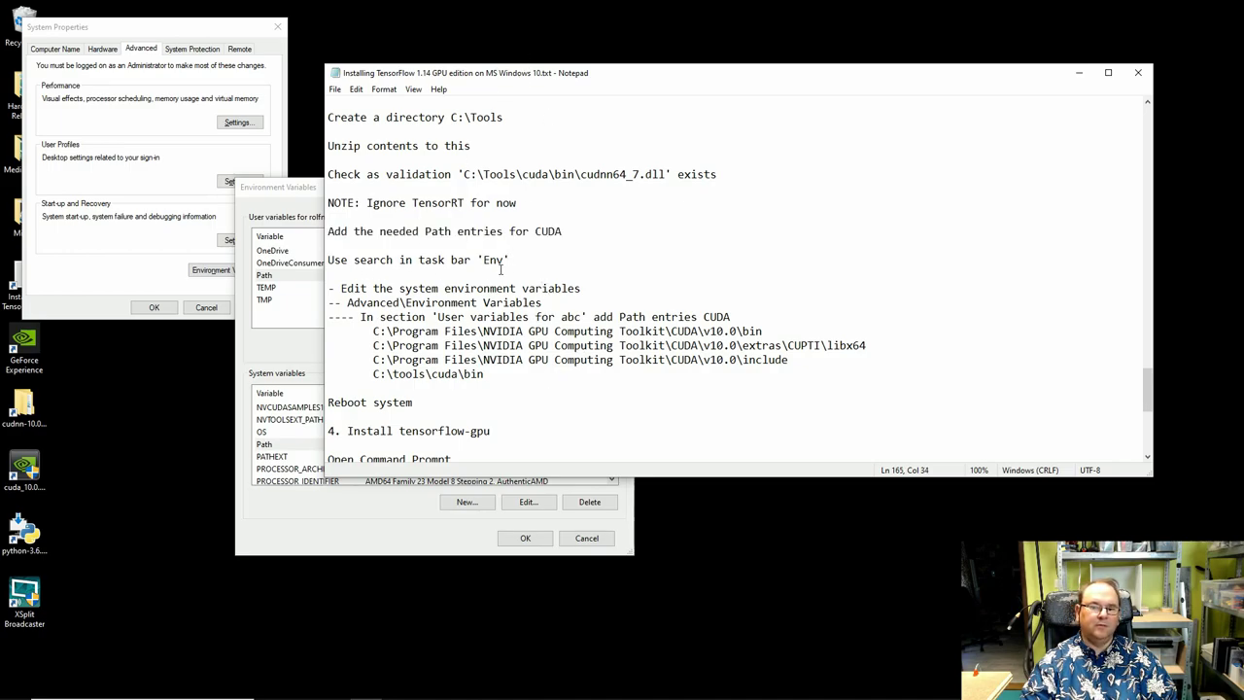
{"action": "left_click_drag", "start_coordinate": [512, 260], "coordinate": [483, 259]}
{"action": "left_click", "coordinate": [420, 289]}
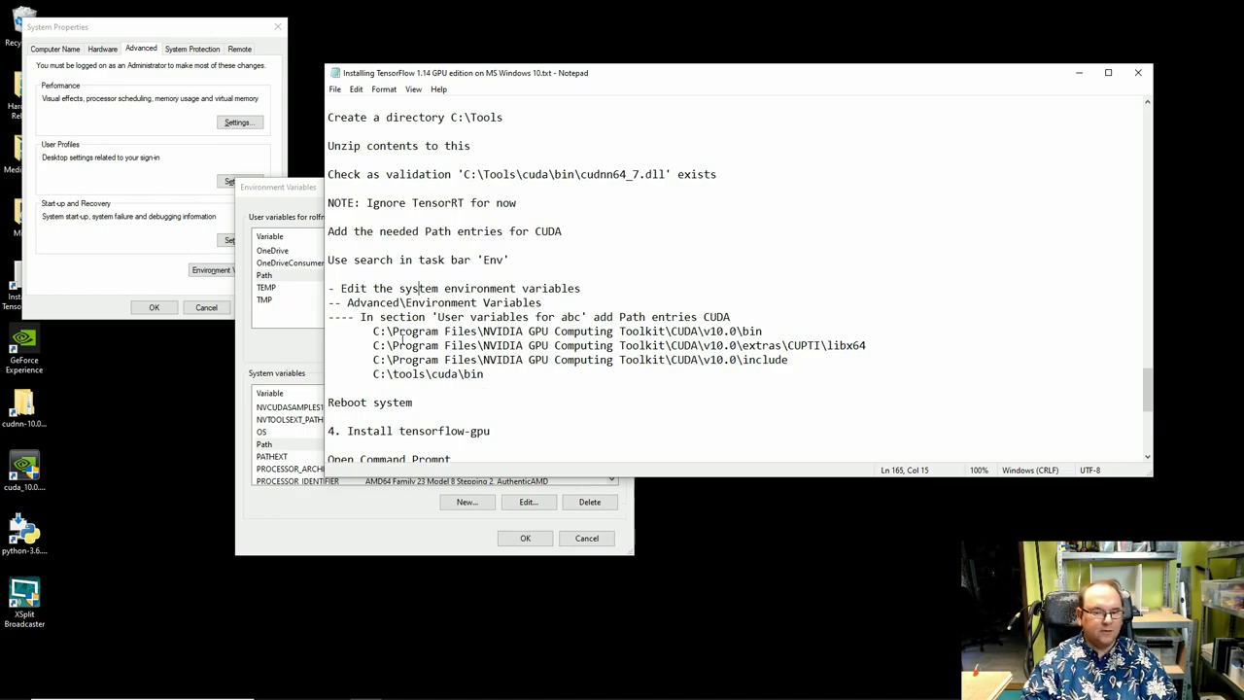
Copy the C:\Program Files\NVIDIA GPU Computing Toolkit\CUDA\v10.0\bin path from the guide and move the Notepad window clear of the Environment Variables dialog.
{"action": "left_click", "coordinate": [374, 332]}
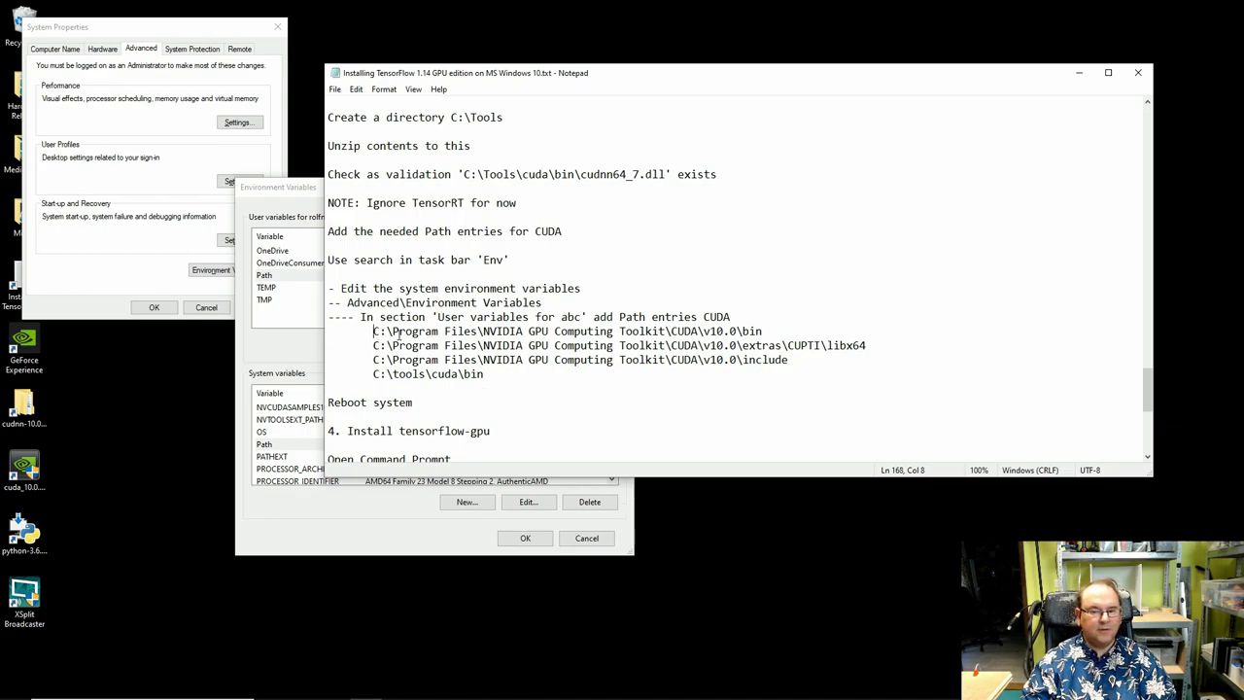
{"action": "left_click", "coordinate": [764, 331], "text": "shift"}
{"action": "right_click", "coordinate": [749, 336]}
{"action": "left_click", "coordinate": [753, 372]}
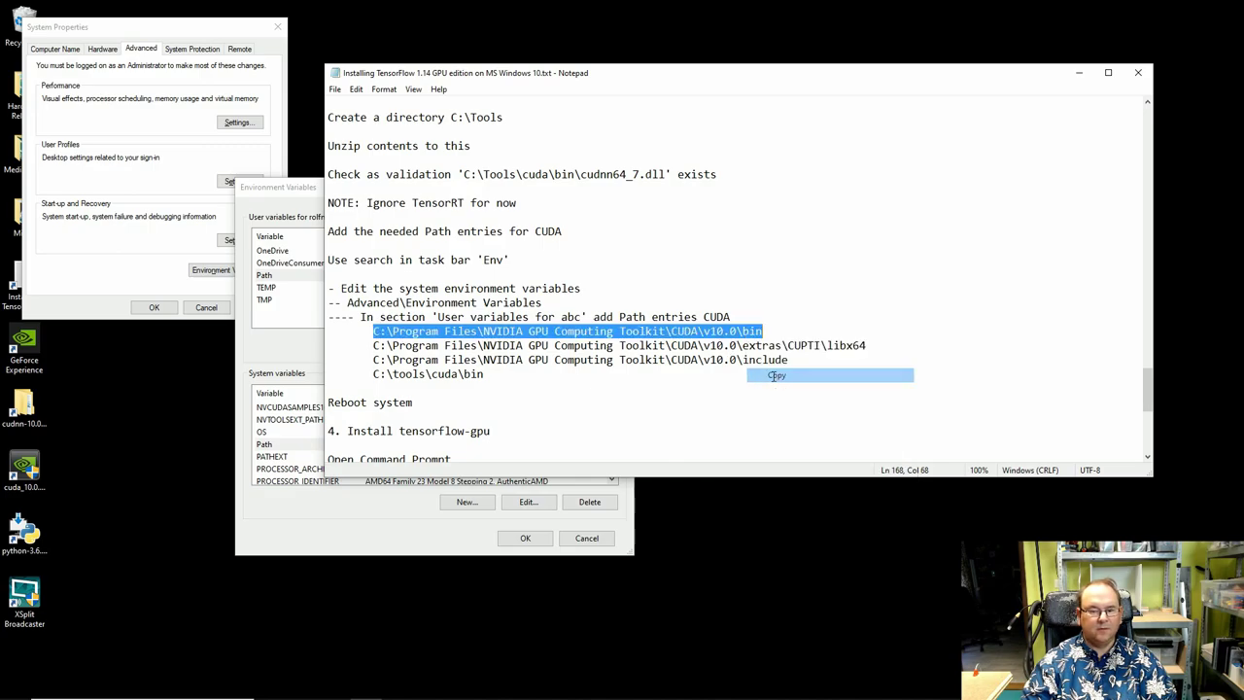
{"action": "left_click_drag", "start_coordinate": [481, 74], "coordinate": [633, 19]}
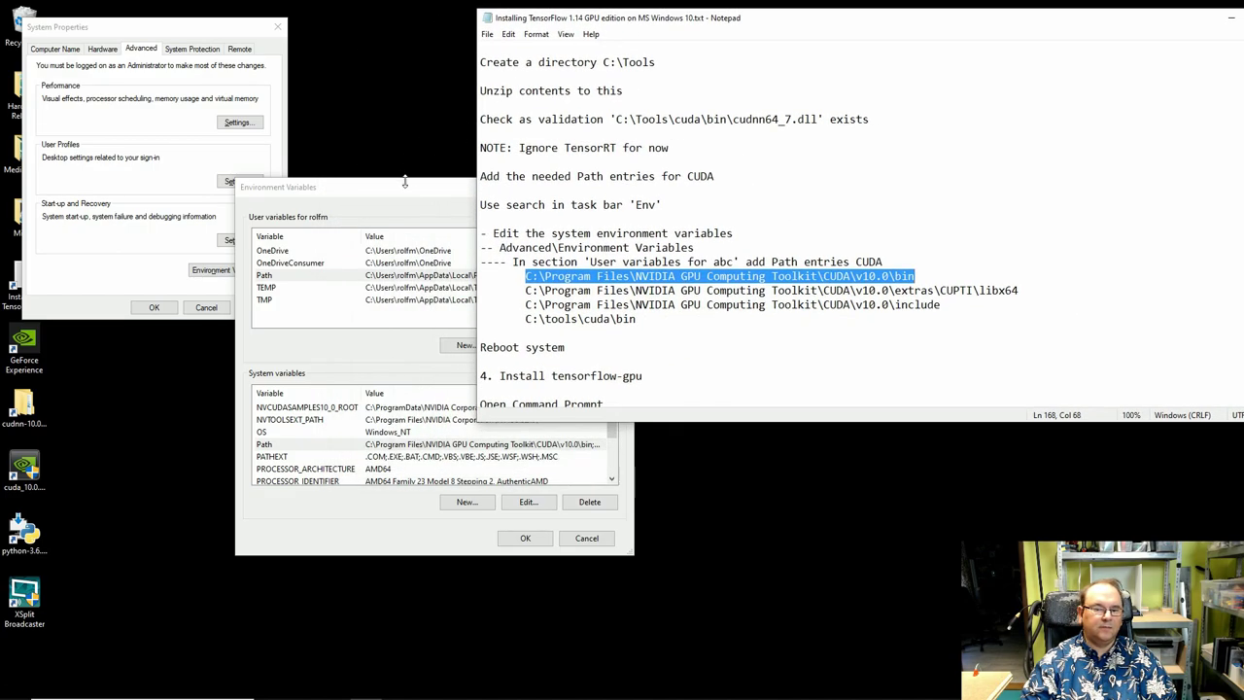
Add the copied CUDA\v10.0\bin path as a new entry in the user Path variable.
{"action": "left_click", "coordinate": [404, 184]}
{"action": "left_click", "coordinate": [386, 275]}
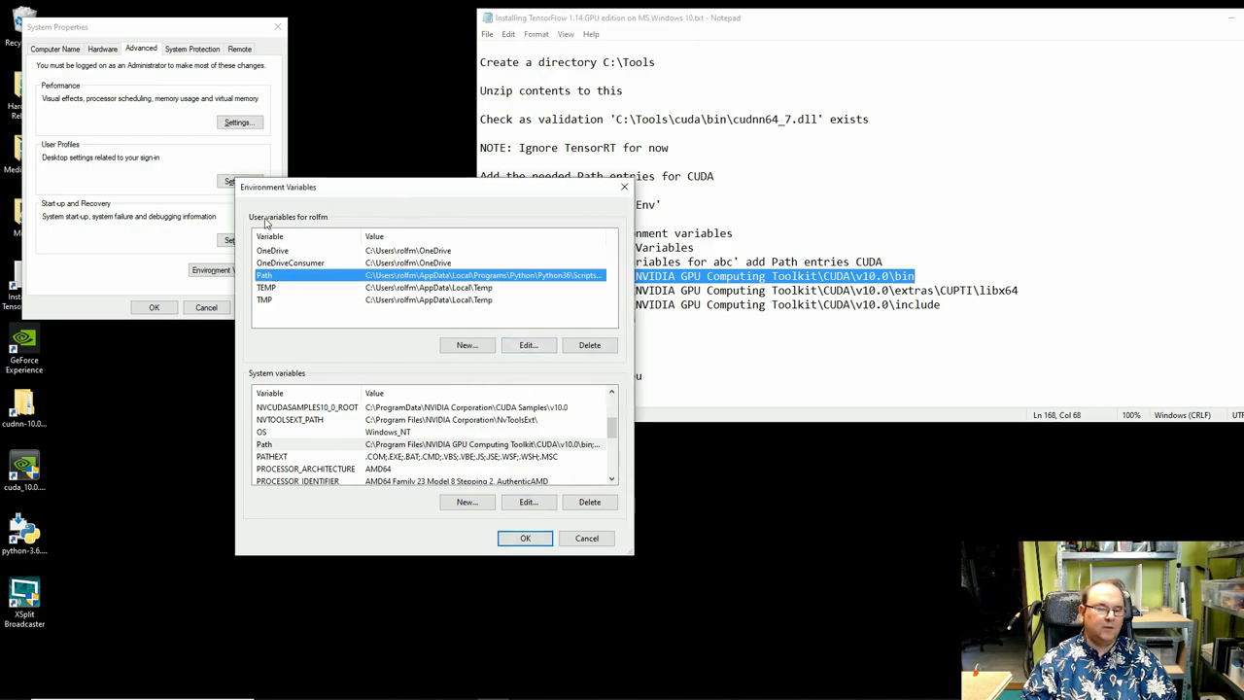
{"action": "left_click", "coordinate": [523, 346]}
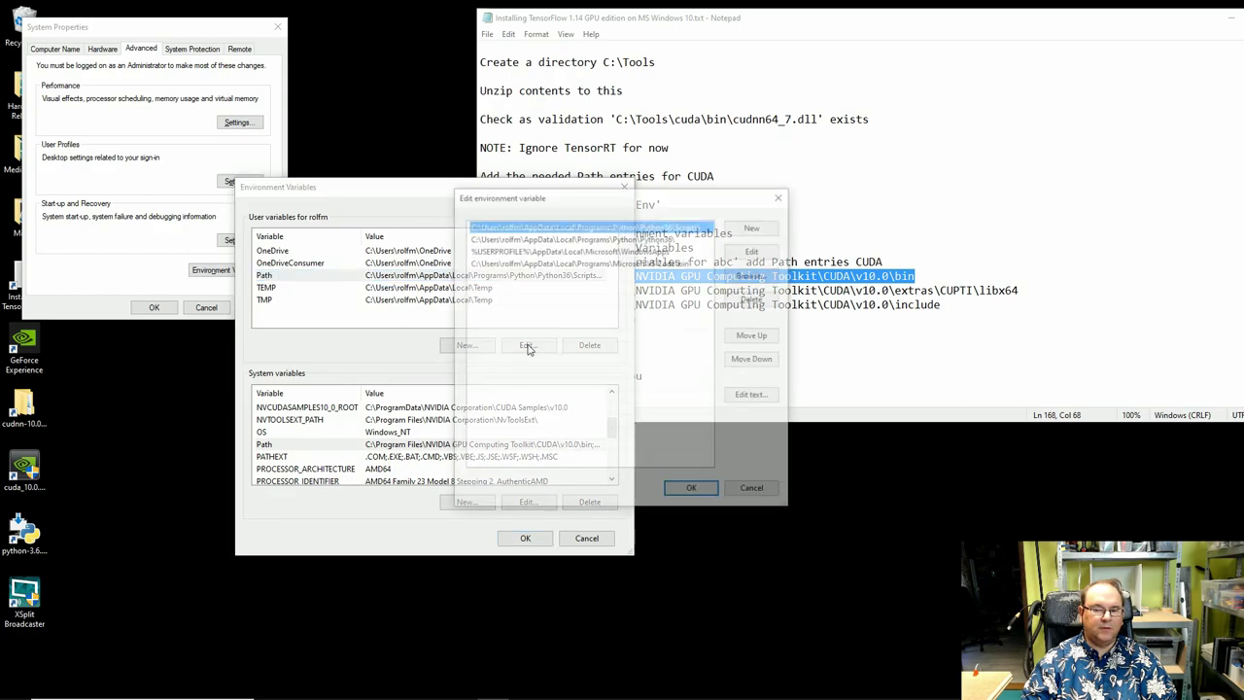
{"action": "left_click", "coordinate": [754, 227]}
{"action": "key", "text": "ctrl+v"}
{"action": "key", "text": "Return"}
Copy the CUDA\v10.0\extras\CUPTI\libx64 path from the guide and add it as a new user Path entry.
{"action": "left_click", "coordinate": [689, 29]}
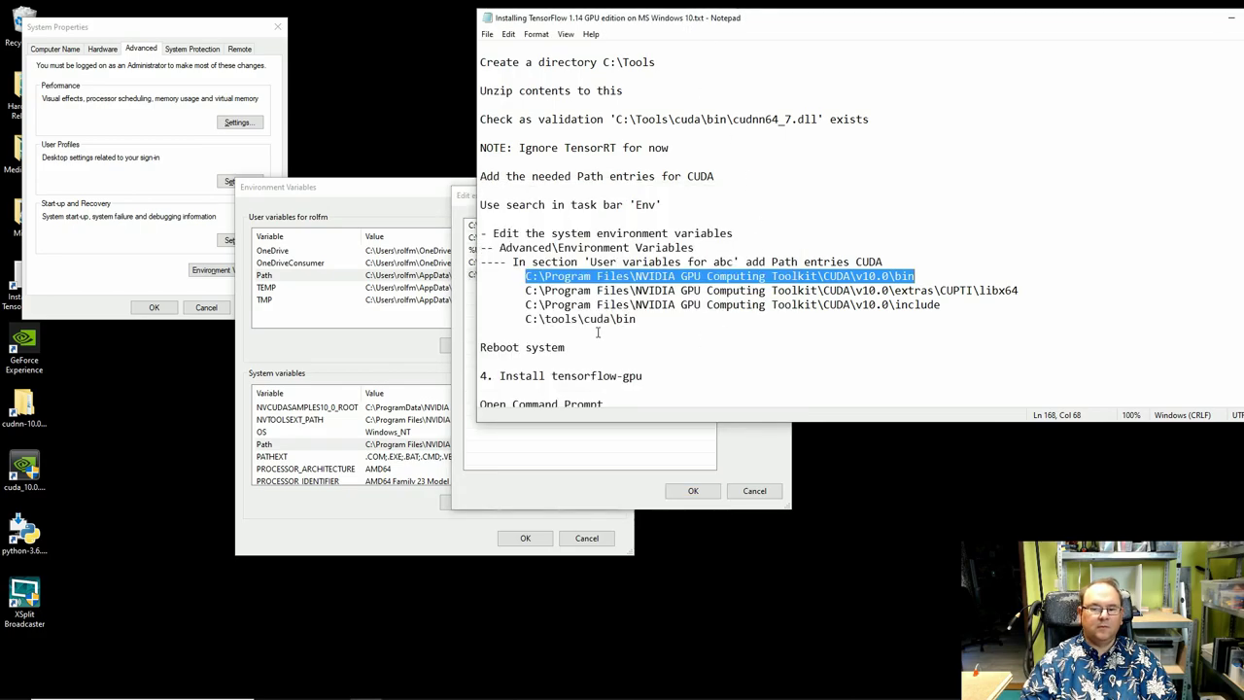
{"action": "left_click", "coordinate": [528, 282]}
{"action": "left_click", "coordinate": [1021, 291], "text": "shift"}
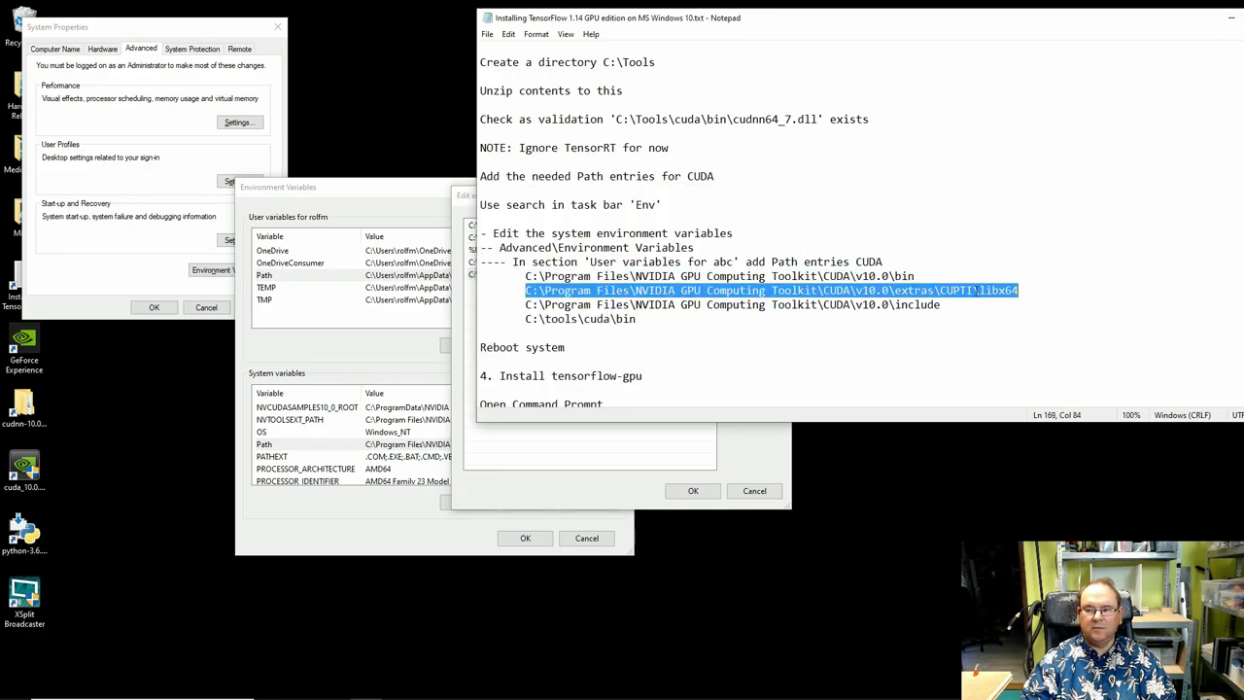
{"action": "right_click", "coordinate": [970, 291]}
{"action": "left_click", "coordinate": [1008, 331]}
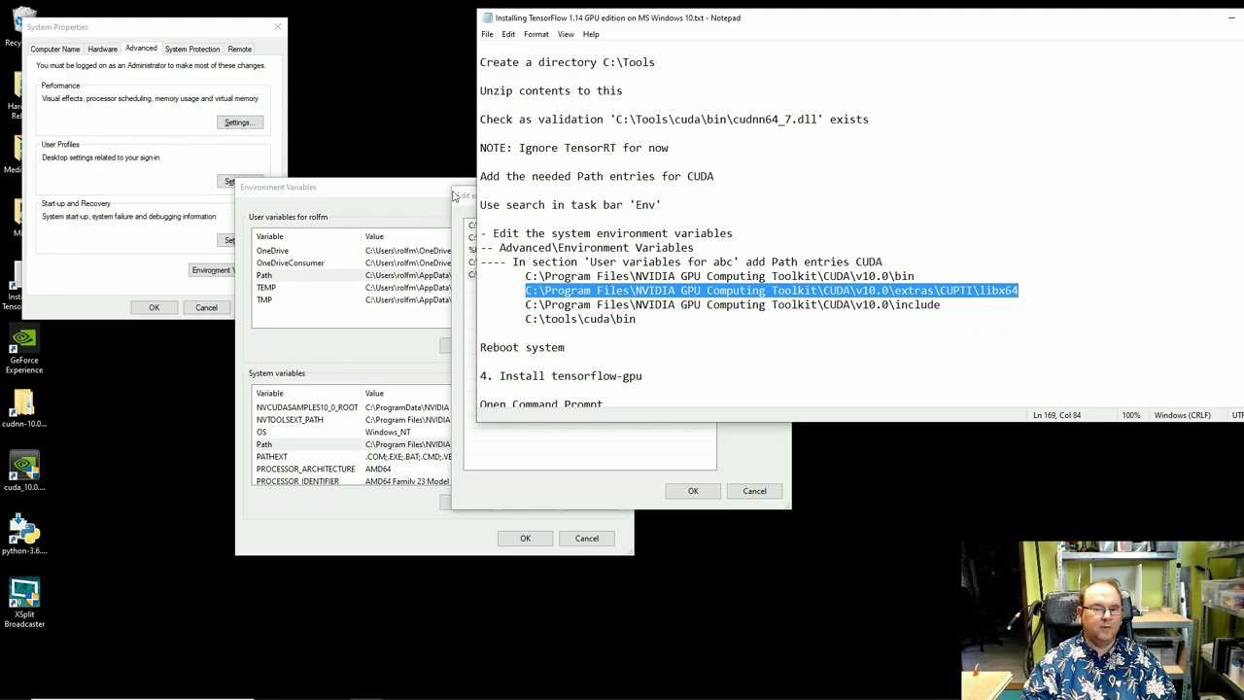
{"action": "left_click", "coordinate": [450, 216]}
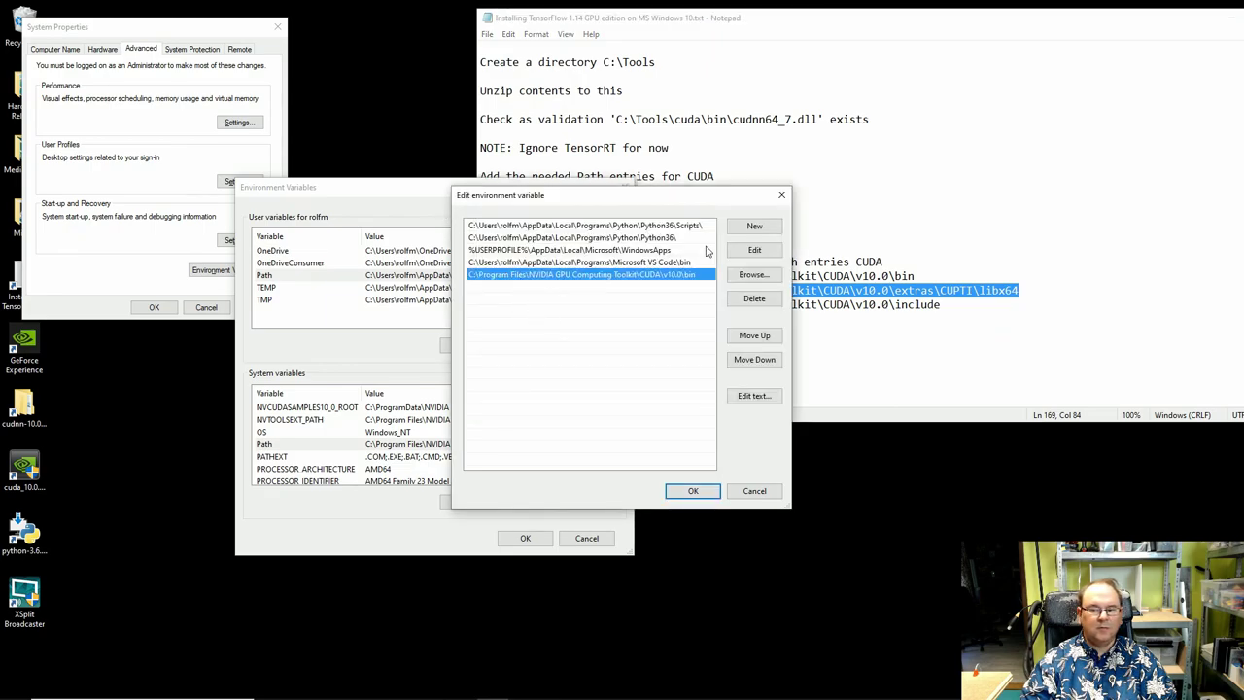
{"action": "left_click", "coordinate": [763, 233]}
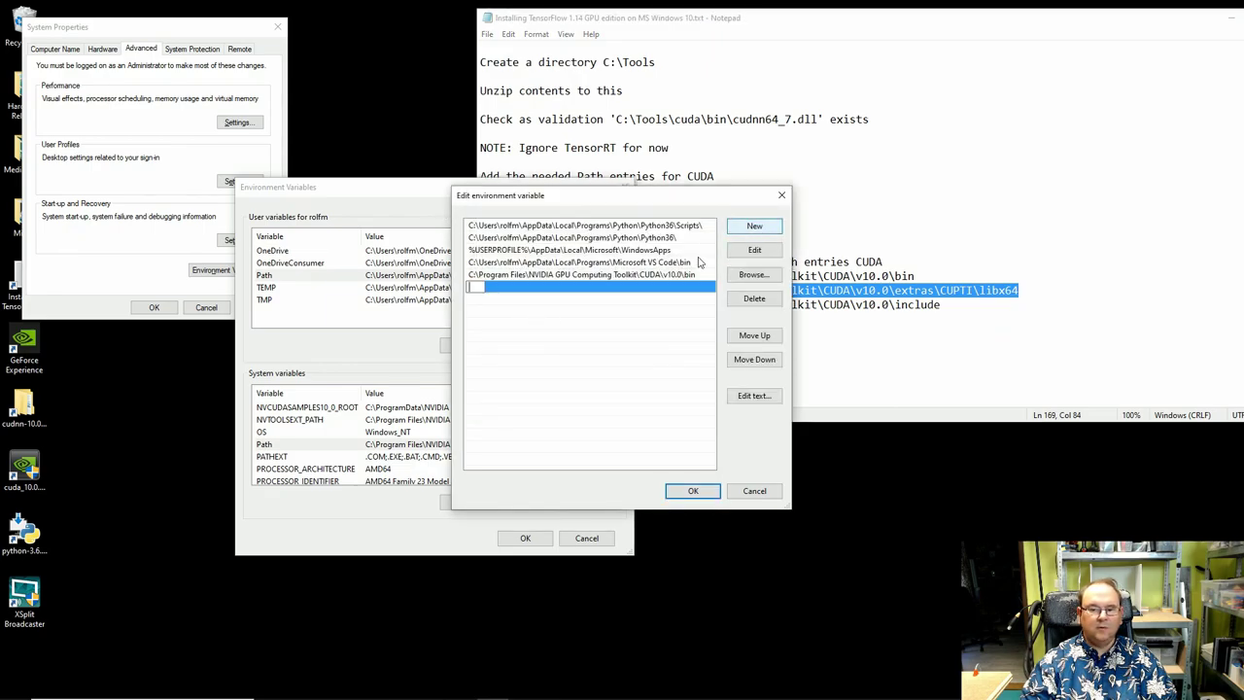
{"action": "key", "text": "ctrl+v"}
{"action": "left_click", "coordinate": [636, 319]}
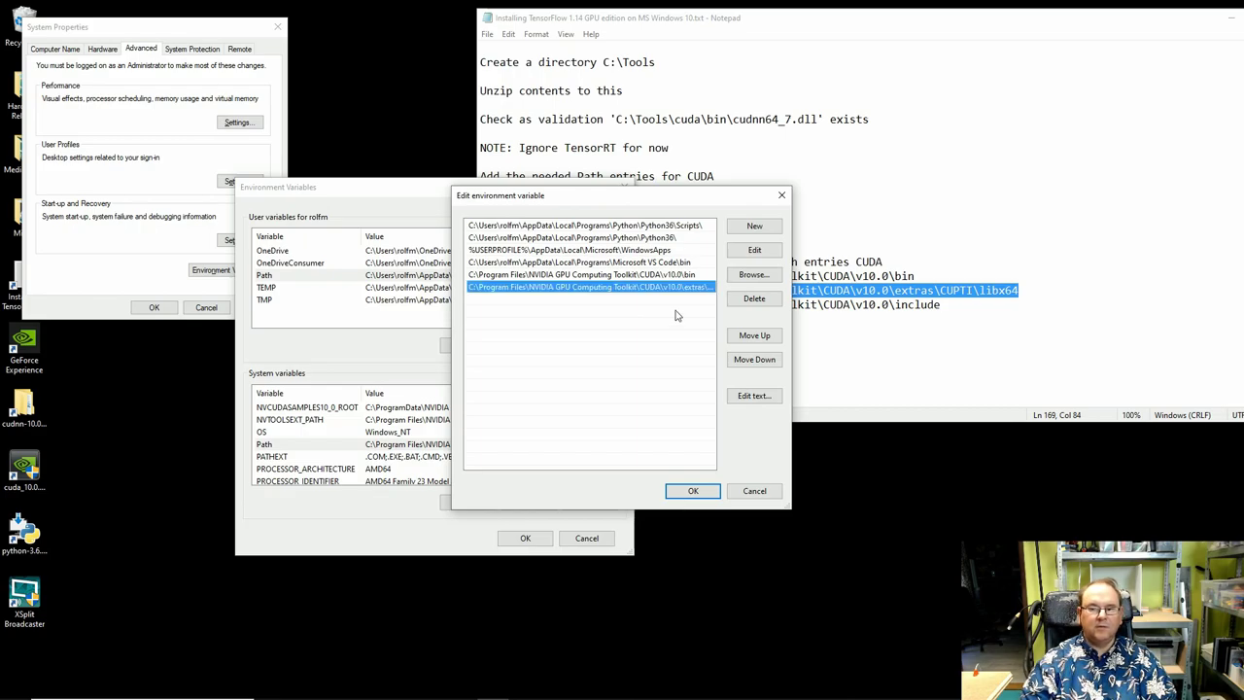
Copy the CUDA\v10.0\include path from the guide and add it as a new user Path entry.
{"action": "left_click", "coordinate": [951, 210]}
{"action": "left_click", "coordinate": [526, 304]}
{"action": "left_click", "coordinate": [941, 304], "text": "shift"}
{"action": "right_click", "coordinate": [928, 308]}
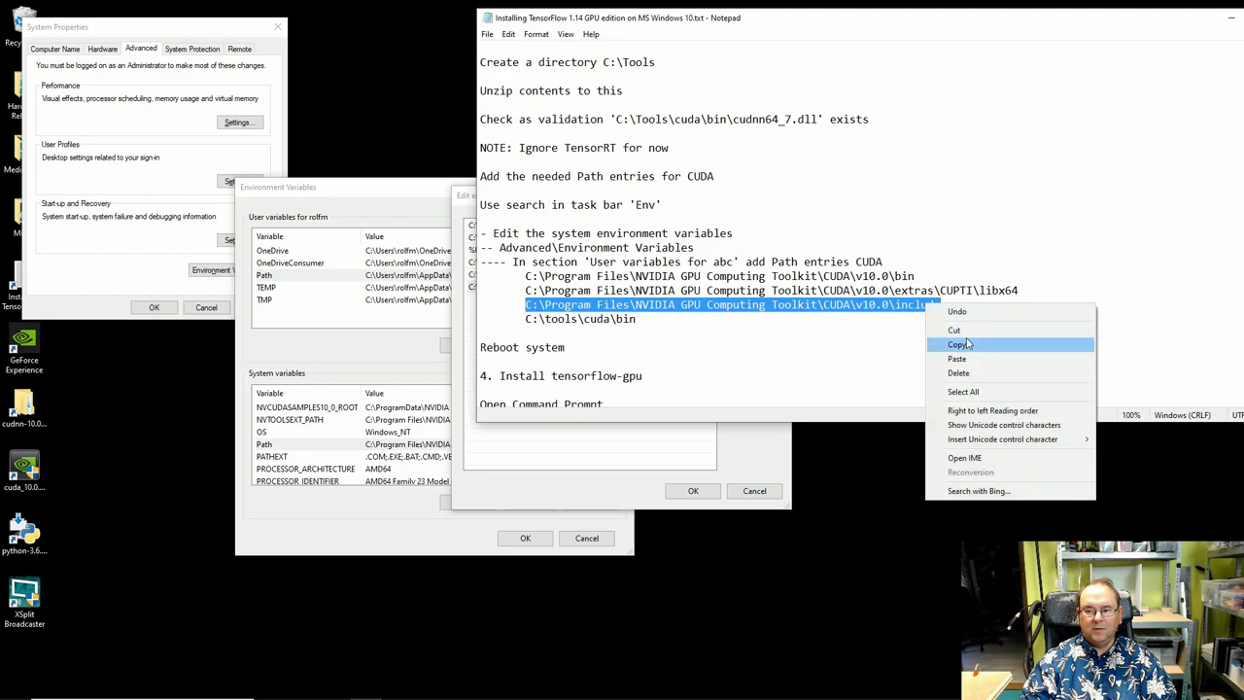
{"action": "left_click", "coordinate": [958, 344]}
{"action": "left_click", "coordinate": [455, 222]}
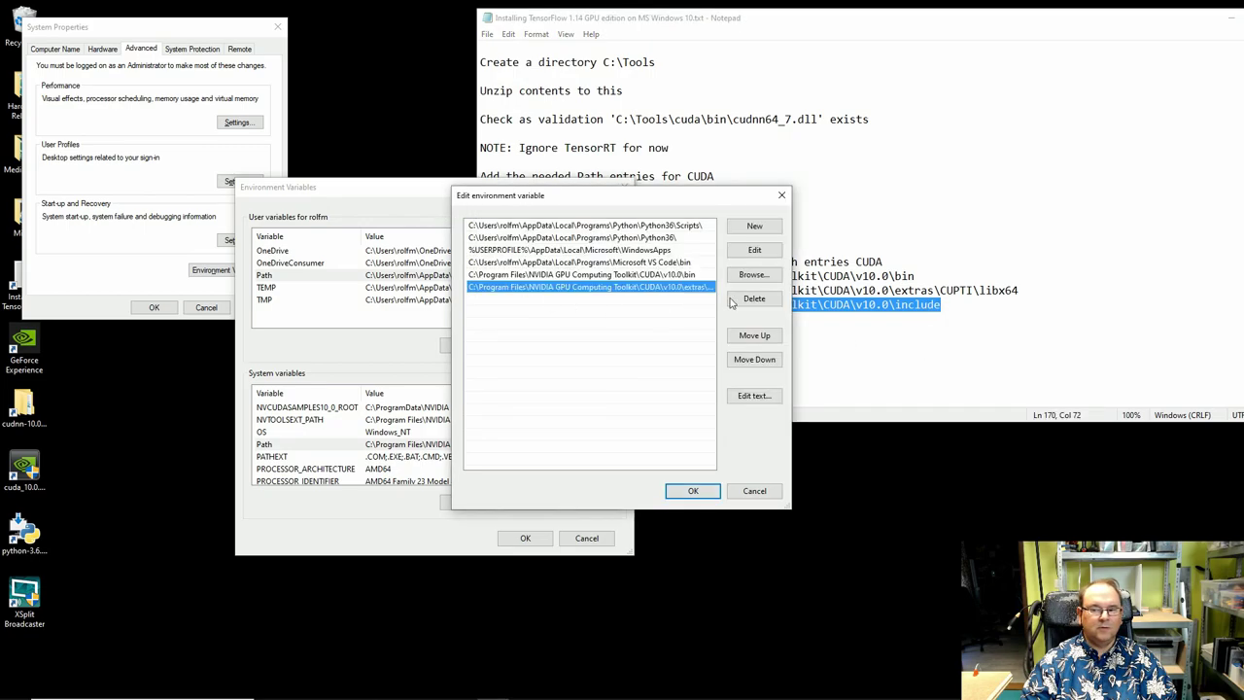
{"action": "left_click", "coordinate": [754, 225]}
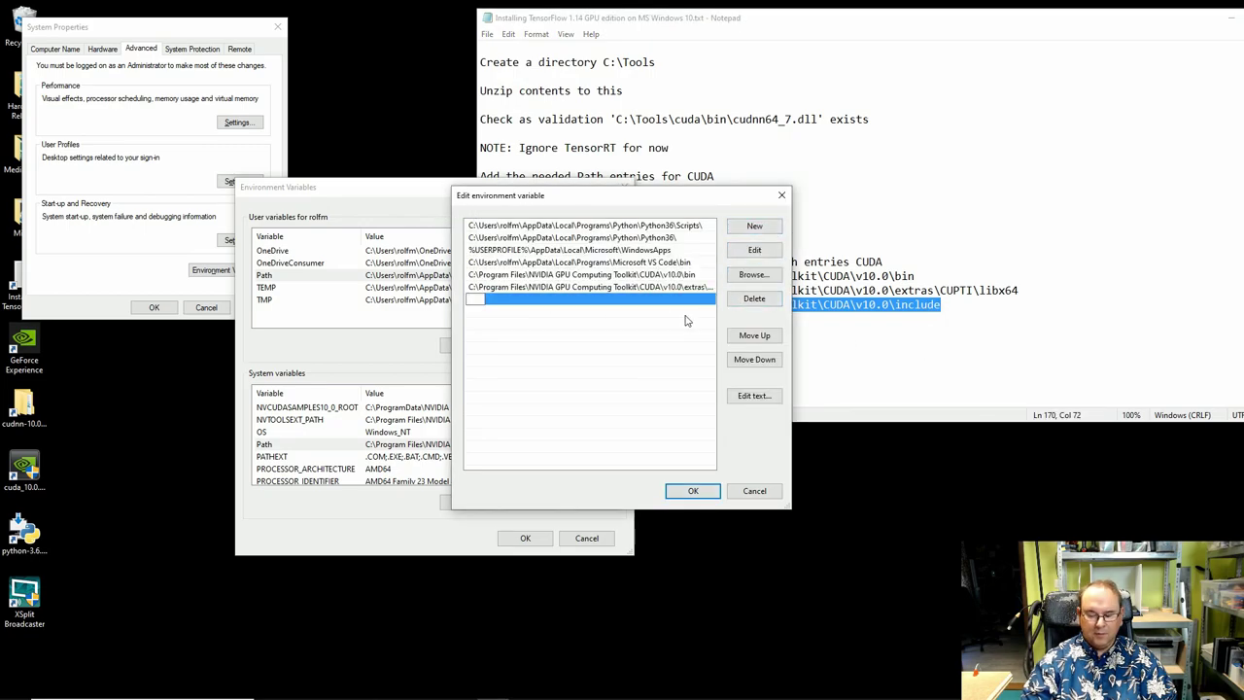
{"action": "key", "text": "ctrl+v"}
{"action": "key", "text": "Return"}
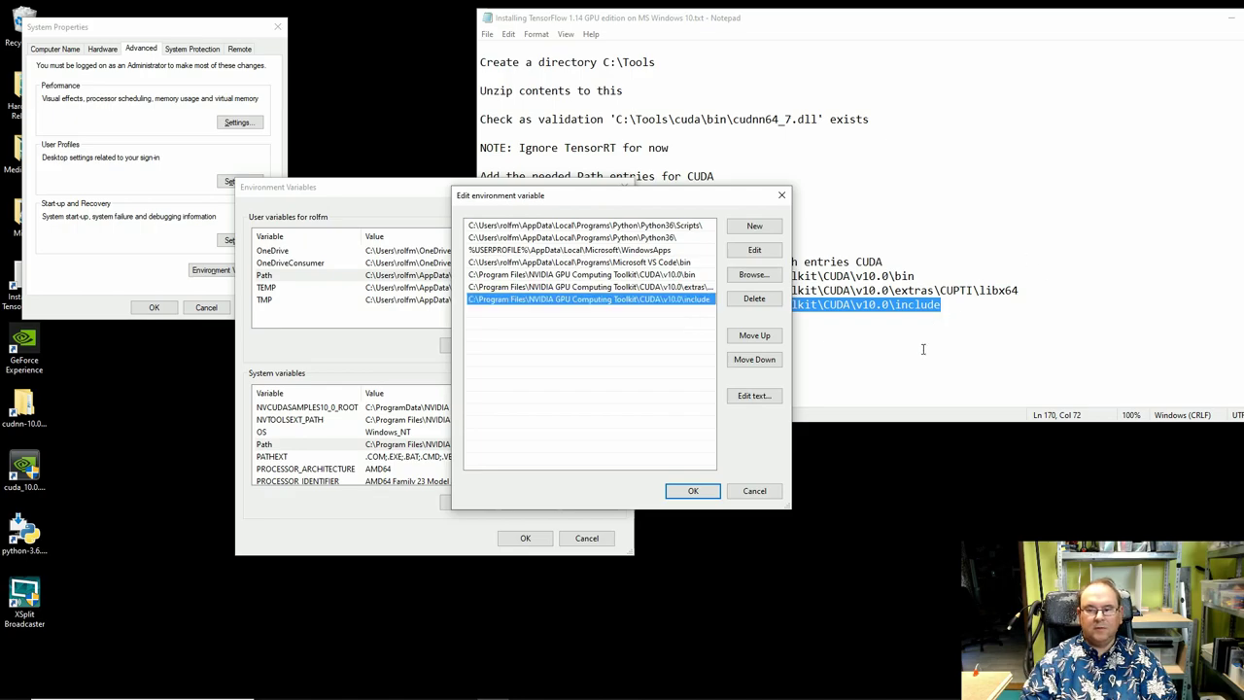
Add C:\tools\cuda\bin from the guide as a user Path entry and accept the changes in all open system dialogs.
{"action": "left_click", "coordinate": [920, 355]}
{"action": "left_click", "coordinate": [528, 318]}
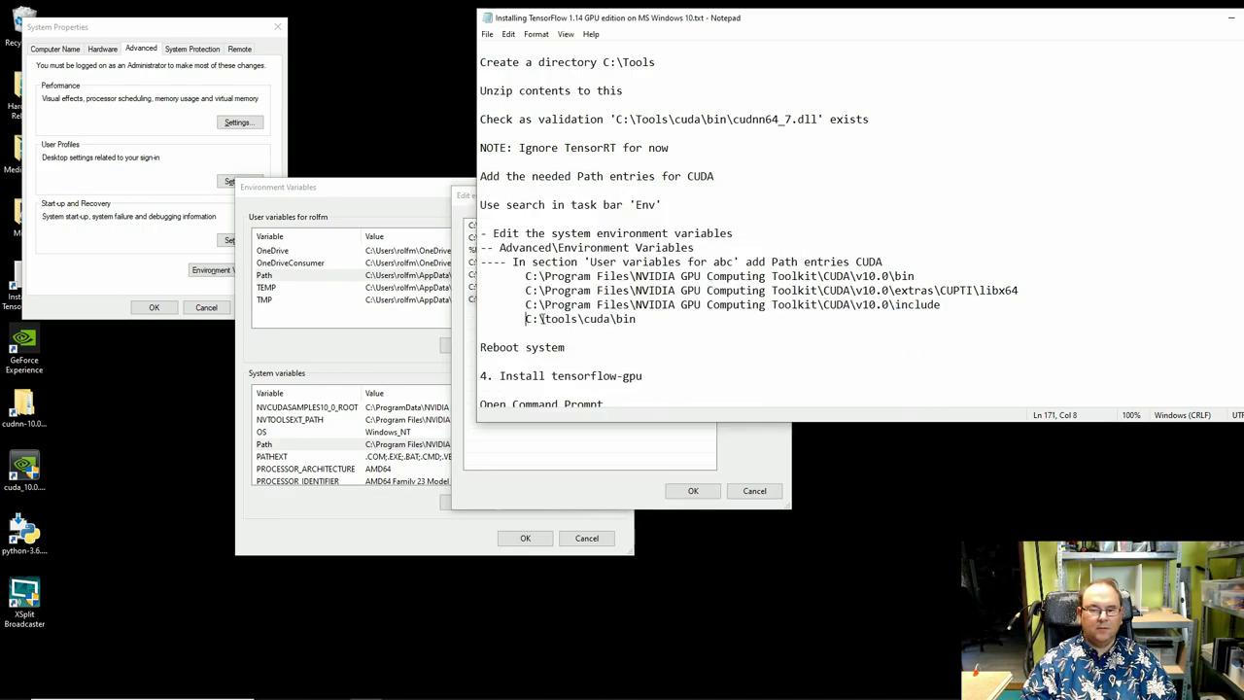
{"action": "left_click", "coordinate": [637, 319], "text": "shift"}
{"action": "right_click", "coordinate": [637, 320]}
{"action": "left_click", "coordinate": [645, 364]}
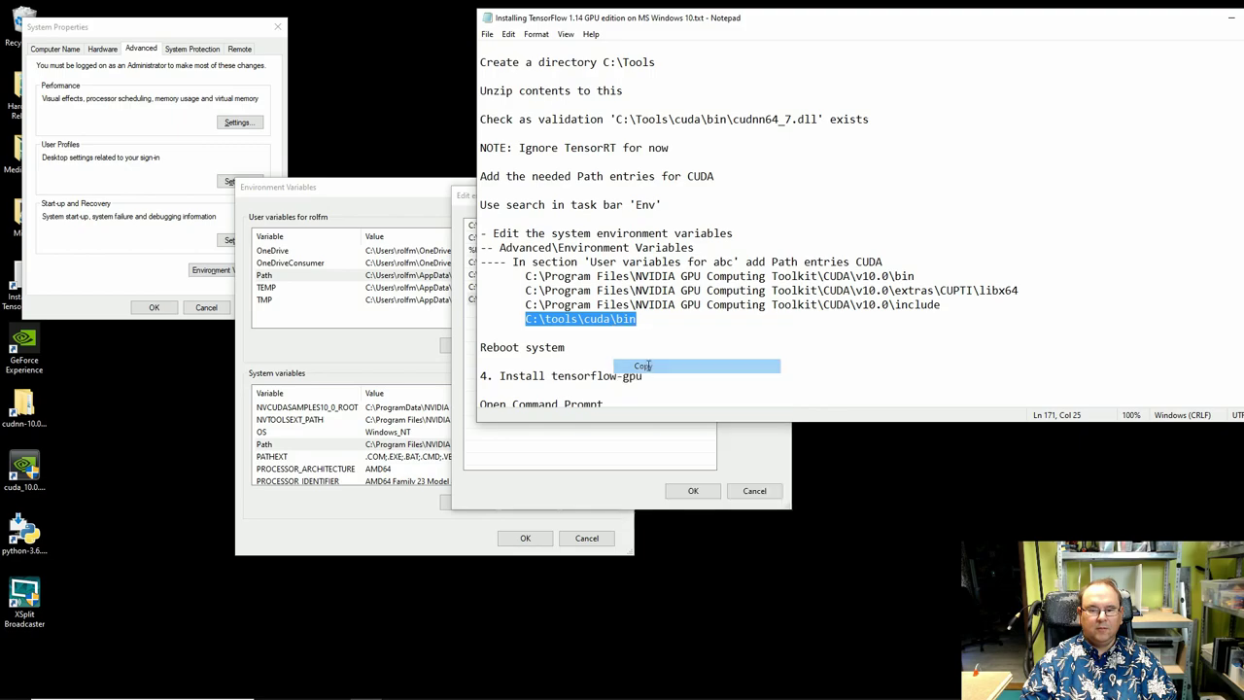
{"action": "left_click", "coordinate": [471, 318]}
{"action": "left_click", "coordinate": [755, 227]}
{"action": "key", "text": "ctrl+v"}
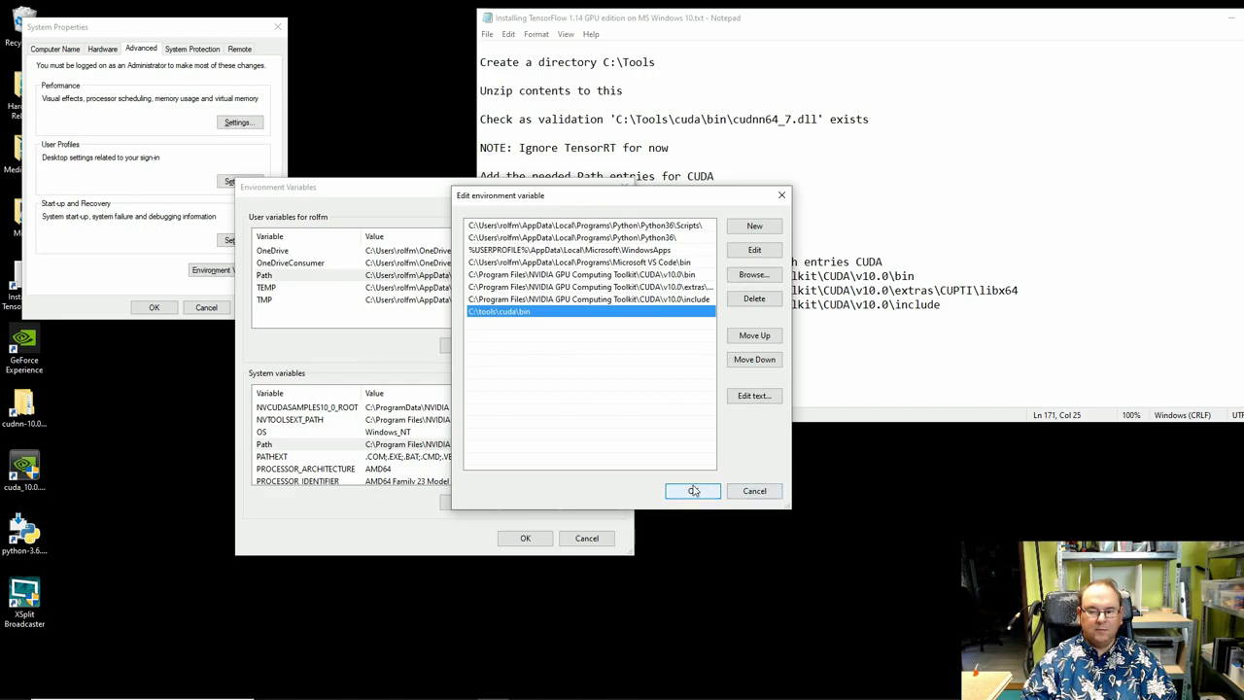
{"action": "left_click", "coordinate": [693, 491]}
{"action": "left_click", "coordinate": [525, 538]}
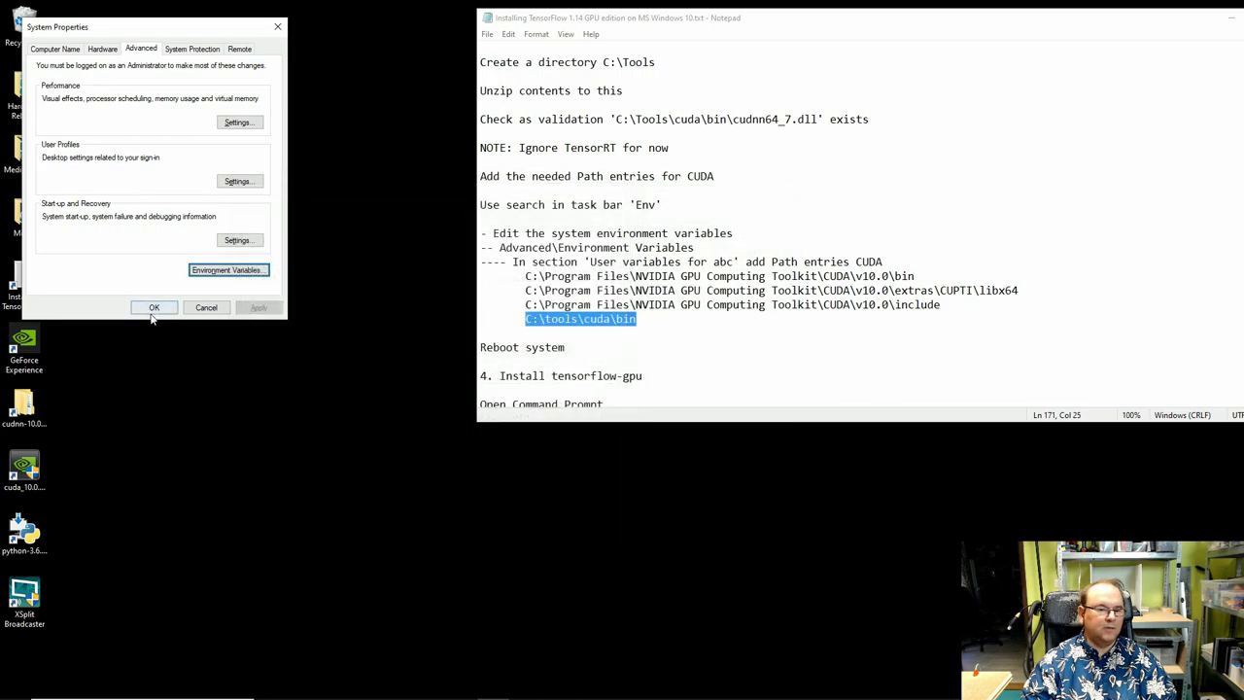
{"action": "left_click", "coordinate": [155, 308]}
Save the guide at its 'Reboot system' line and close Notepad.
{"action": "left_click_drag", "start_coordinate": [577, 349], "coordinate": [461, 347]}
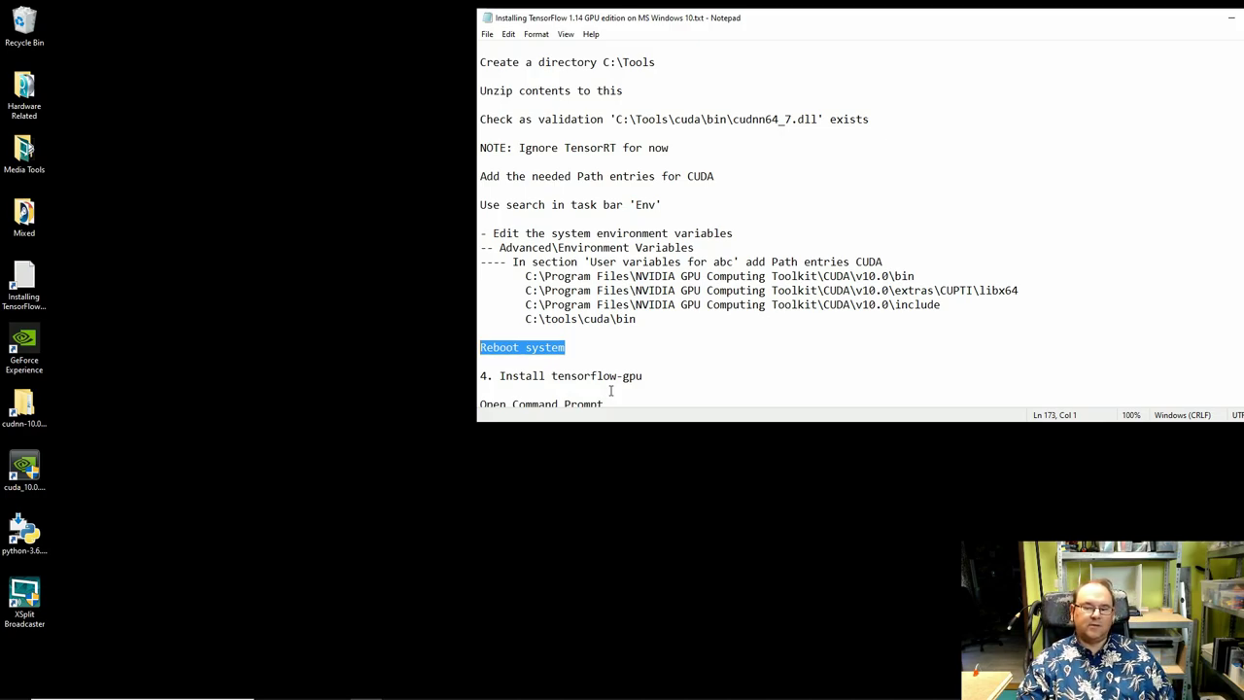
{"action": "left_click", "coordinate": [487, 34]}
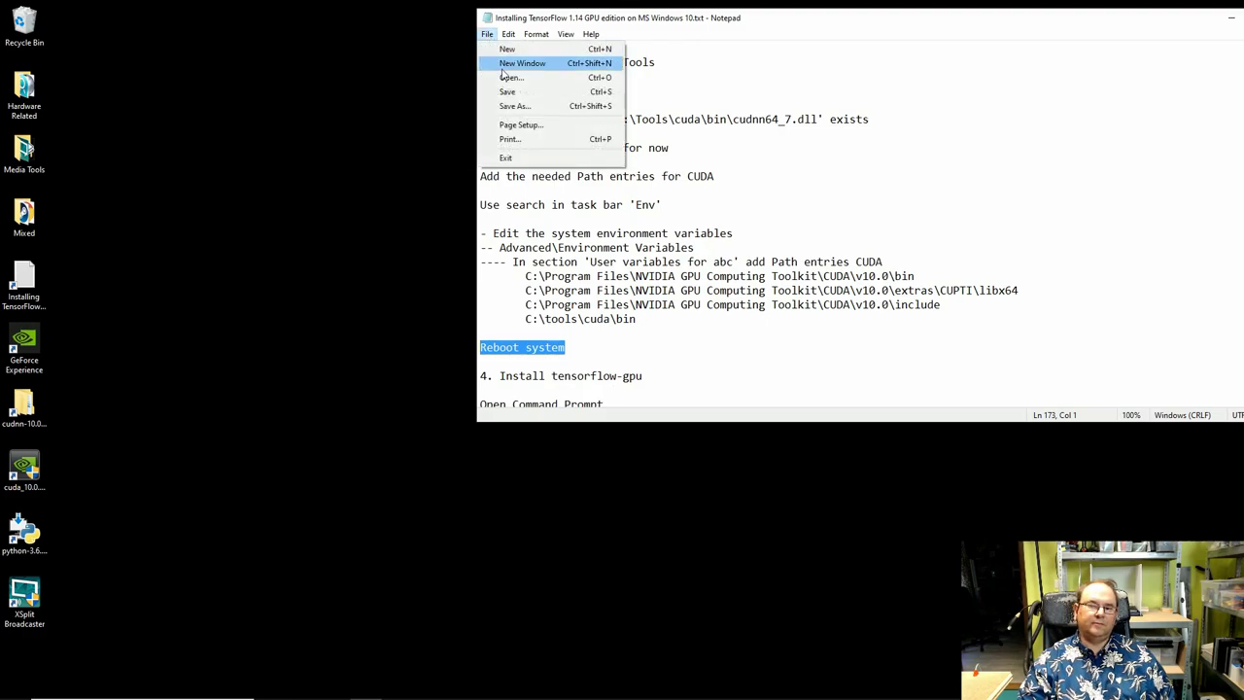
{"action": "left_click", "coordinate": [522, 90]}
{"action": "left_click_drag", "start_coordinate": [1017, 19], "coordinate": [772, 74]}
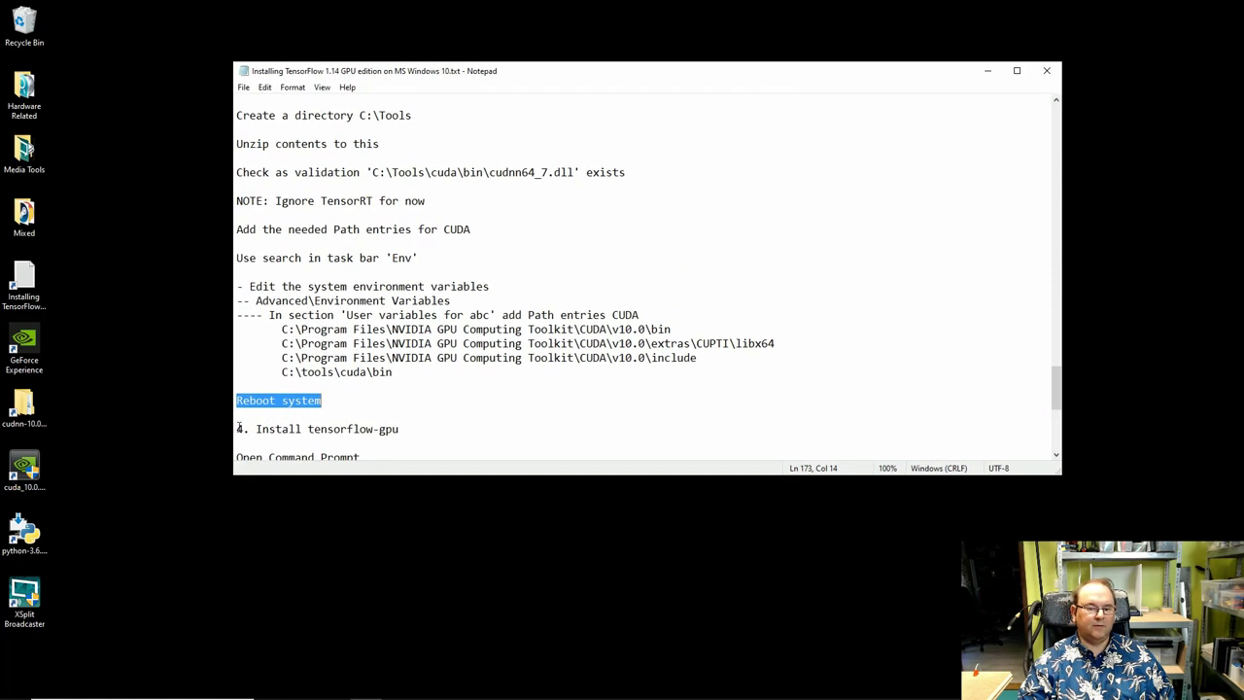
{"action": "left_click_drag", "start_coordinate": [238, 428], "coordinate": [398, 428]}
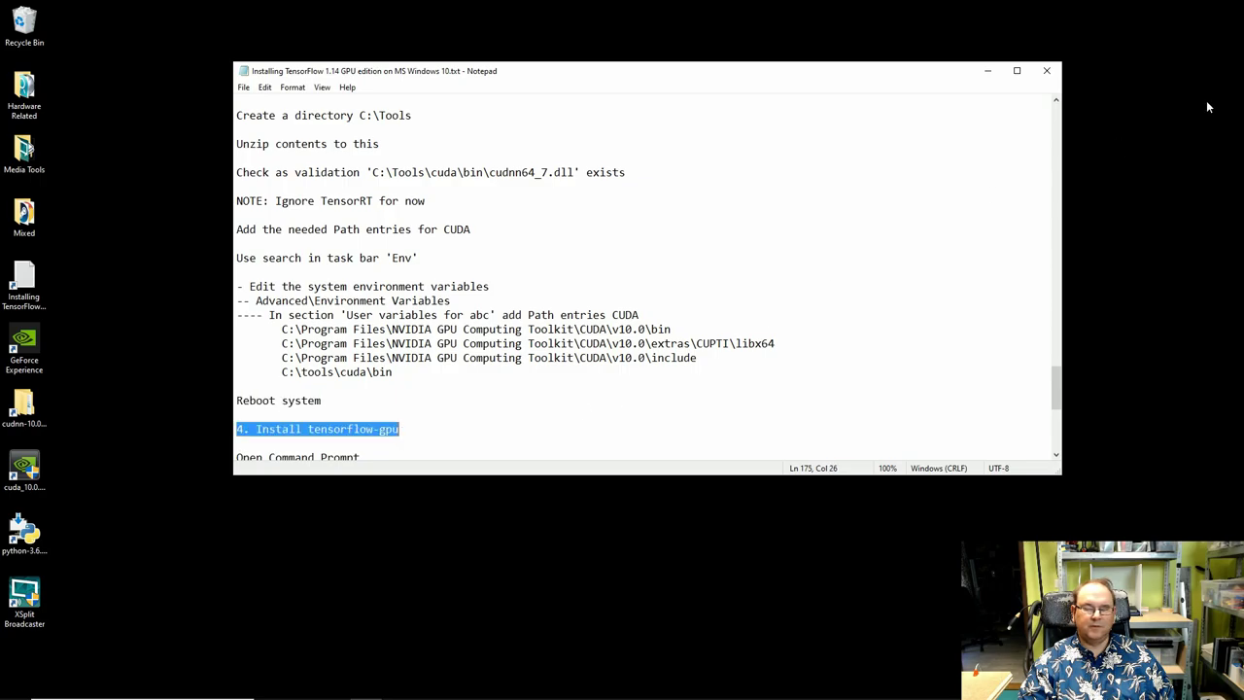
{"action": "left_click", "coordinate": [1047, 72]}
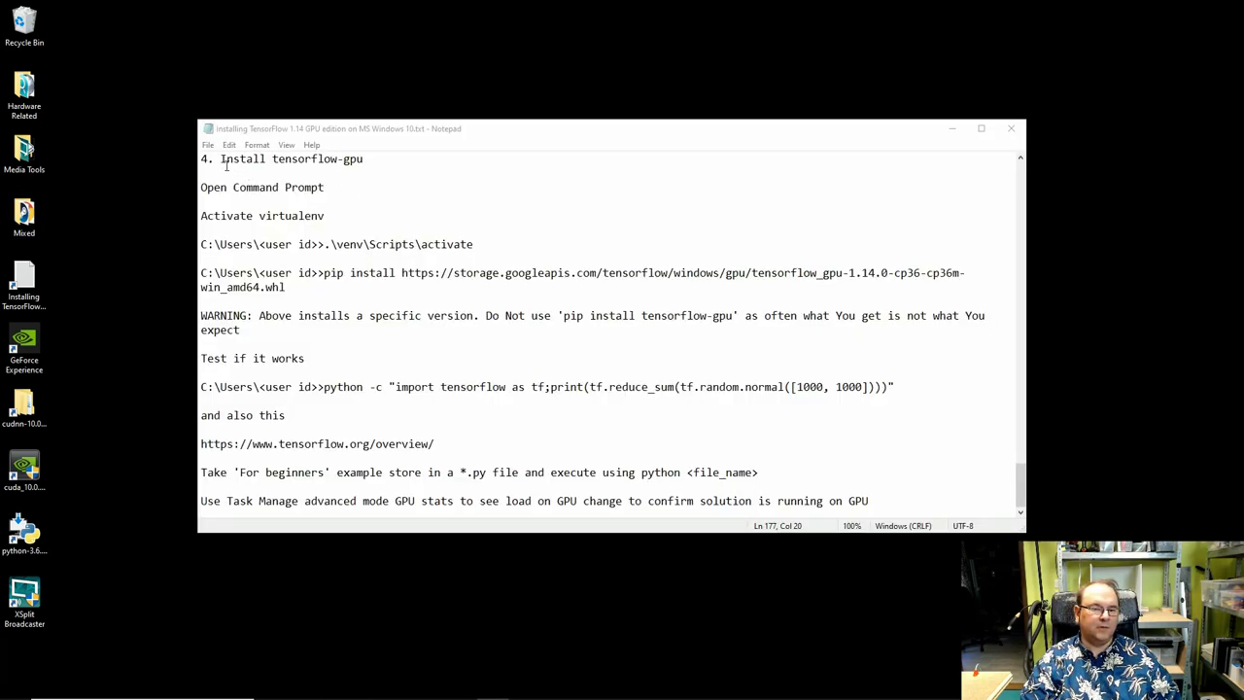
Mark the guide's 'Install tensorflow-gpu' heading and open a Command Prompt window.
{"action": "left_click_drag", "start_coordinate": [224, 165], "coordinate": [363, 161]}
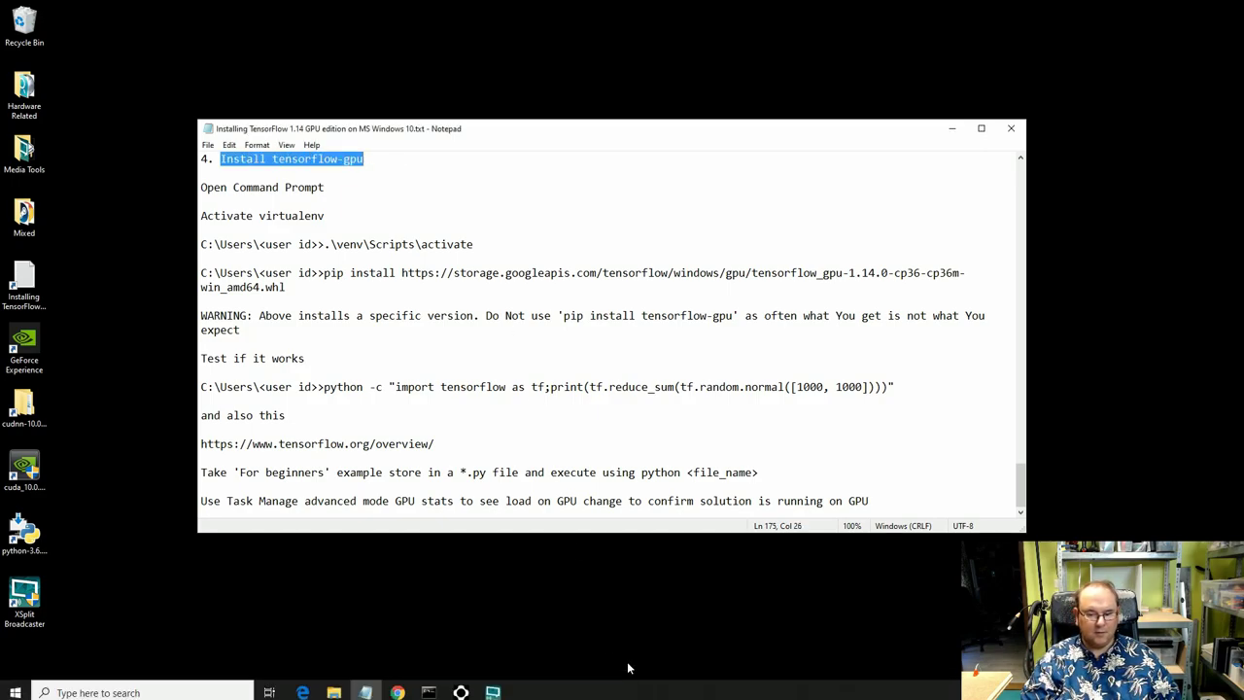
{"action": "left_click", "coordinate": [428, 688]}
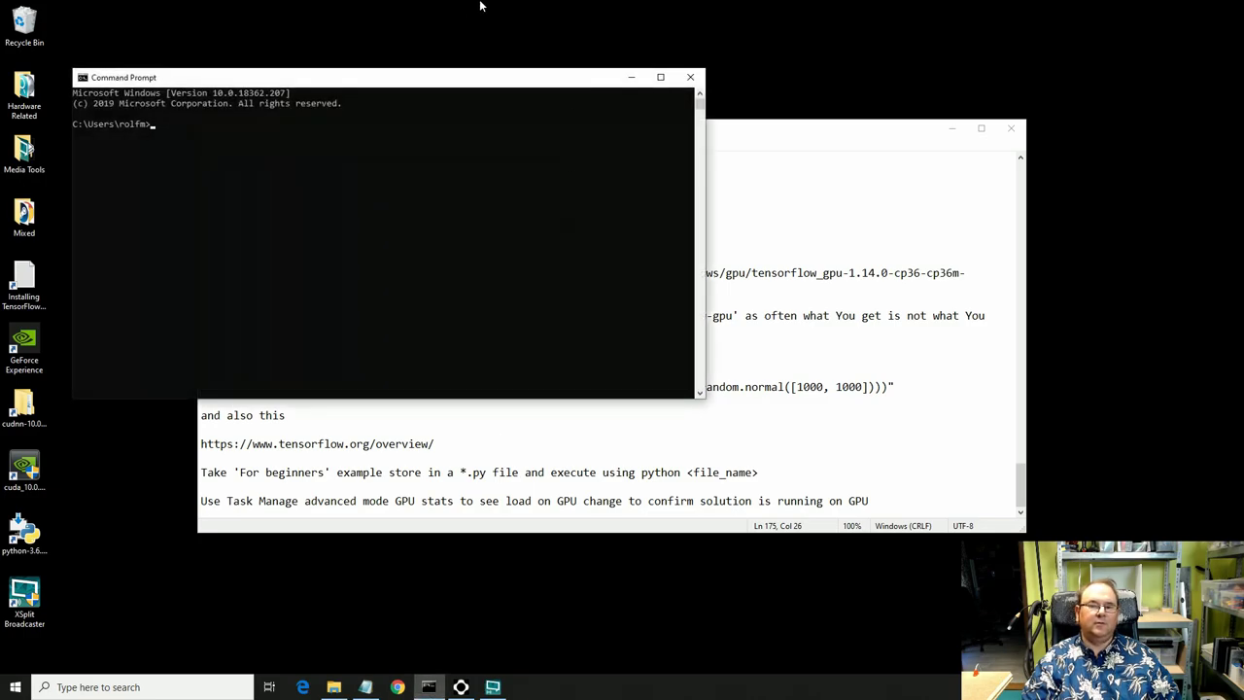
Copy the guide's .\venv\Scripts\activate command and run it in the Command Prompt to activate the virtual environment.
{"action": "left_click_drag", "start_coordinate": [442, 78], "coordinate": [742, 302]}
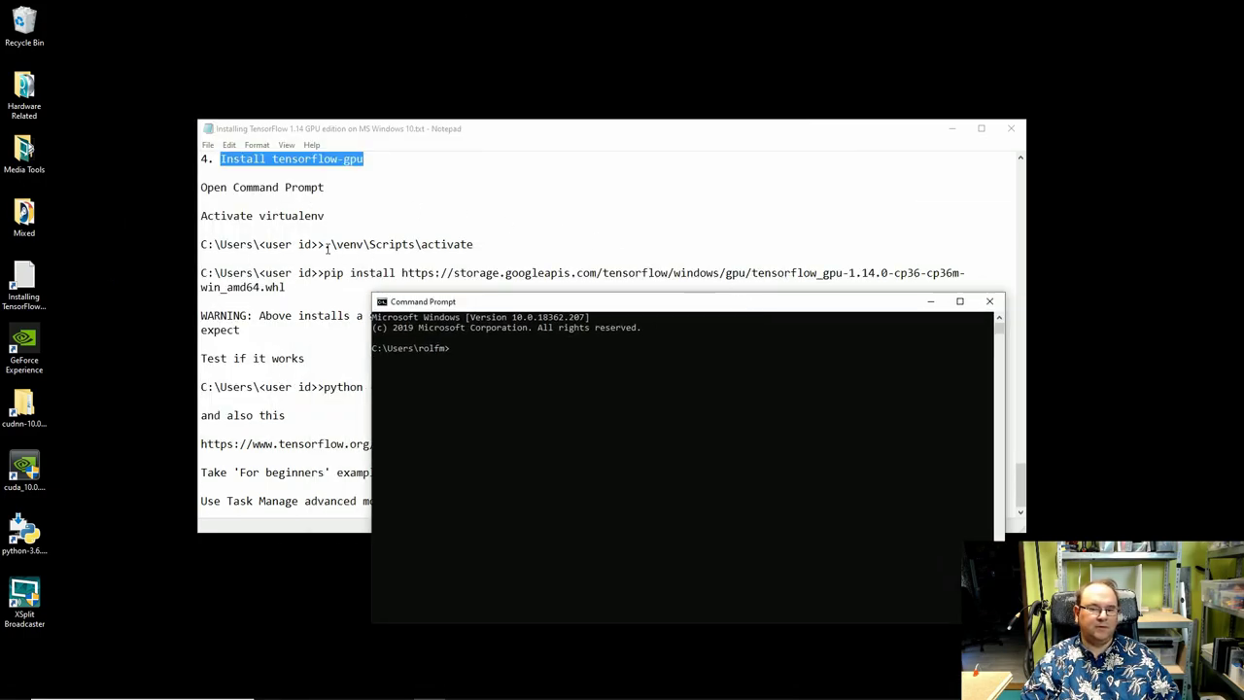
{"action": "left_click_drag", "start_coordinate": [327, 248], "coordinate": [473, 245]}
{"action": "right_click", "coordinate": [443, 245]}
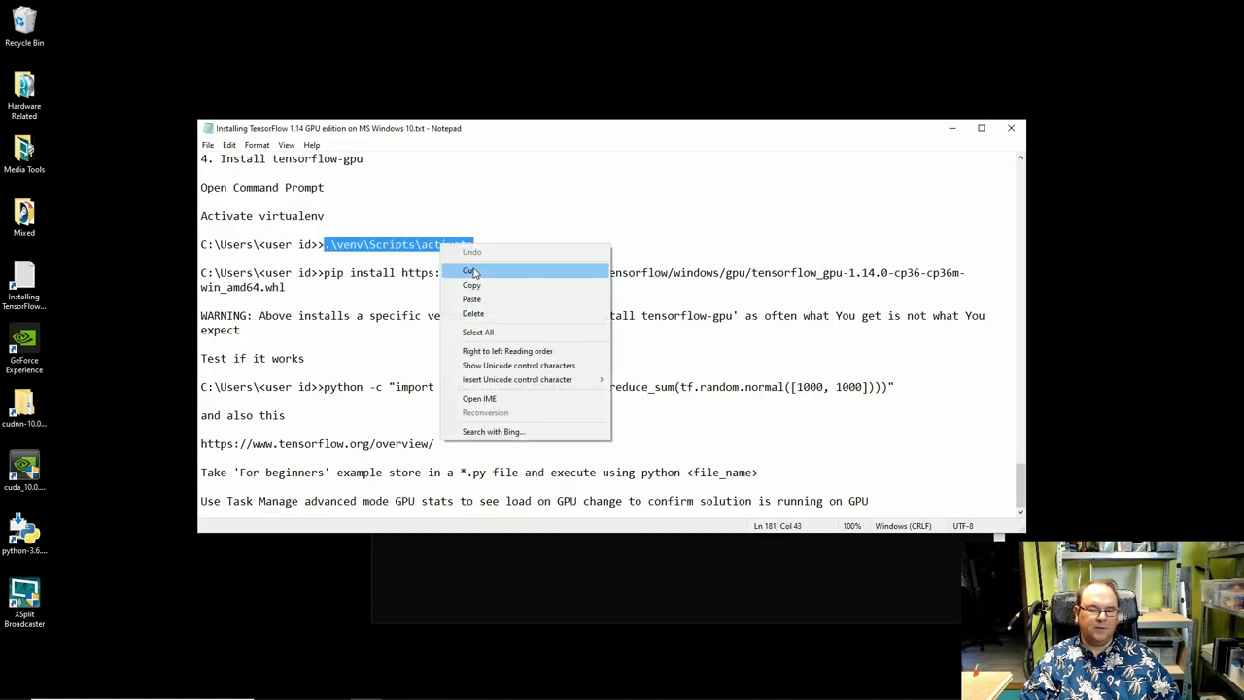
{"action": "left_click", "coordinate": [471, 285]}
{"action": "left_click", "coordinate": [442, 553]}
{"action": "right_click", "coordinate": [442, 553]}
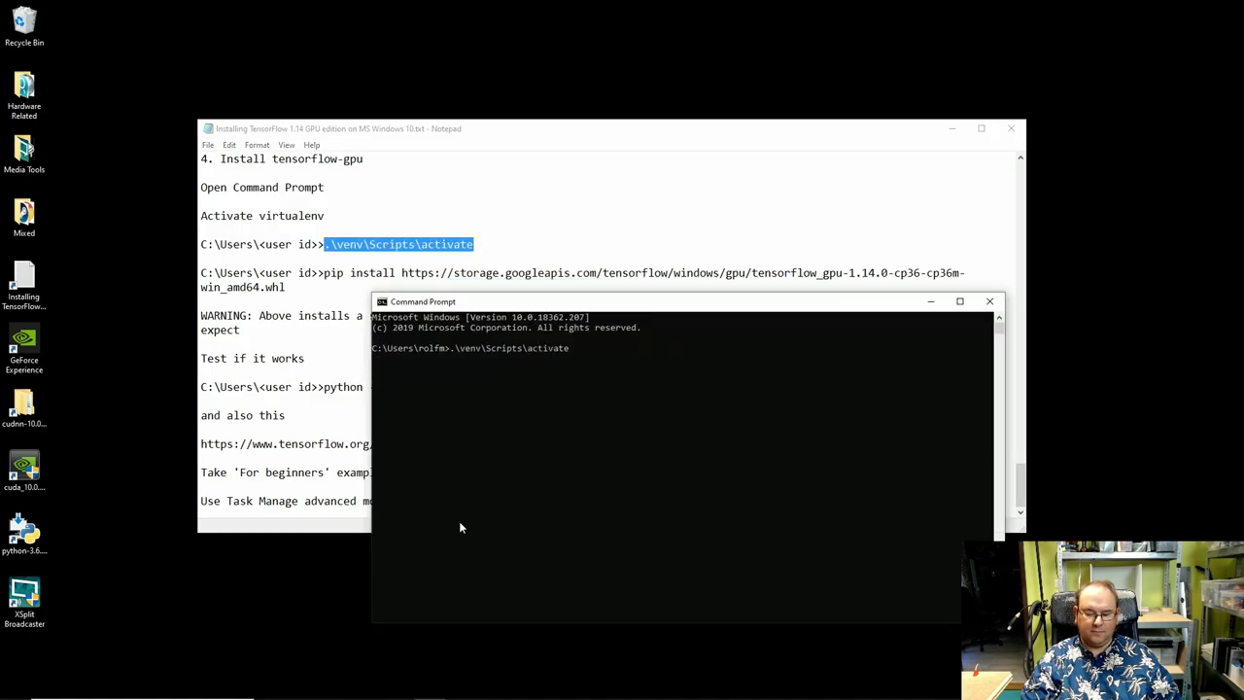
{"action": "key", "text": "Return"}
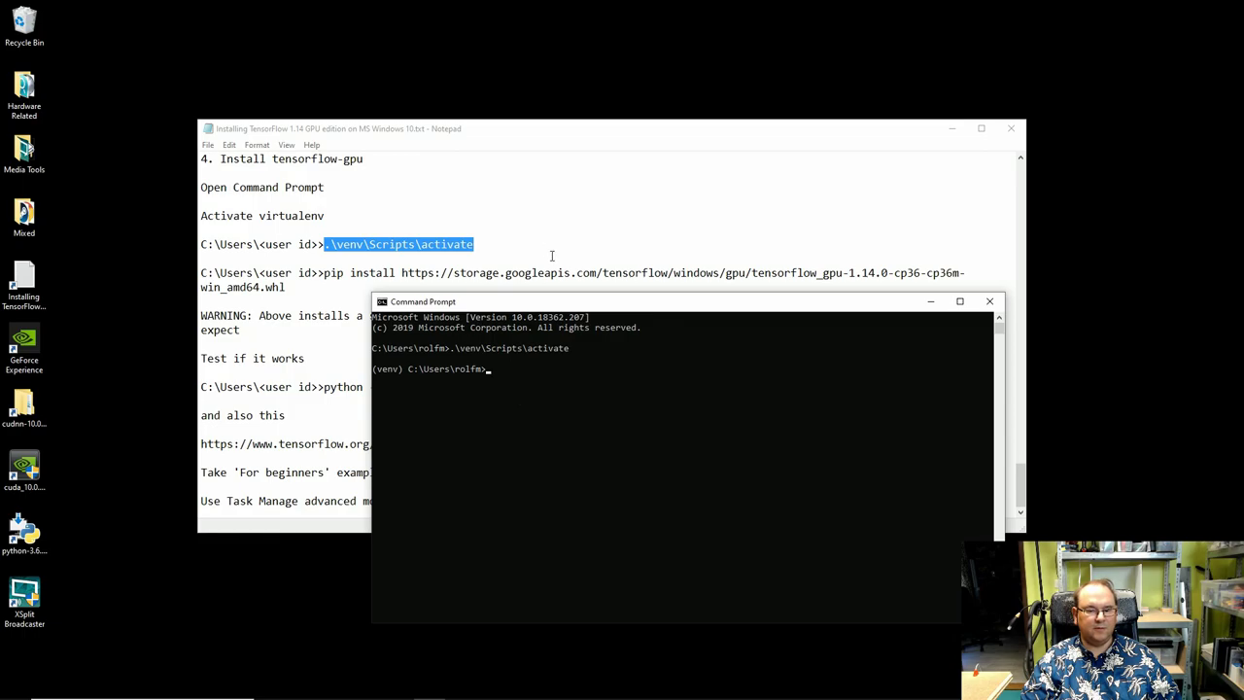
Copy the guide's pip install command for the tensorflow_gpu-1.14.0-cp36-cp36m-win_amd64.whl package and run it in the activated environment.
{"action": "left_click_drag", "start_coordinate": [564, 303], "coordinate": [495, 345]}
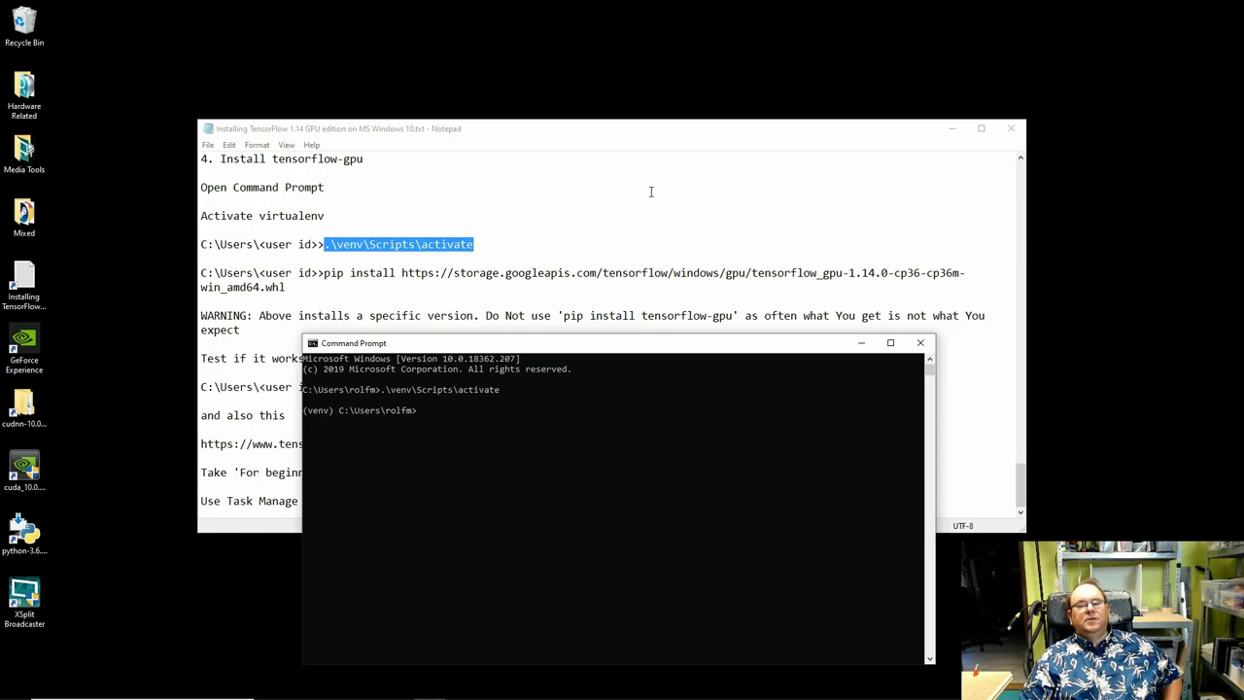
{"action": "left_click_drag", "start_coordinate": [564, 315], "coordinate": [731, 316]}
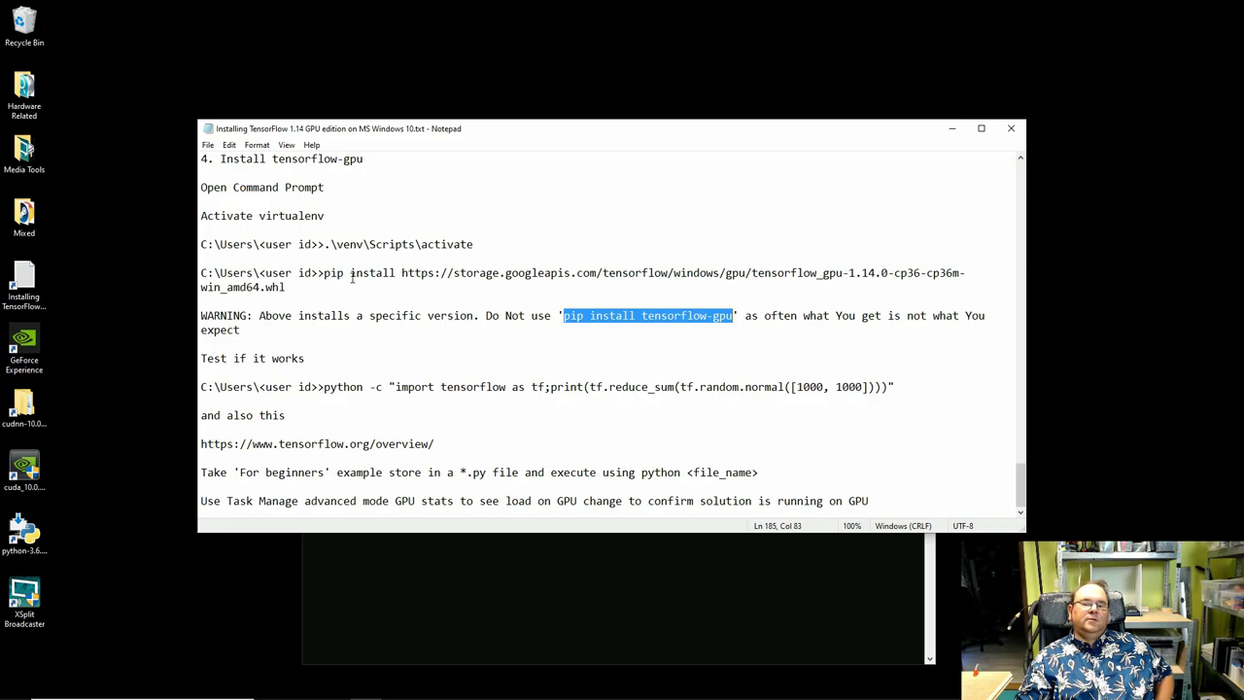
{"action": "left_click_drag", "start_coordinate": [324, 274], "coordinate": [284, 287]}
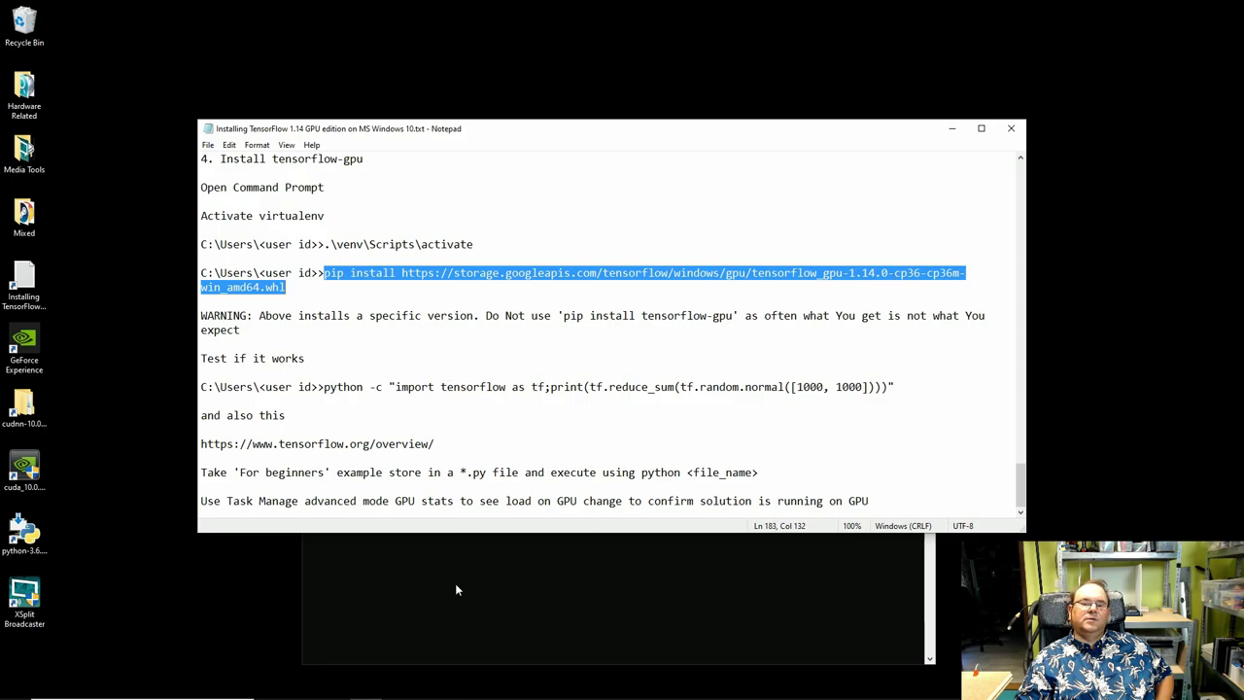
{"action": "left_click", "coordinate": [539, 575]}
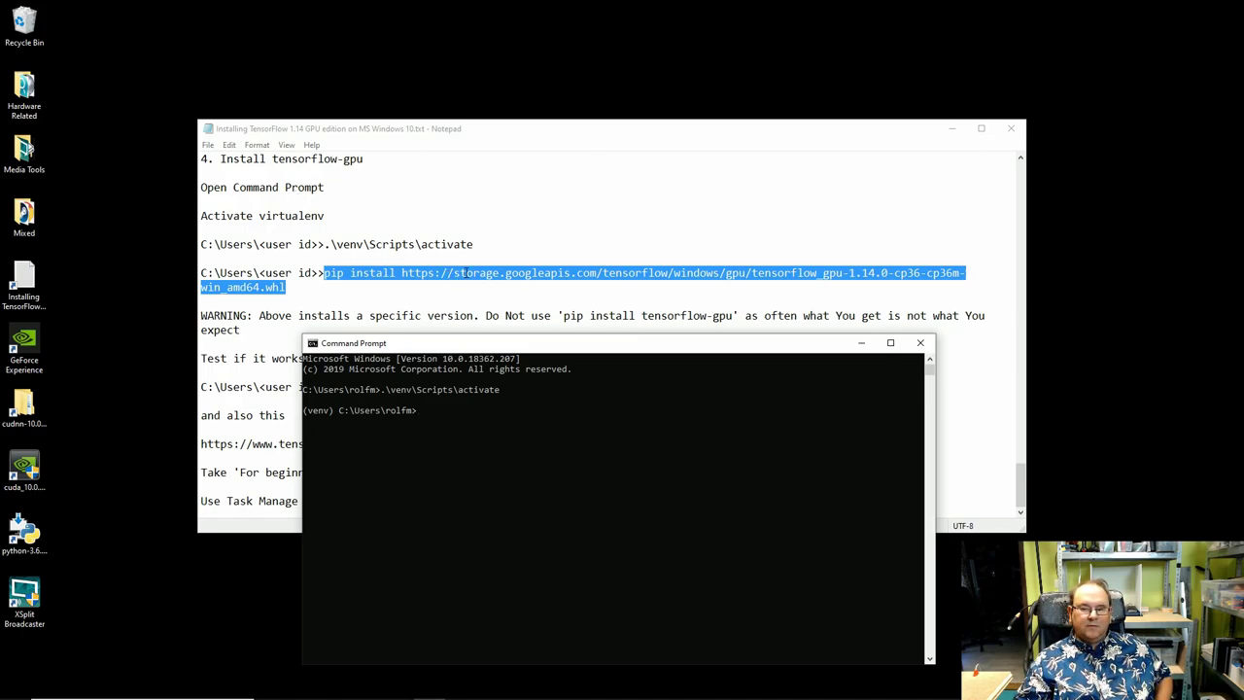
{"action": "right_click", "coordinate": [499, 273]}
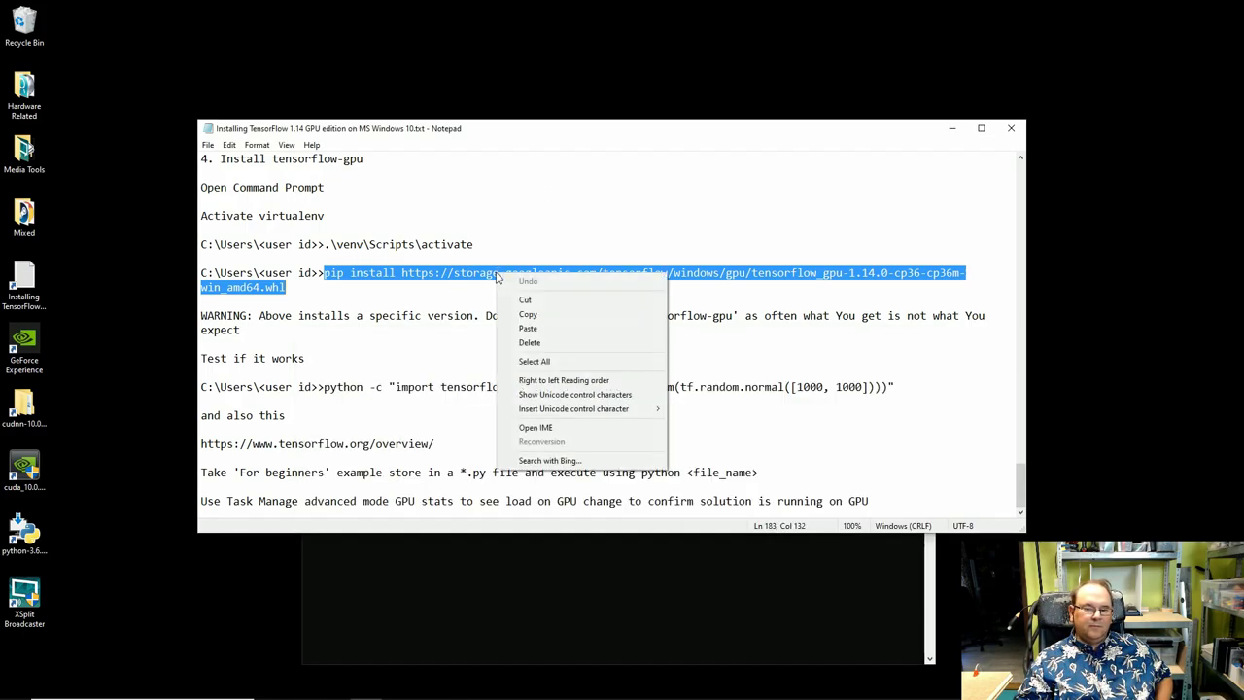
{"action": "left_click", "coordinate": [527, 314]}
{"action": "left_click", "coordinate": [473, 602]}
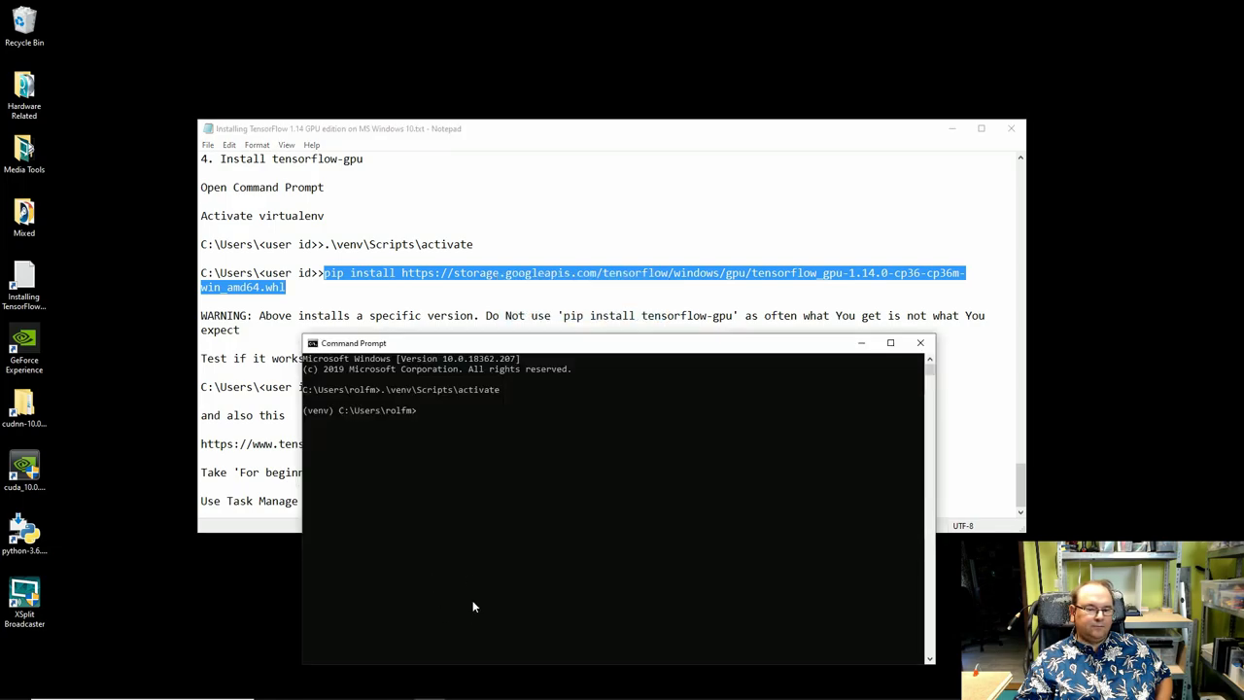
{"action": "right_click", "coordinate": [519, 534]}
{"action": "key", "text": "Return"}
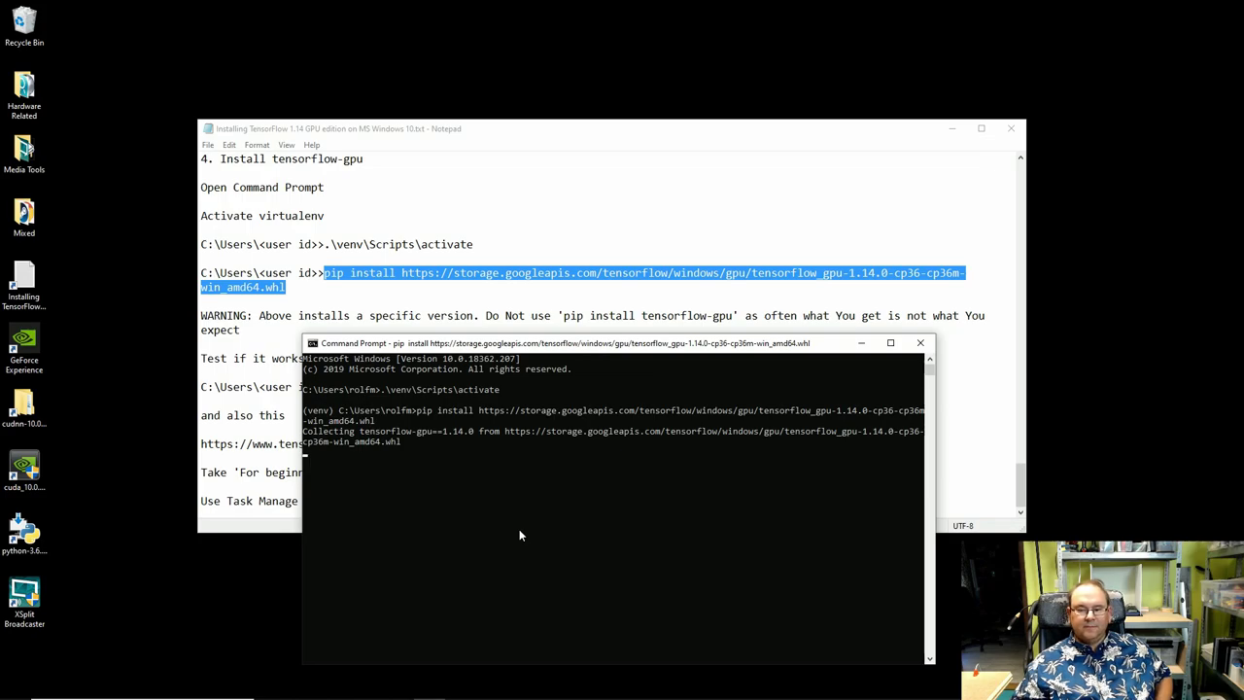
{"action": "left_click_drag", "start_coordinate": [628, 353], "coordinate": [665, 163]}
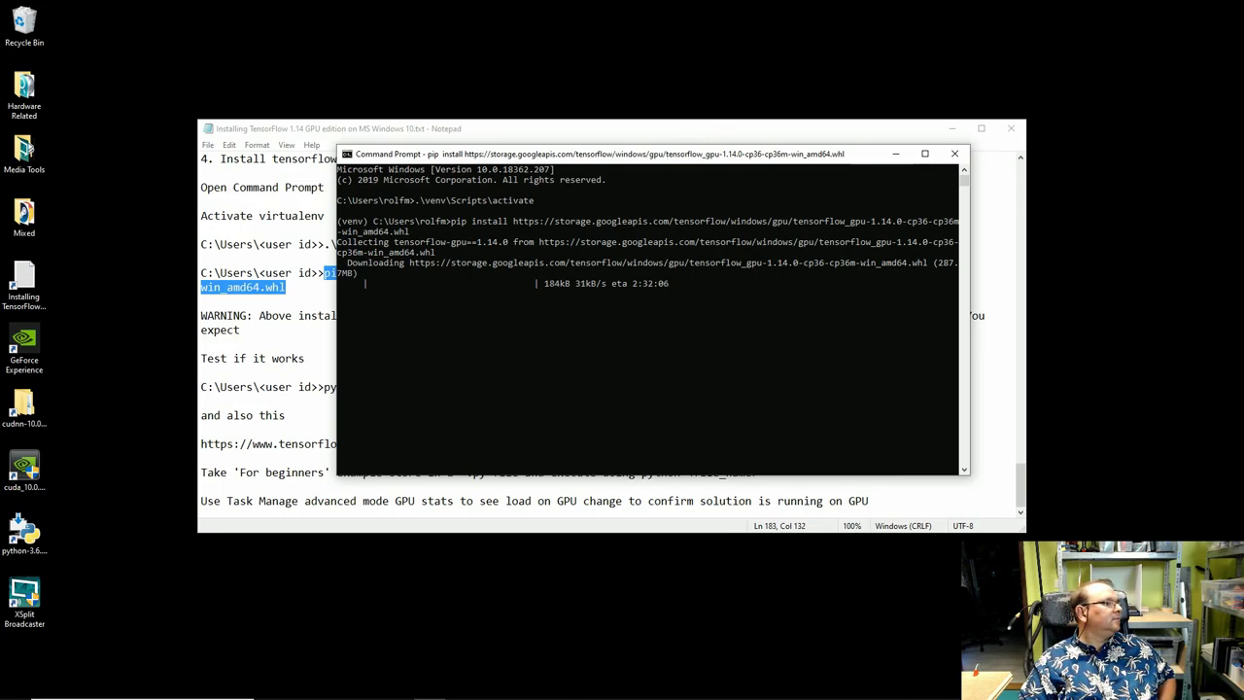
{"action": "left_click", "coordinate": [26, 148]}
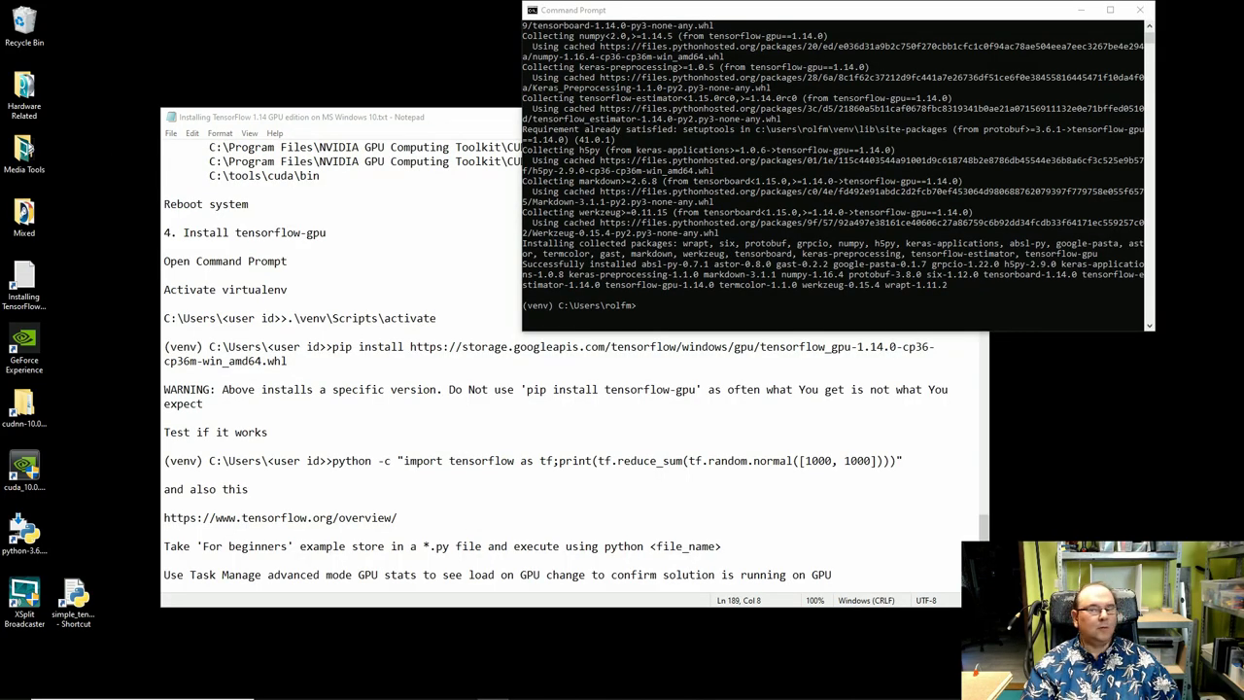
Review the pip installation output, then run the guide's python -c test printing tf.reduce_sum(tf.random.normal([1000, 1000])) in the virtual environment.
{"action": "left_click_drag", "start_coordinate": [812, 13], "coordinate": [727, 110]}
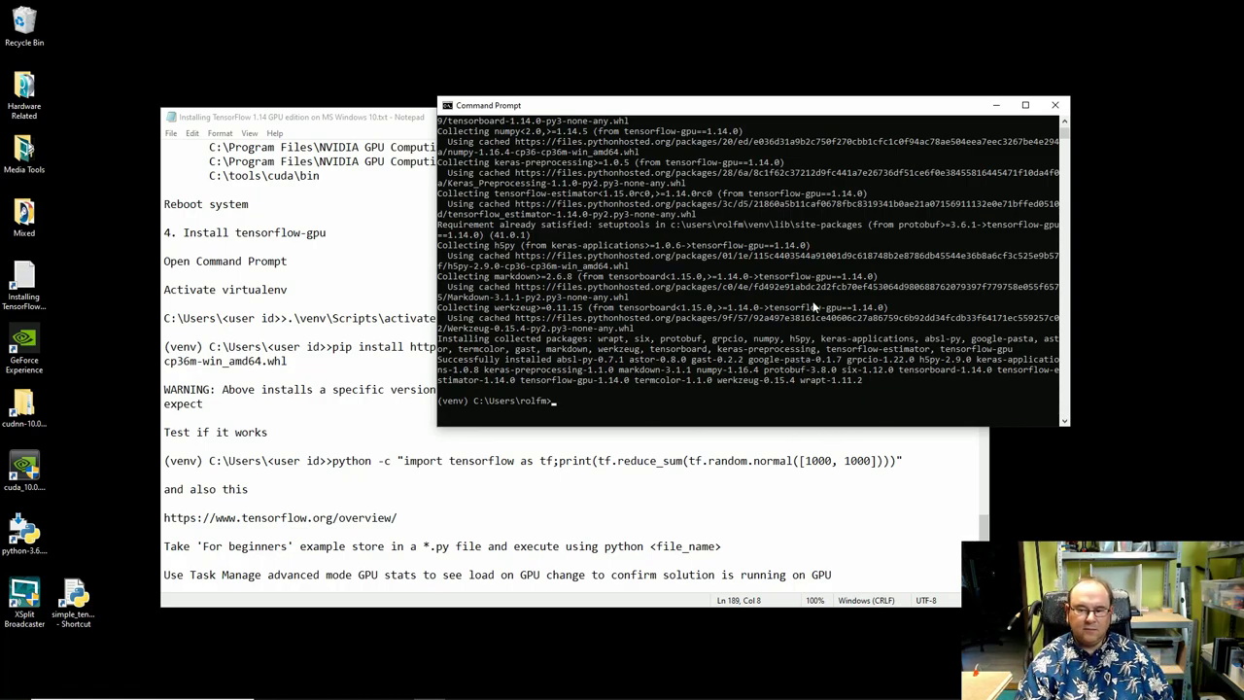
{"action": "scroll", "coordinate": [811, 310], "scroll_direction": "up", "scroll_amount": 10}
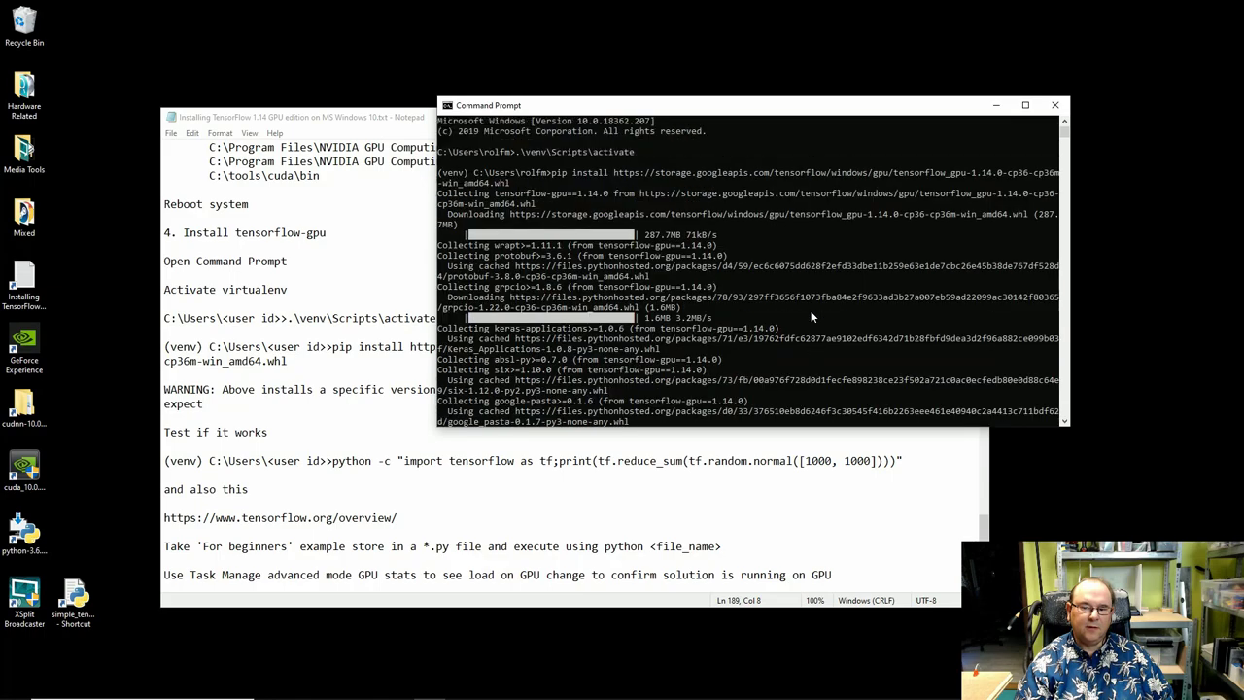
{"action": "scroll", "coordinate": [811, 313], "scroll_direction": "down", "scroll_amount": 10}
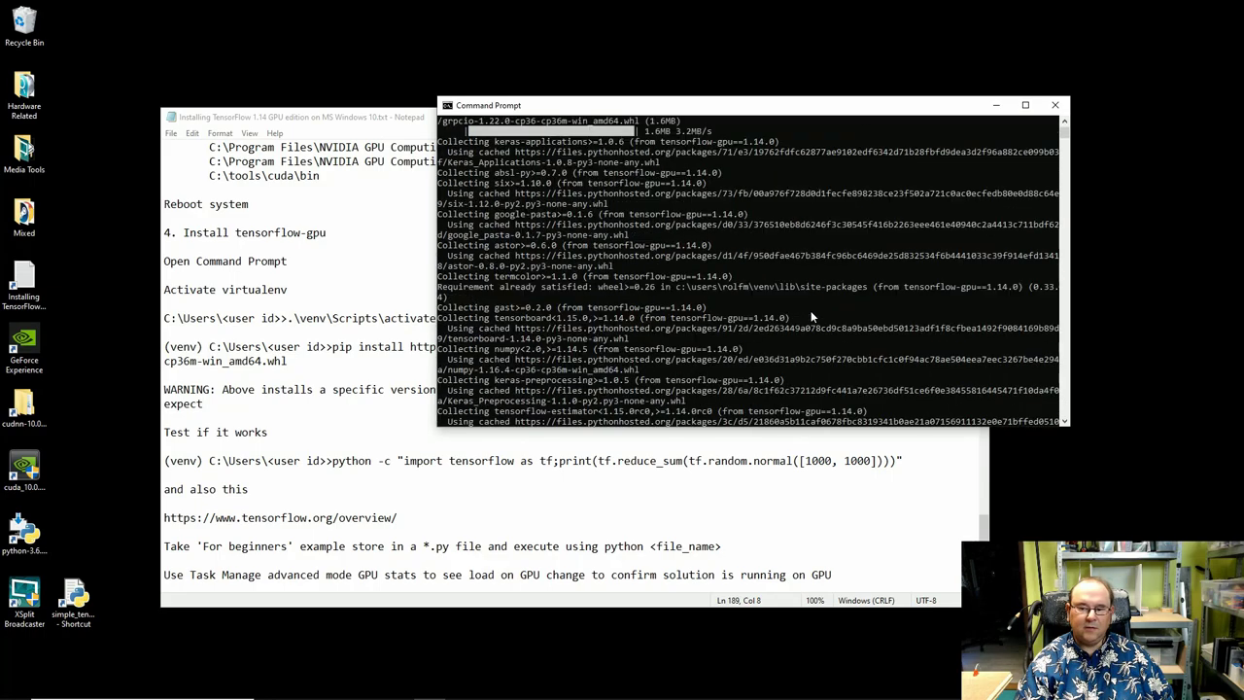
{"action": "scroll", "coordinate": [812, 317], "scroll_direction": "down", "scroll_amount": 3}
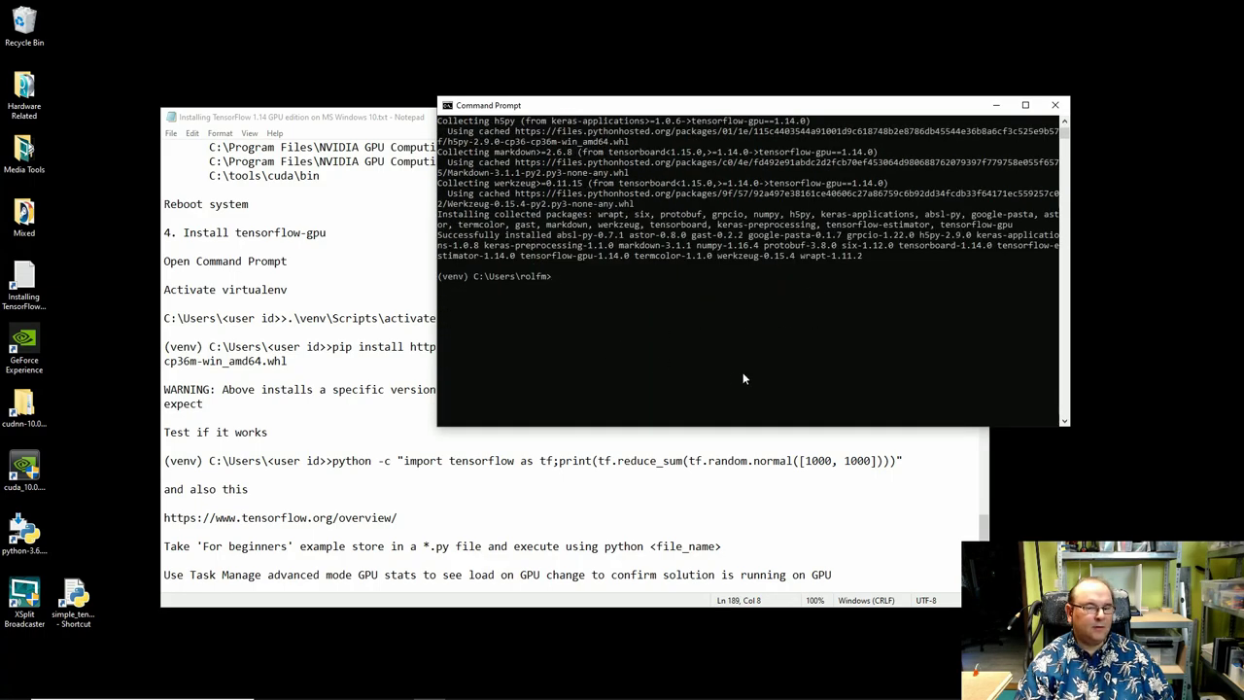
{"action": "left_click", "coordinate": [369, 490]}
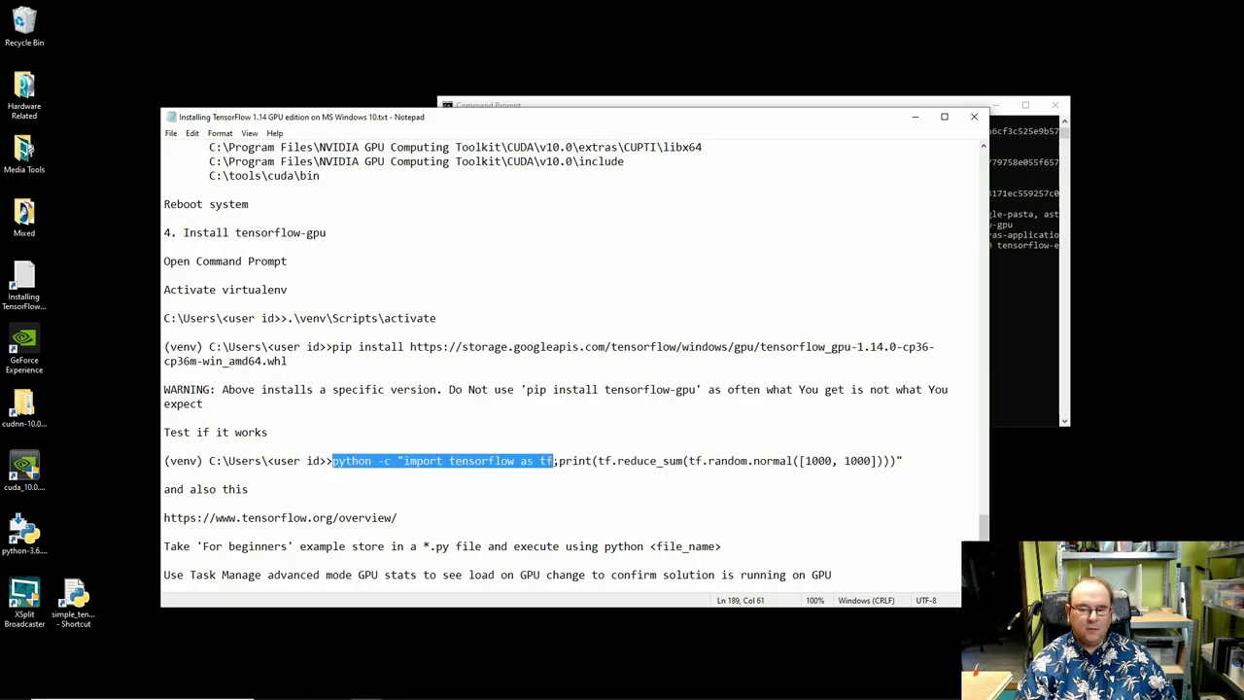
{"action": "left_click_drag", "start_coordinate": [333, 460], "coordinate": [164, 461]}
{"action": "left_click_drag", "start_coordinate": [333, 461], "coordinate": [903, 461]}
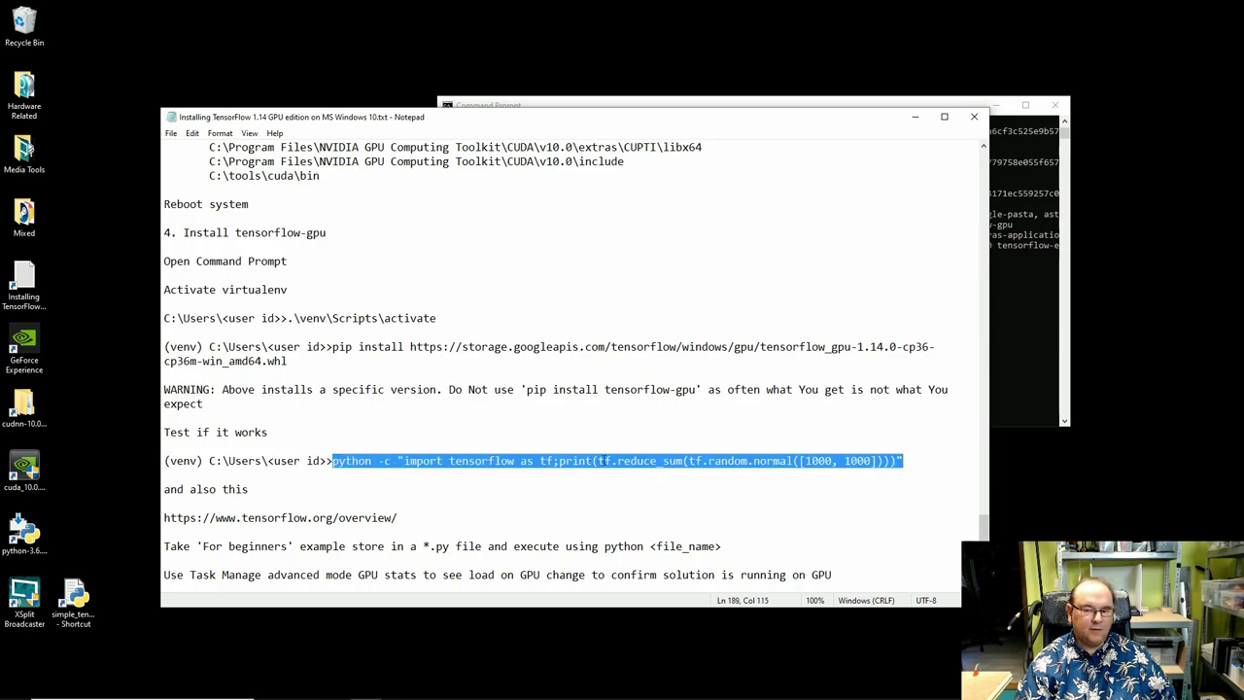
{"action": "right_click", "coordinate": [555, 463]}
{"action": "left_click", "coordinate": [587, 505]}
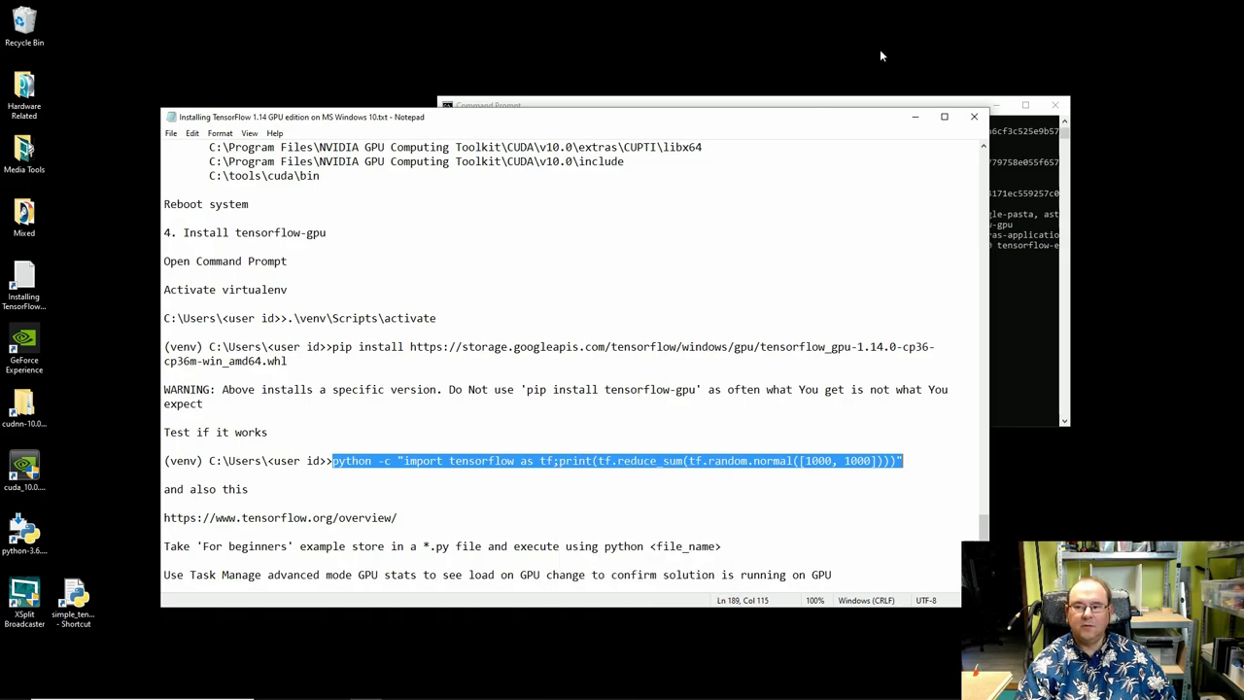
{"action": "left_click", "coordinate": [859, 100]}
{"action": "key", "text": "ctrl+v"}
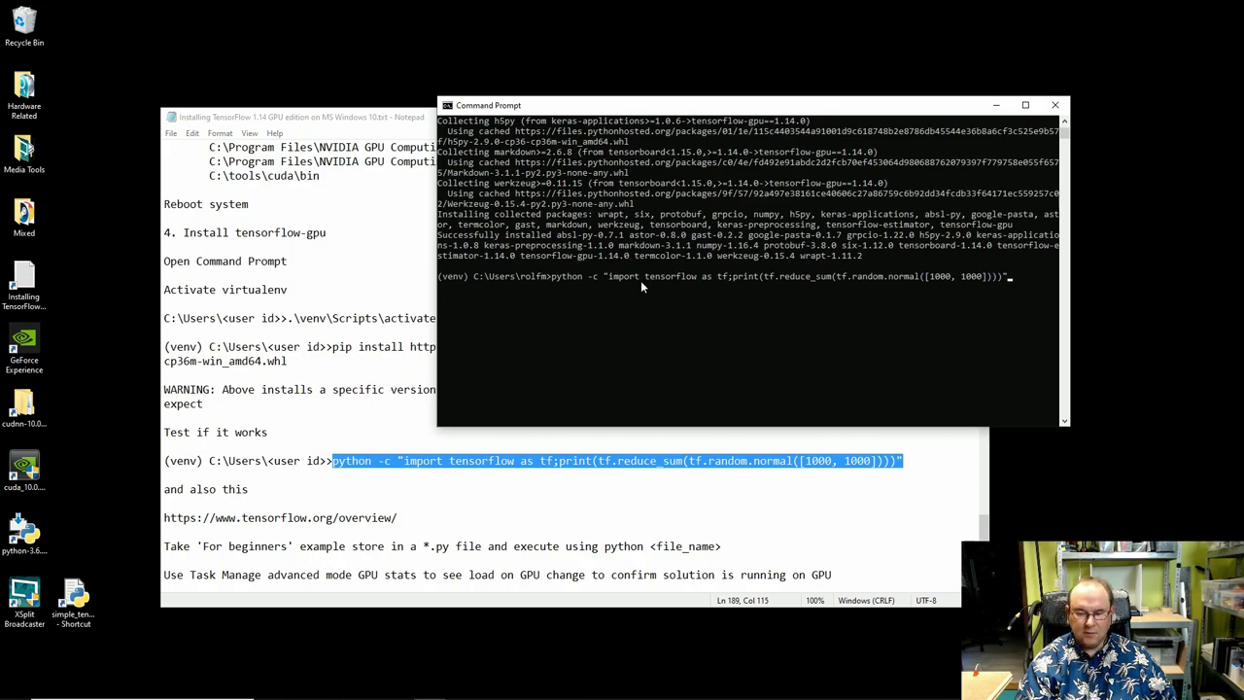
{"action": "key", "text": "Return"}
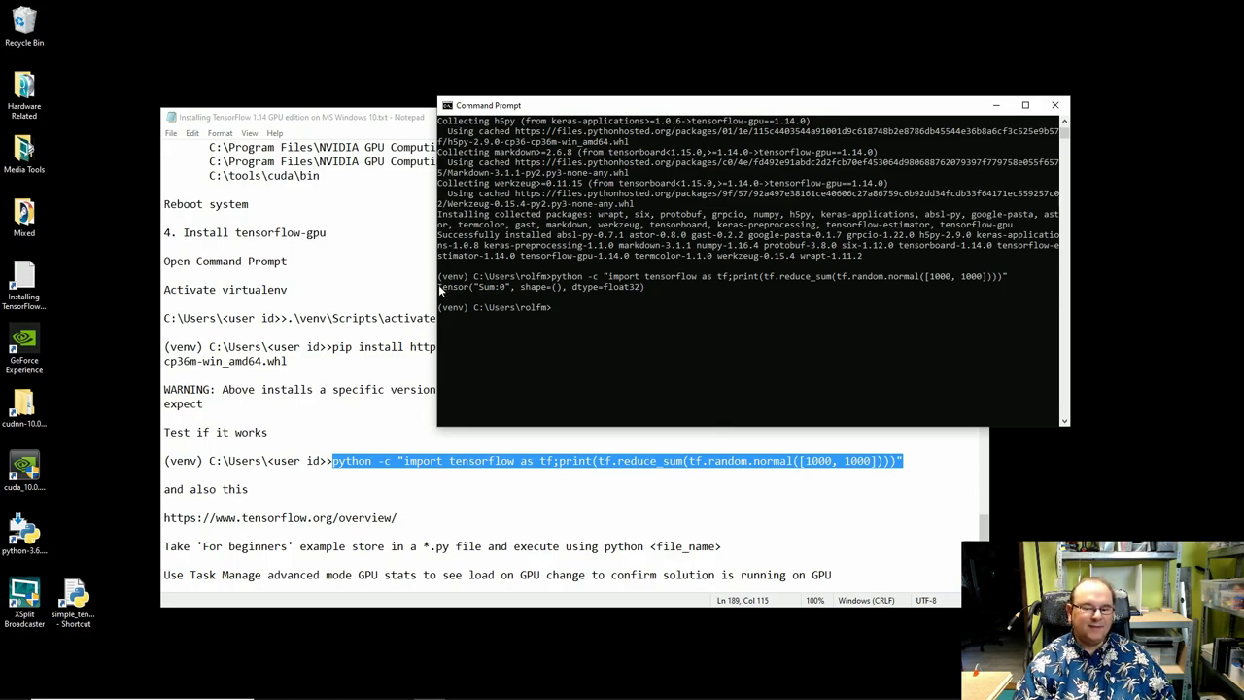
Add 'Output will be' and the copied Tensor("Sum:0", shape=(), dtype=float32) line below the guide's test command, and save the guide.
{"action": "left_click_drag", "start_coordinate": [440, 288], "coordinate": [643, 290]}
{"action": "key", "text": "ctrl+c"}
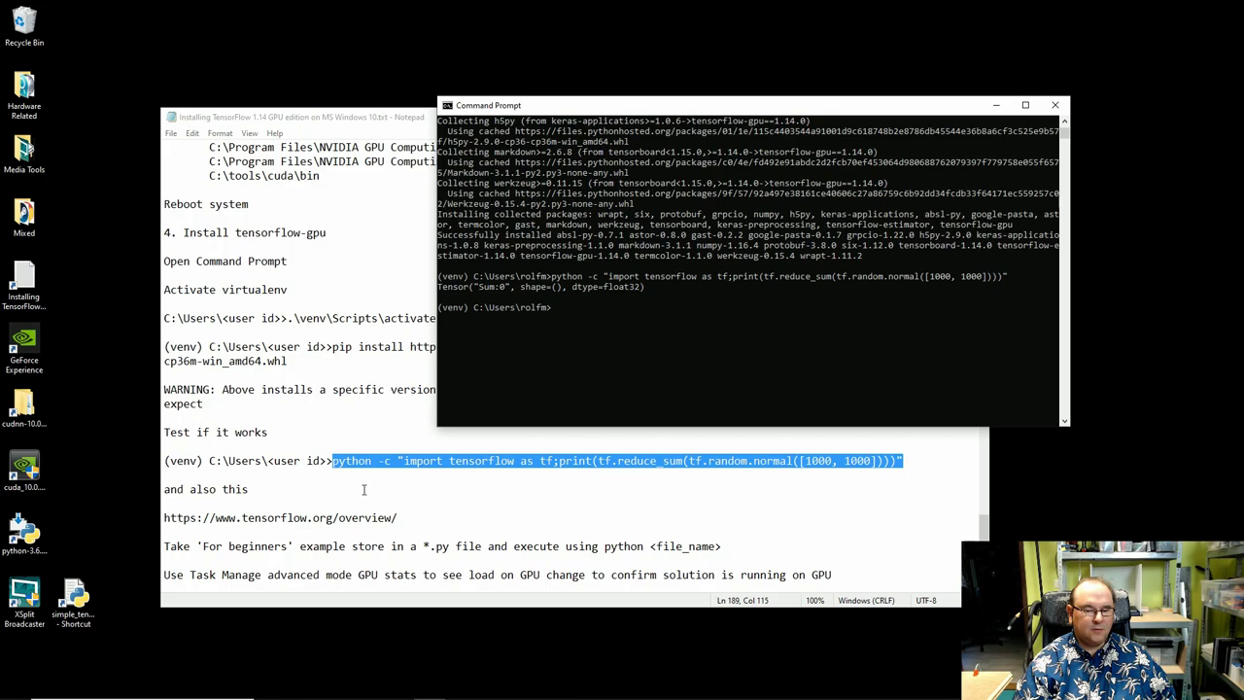
{"action": "left_click", "coordinate": [298, 487]}
{"action": "key", "text": "Home"}
{"action": "key", "text": "Return"}
{"action": "key", "text": "Up"}
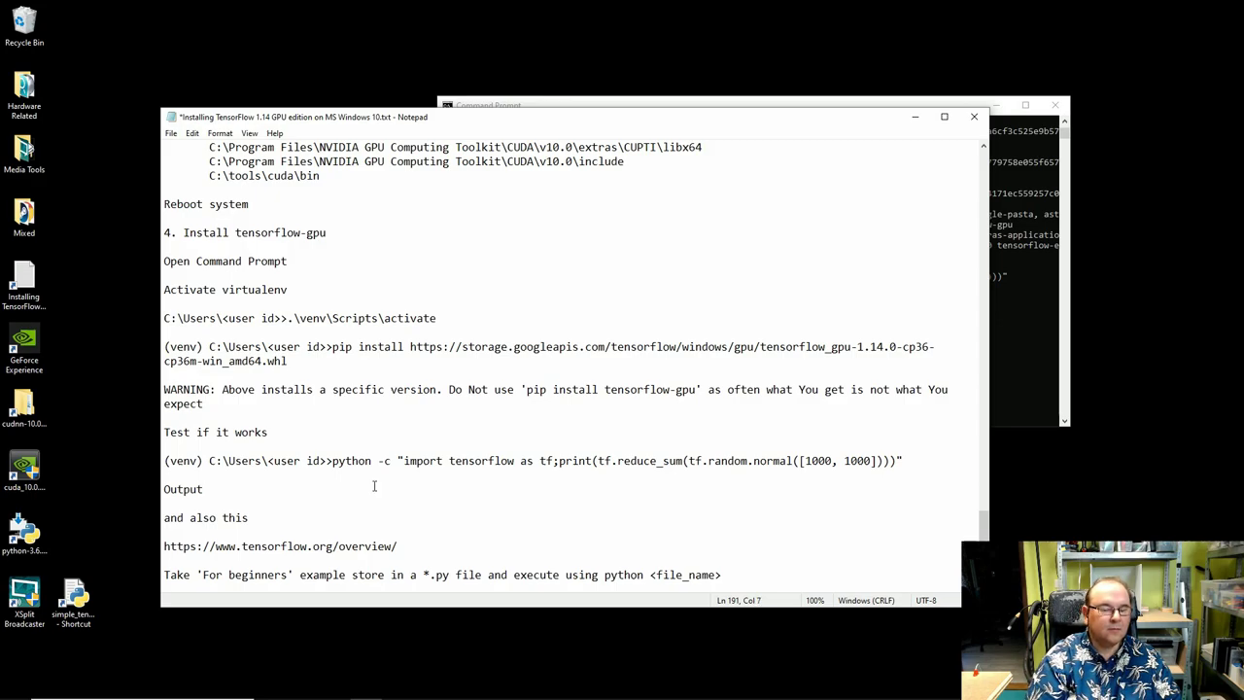
{"action": "type", "text": "Output will "}
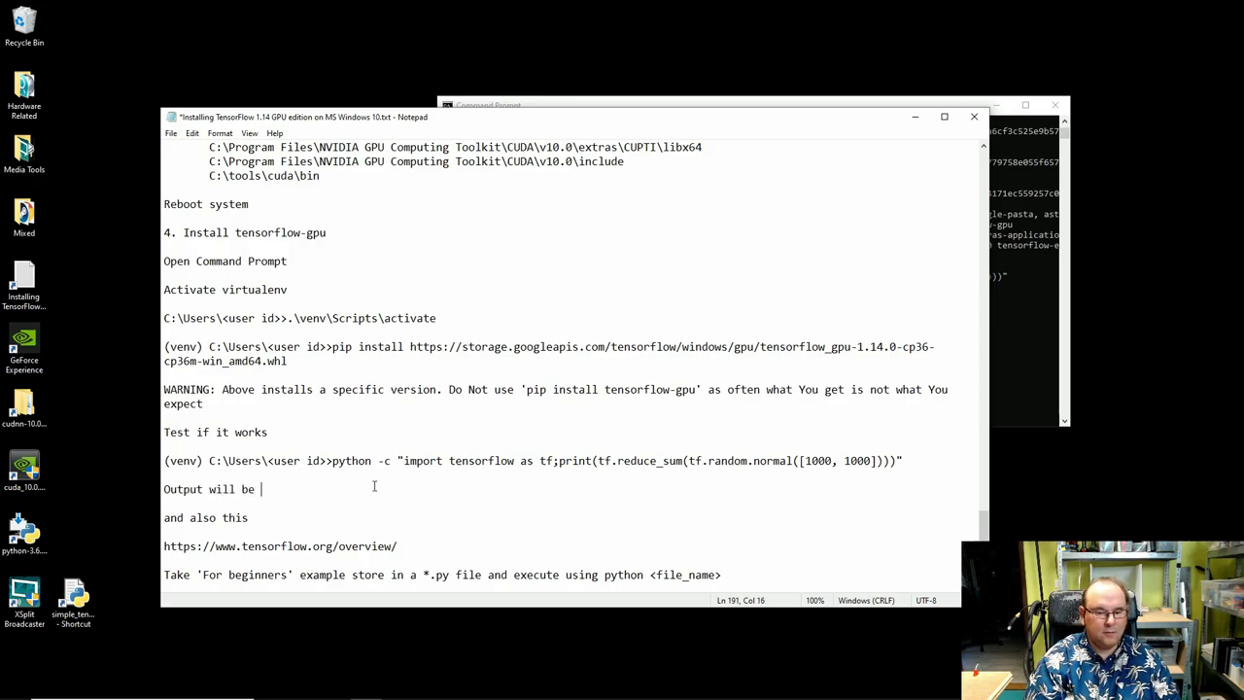
{"action": "type", "text": "be"}
{"action": "key", "text": "Return"}
{"action": "key", "text": "Return"}
{"action": "key", "text": "ctrl+v"}
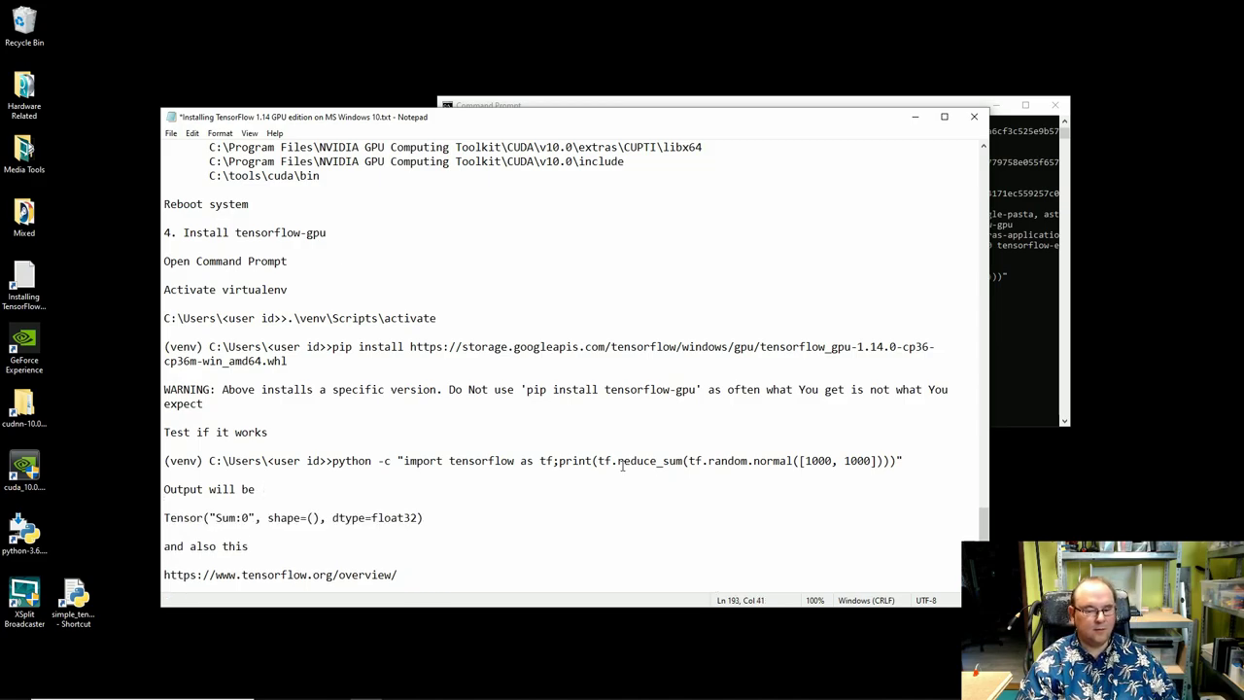
{"action": "scroll", "coordinate": [622, 466], "scroll_direction": "down", "scroll_amount": 1}
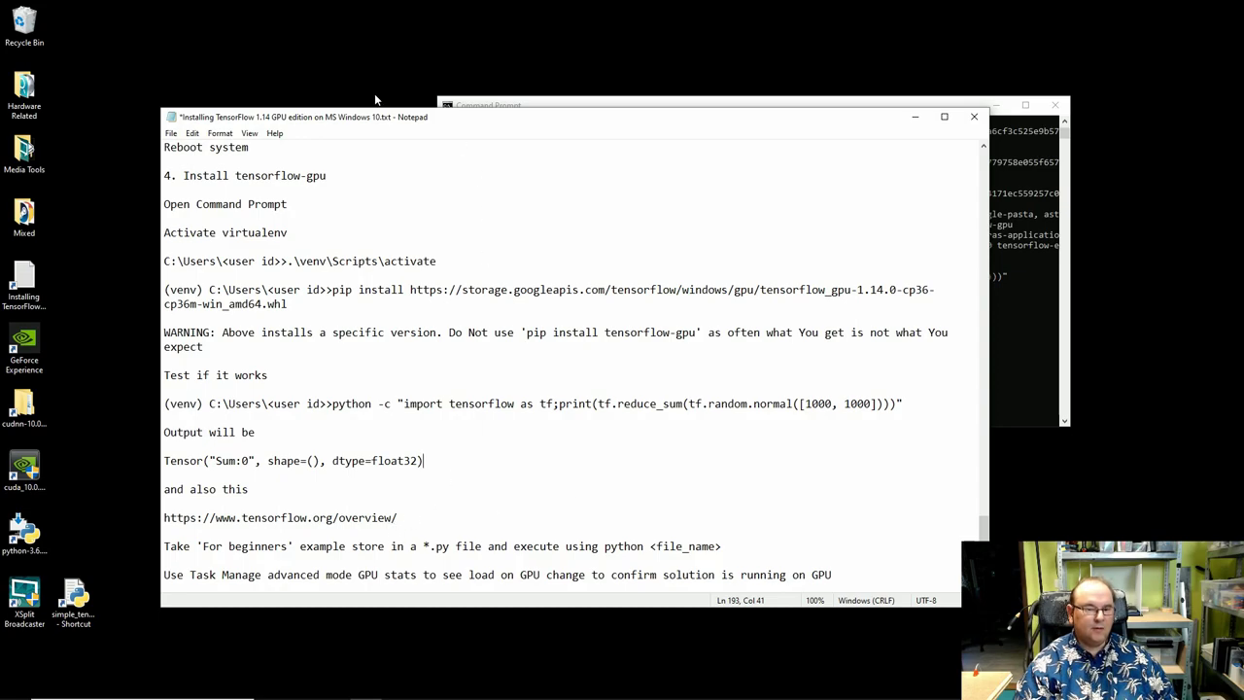
{"action": "left_click", "coordinate": [171, 134]}
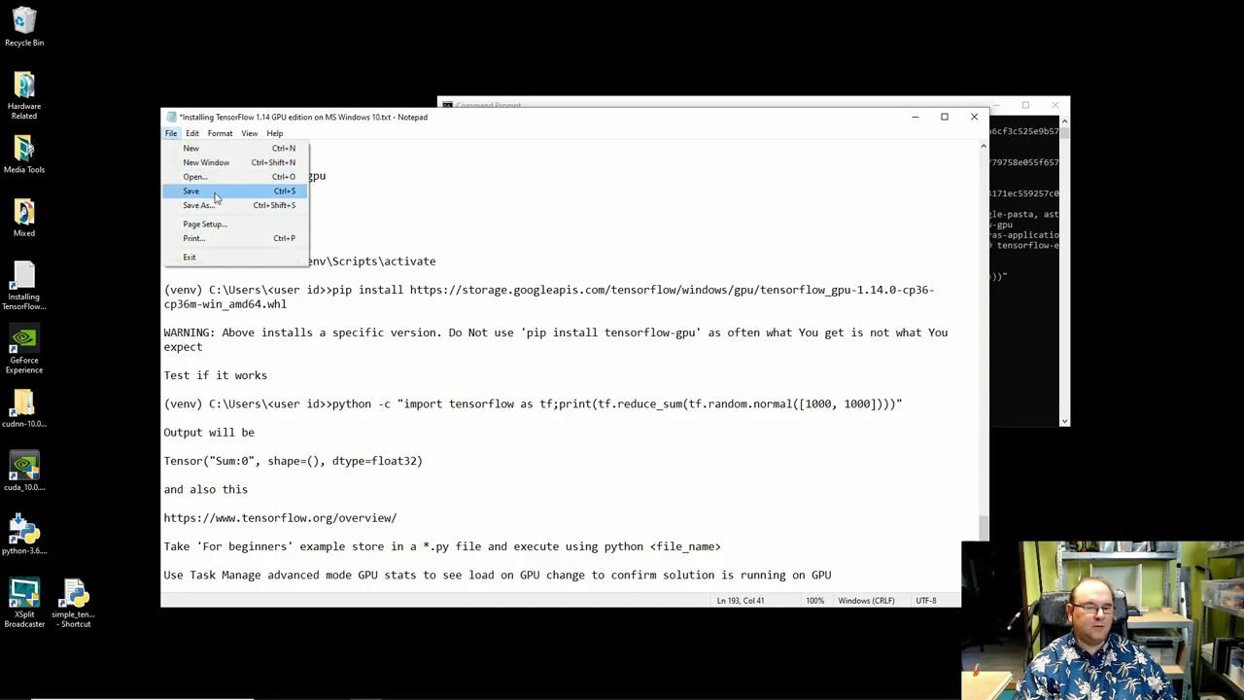
{"action": "left_click", "coordinate": [216, 191]}
{"action": "left_click", "coordinate": [407, 528]}
{"action": "key", "text": "shift+Up"}
{"action": "right_click", "coordinate": [212, 522]}
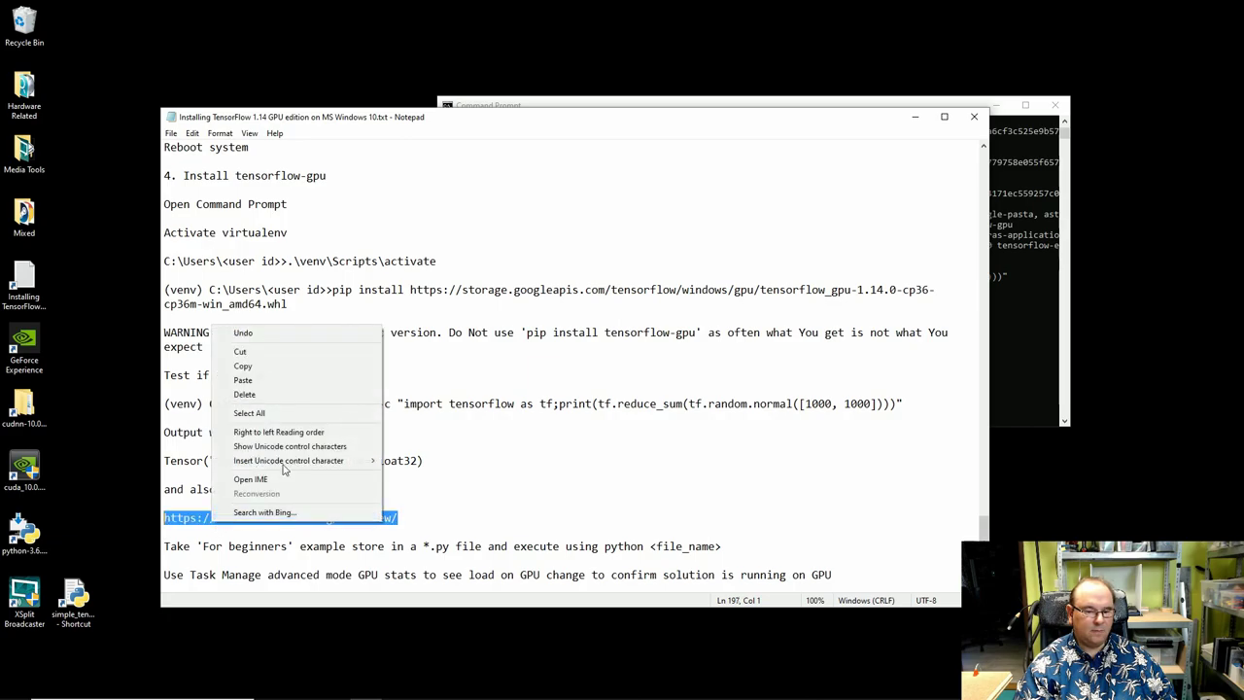
{"action": "left_click", "coordinate": [294, 367]}
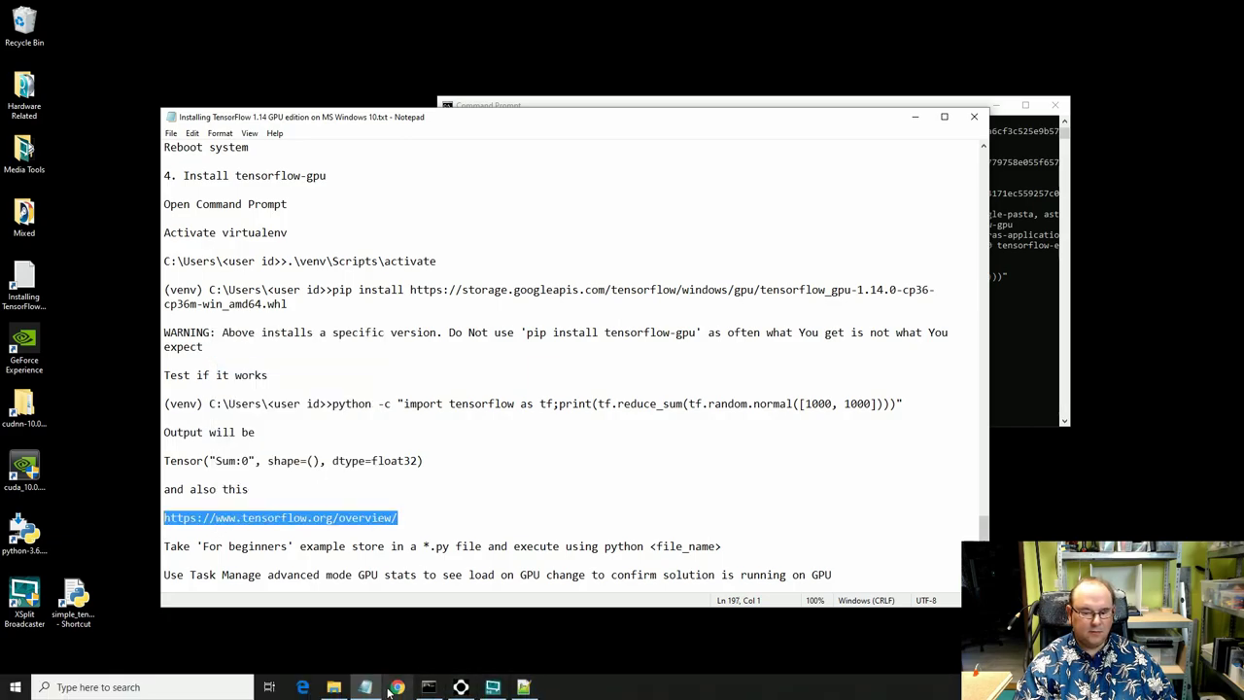
{"action": "left_click", "coordinate": [401, 685]}
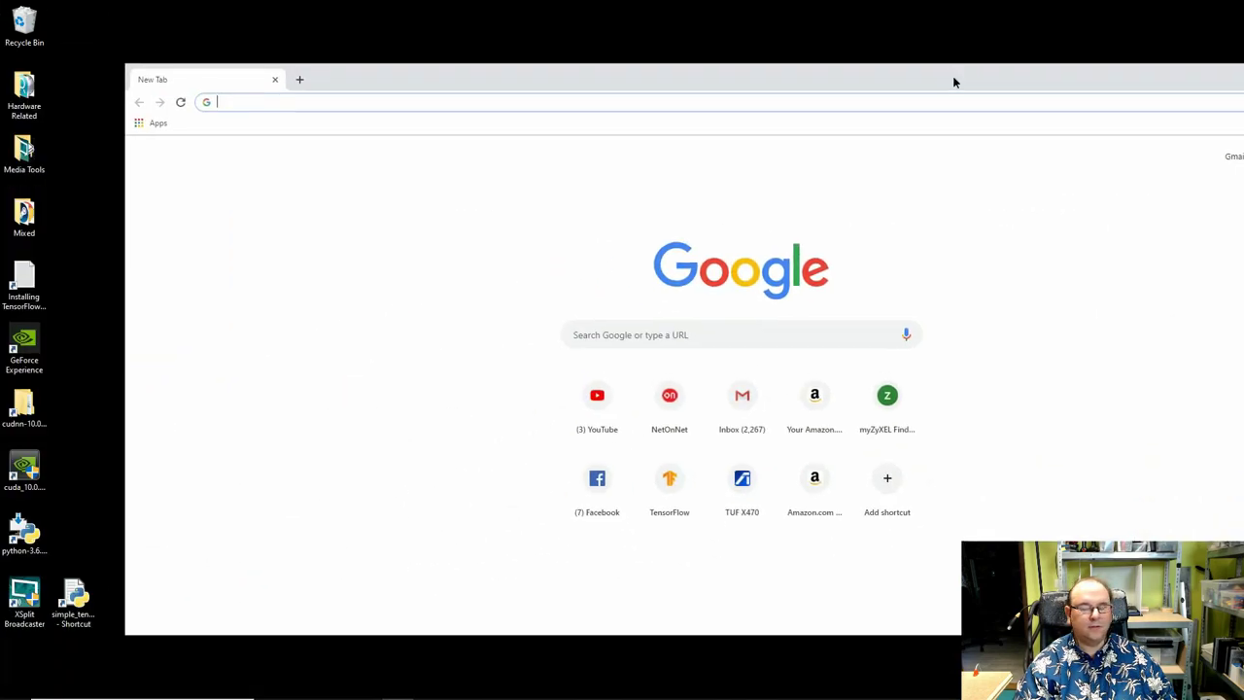
{"action": "left_click_drag", "start_coordinate": [952, 78], "coordinate": [894, 89]}
{"action": "double_click", "coordinate": [875, 91]}
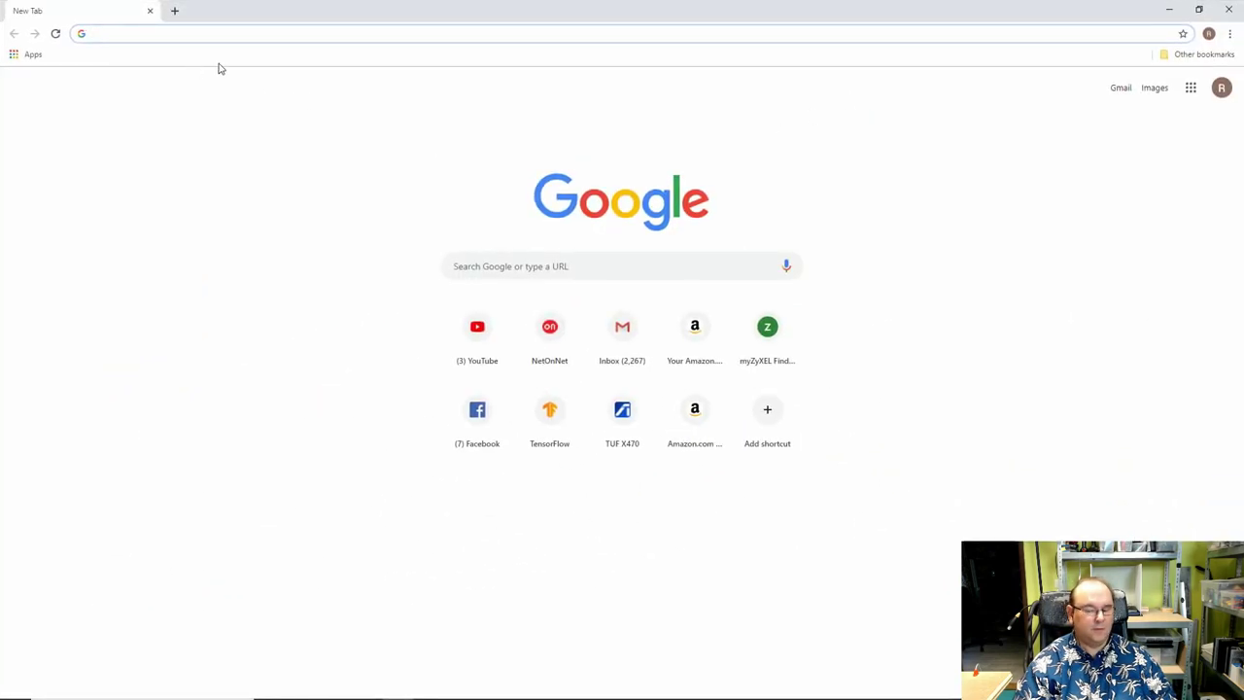
{"action": "key", "text": "ctrl+v"}
{"action": "key", "text": "Return"}
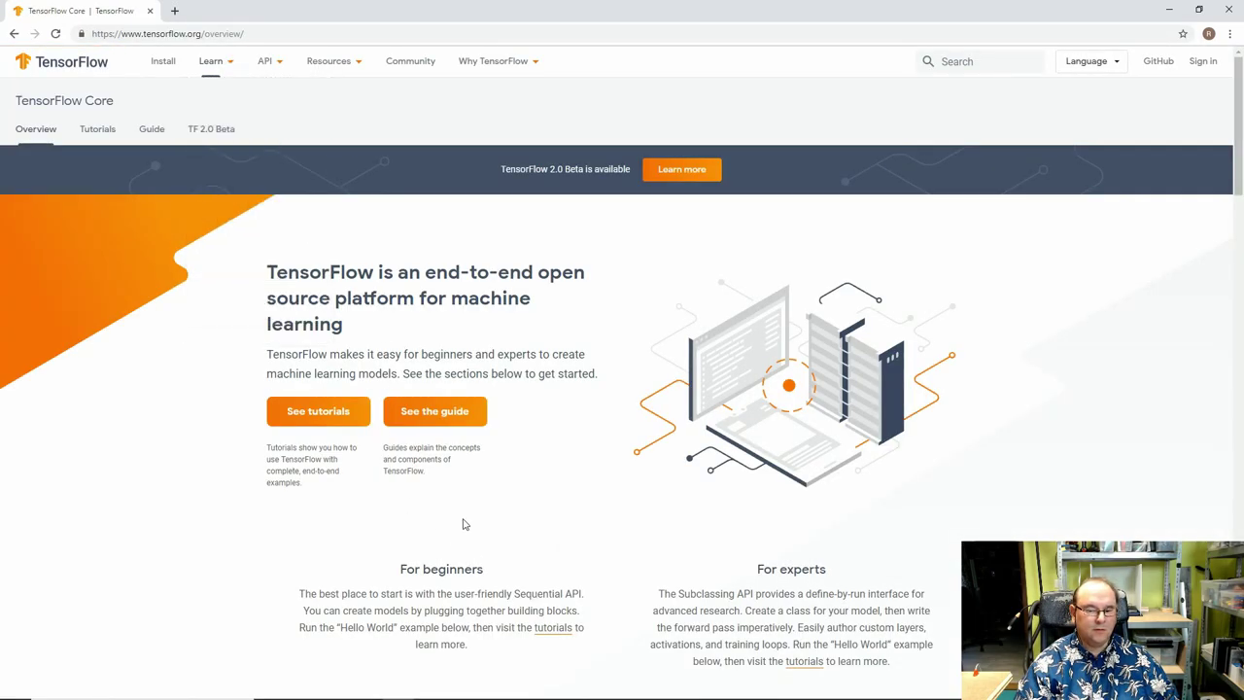
Open the TensorFlow tutorials from the overview page and look over the 'Learn and use ML' code example.
{"action": "left_click", "coordinate": [313, 414]}
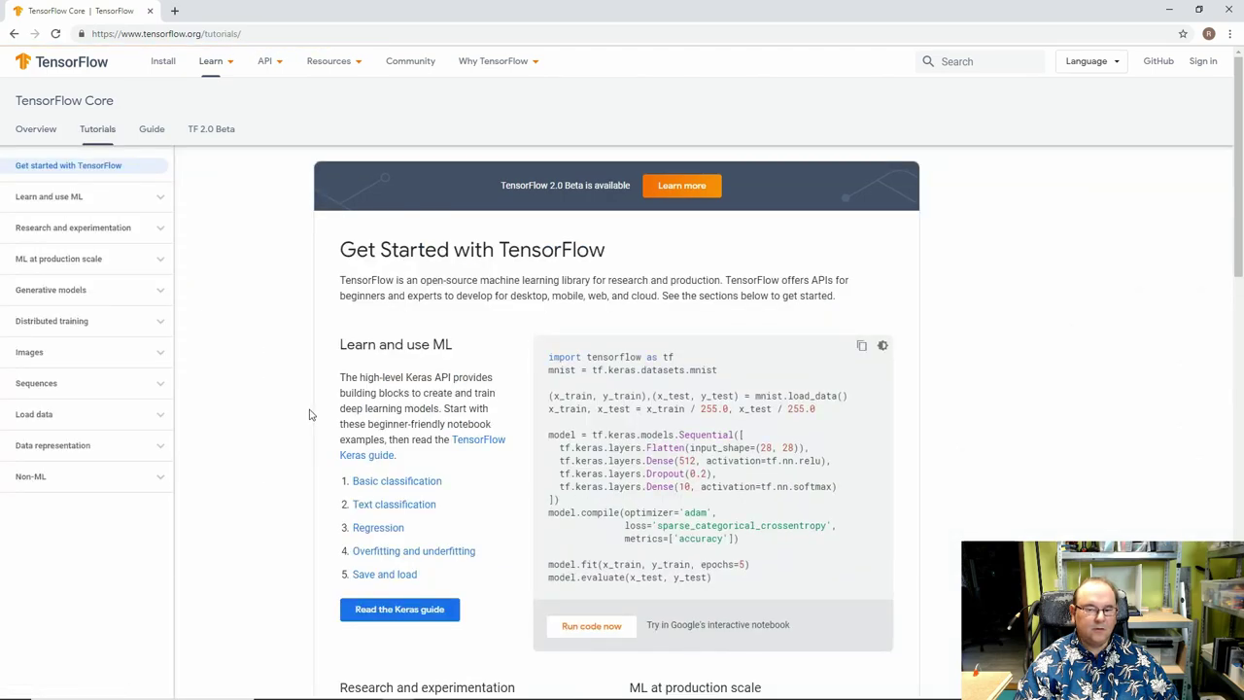
{"action": "scroll", "coordinate": [601, 488], "scroll_direction": "down", "scroll_amount": 5}
{"action": "scroll", "coordinate": [602, 489], "scroll_direction": "up", "scroll_amount": 5}
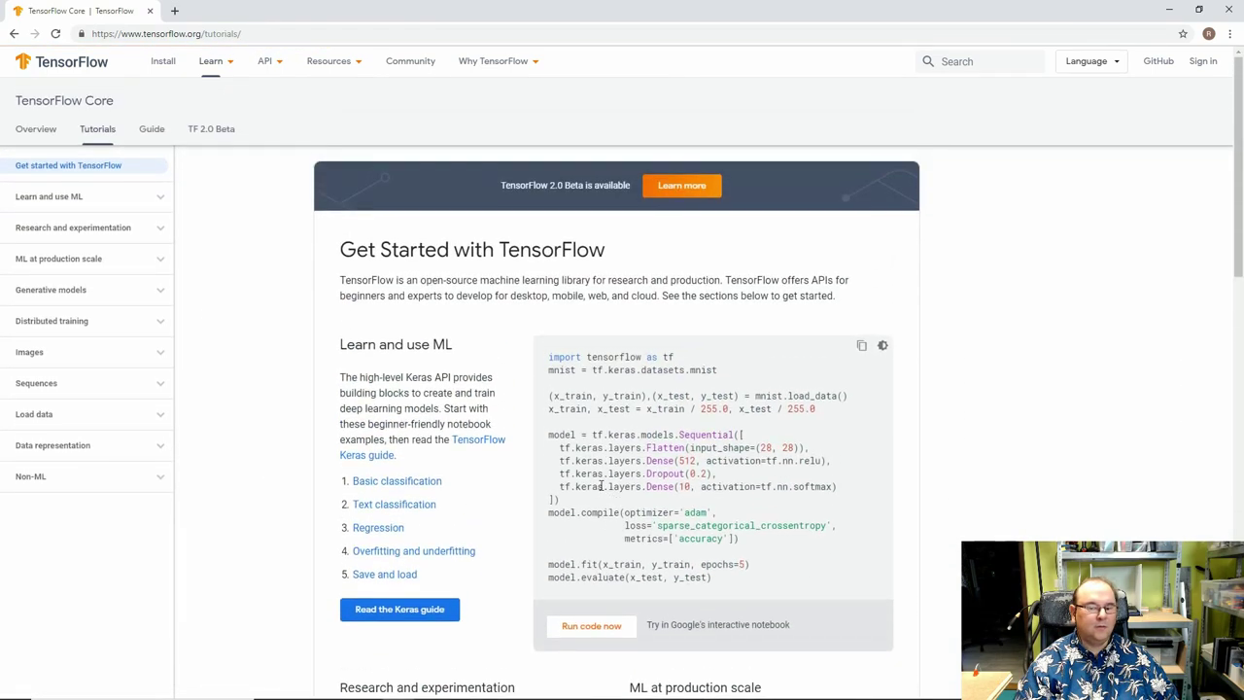
Return to the TensorFlow overview page, look over the 'For beginners' code example, and minimize the browser.
{"action": "left_click", "coordinate": [14, 34]}
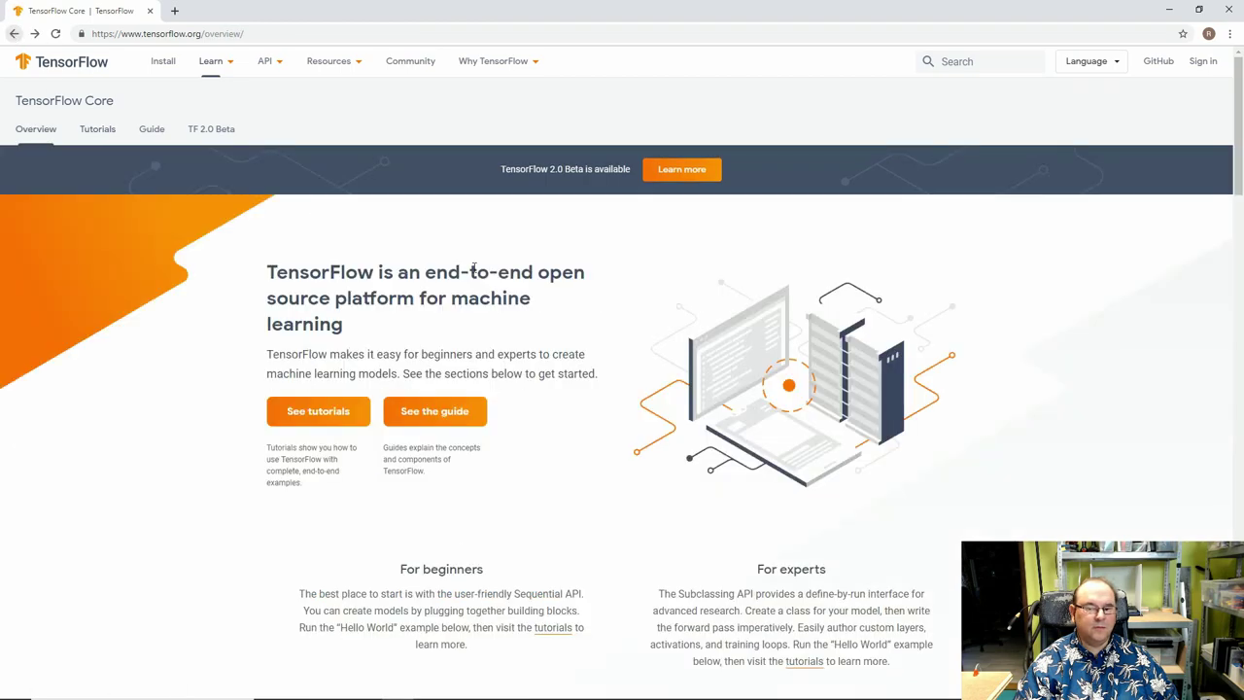
{"action": "scroll", "coordinate": [598, 376], "scroll_direction": "down", "scroll_amount": 5}
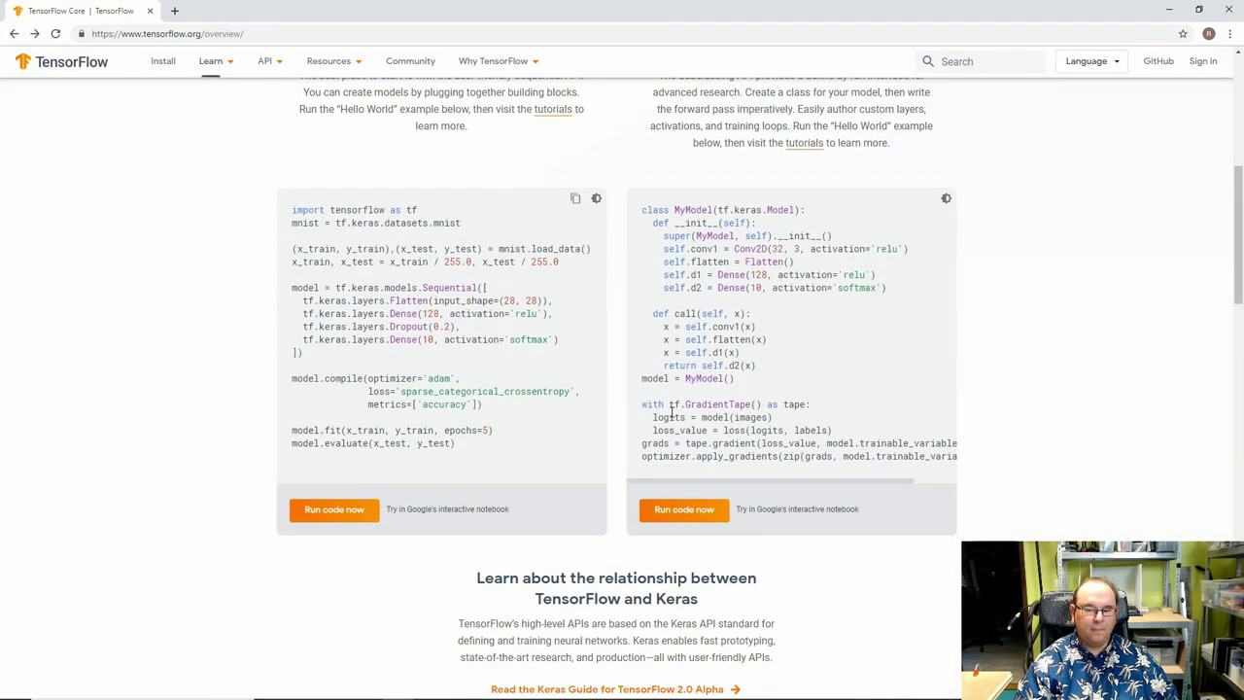
{"action": "scroll", "coordinate": [671, 412], "scroll_direction": "up", "scroll_amount": 1}
{"action": "scroll", "coordinate": [671, 412], "scroll_direction": "up", "scroll_amount": 1}
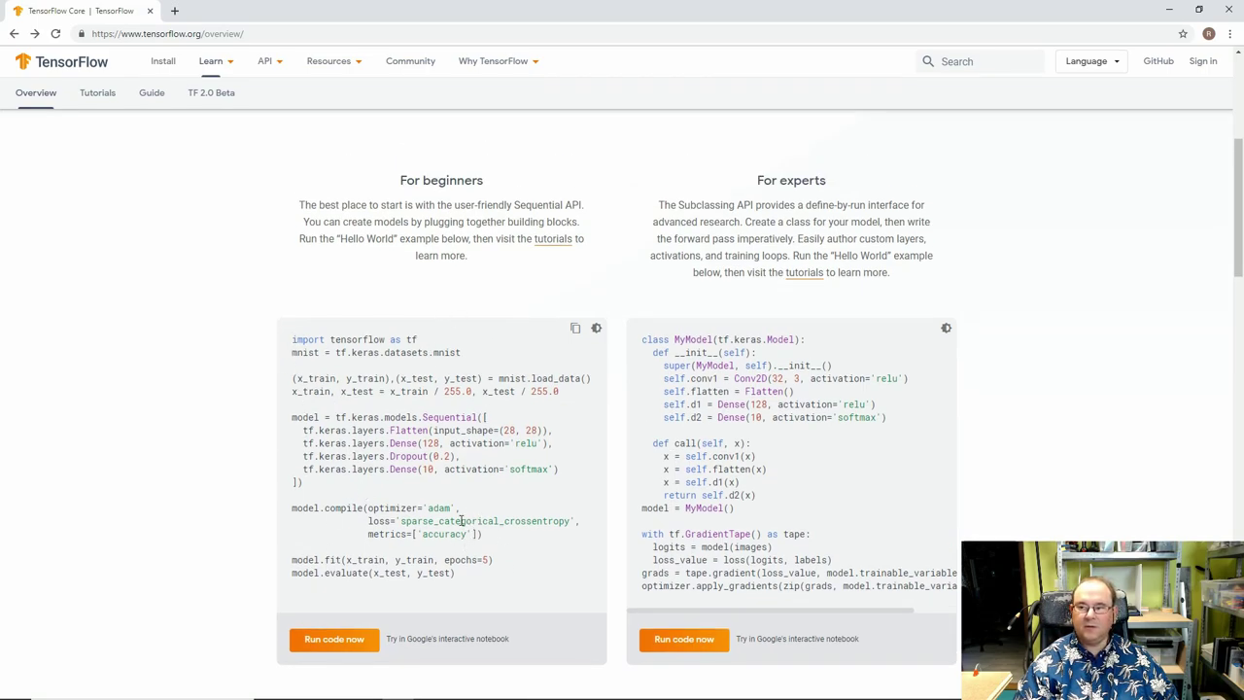
{"action": "left_click", "coordinate": [1169, 10]}
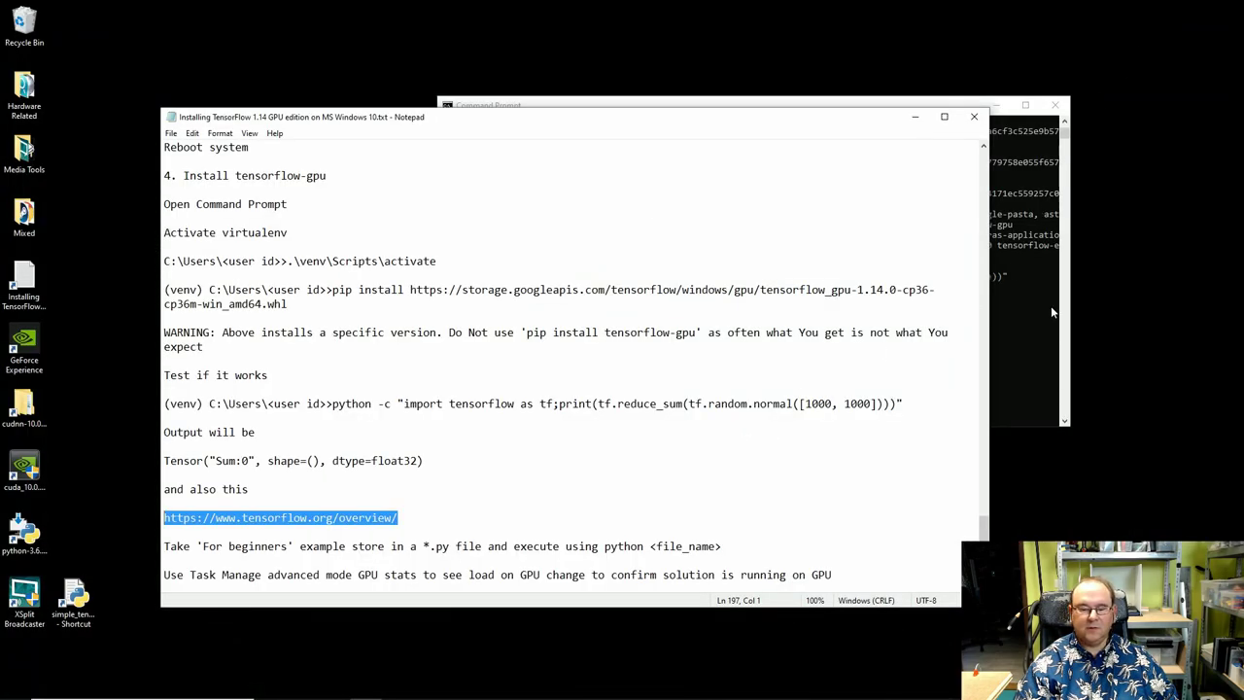
Copy the MyTemp folder's path from File Explorer and enter python D:\MyTemp\ at the virtual environment prompt, without running it.
{"action": "key", "text": "alt+Tab"}
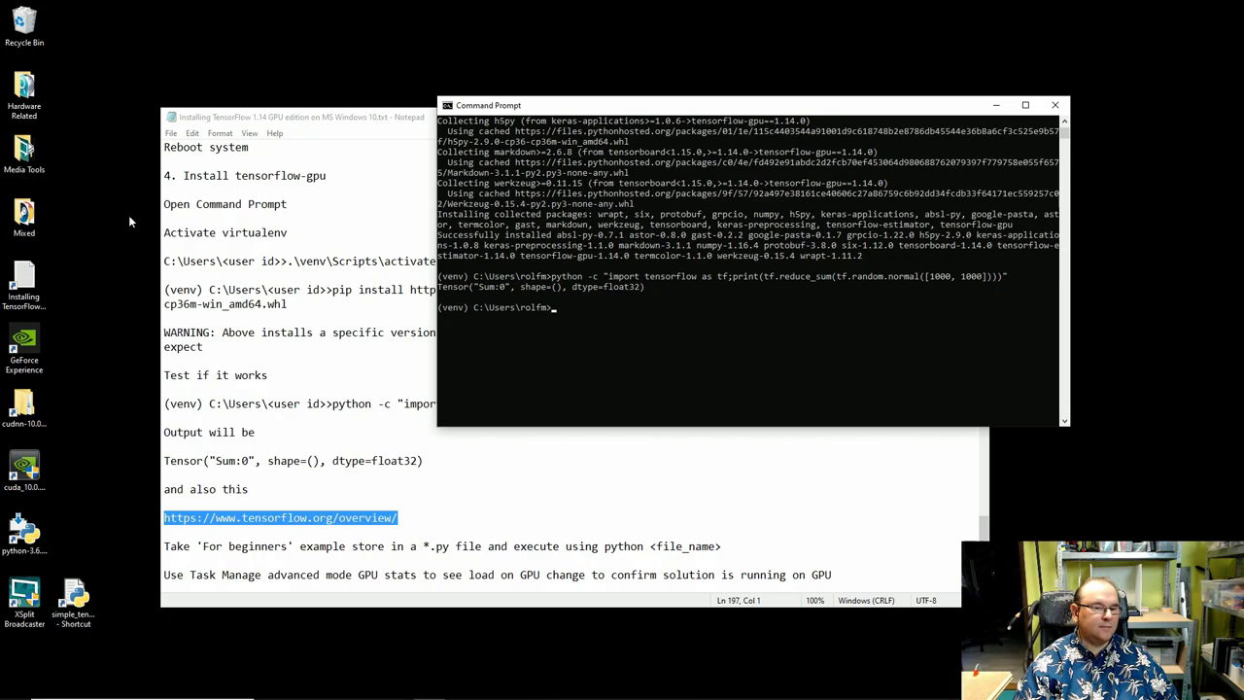
{"action": "left_click", "coordinate": [333, 683]}
{"action": "left_click", "coordinate": [541, 85]}
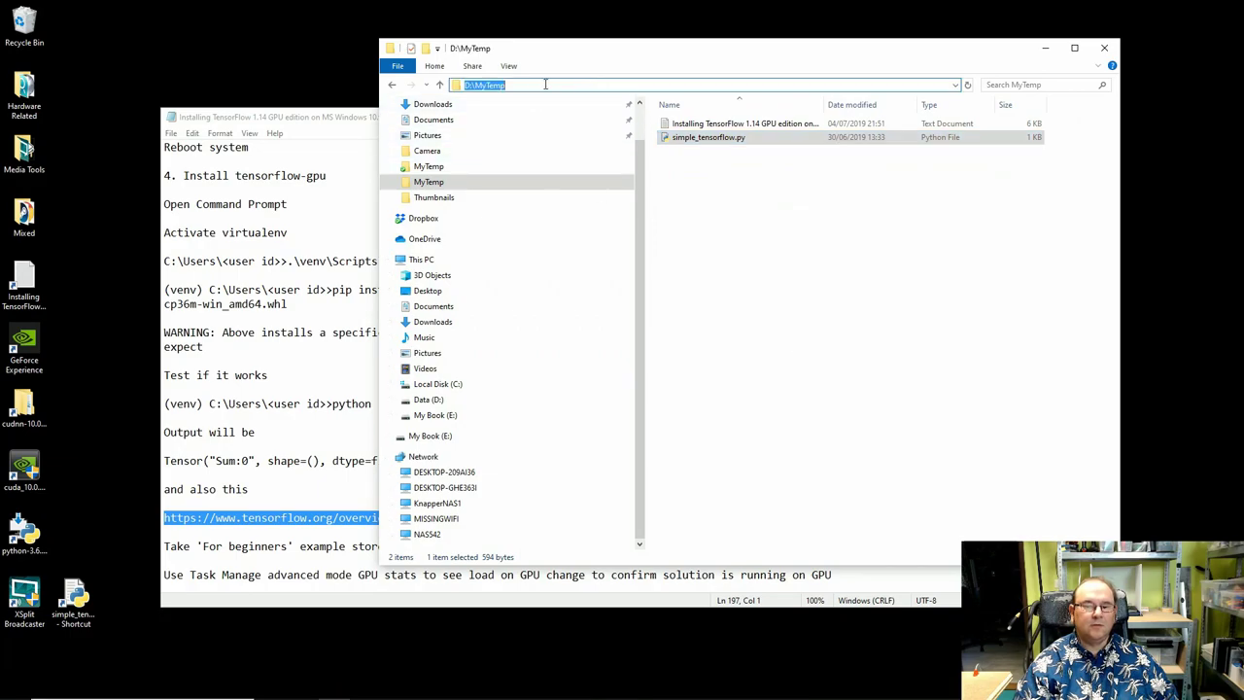
{"action": "right_click", "coordinate": [503, 84]}
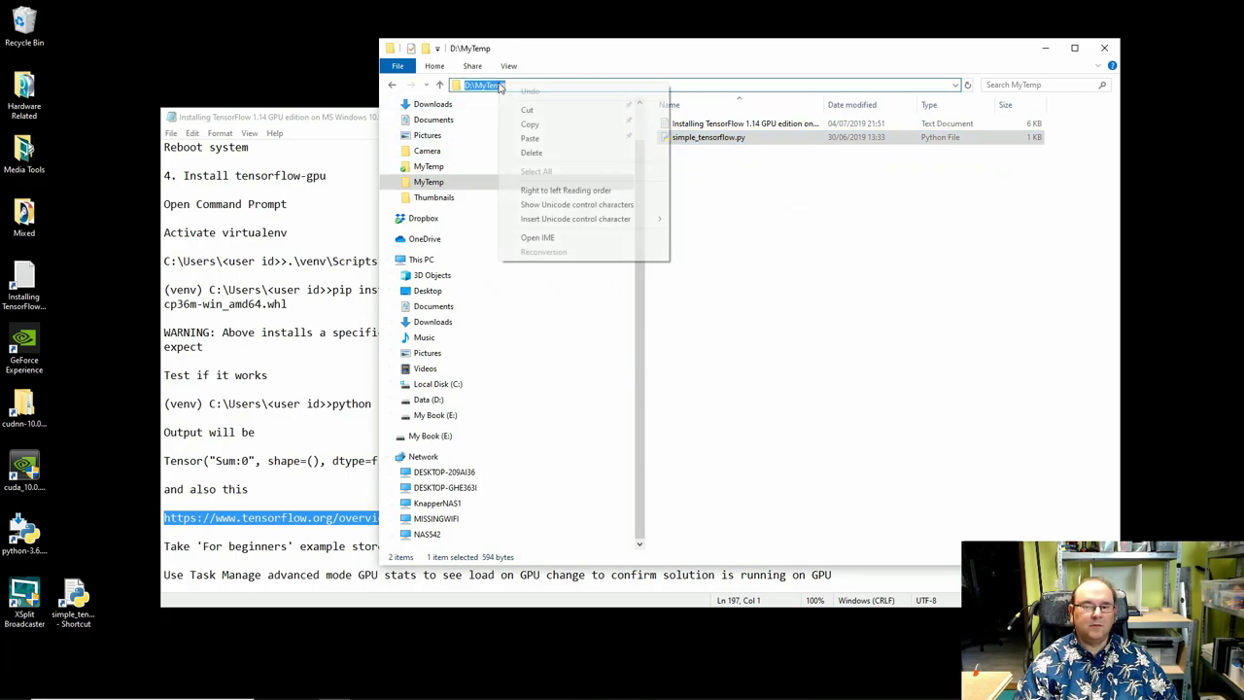
{"action": "left_click", "coordinate": [525, 123]}
{"action": "left_click_drag", "start_coordinate": [671, 51], "coordinate": [584, 376]}
{"action": "left_click", "coordinate": [648, 306]}
{"action": "type", "text": "python "}
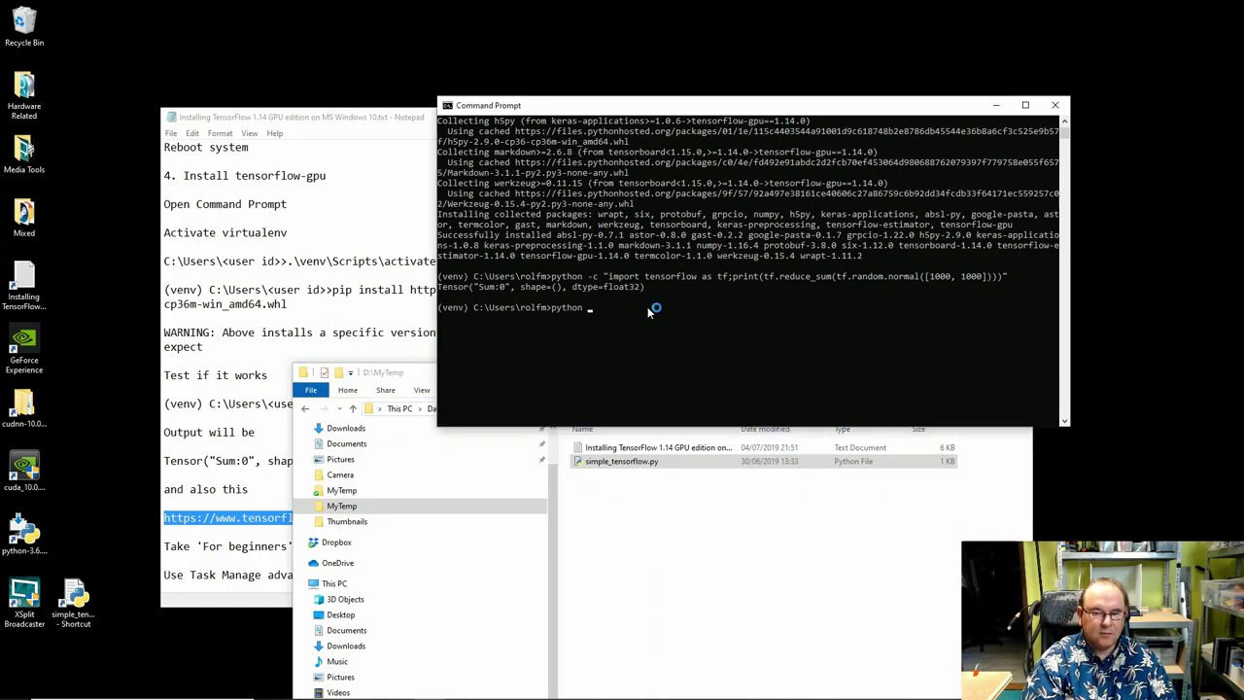
{"action": "type", "text": "D:\\MyTemp\\"}
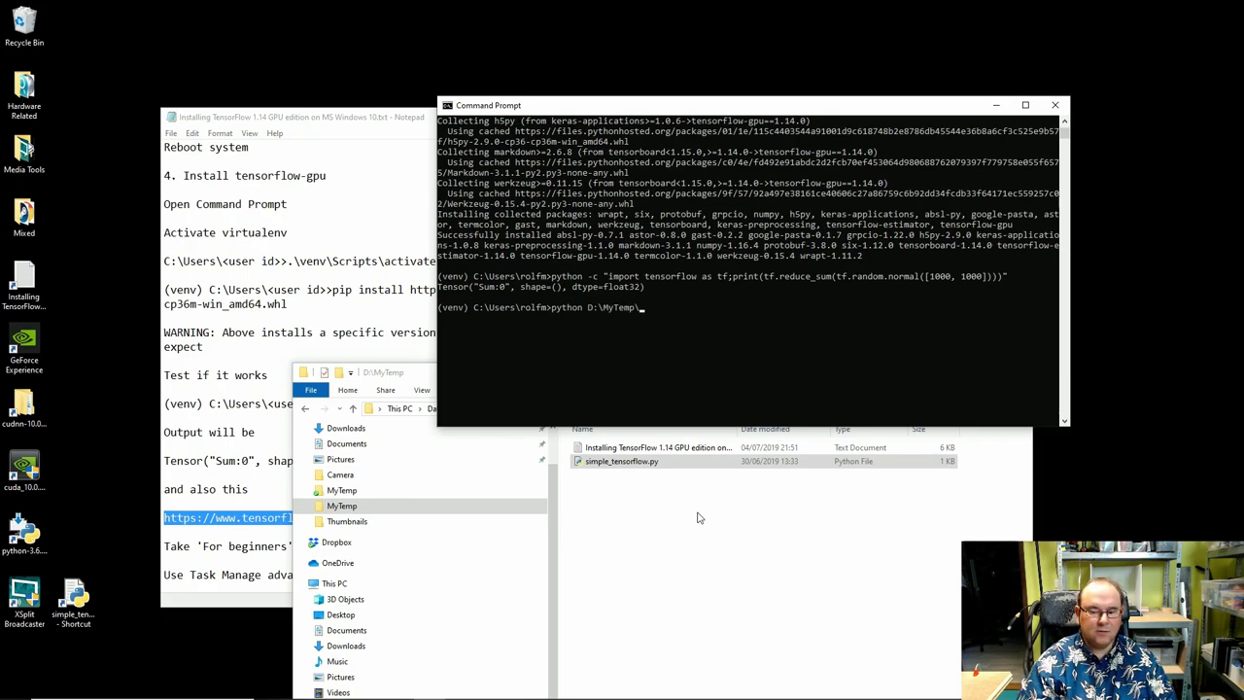
Complete the command with the copied file name simple_tensorflow.py from the MyTemp folder and run the script.
{"action": "left_click", "coordinate": [627, 463]}
{"action": "left_click", "coordinate": [618, 463]}
{"action": "key", "text": "ctrl+a"}
{"action": "right_click", "coordinate": [632, 464]}
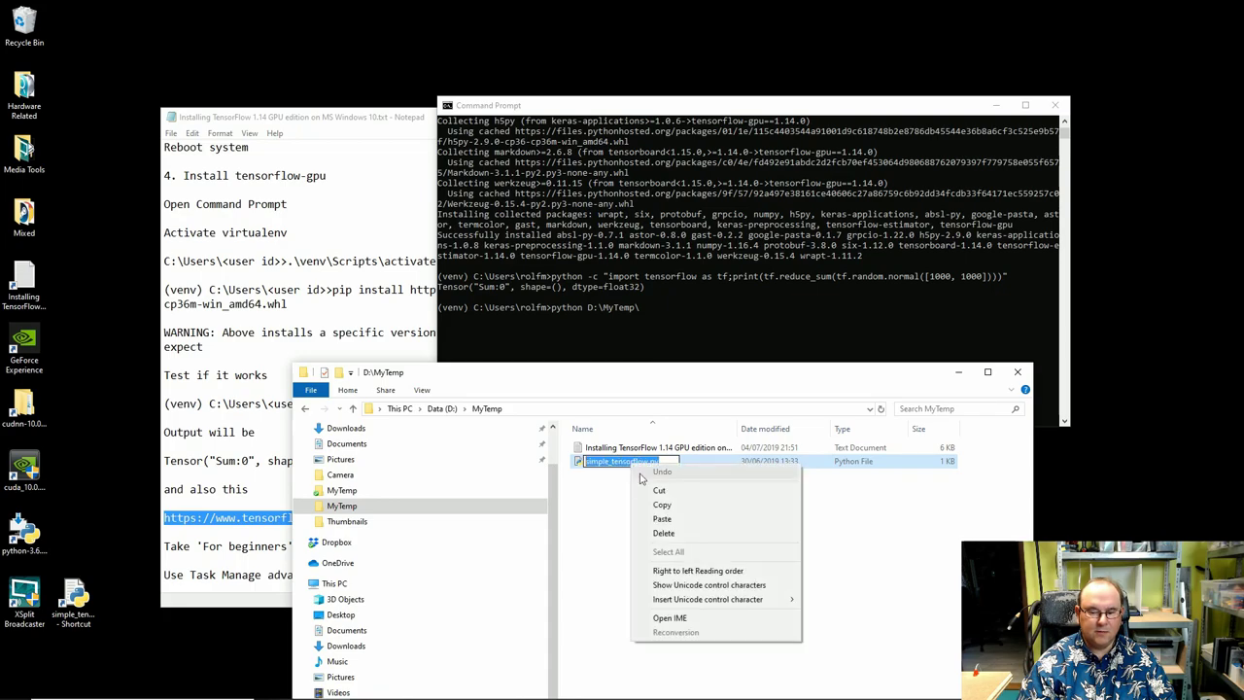
{"action": "left_click", "coordinate": [664, 510]}
{"action": "left_click", "coordinate": [652, 307]}
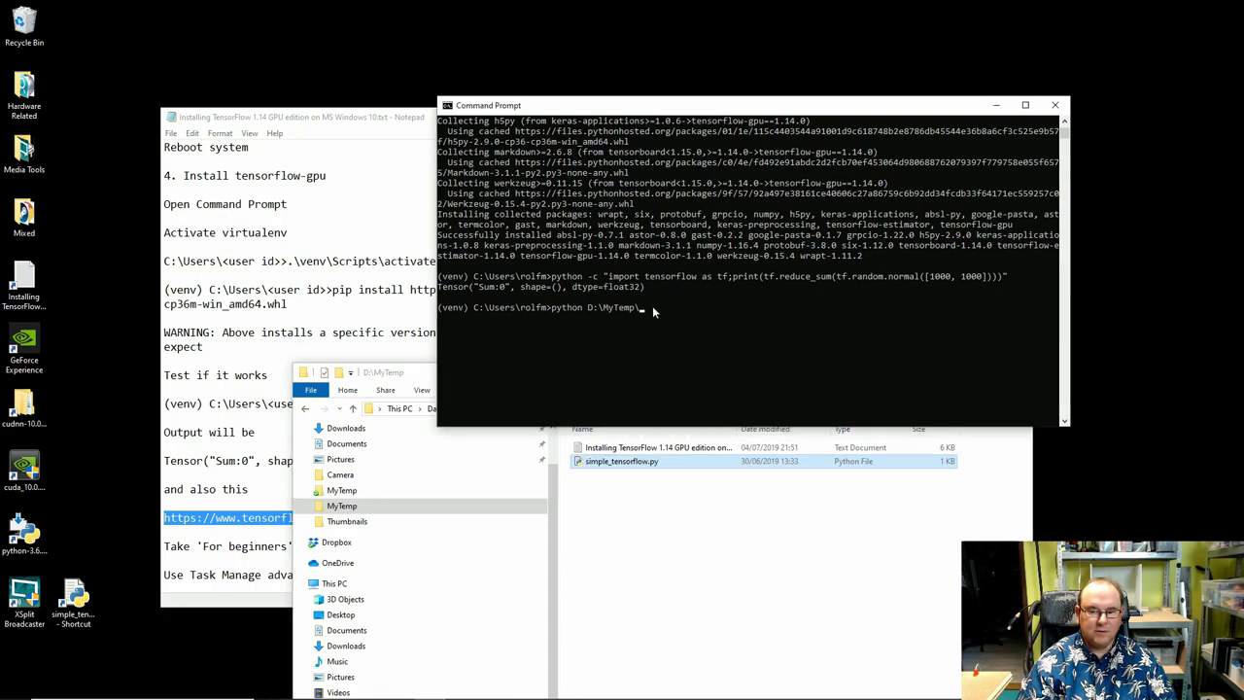
{"action": "key", "text": "ctrl+v"}
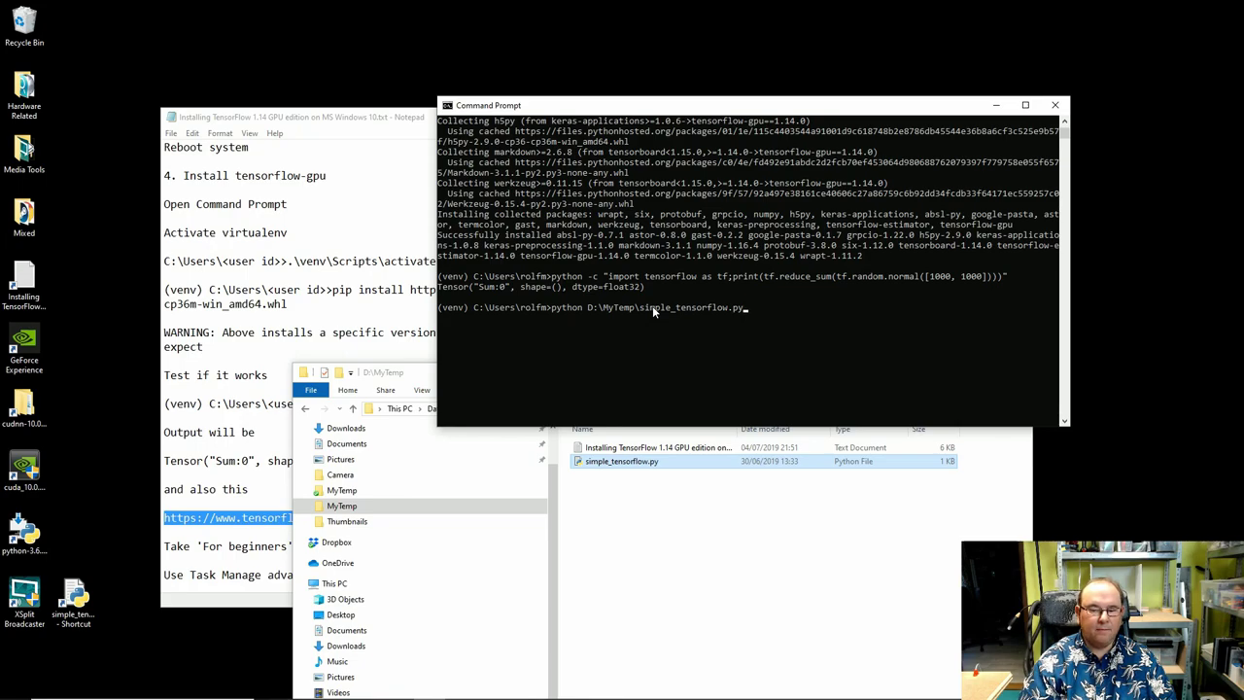
{"action": "key", "text": "Return"}
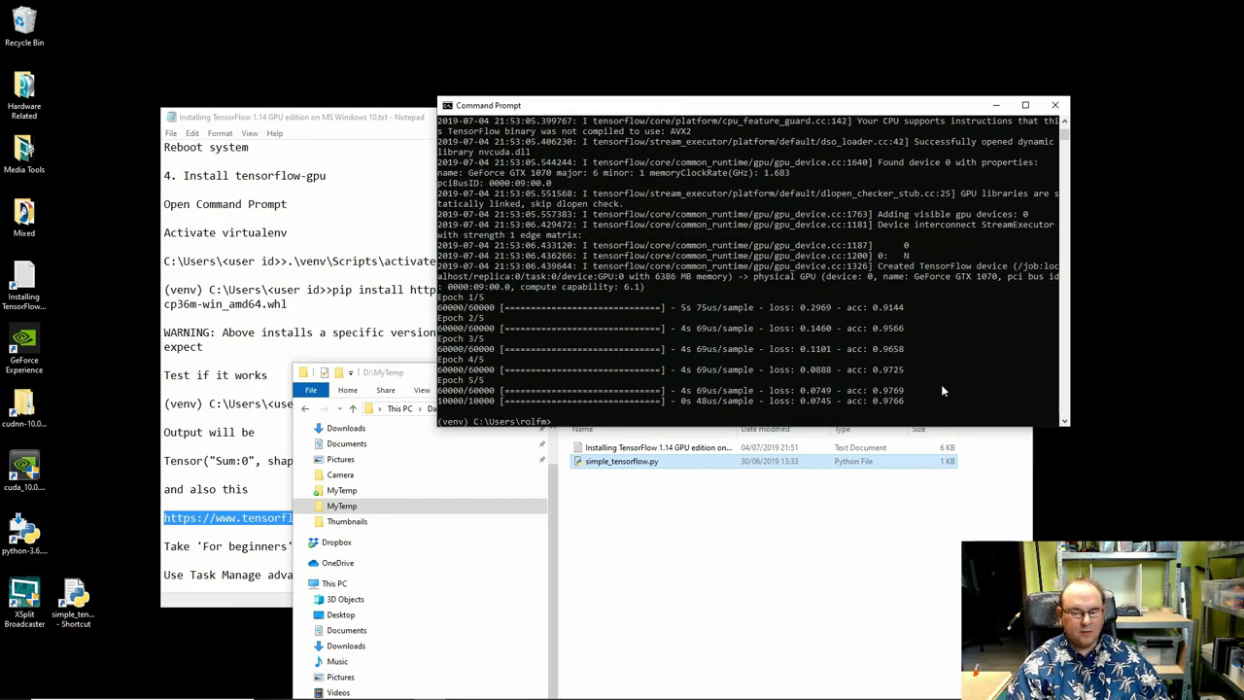
Move the Command Prompt window to the upper corner of the desktop and minimize the MyTemp folder and the Notepad guide.
{"action": "left_click_drag", "start_coordinate": [745, 106], "coordinate": [911, 17]}
{"action": "left_click", "coordinate": [958, 372]}
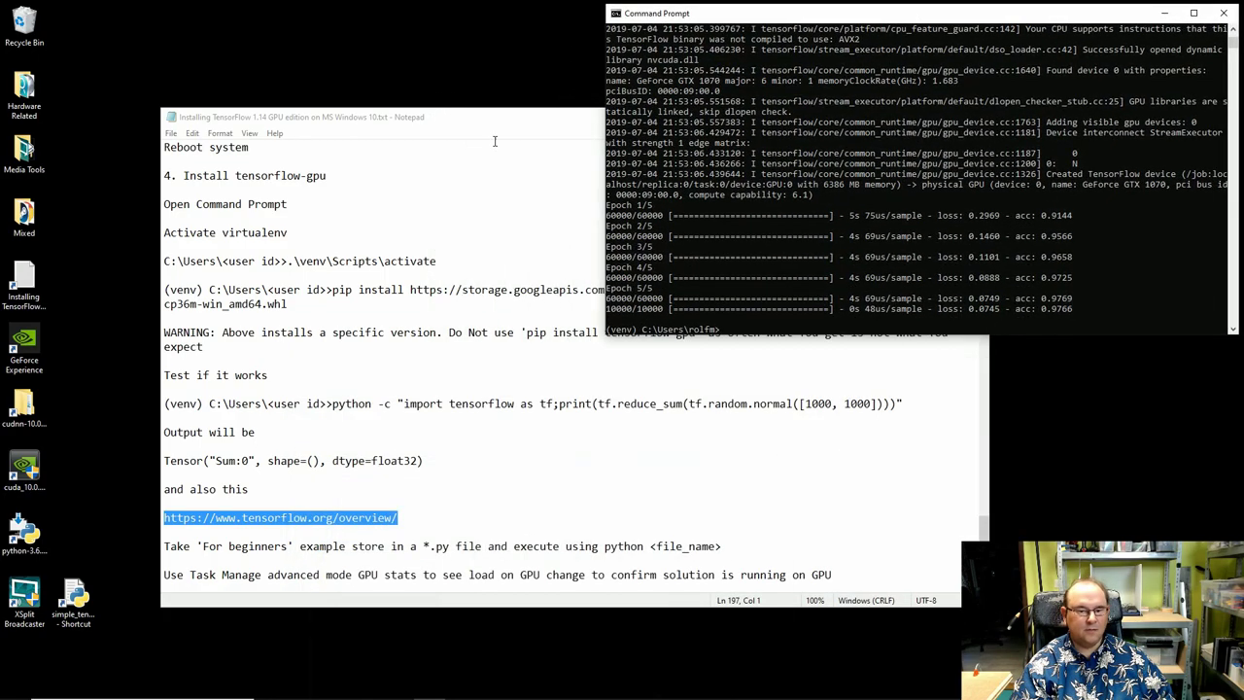
{"action": "left_click", "coordinate": [491, 120]}
{"action": "left_click", "coordinate": [914, 117]}
Open Task Manager, check the CPU and GPU 0 performance graphs, and place it below the Command Prompt with GPU 0 shown.
{"action": "right_click", "coordinate": [782, 683]}
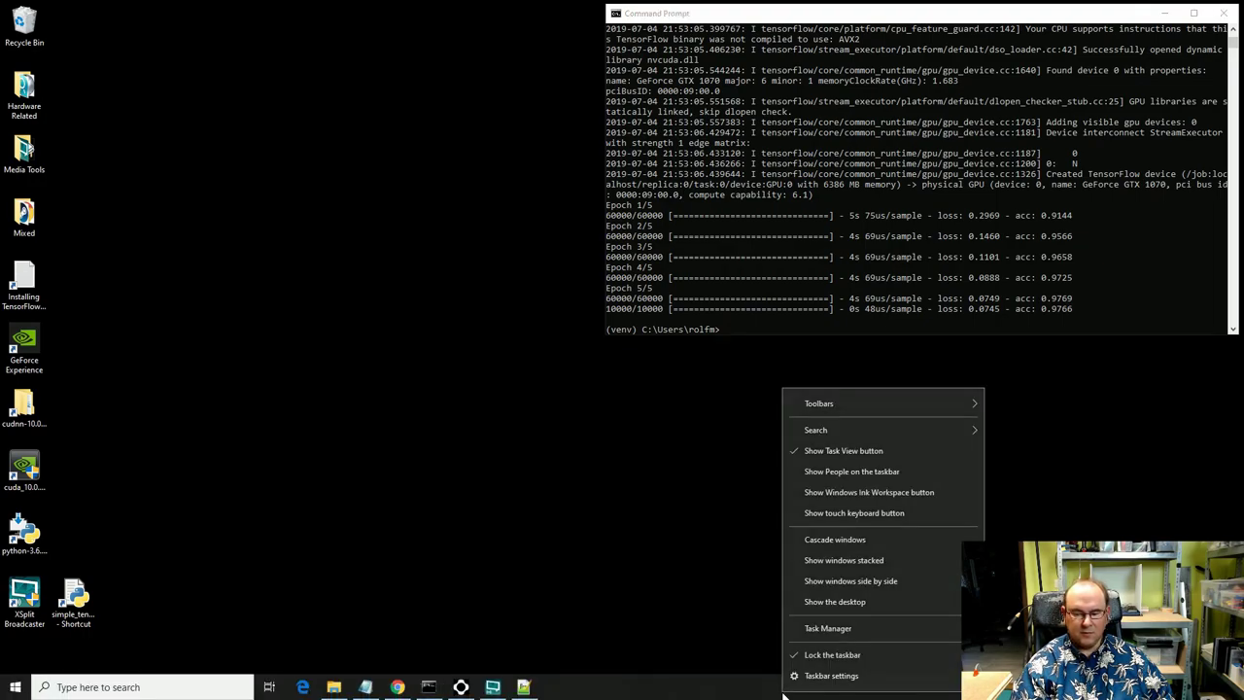
{"action": "left_click", "coordinate": [815, 629]}
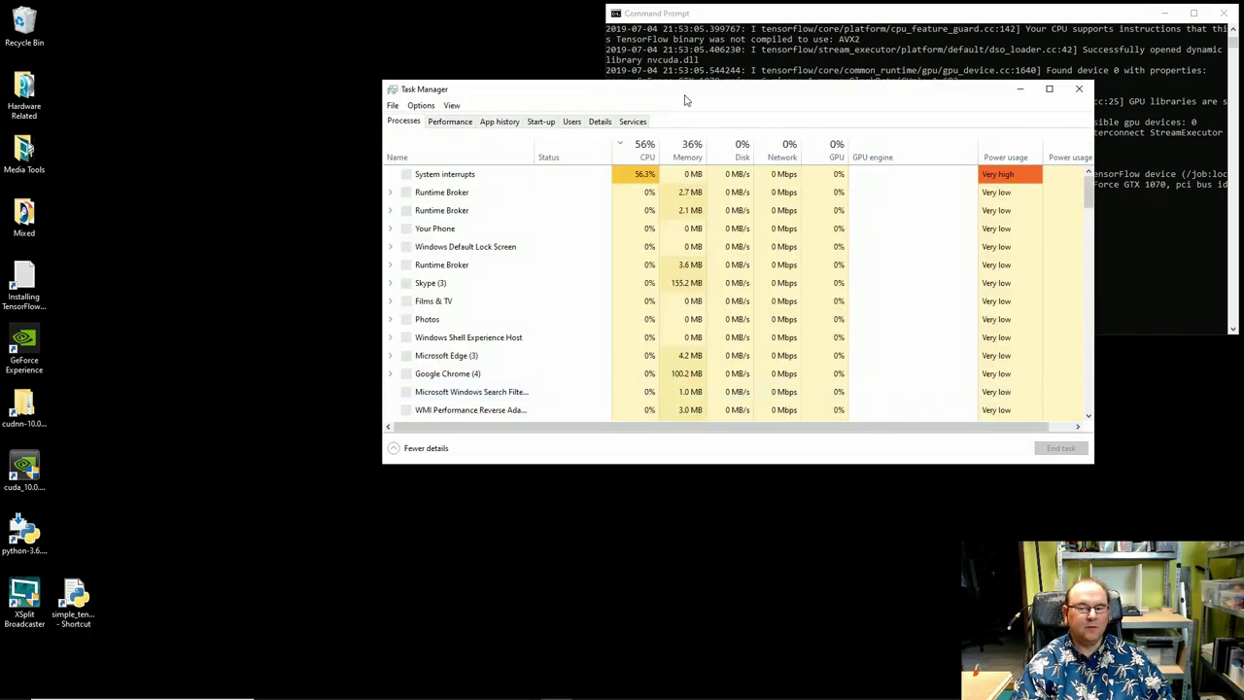
{"action": "left_click", "coordinate": [454, 125]}
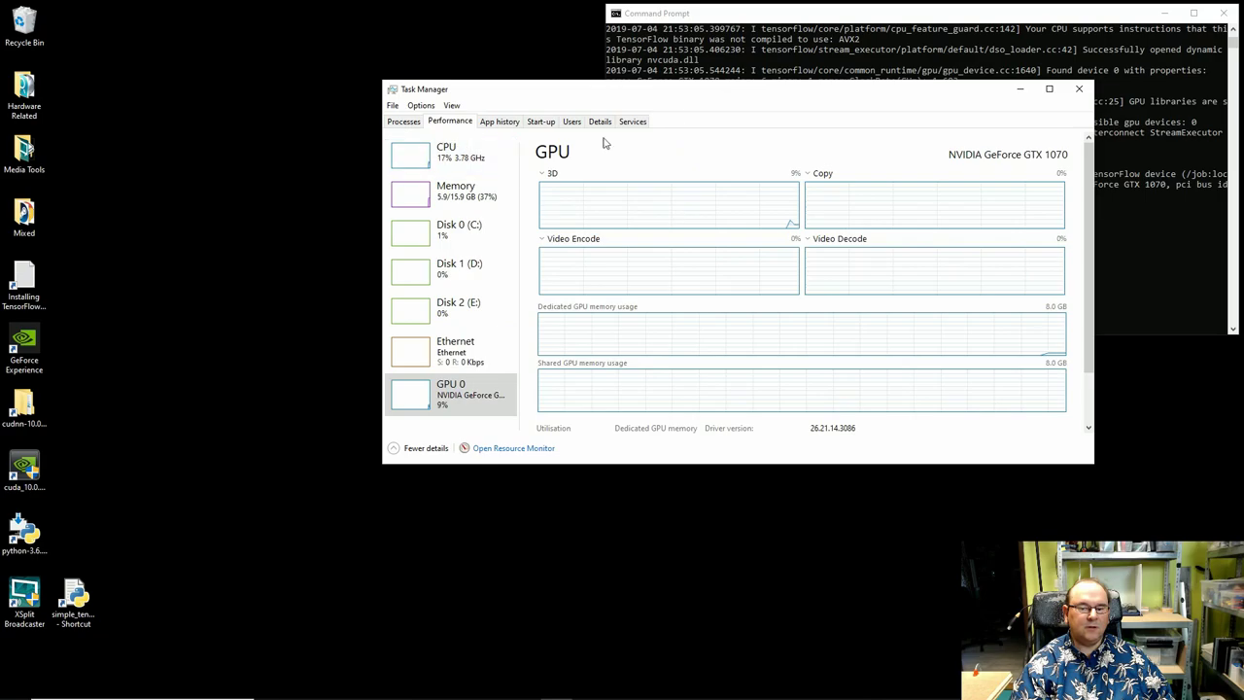
{"action": "left_click_drag", "start_coordinate": [693, 100], "coordinate": [516, 77]}
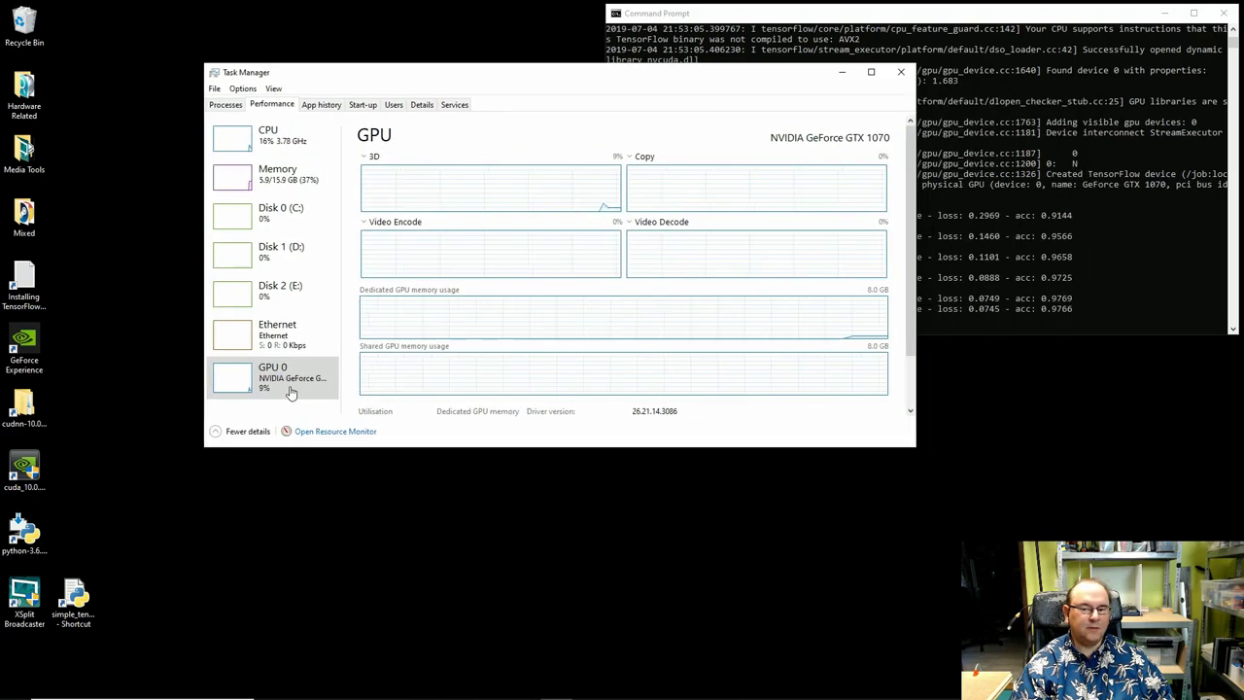
{"action": "left_click", "coordinate": [267, 133]}
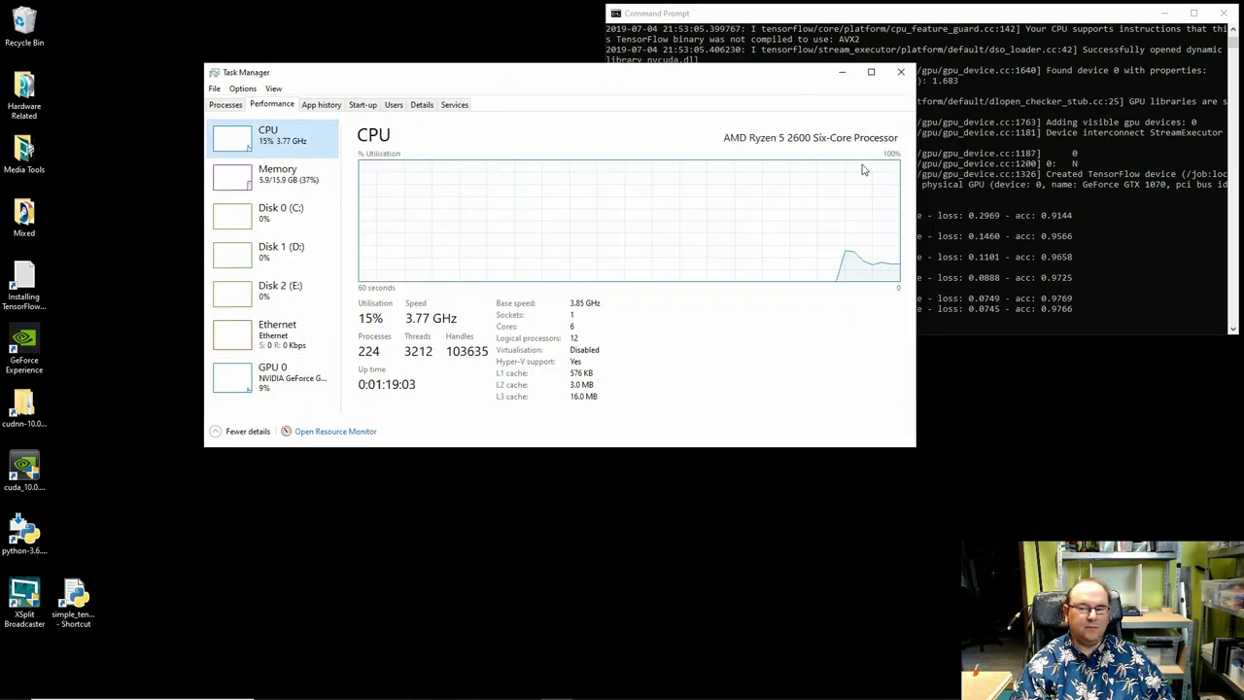
{"action": "left_click", "coordinate": [271, 393]}
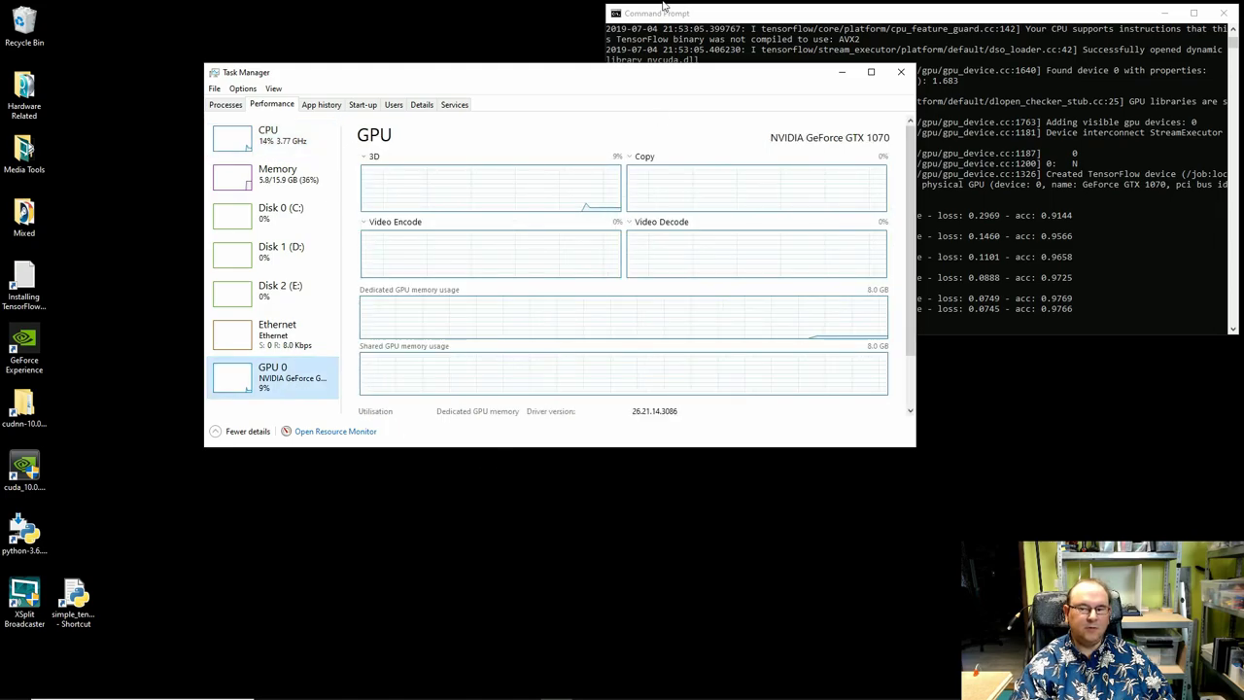
{"action": "left_click_drag", "start_coordinate": [646, 75], "coordinate": [539, 314]}
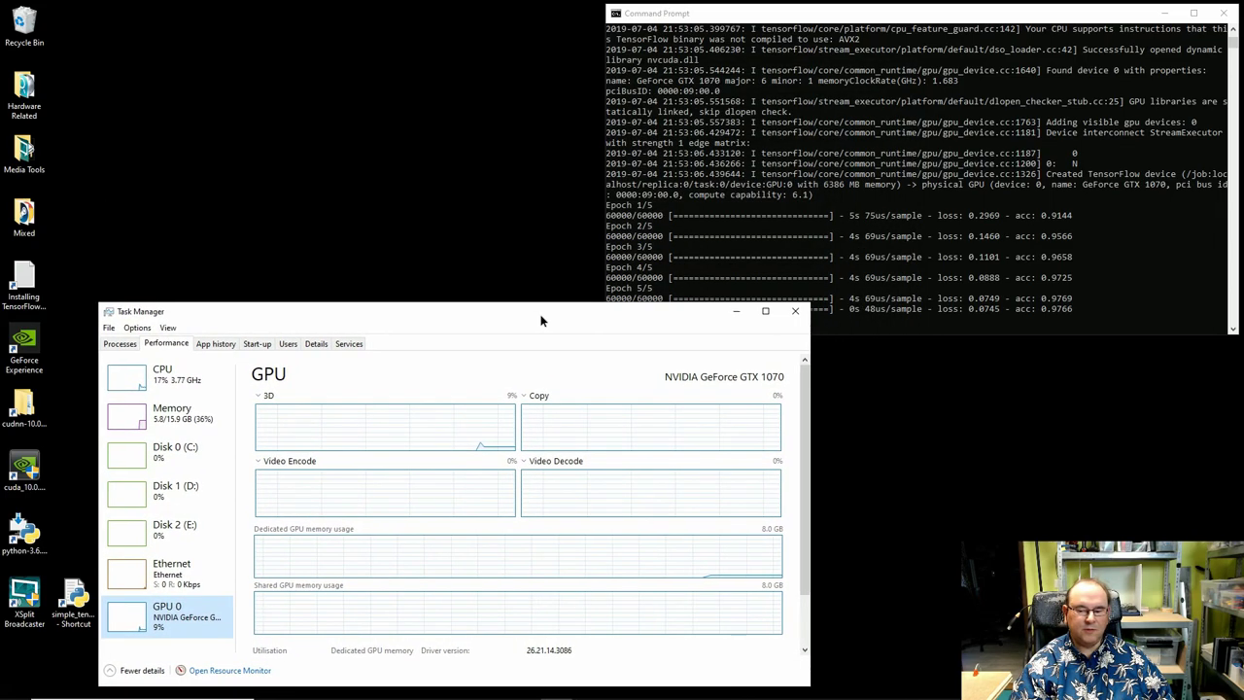
Rerun python D:\MyTemp\simple_tensorflow.py in the Command Prompt while watching the GPU load in Task Manager.
{"action": "left_click", "coordinate": [920, 18]}
{"action": "key", "text": "Up"}
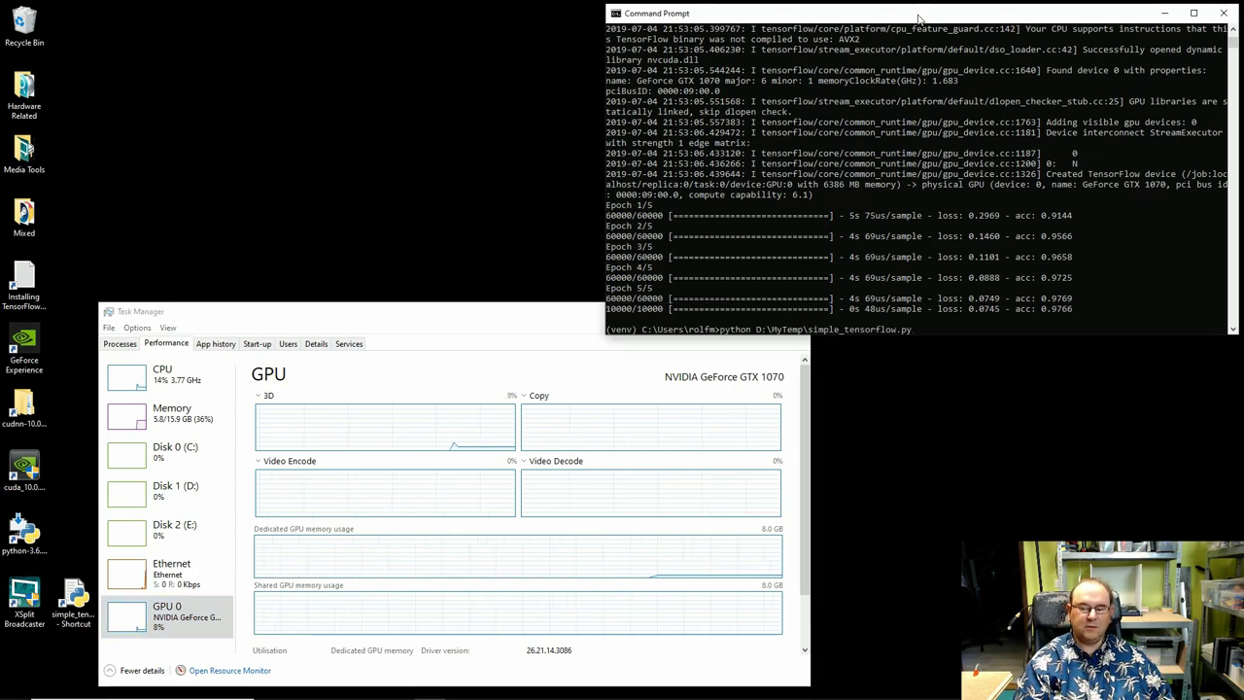
{"action": "key", "text": "Return"}
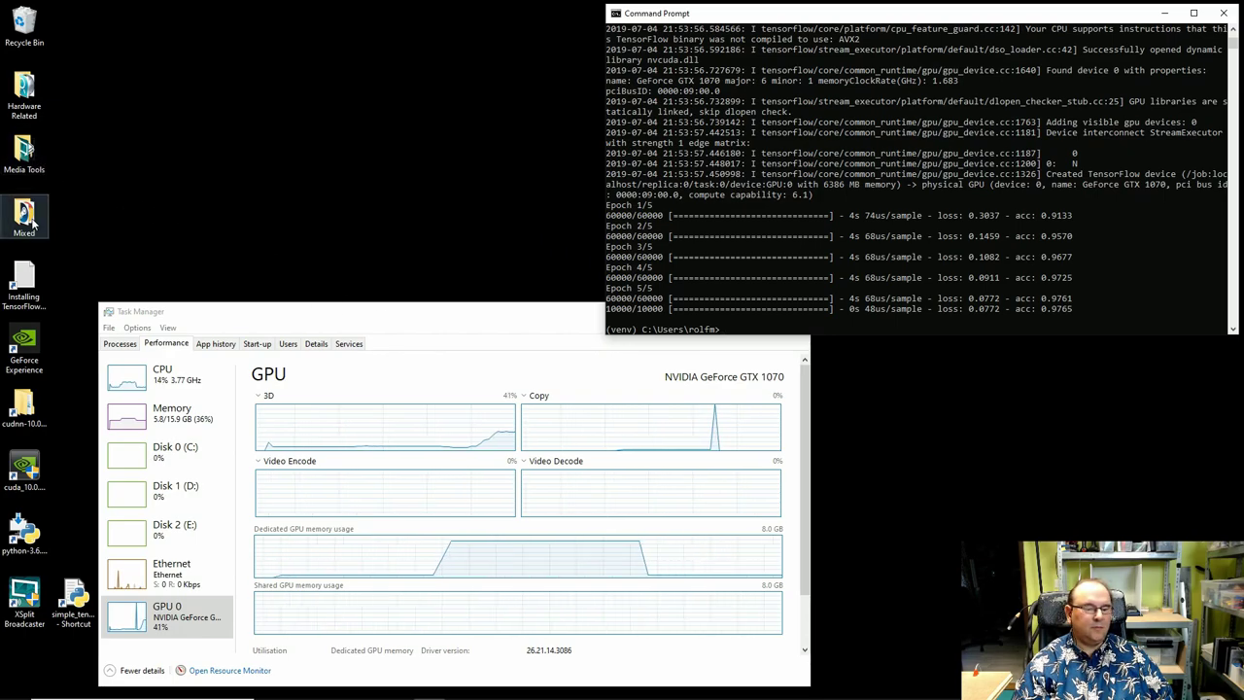
Launch ASUS GPU TweakII from the Hardware Related desktop folder and minimize the folder window.
{"action": "double_click", "coordinate": [26, 217]}
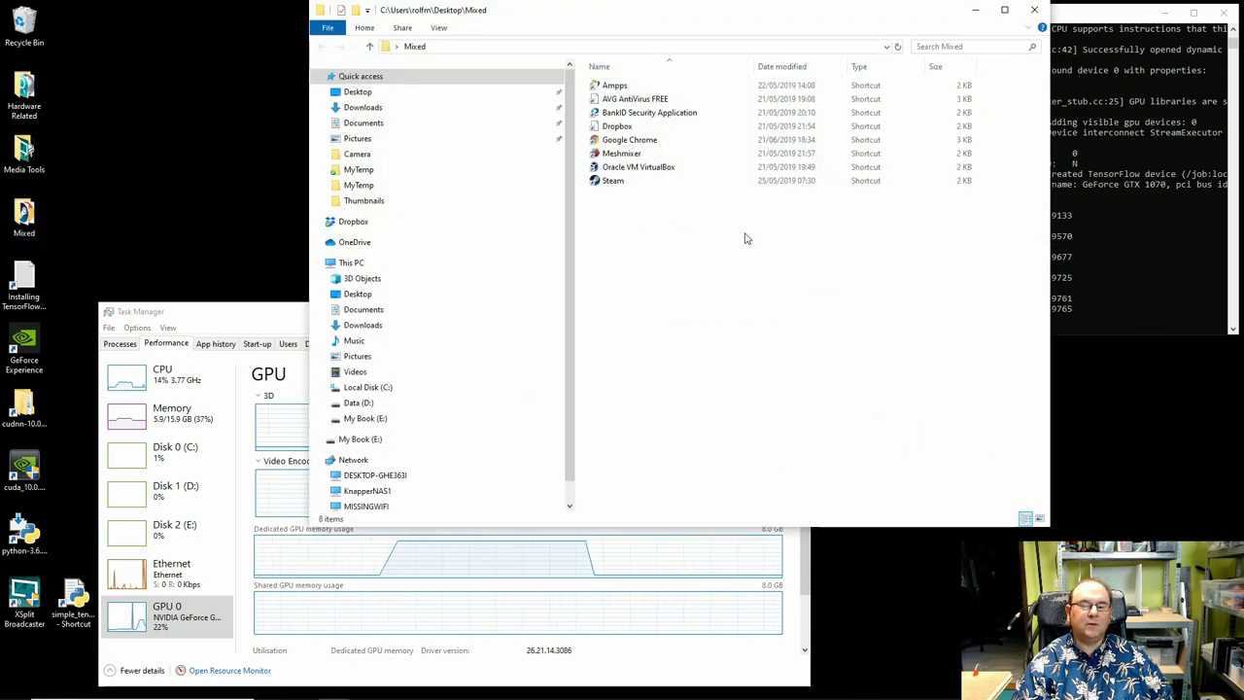
{"action": "left_click", "coordinate": [1034, 9]}
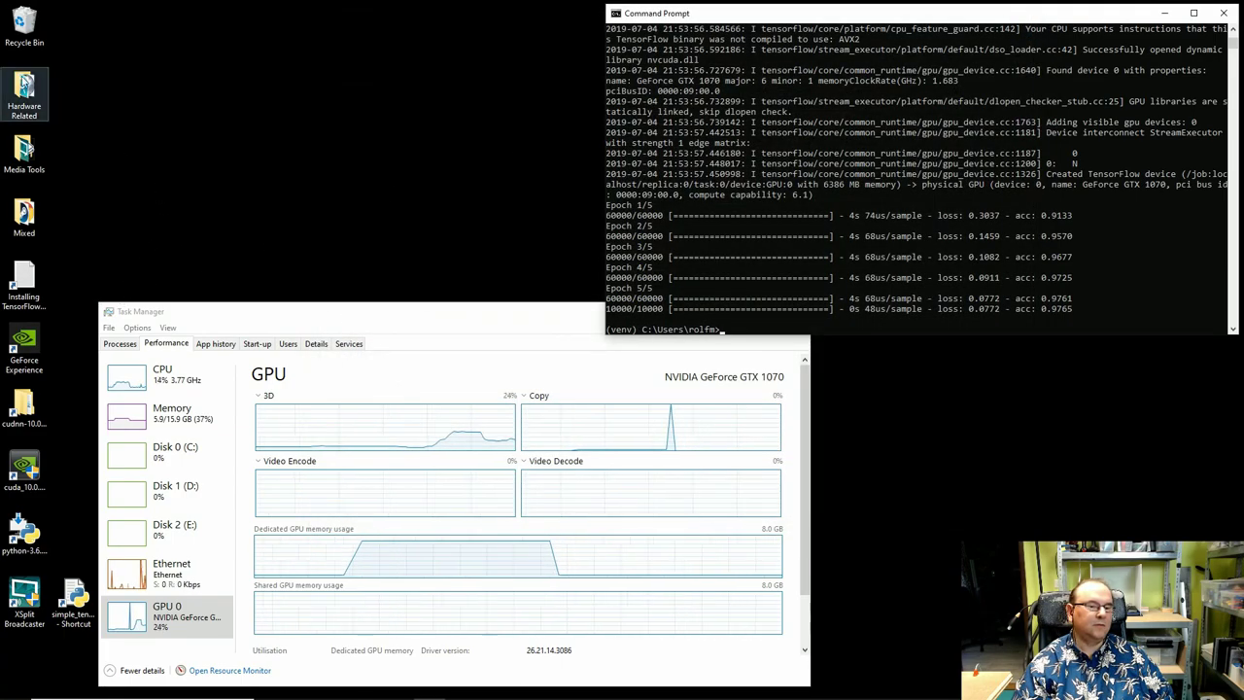
{"action": "double_click", "coordinate": [24, 97]}
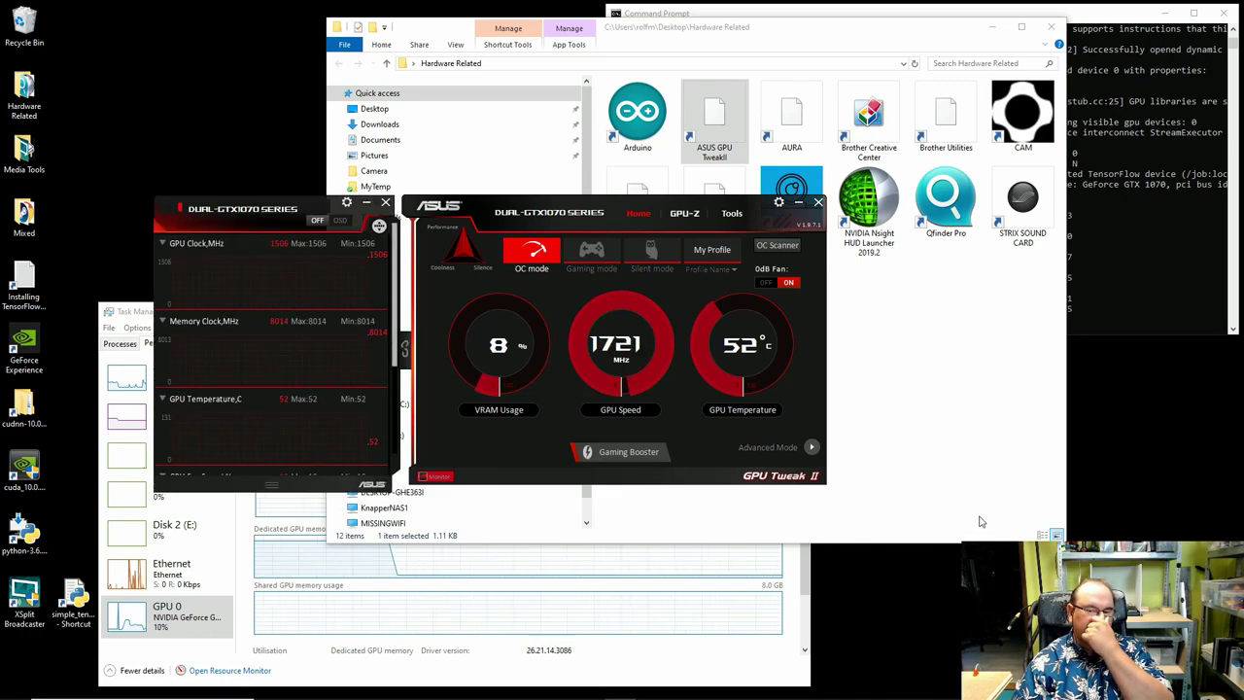
{"action": "left_click", "coordinate": [991, 26]}
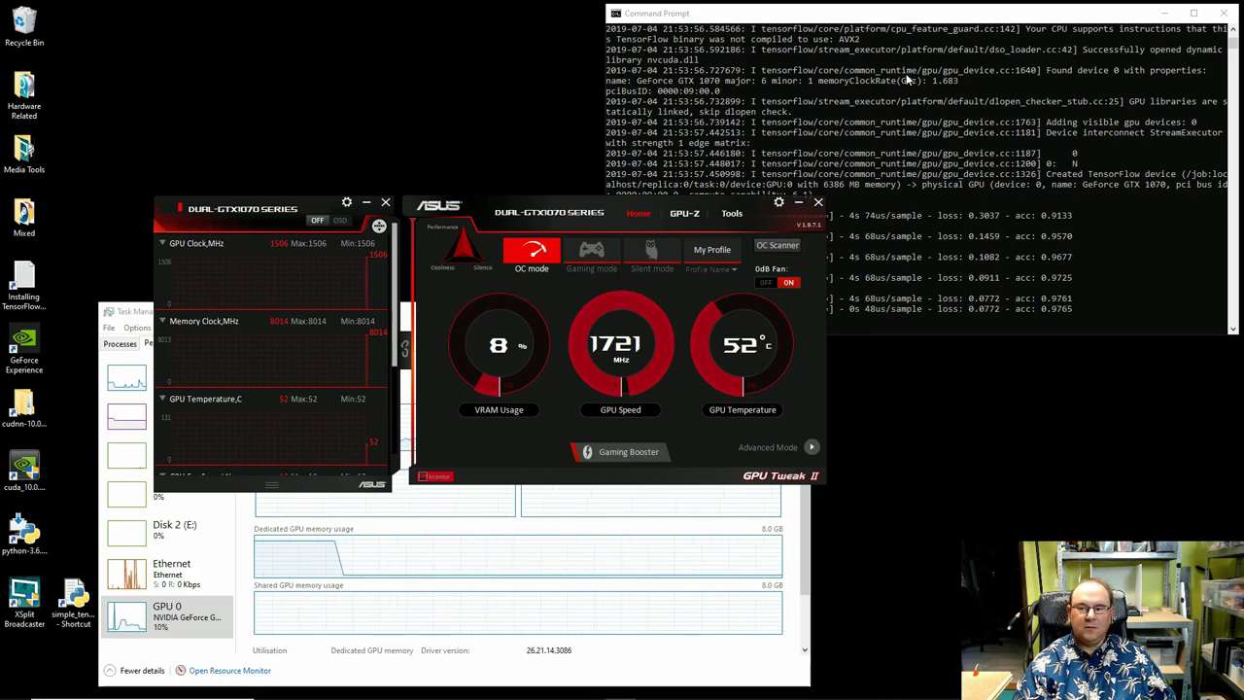
Run simple_tensorflow.py again and watch the GPU clock, memory and temperature graphs in GPU Tweak II.
{"action": "left_click", "coordinate": [882, 15]}
{"action": "key", "text": "Up"}
{"action": "key", "text": "Return"}
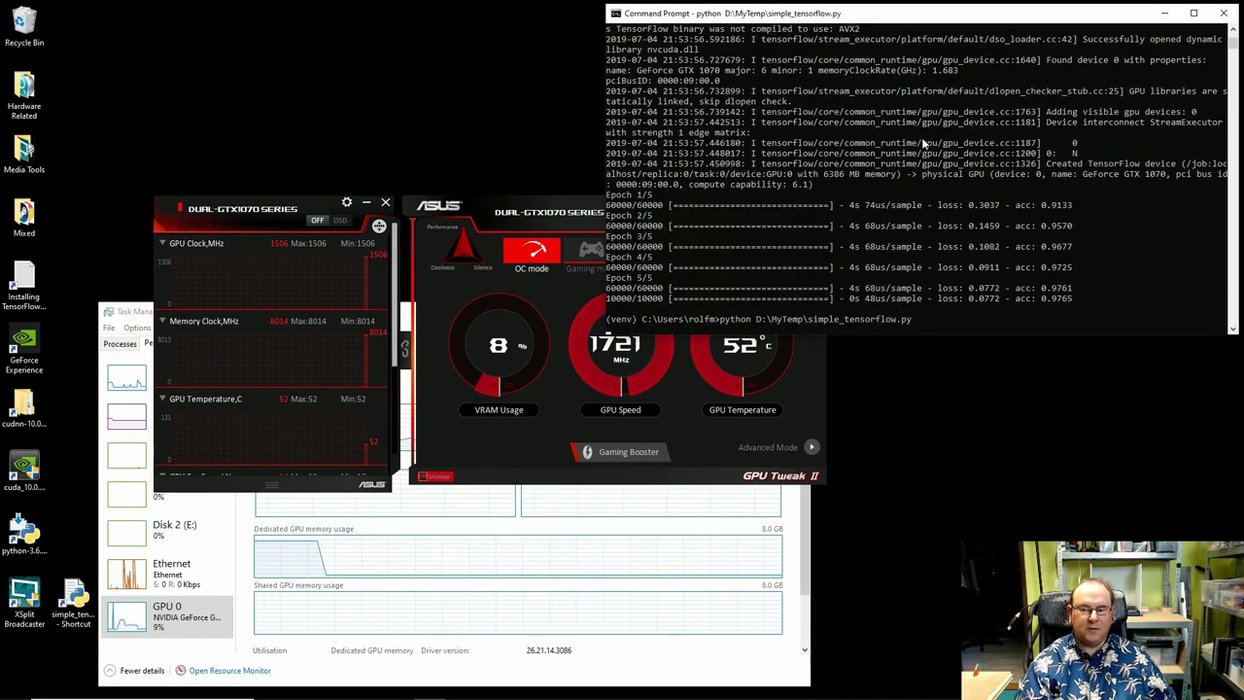
{"action": "left_click", "coordinate": [558, 206]}
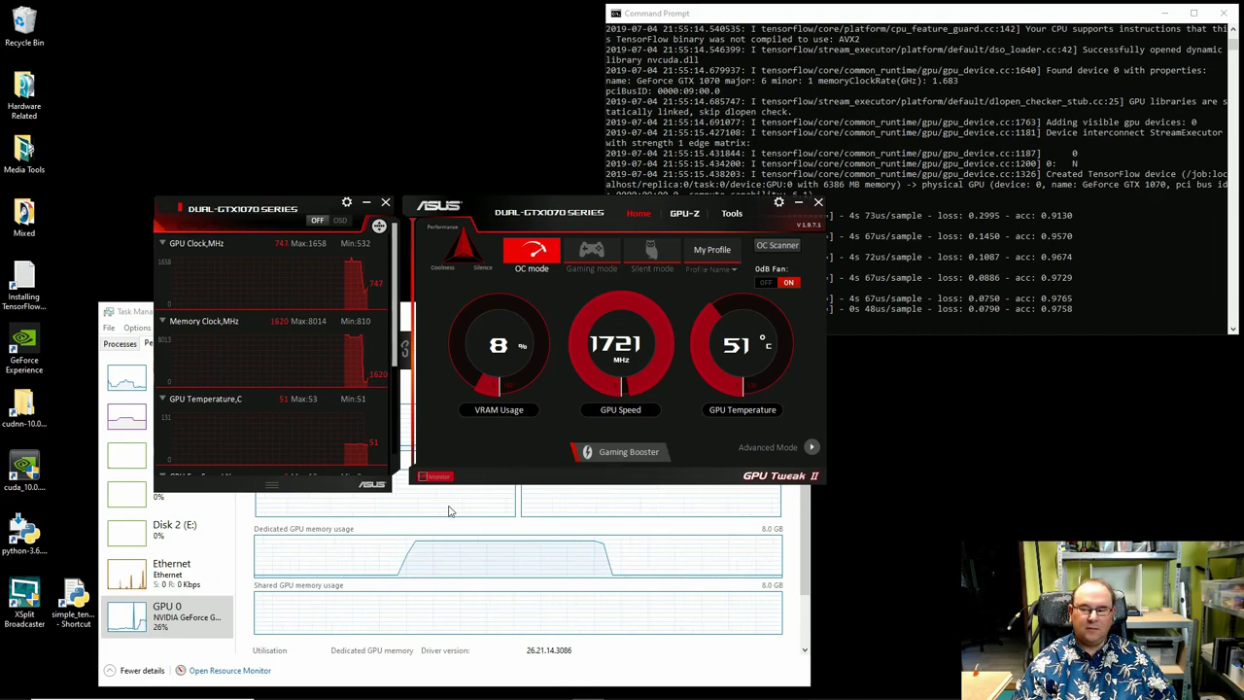
Review the training output, close both GPU Tweak II windows, and return to Task Manager's GPU graphs.
{"action": "left_click", "coordinate": [1103, 240]}
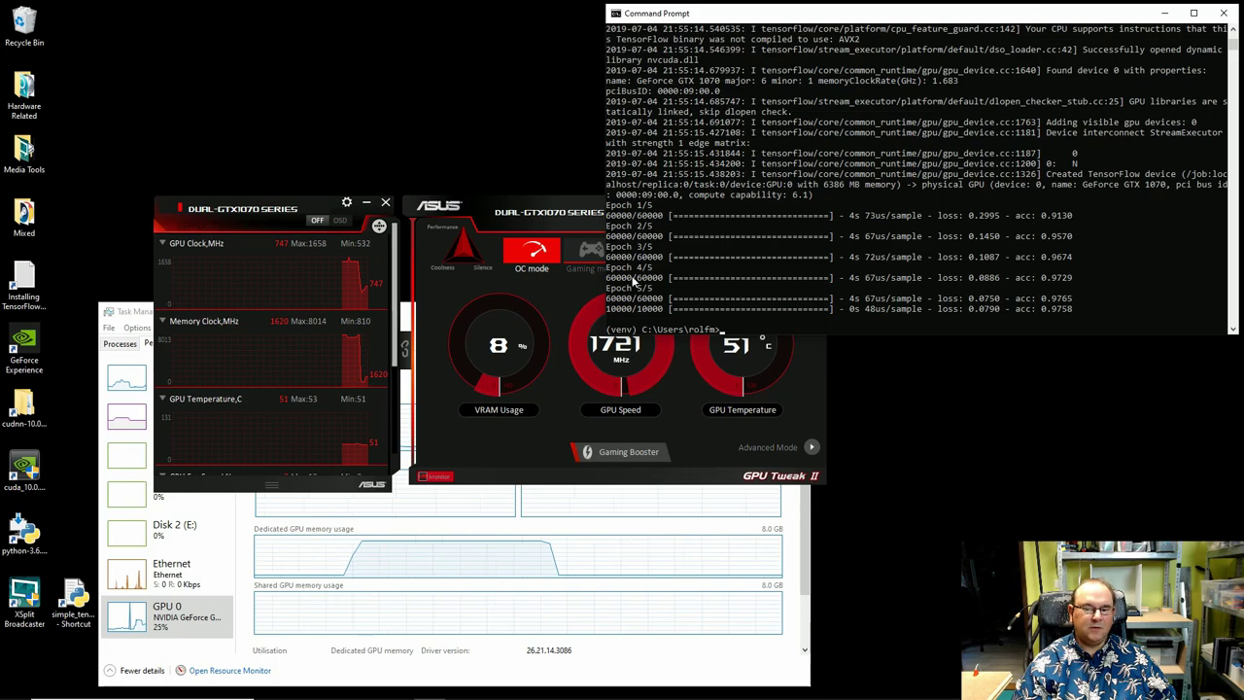
{"action": "left_click", "coordinate": [568, 212]}
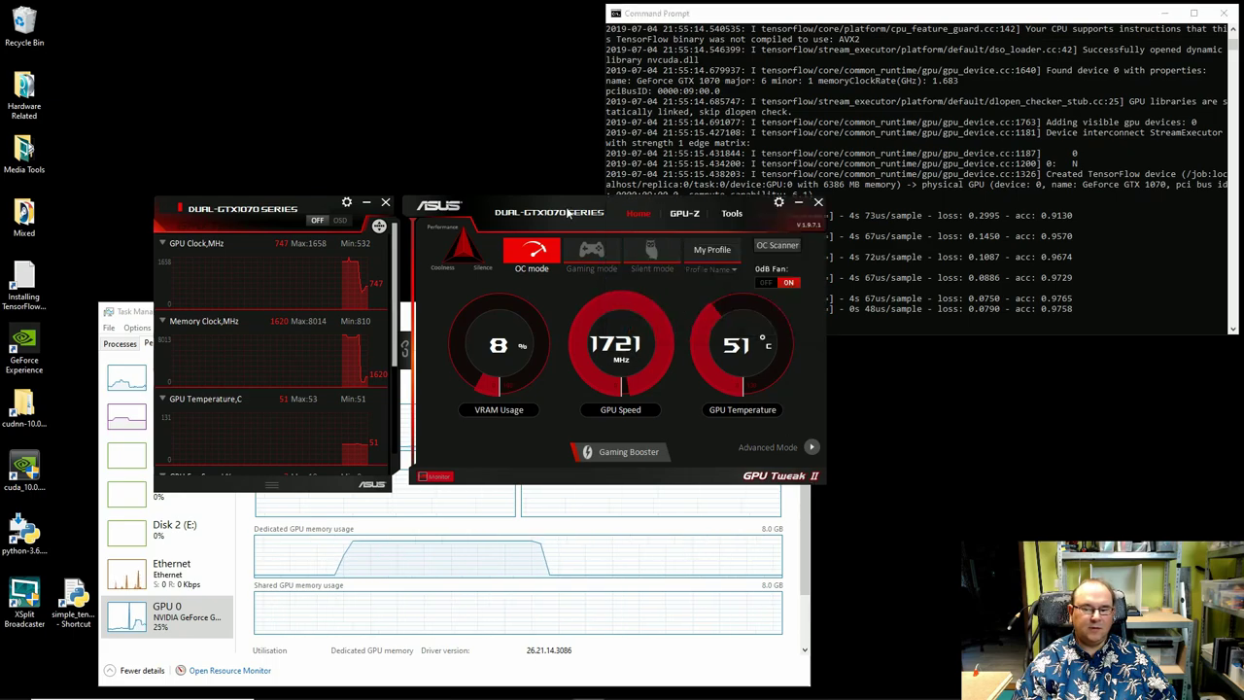
{"action": "left_click", "coordinate": [818, 203]}
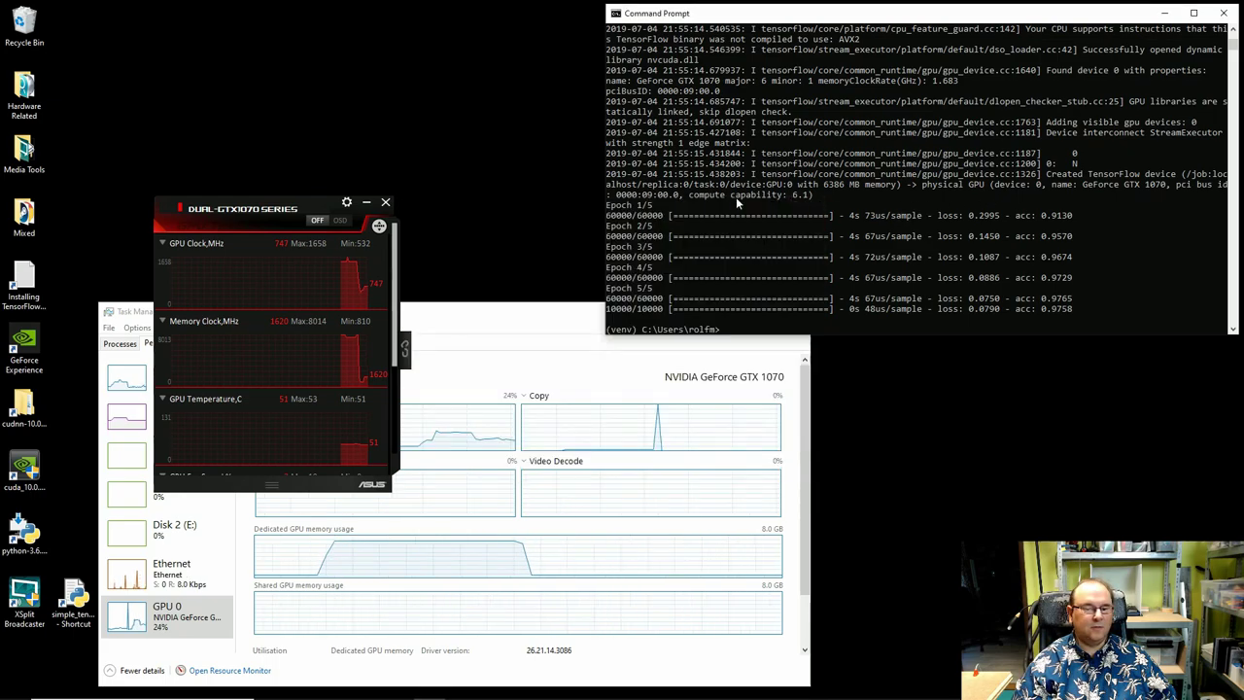
{"action": "left_click", "coordinate": [385, 202]}
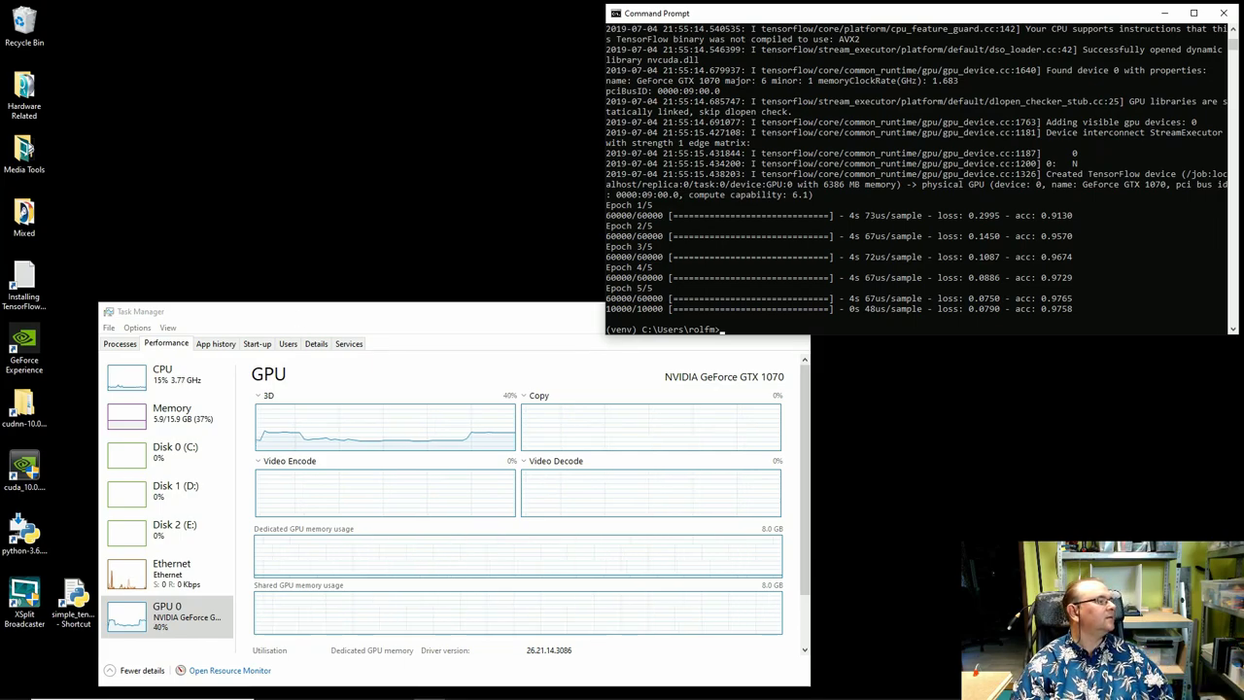
{"action": "left_click", "coordinate": [437, 435]}
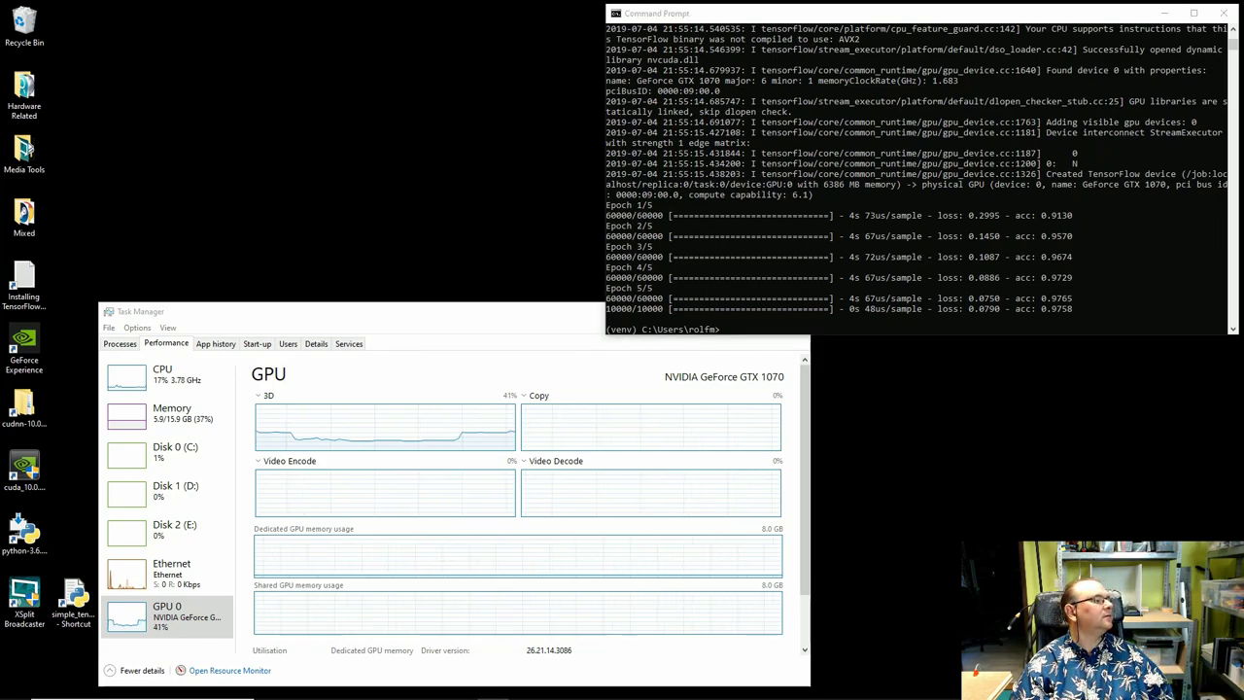